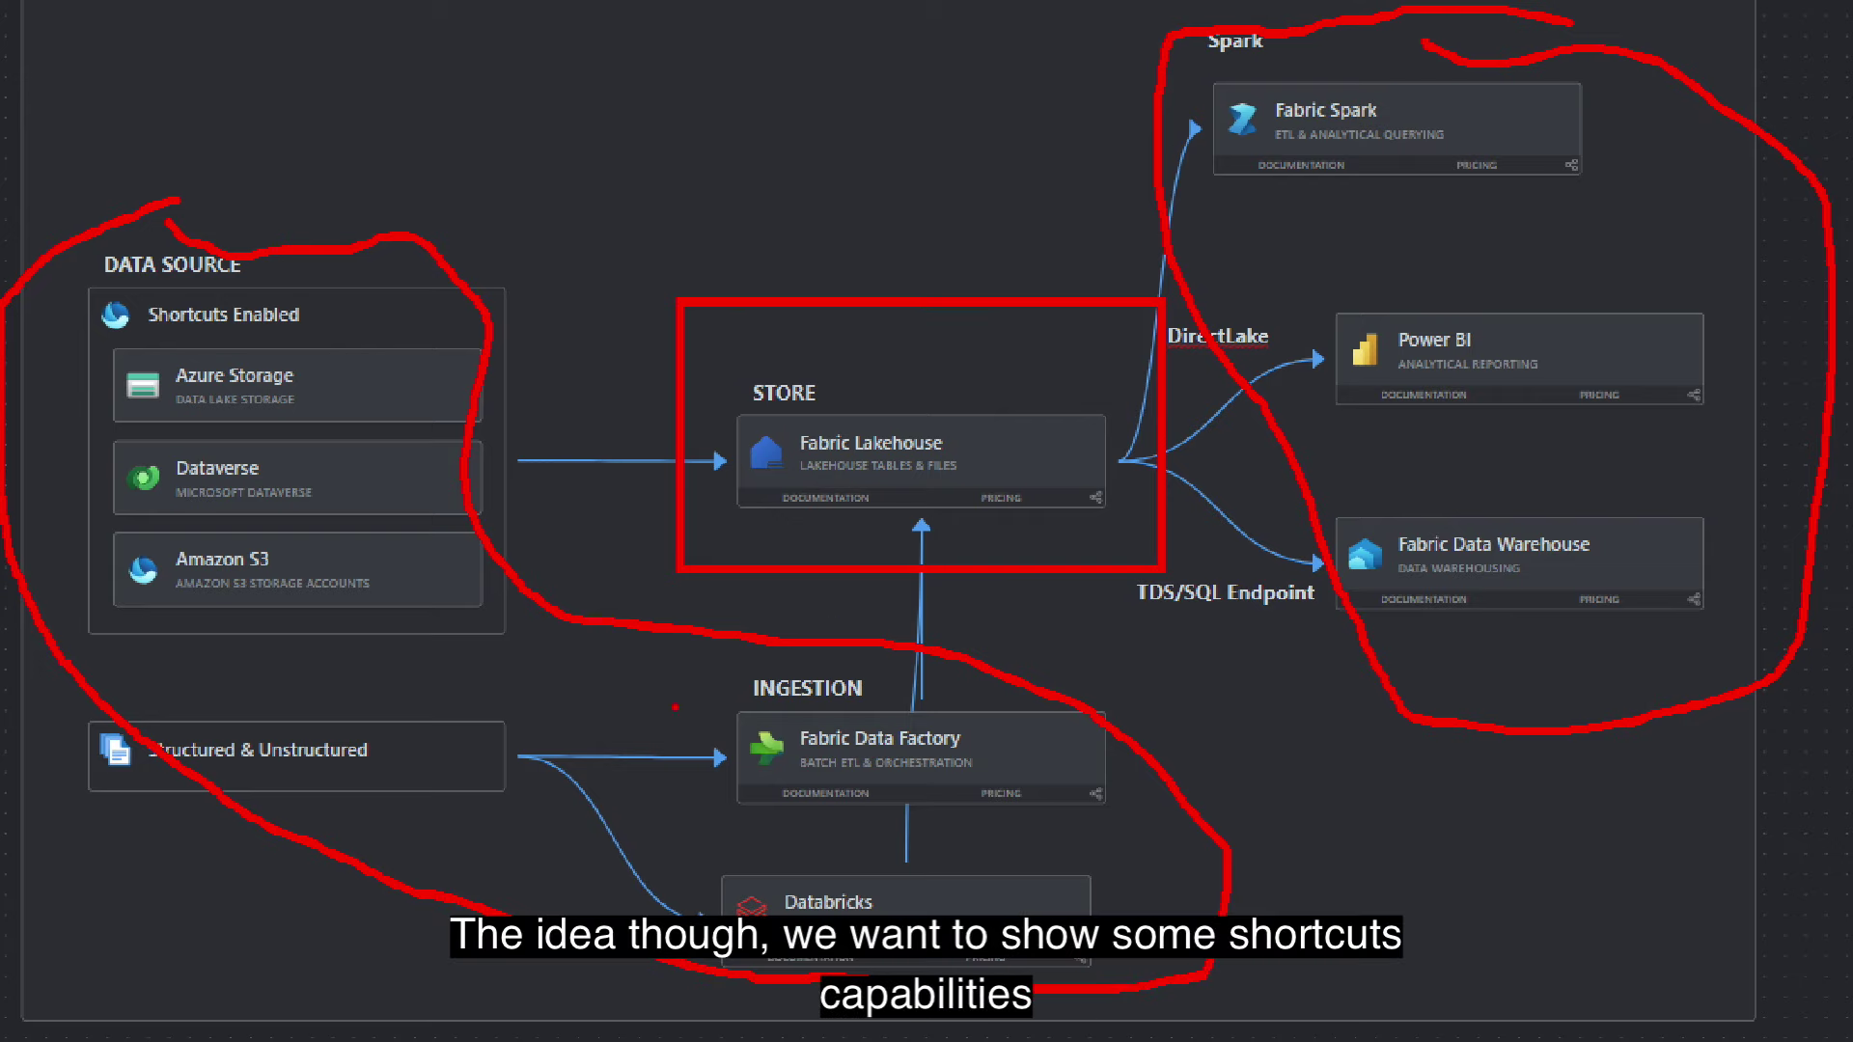
{"action": "left_click_drag", "start_coordinate": [107, 284], "coordinate": [248, 359]}
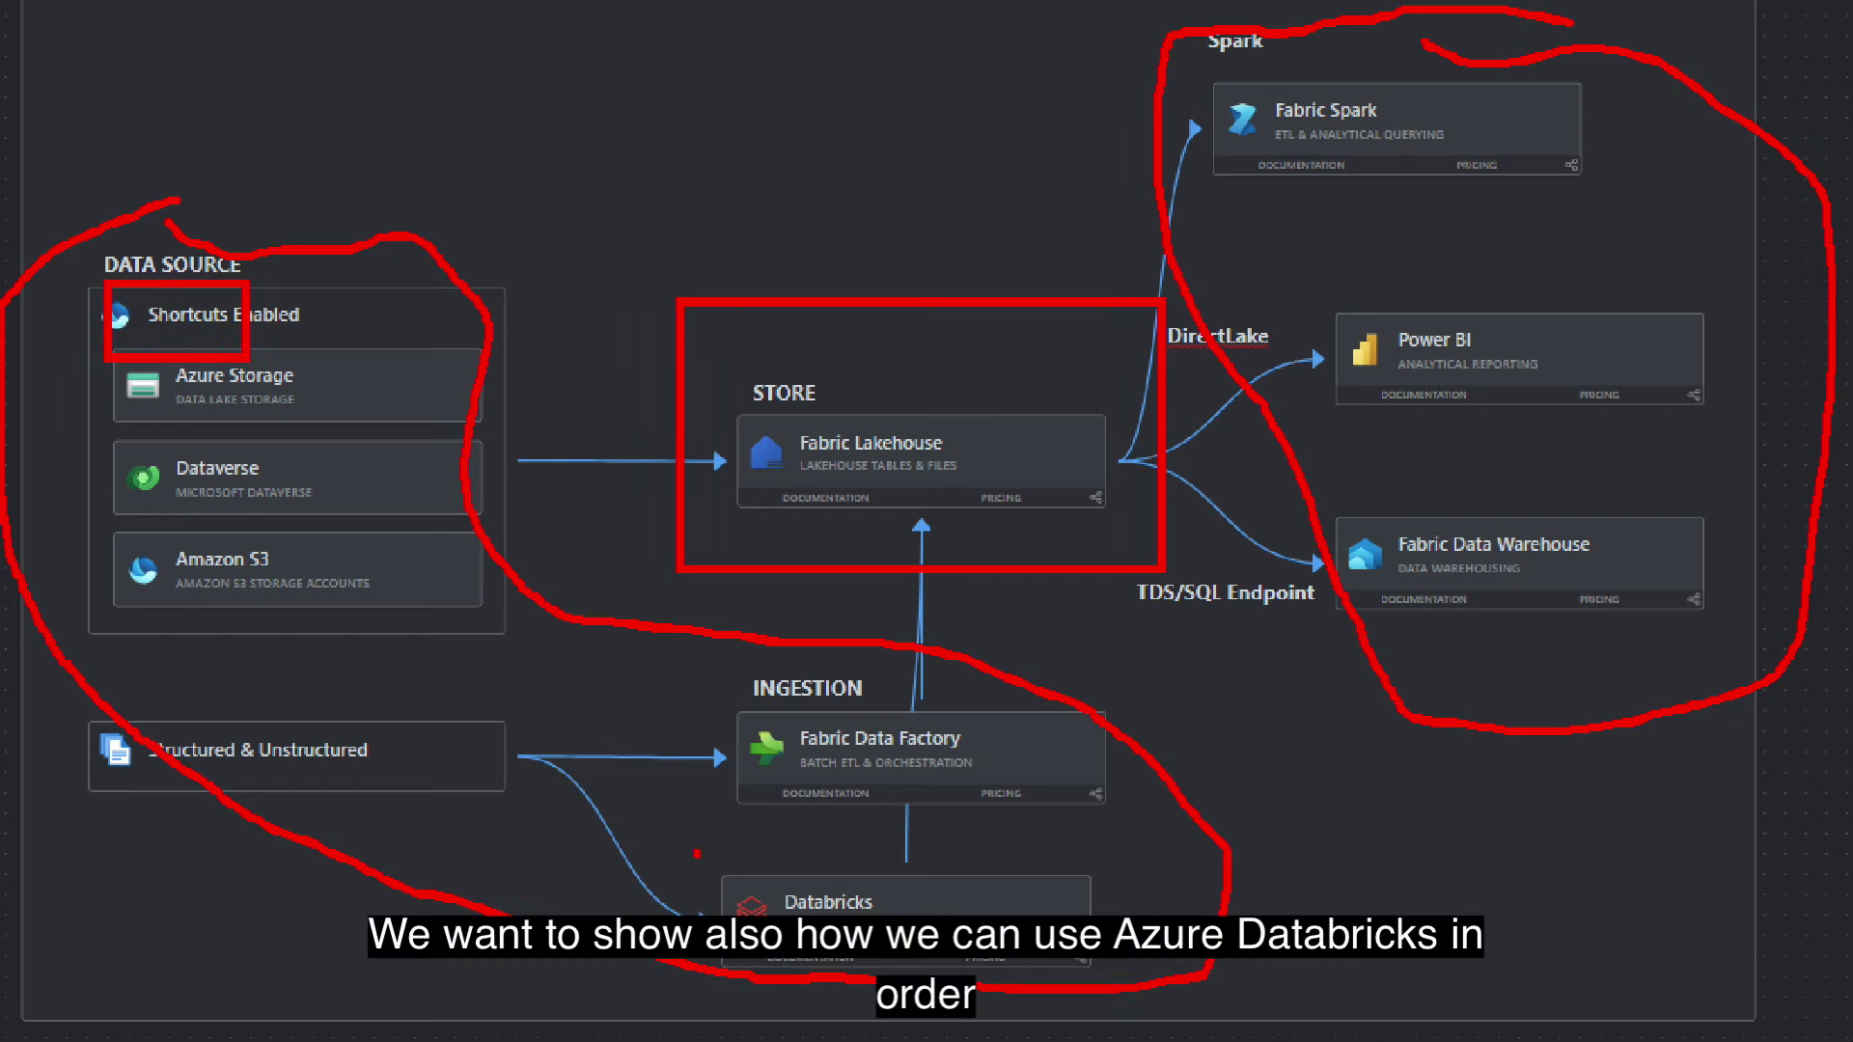
{"action": "left_click_drag", "start_coordinate": [694, 852], "coordinate": [1117, 981]}
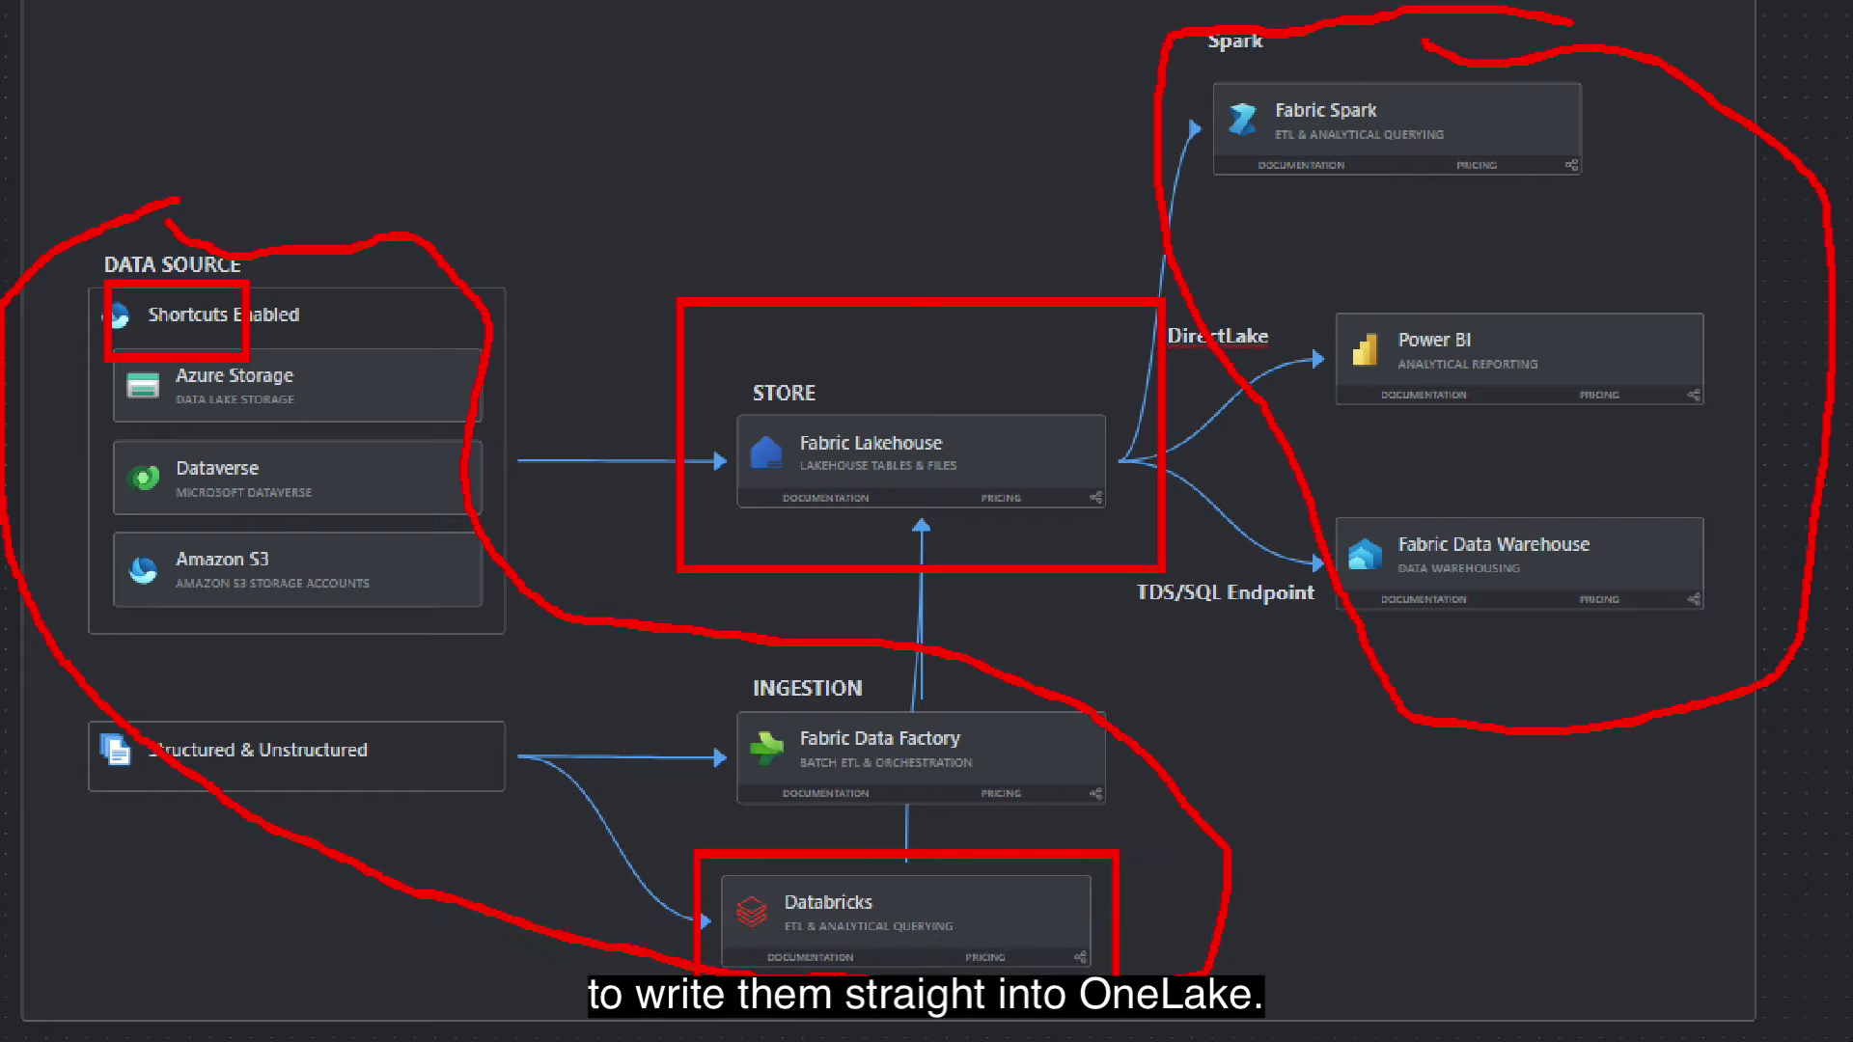
{"action": "key", "text": "Escape"}
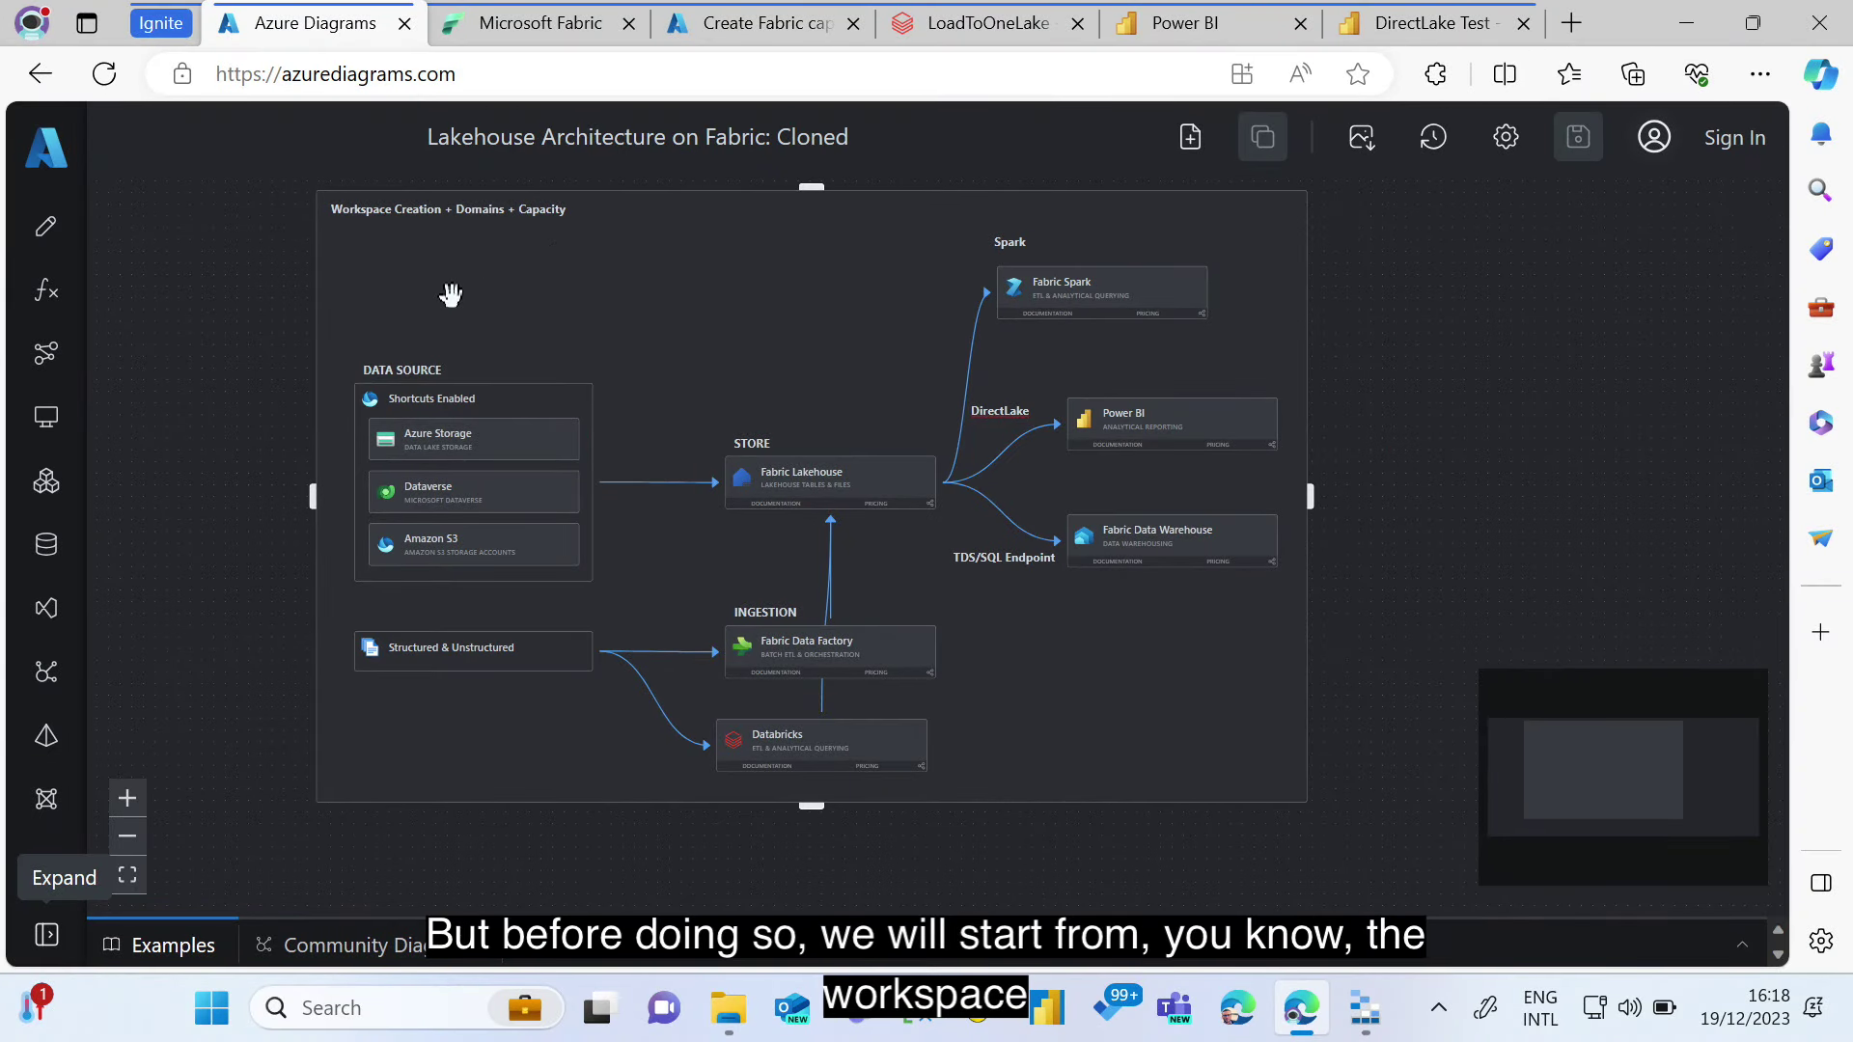
{"action": "key", "text": "ctrl+1"}
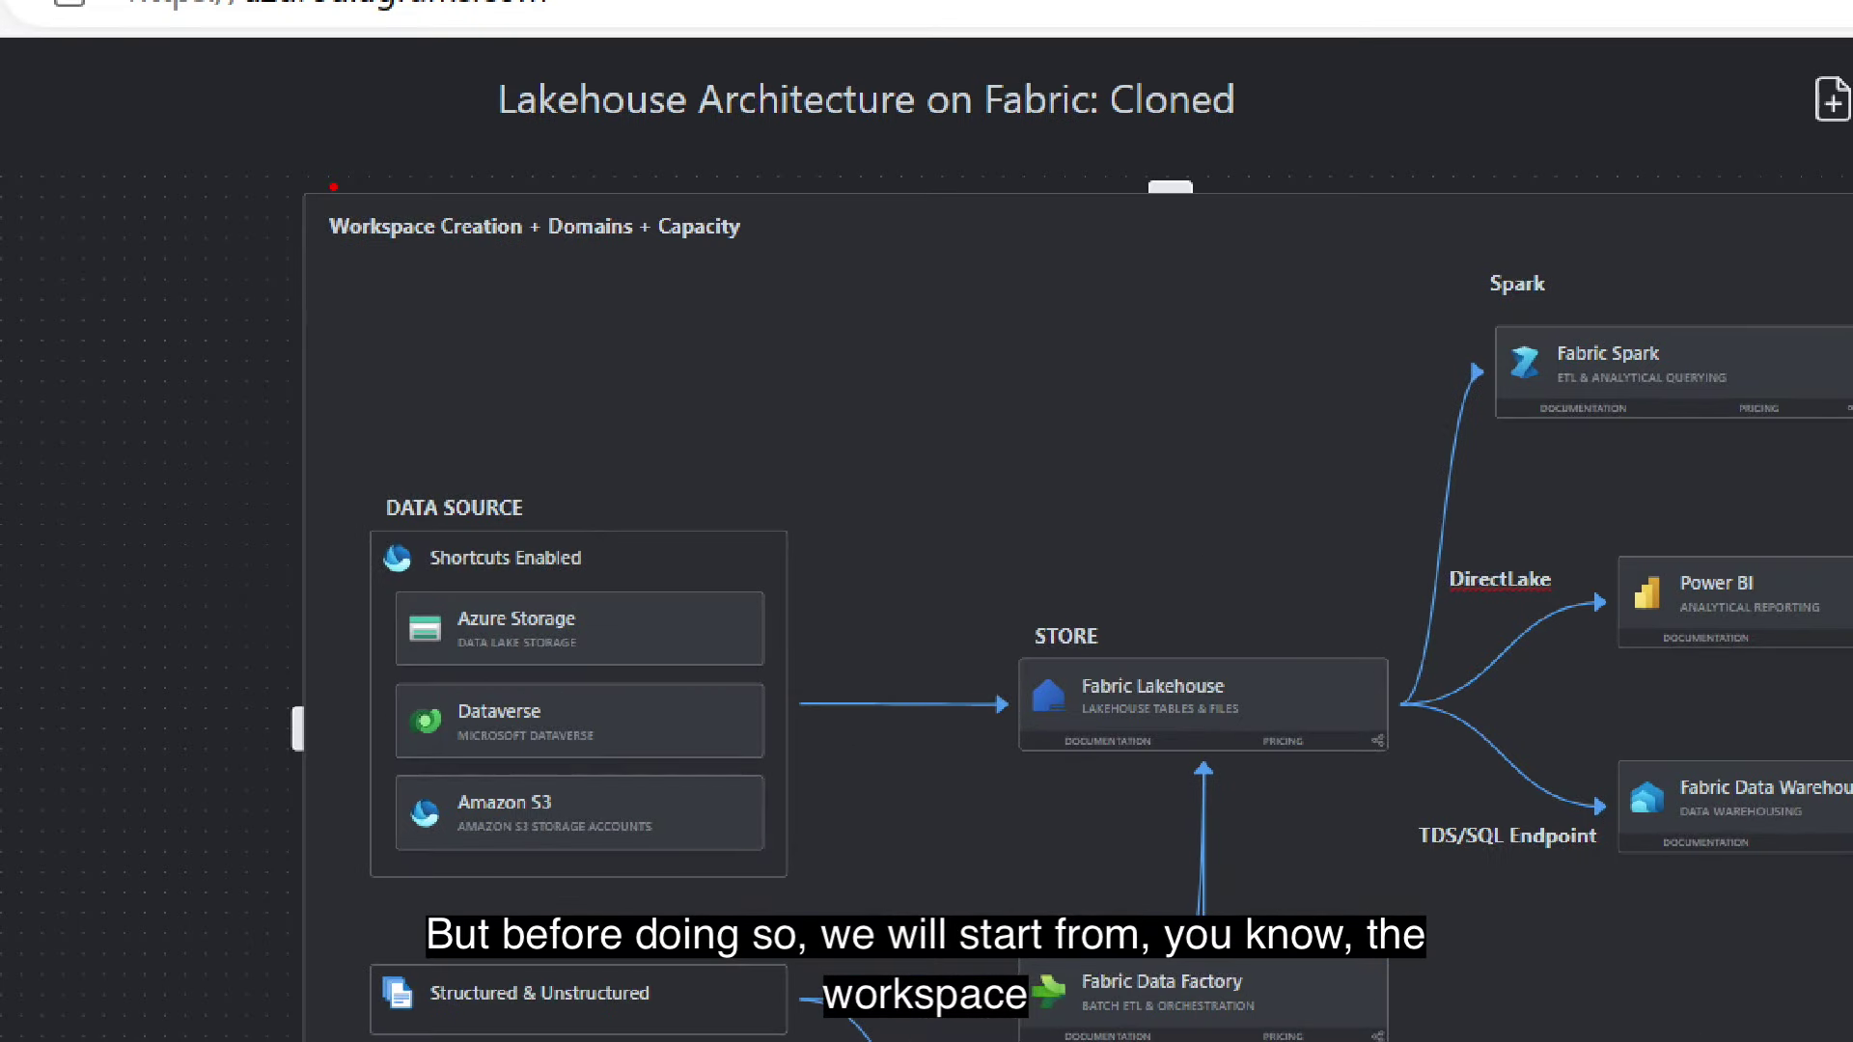
{"action": "left_click_drag", "start_coordinate": [308, 185], "coordinate": [595, 240]}
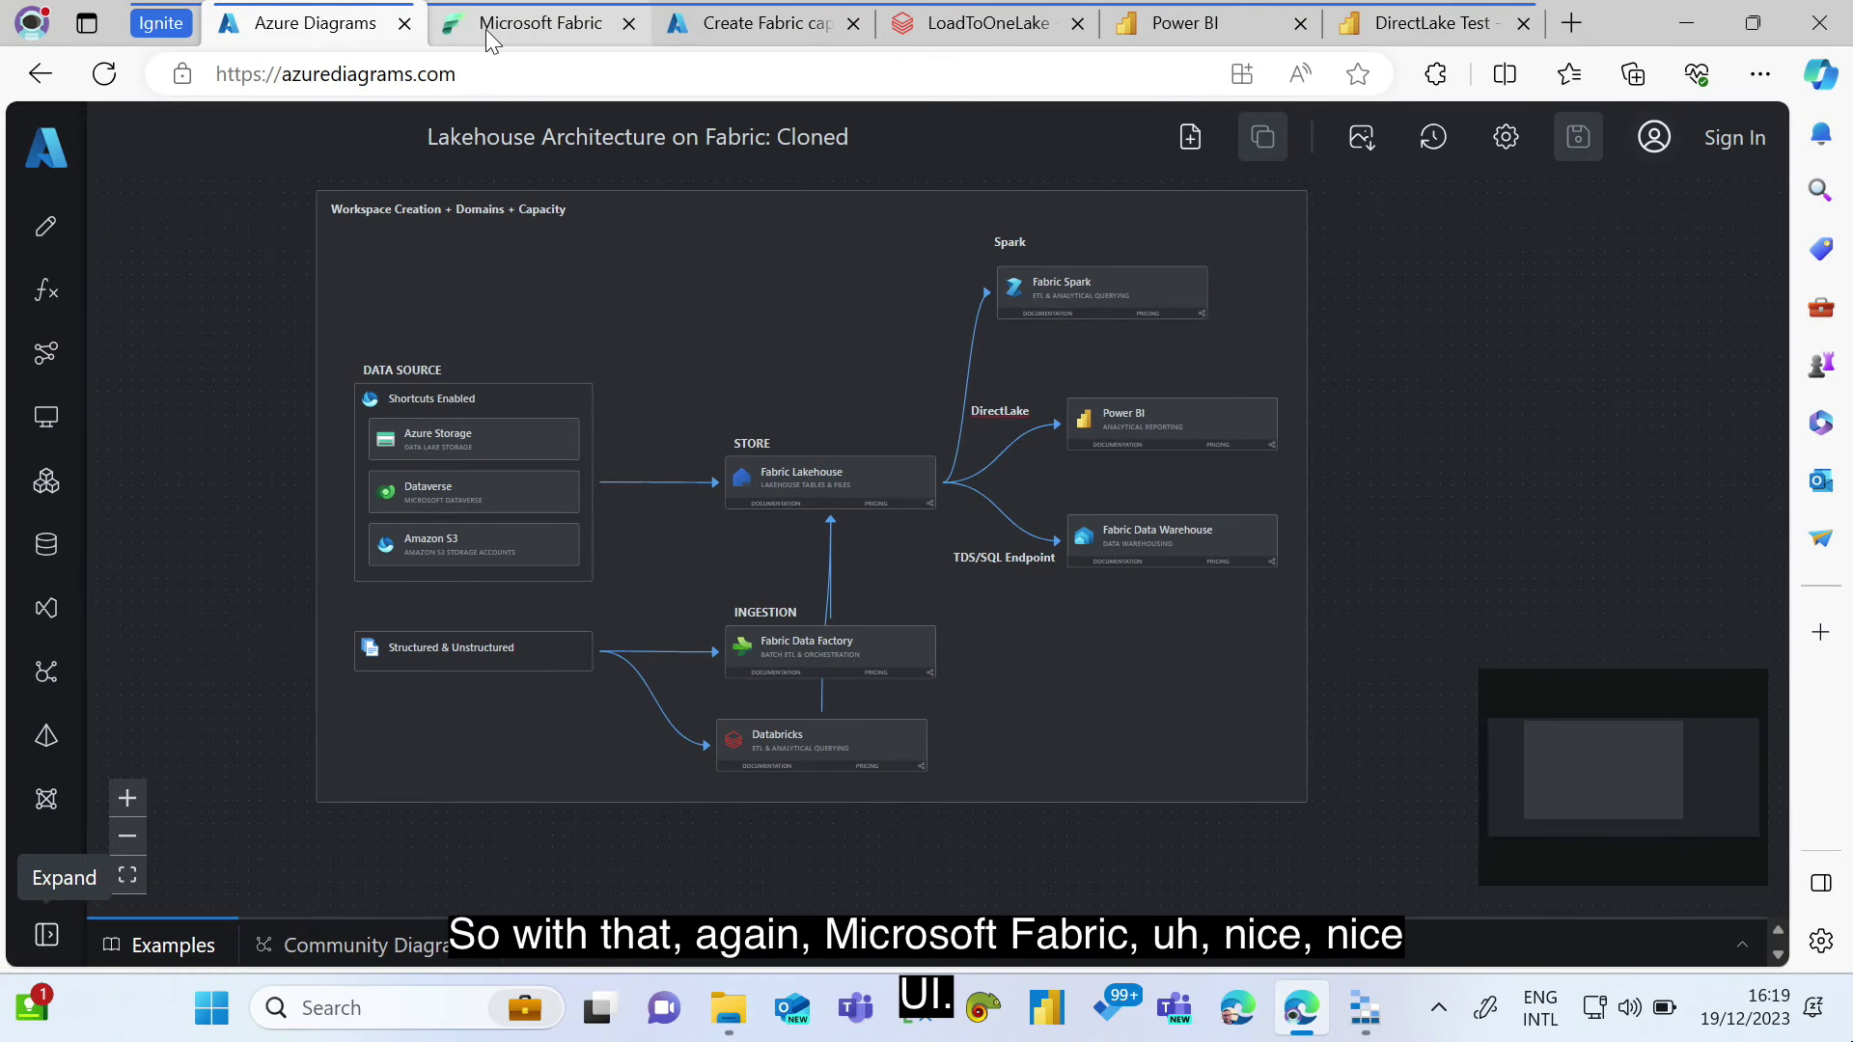
- Switch to the Microsoft Fabric home page, look over the available experiences and open the Synapse Data Engineering experience
{"action": "left_click", "coordinate": [521, 23]}
{"action": "scroll", "coordinate": [552, 424], "scroll_direction": "down", "scroll_amount": 3}
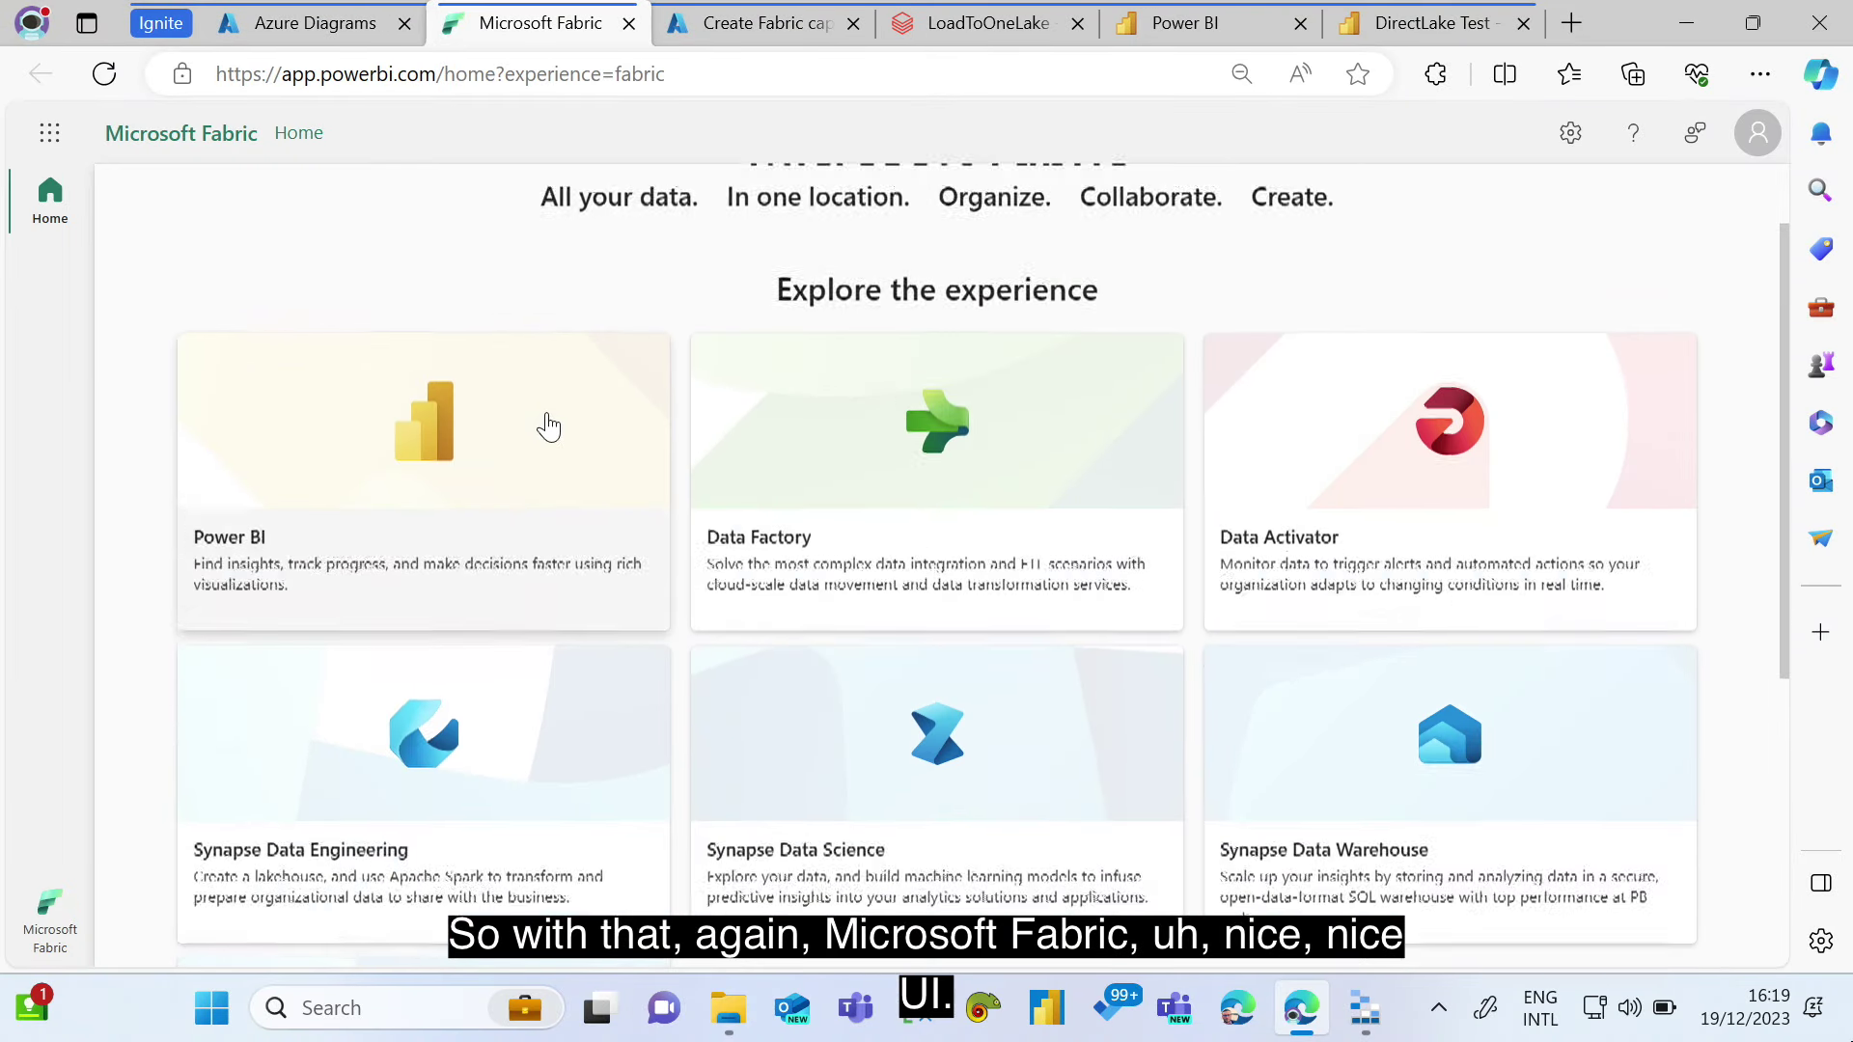
{"action": "scroll", "coordinate": [542, 422], "scroll_direction": "down", "scroll_amount": 1}
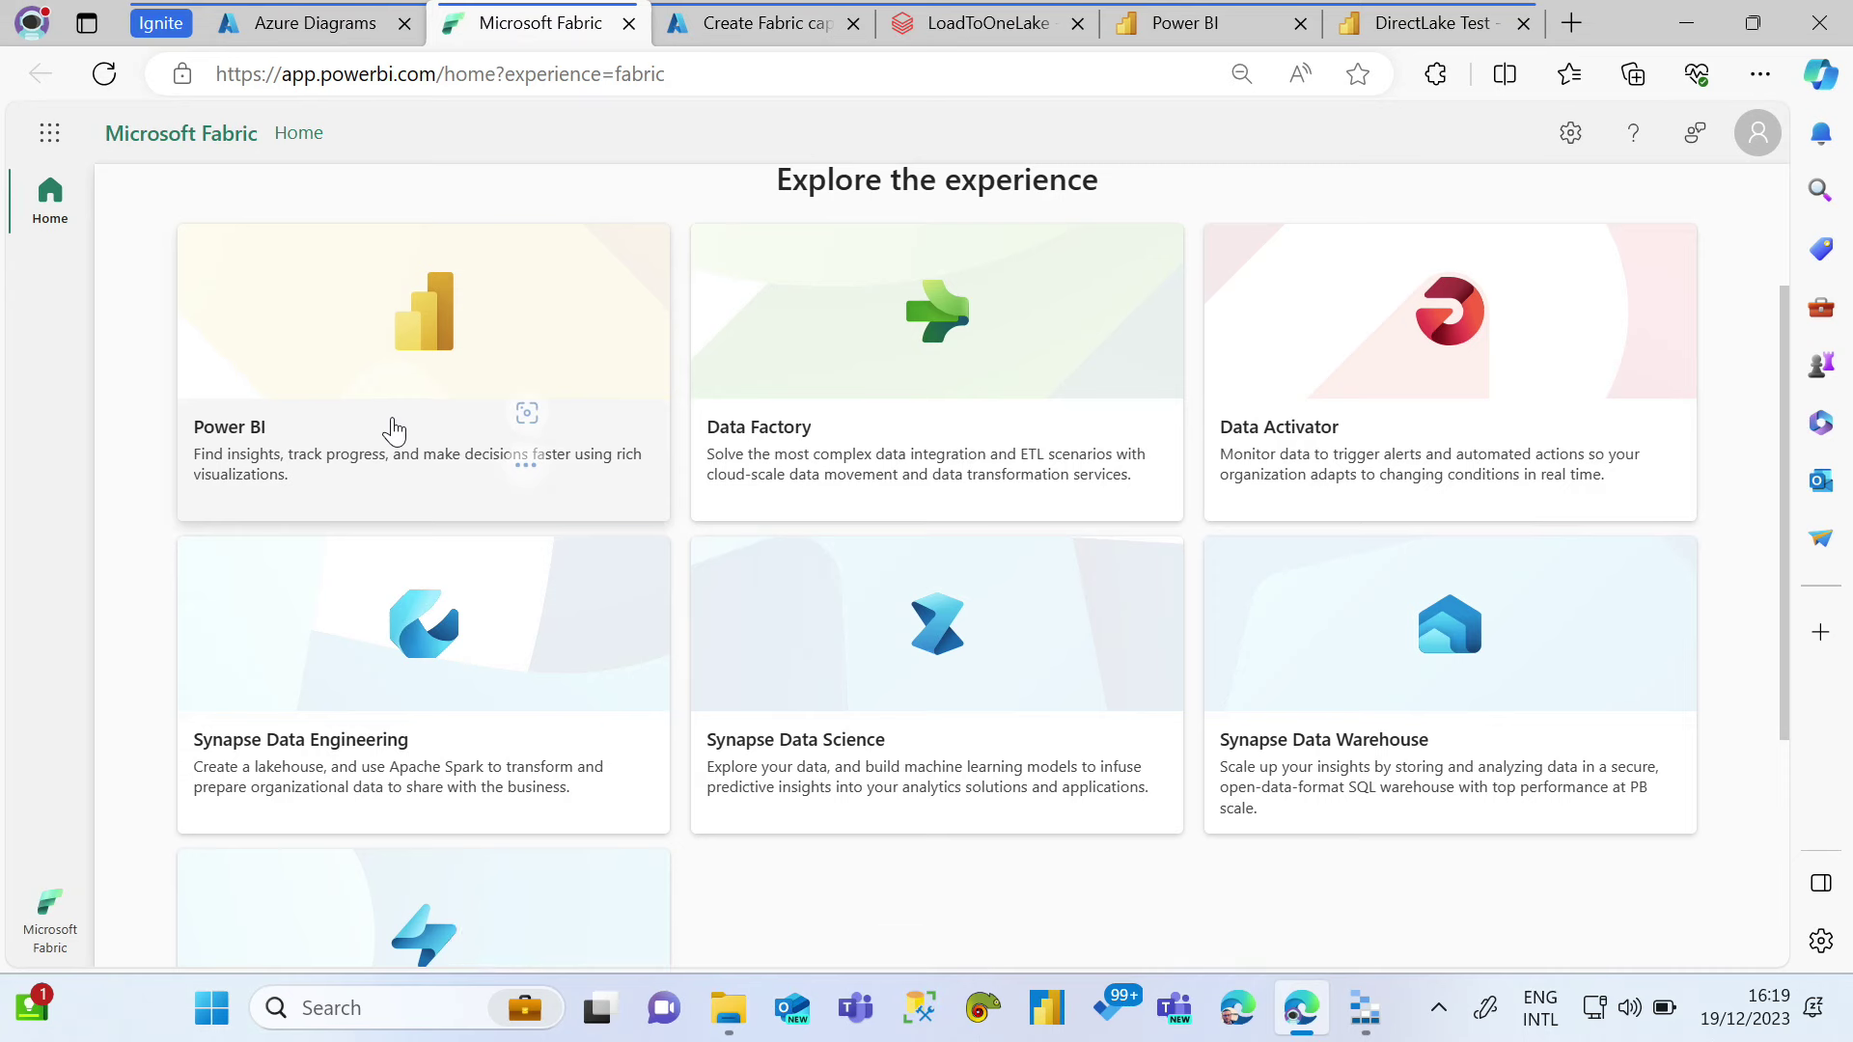
{"action": "left_click", "coordinate": [50, 907]}
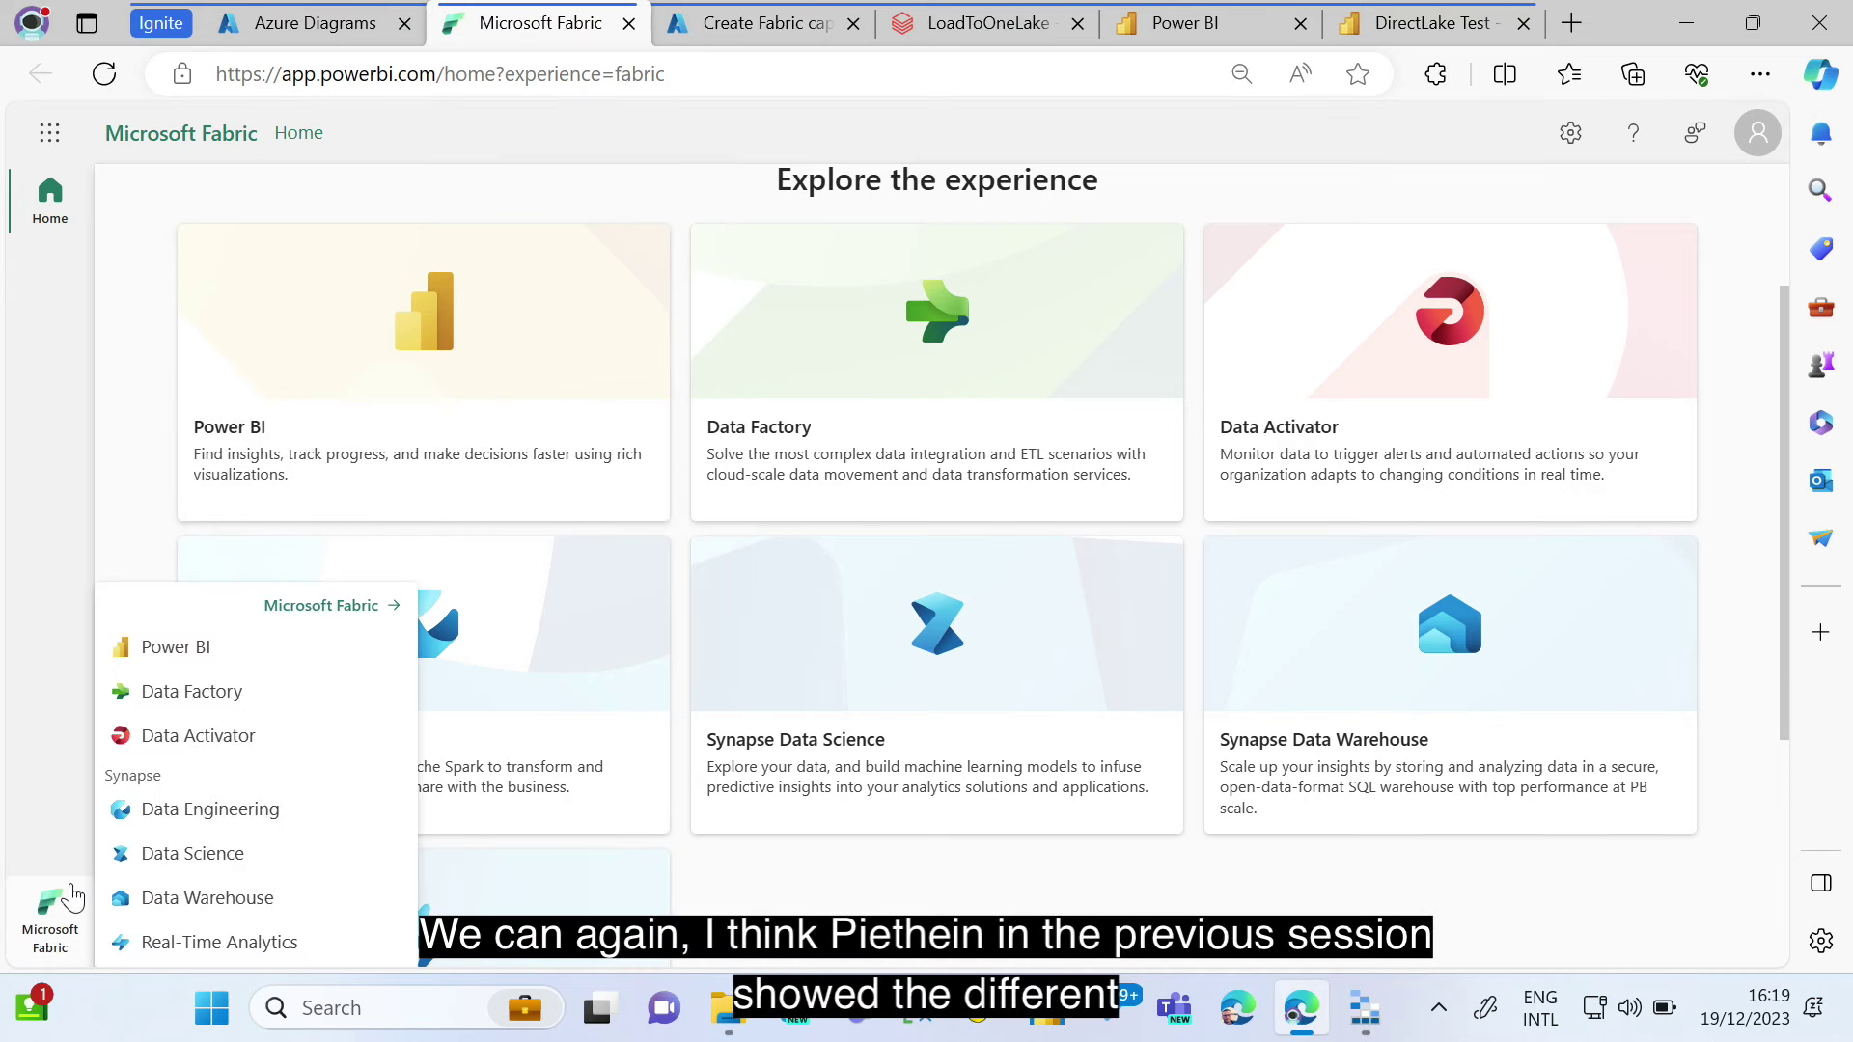
{"action": "left_click", "coordinate": [163, 811]}
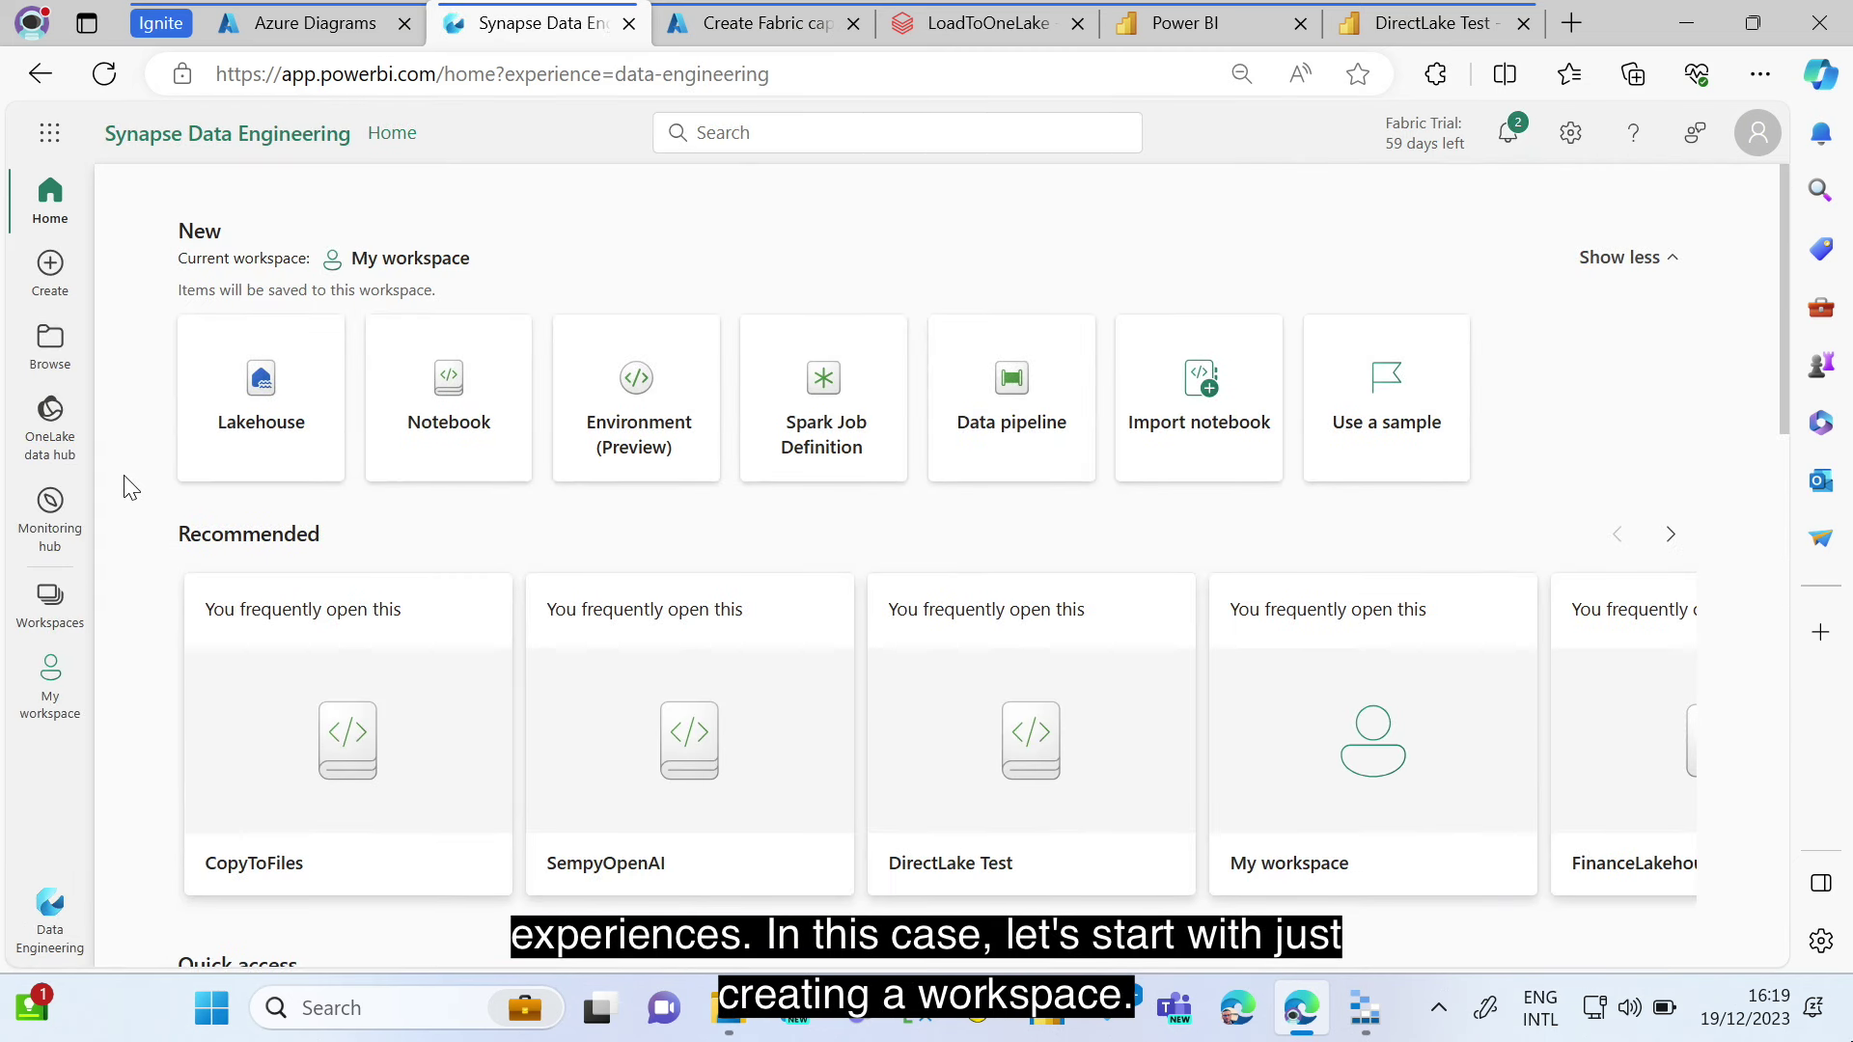
- Create a new workspace named MSI and assign it to the Marketing domain
{"action": "left_click", "coordinate": [50, 604]}
{"action": "left_click", "coordinate": [275, 929]}
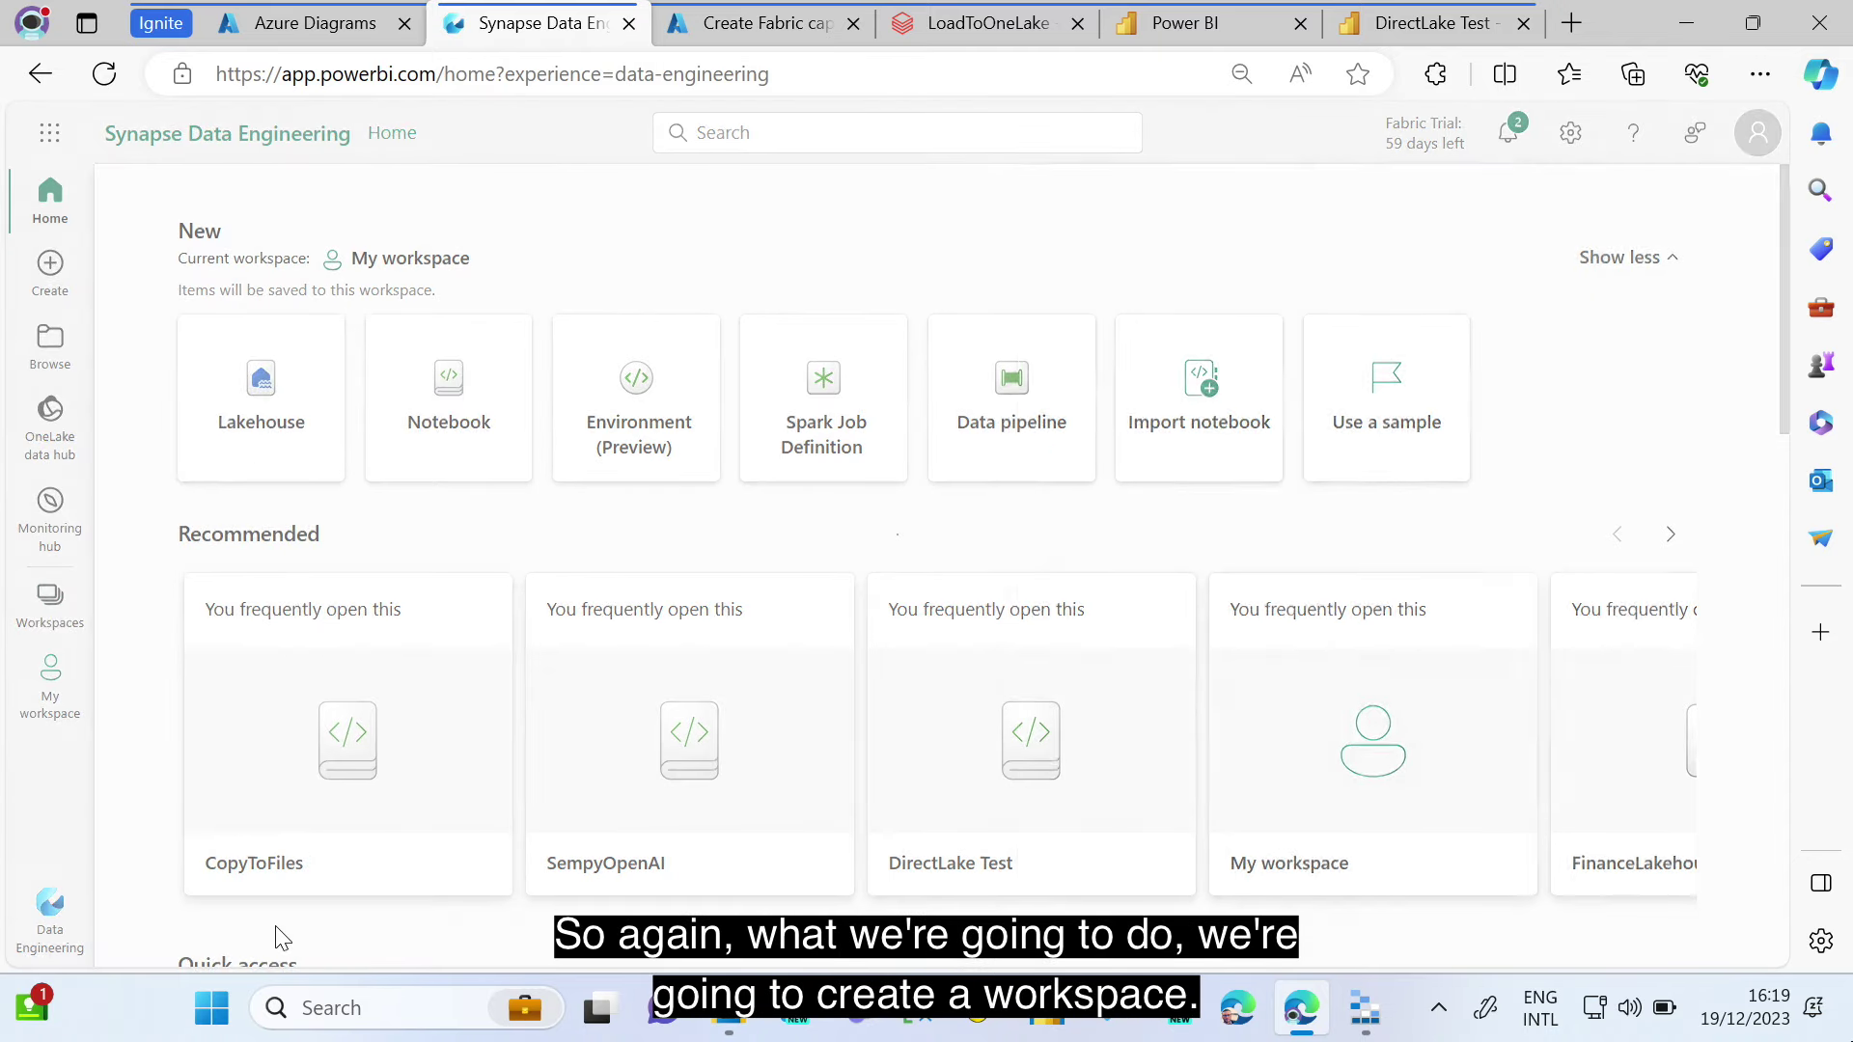
{"action": "left_click", "coordinate": [1165, 291]}
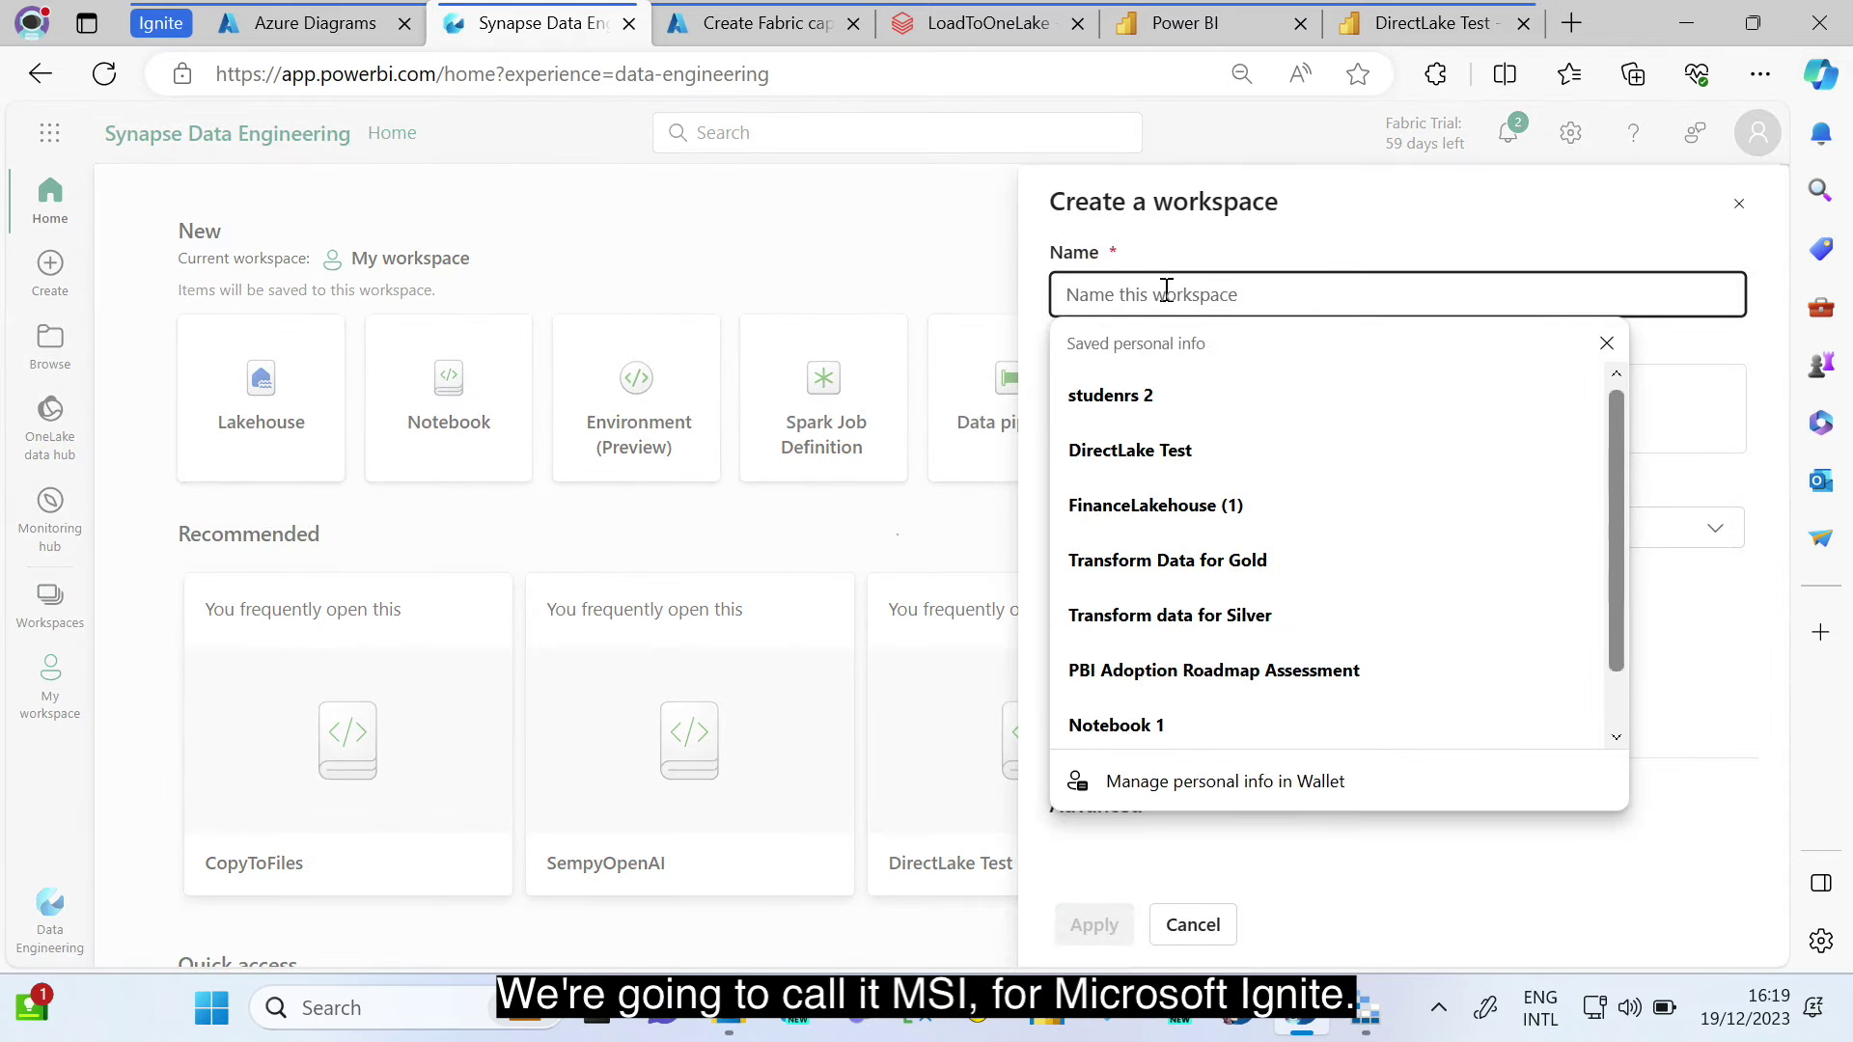
{"action": "type", "text": "MSI"}
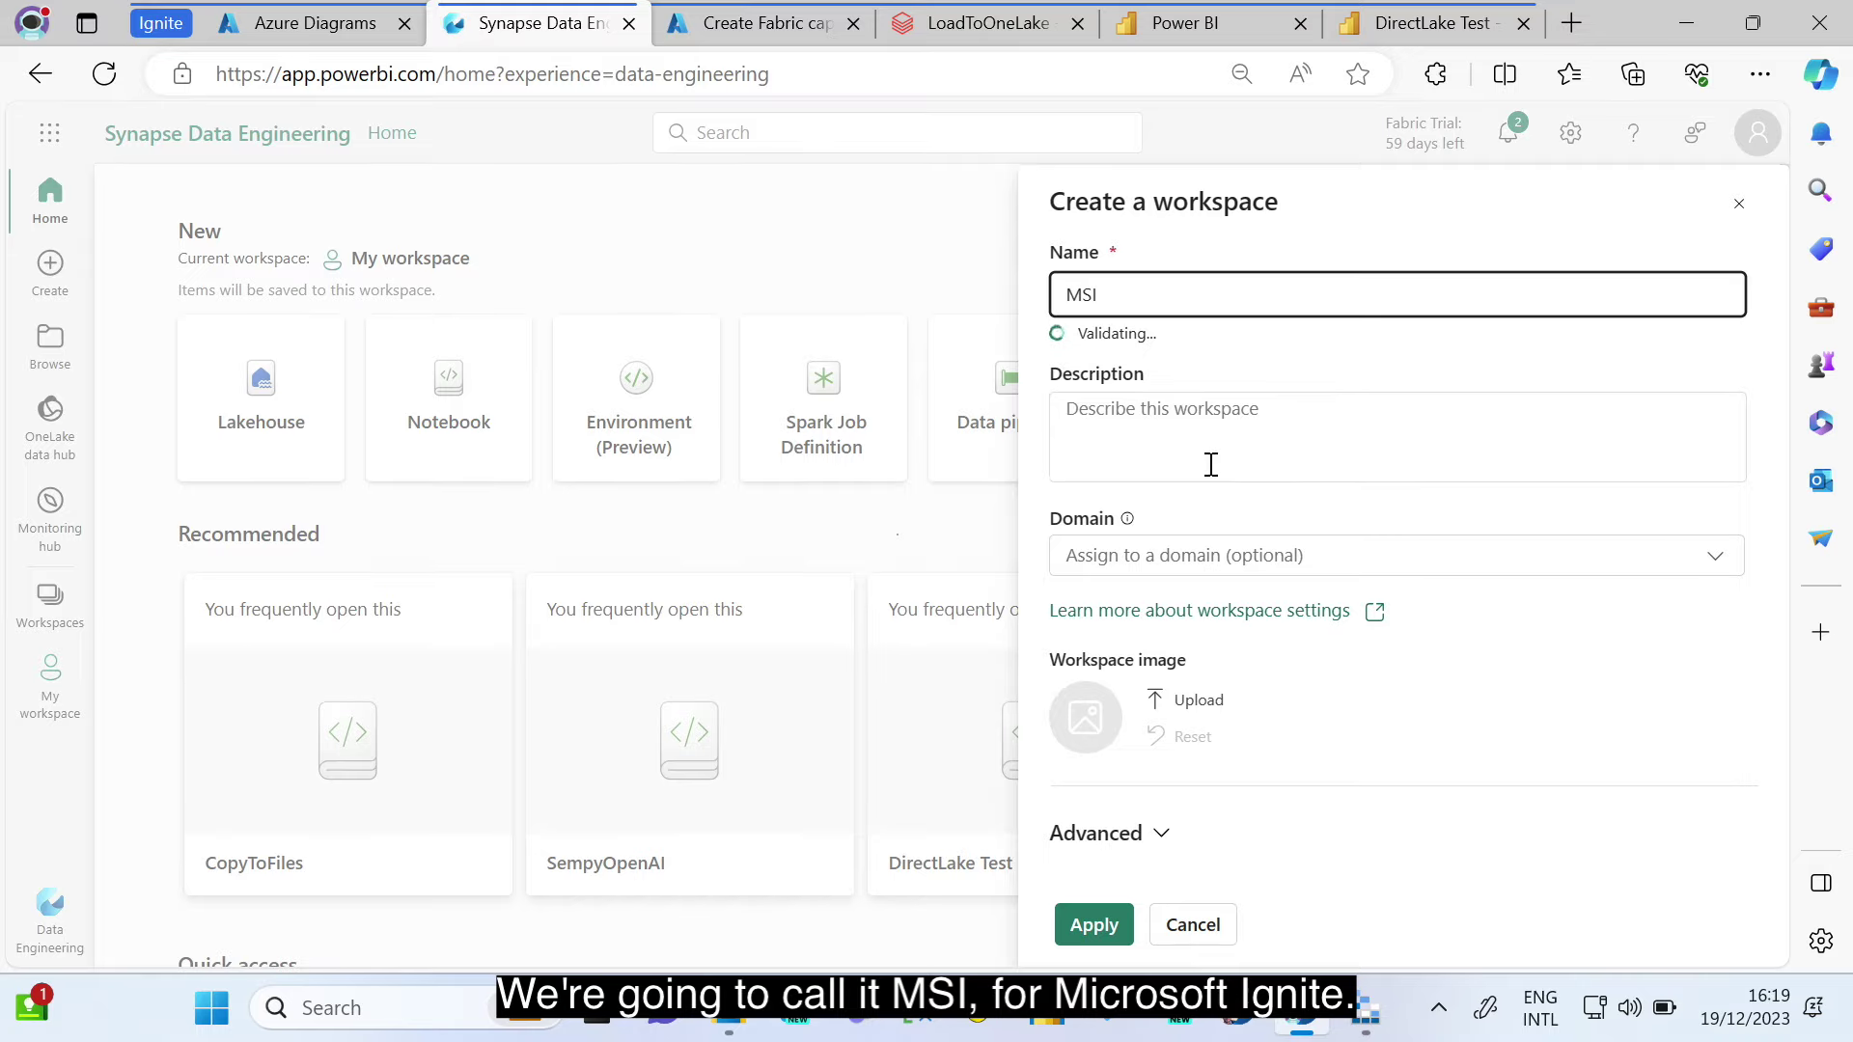
{"action": "left_click", "coordinate": [1203, 459]}
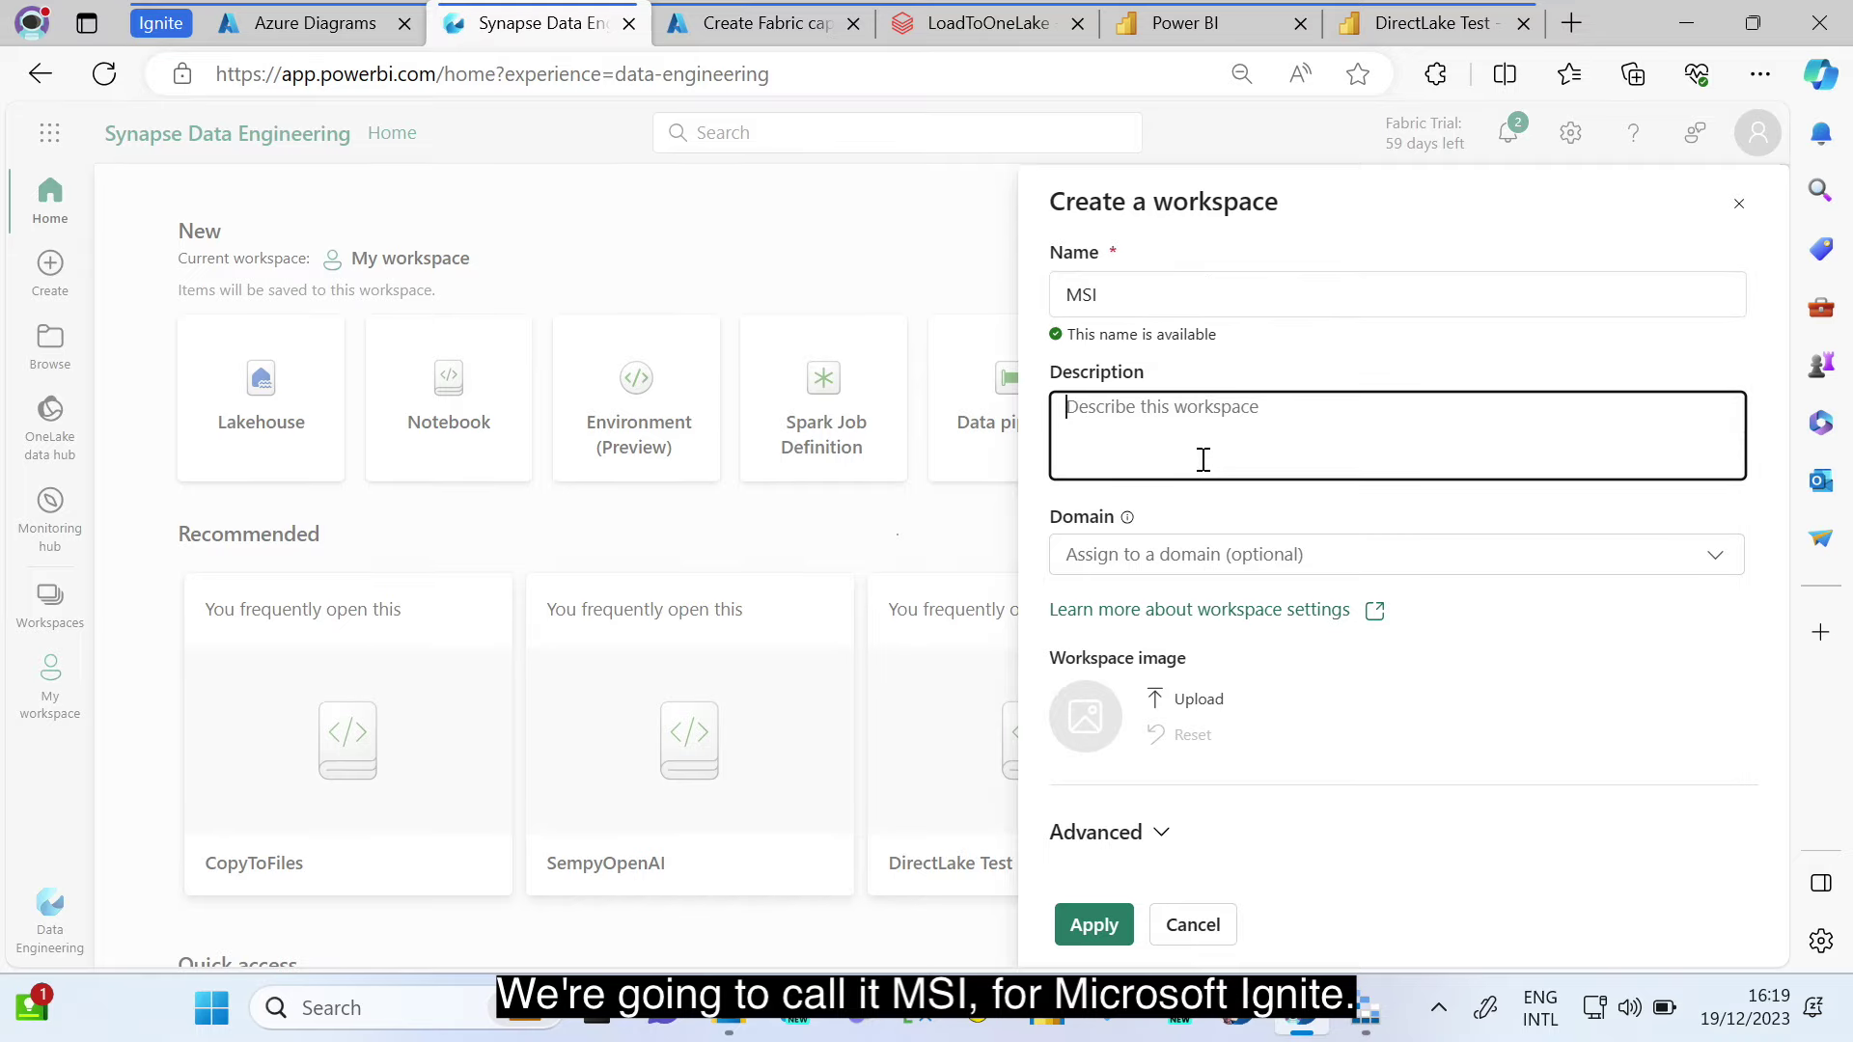
{"action": "left_click", "coordinate": [1189, 561]}
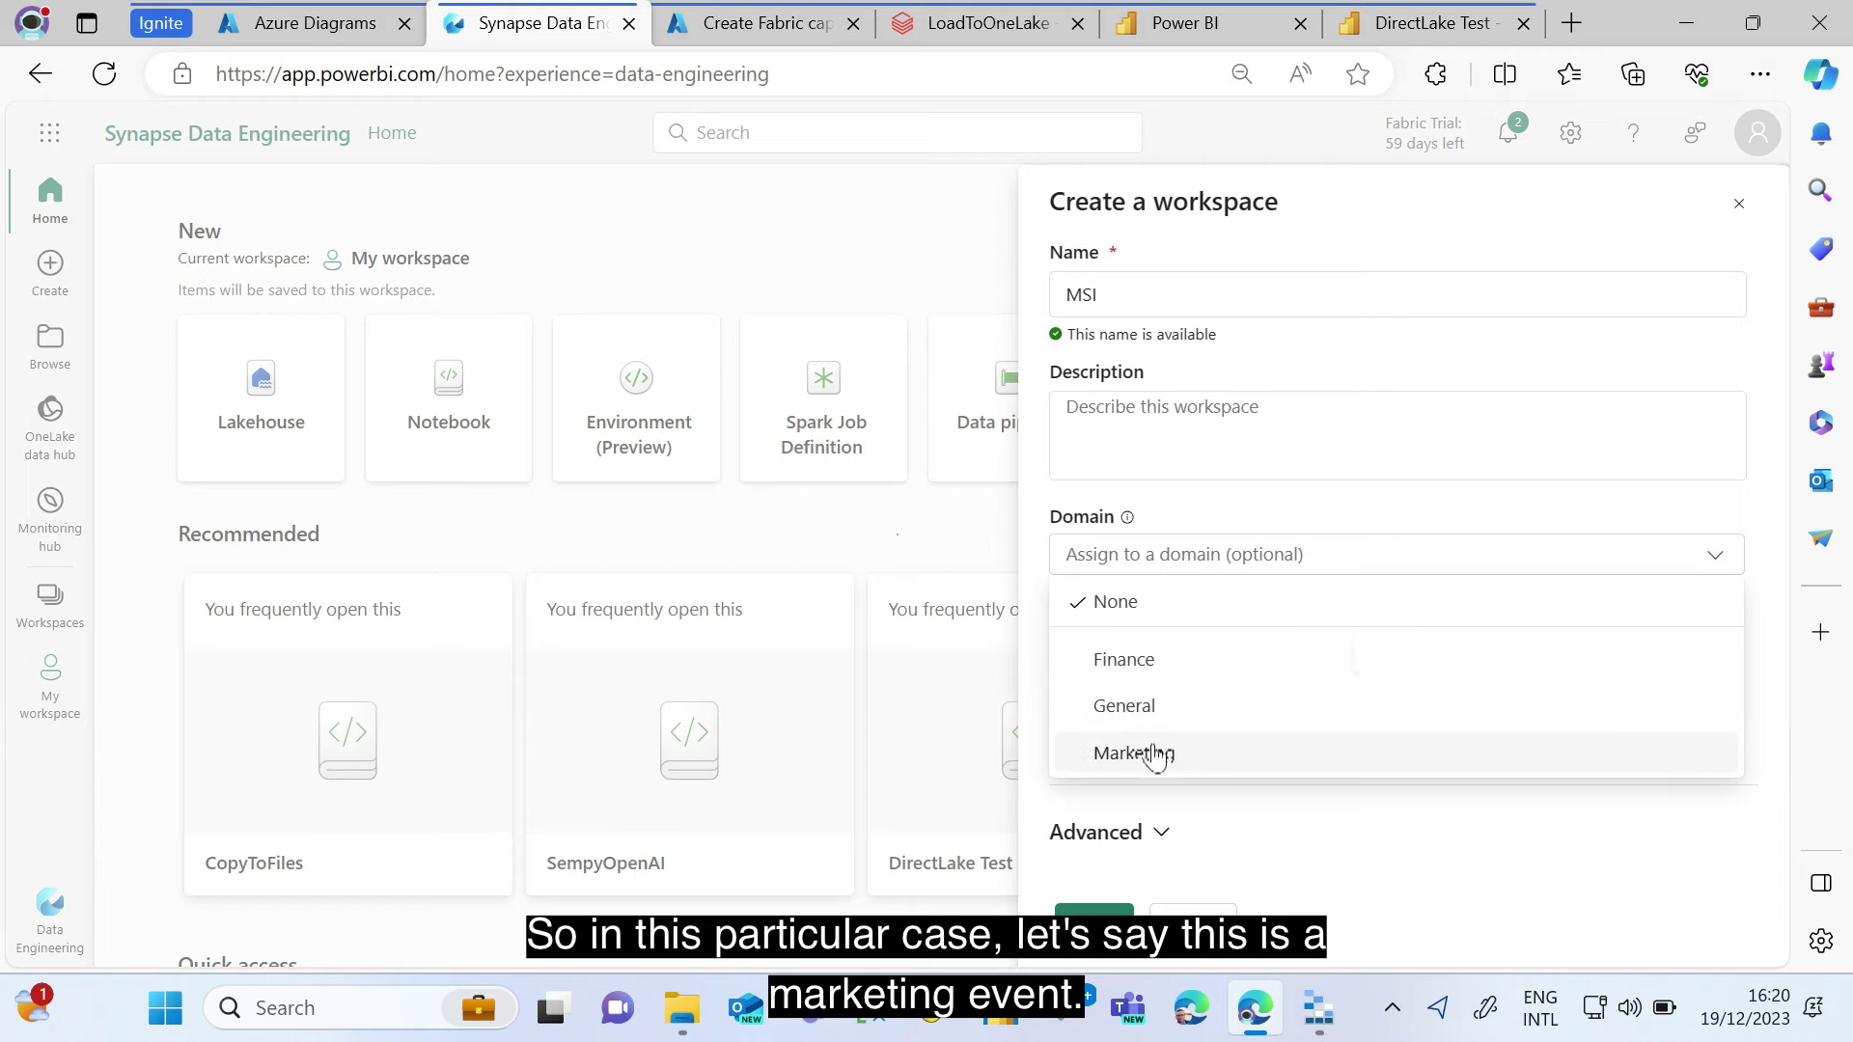
{"action": "left_click", "coordinate": [1155, 756]}
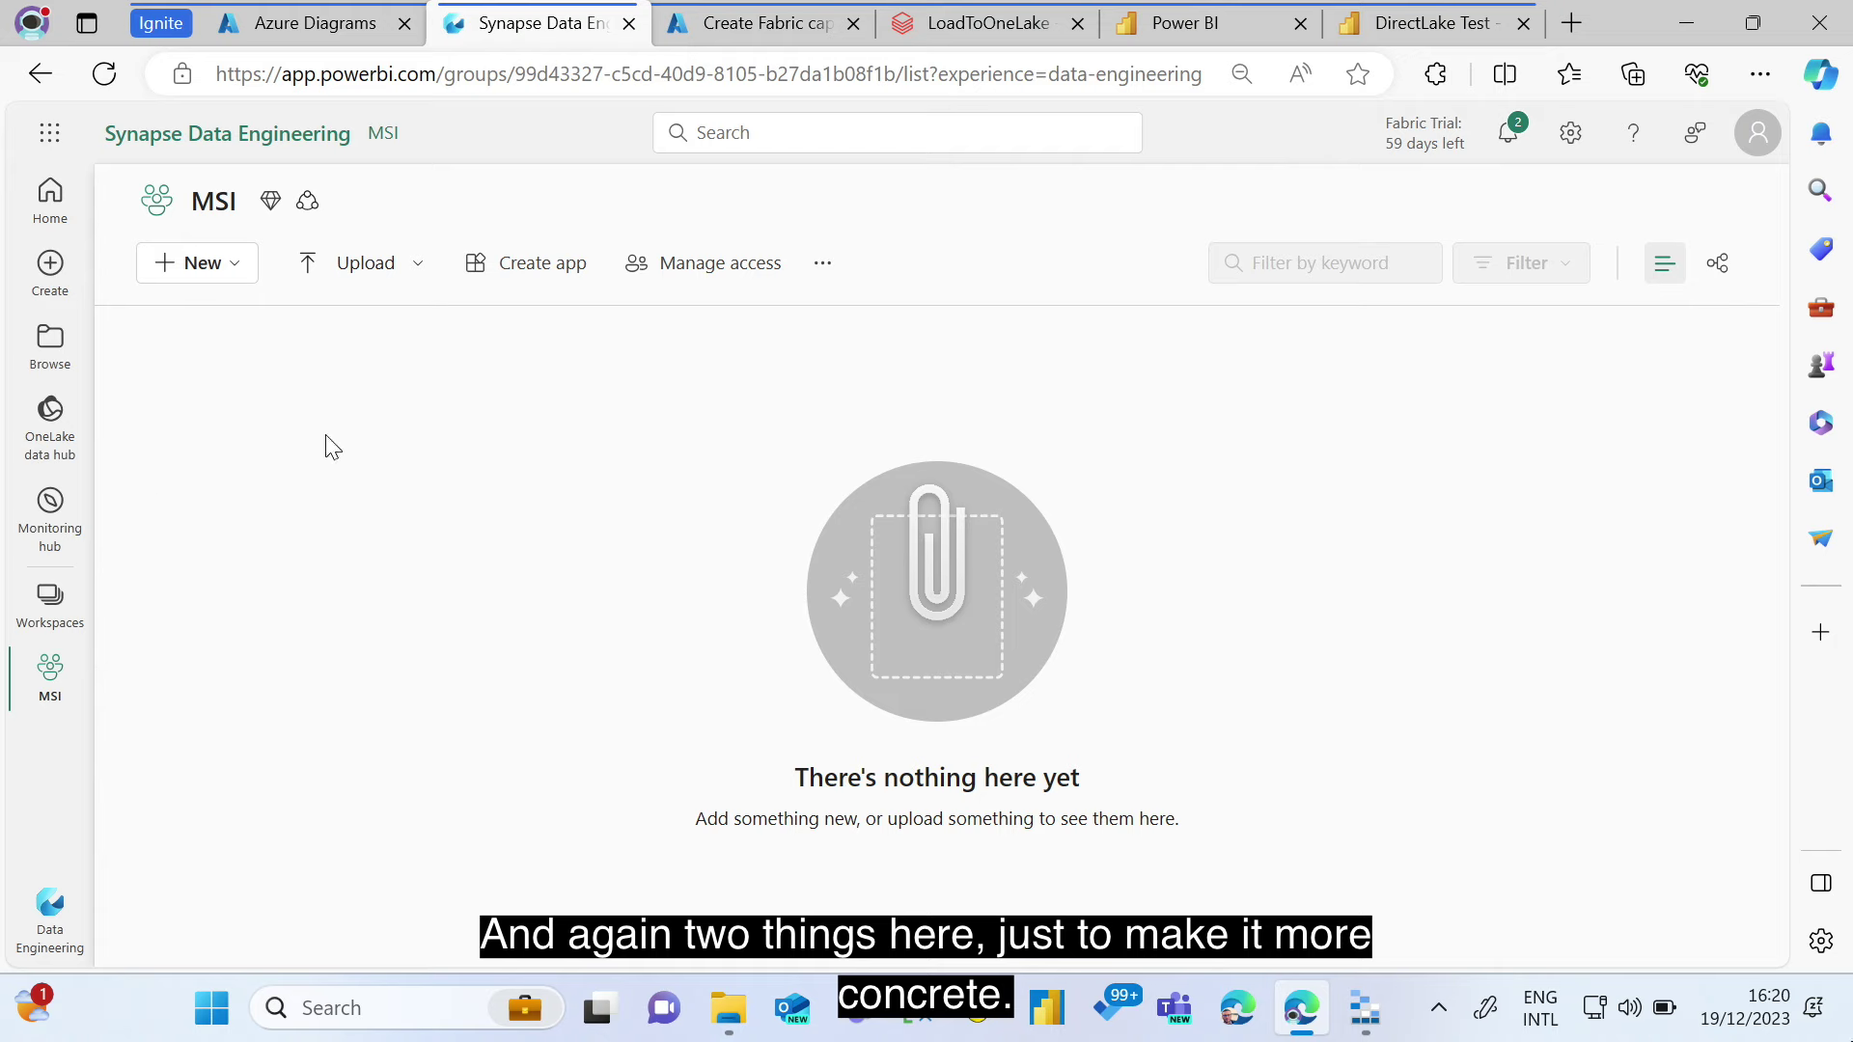
- Open the admin portal and show its Domains page
{"action": "left_click", "coordinate": [1565, 140]}
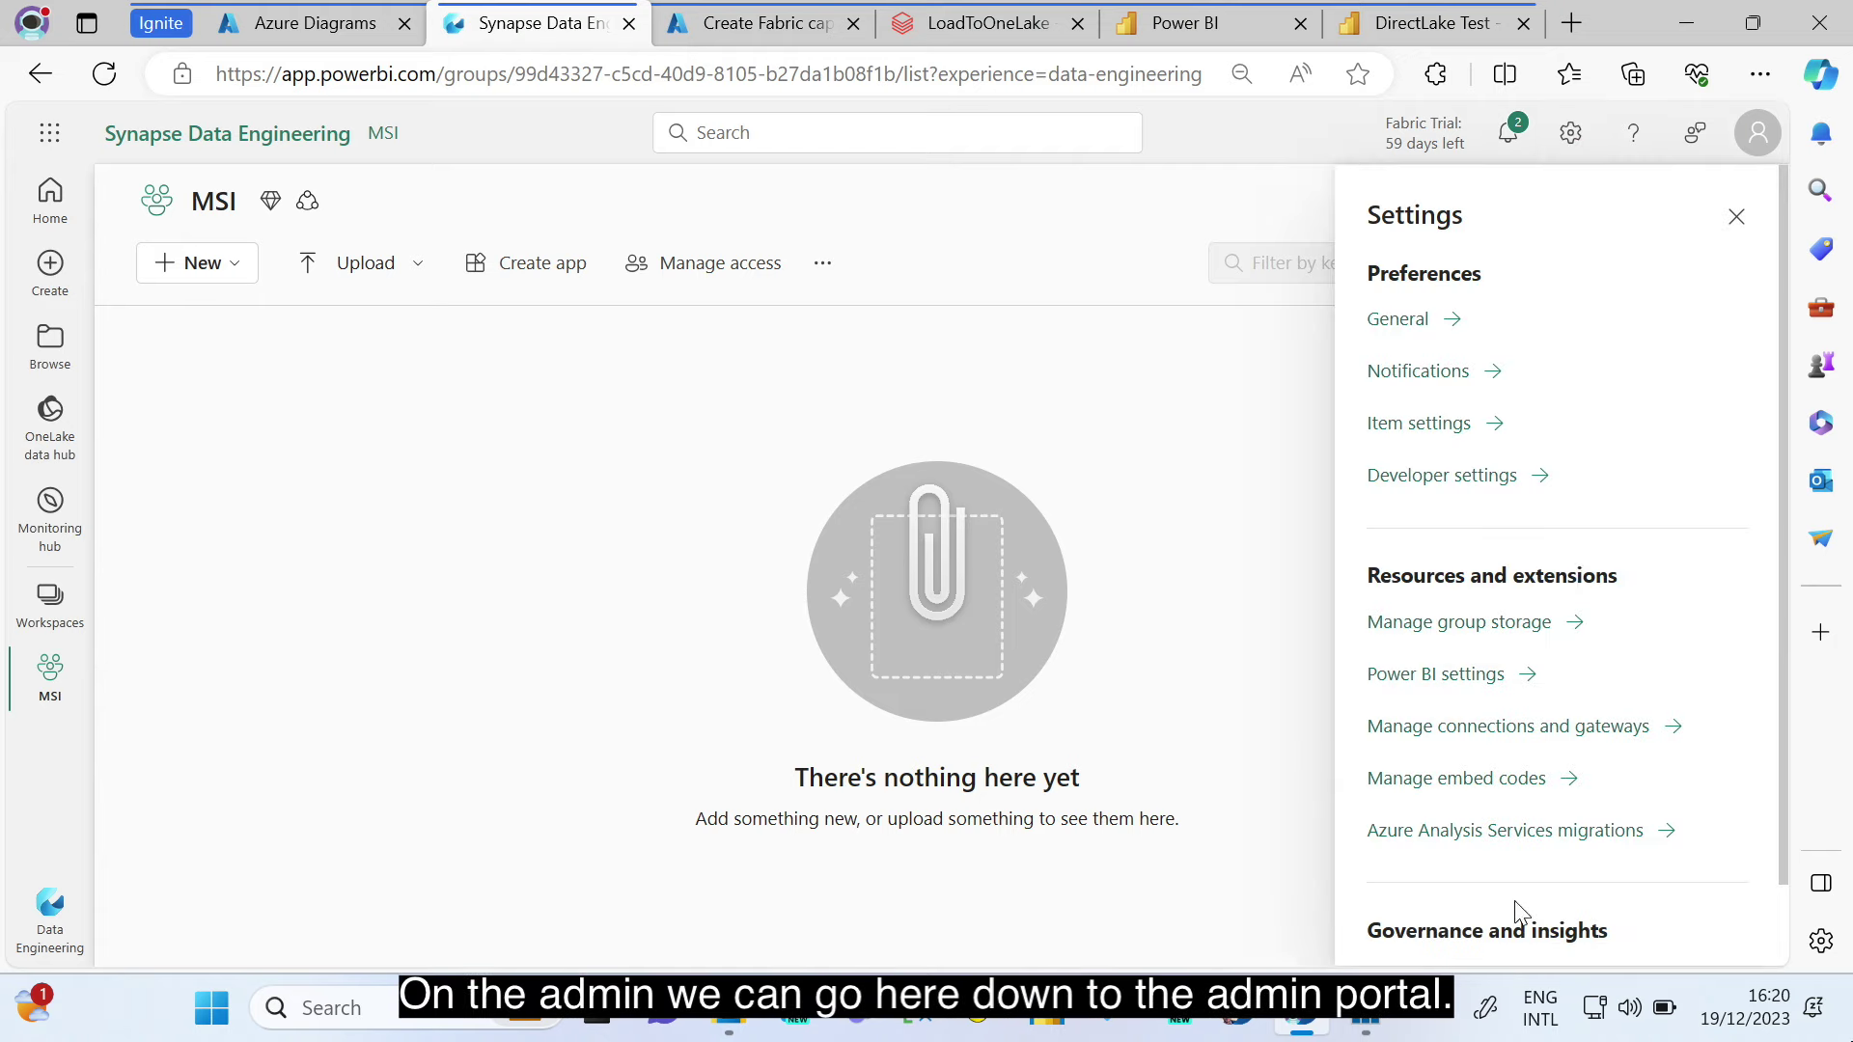
{"action": "scroll", "coordinate": [1514, 905], "scroll_direction": "down", "scroll_amount": 2}
{"action": "left_click", "coordinate": [1396, 891]}
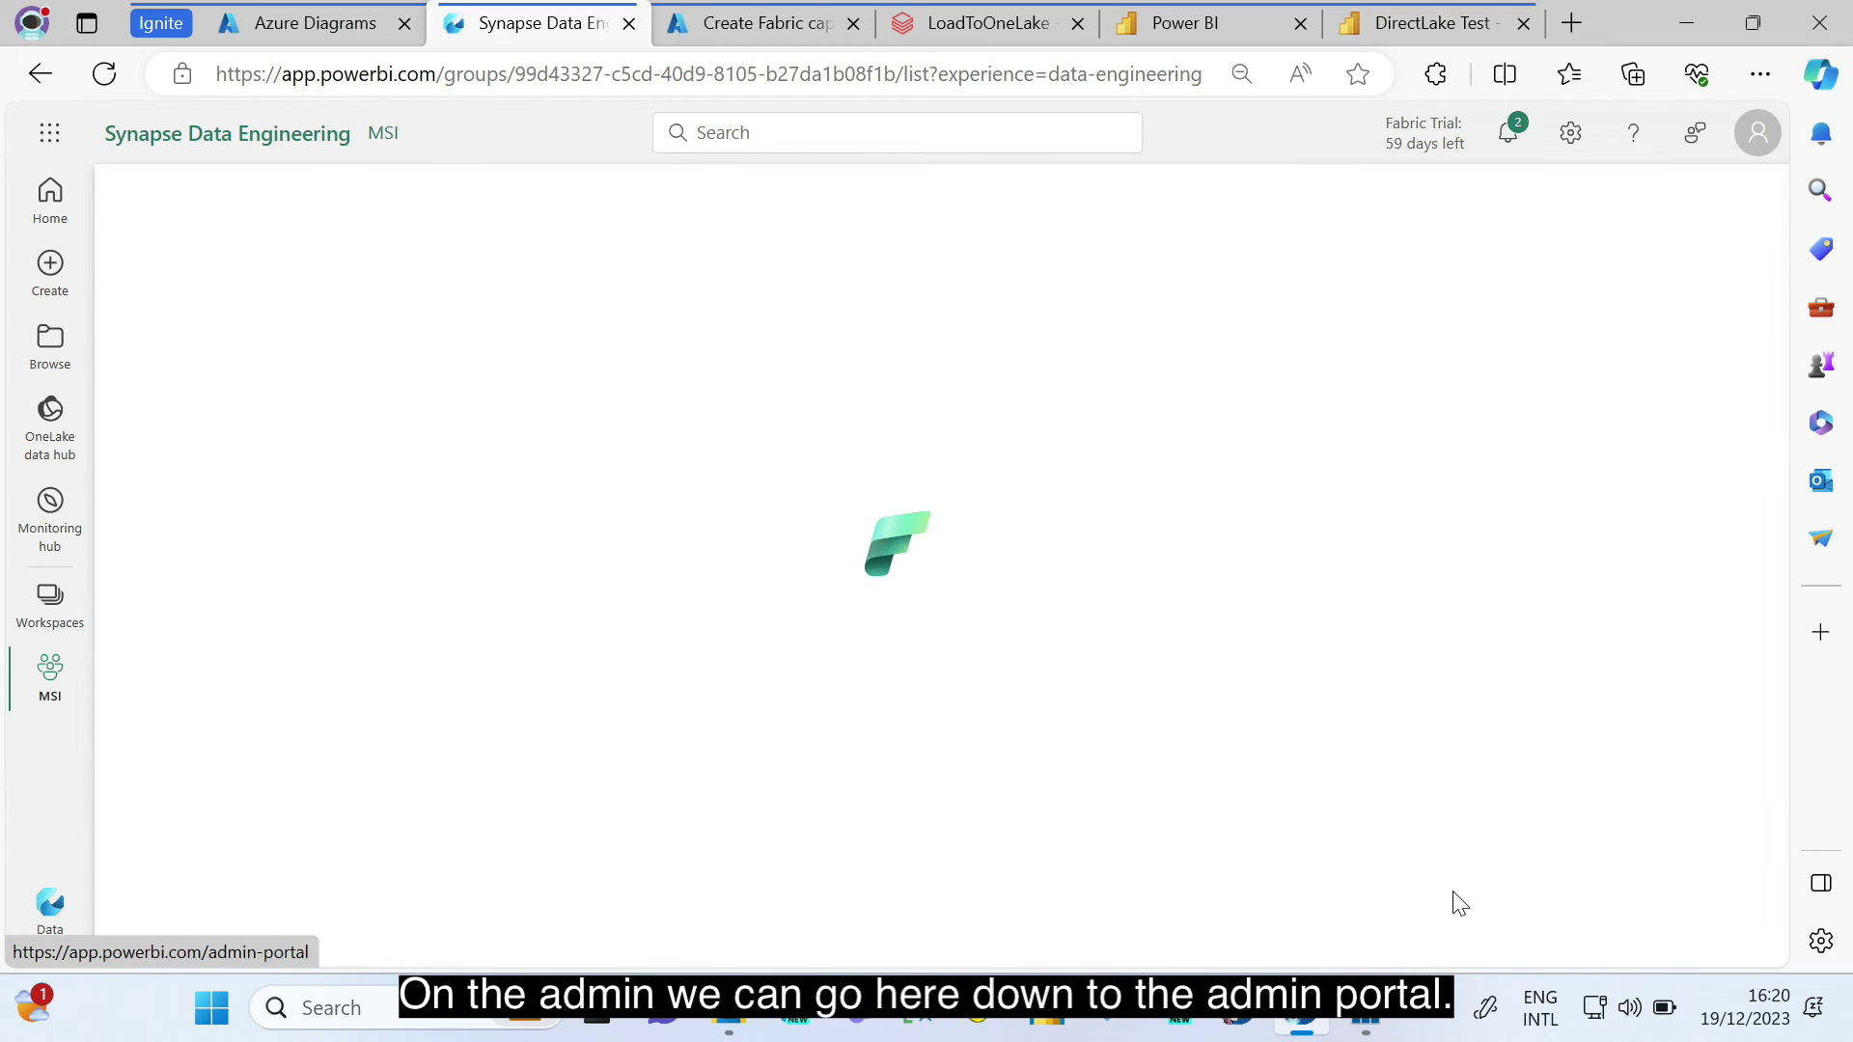
{"action": "left_click", "coordinate": [270, 501]}
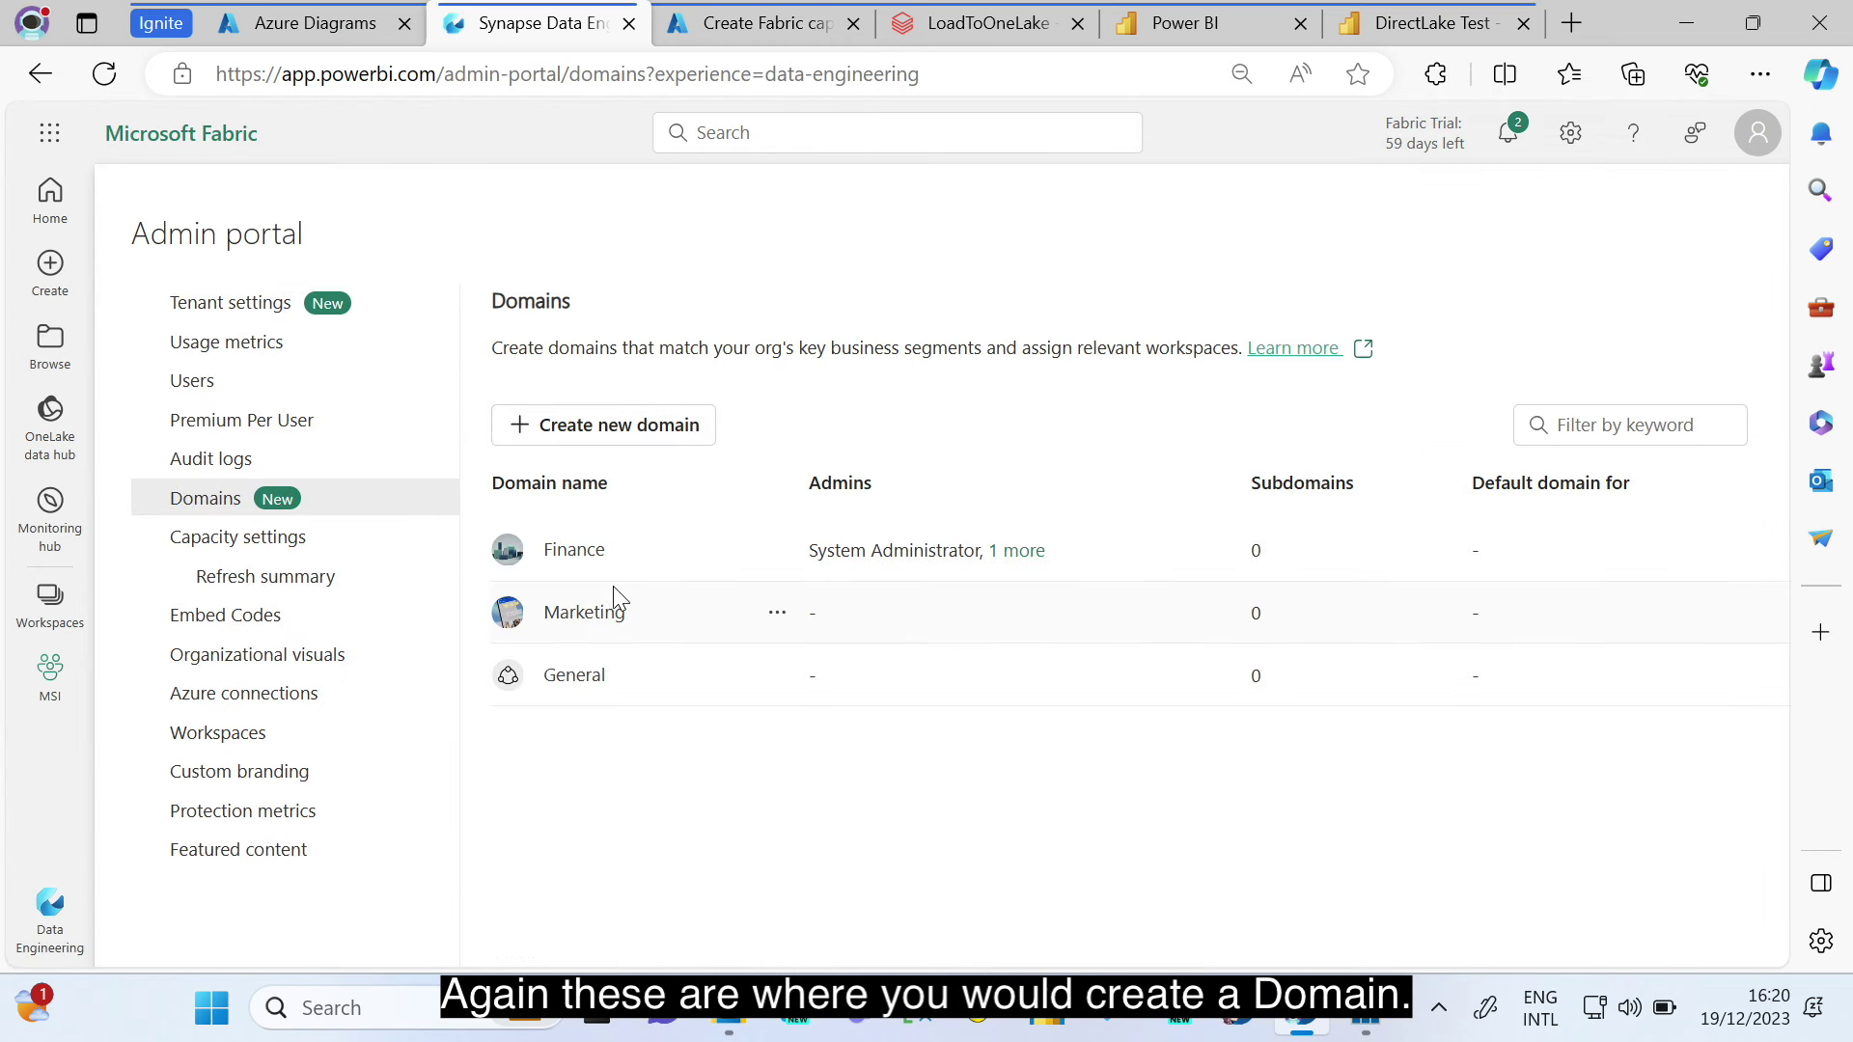
- Open the Marketing domain, view its general and delegated settings, and close the domain settings
{"action": "left_click", "coordinate": [777, 614]}
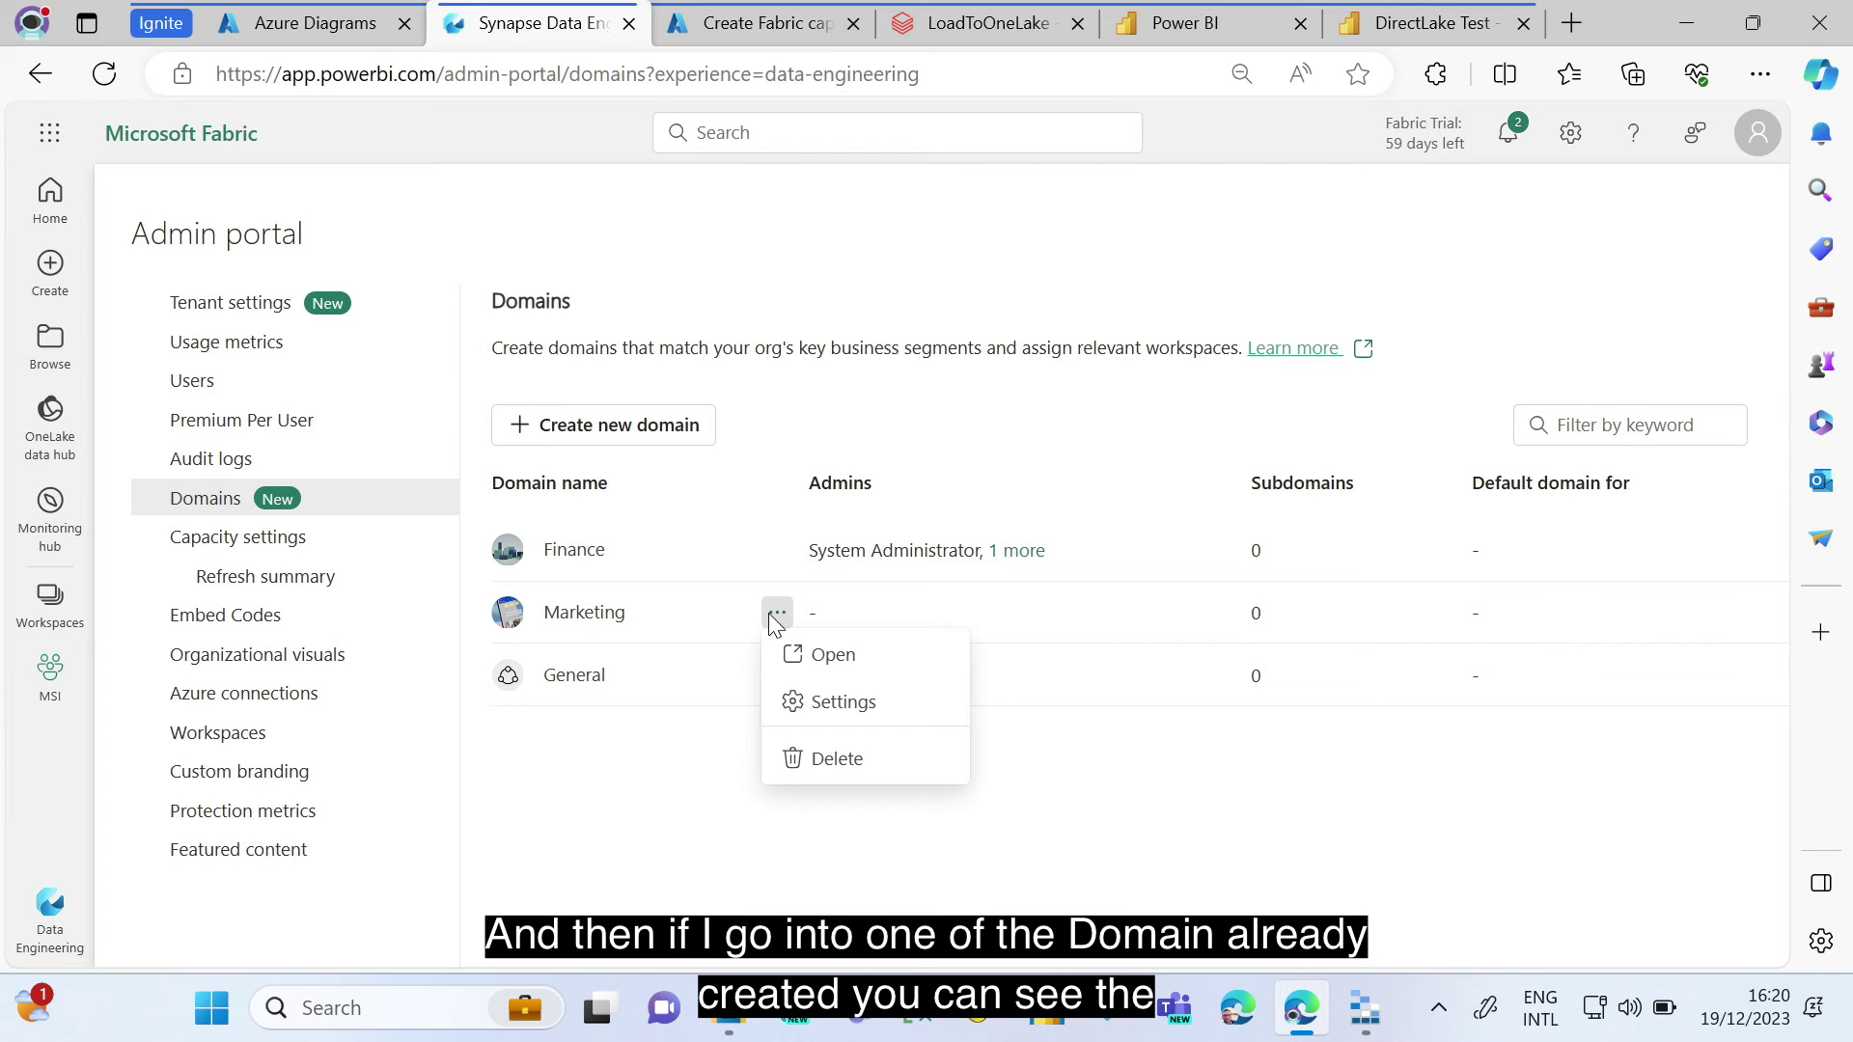
{"action": "left_click", "coordinate": [606, 614]}
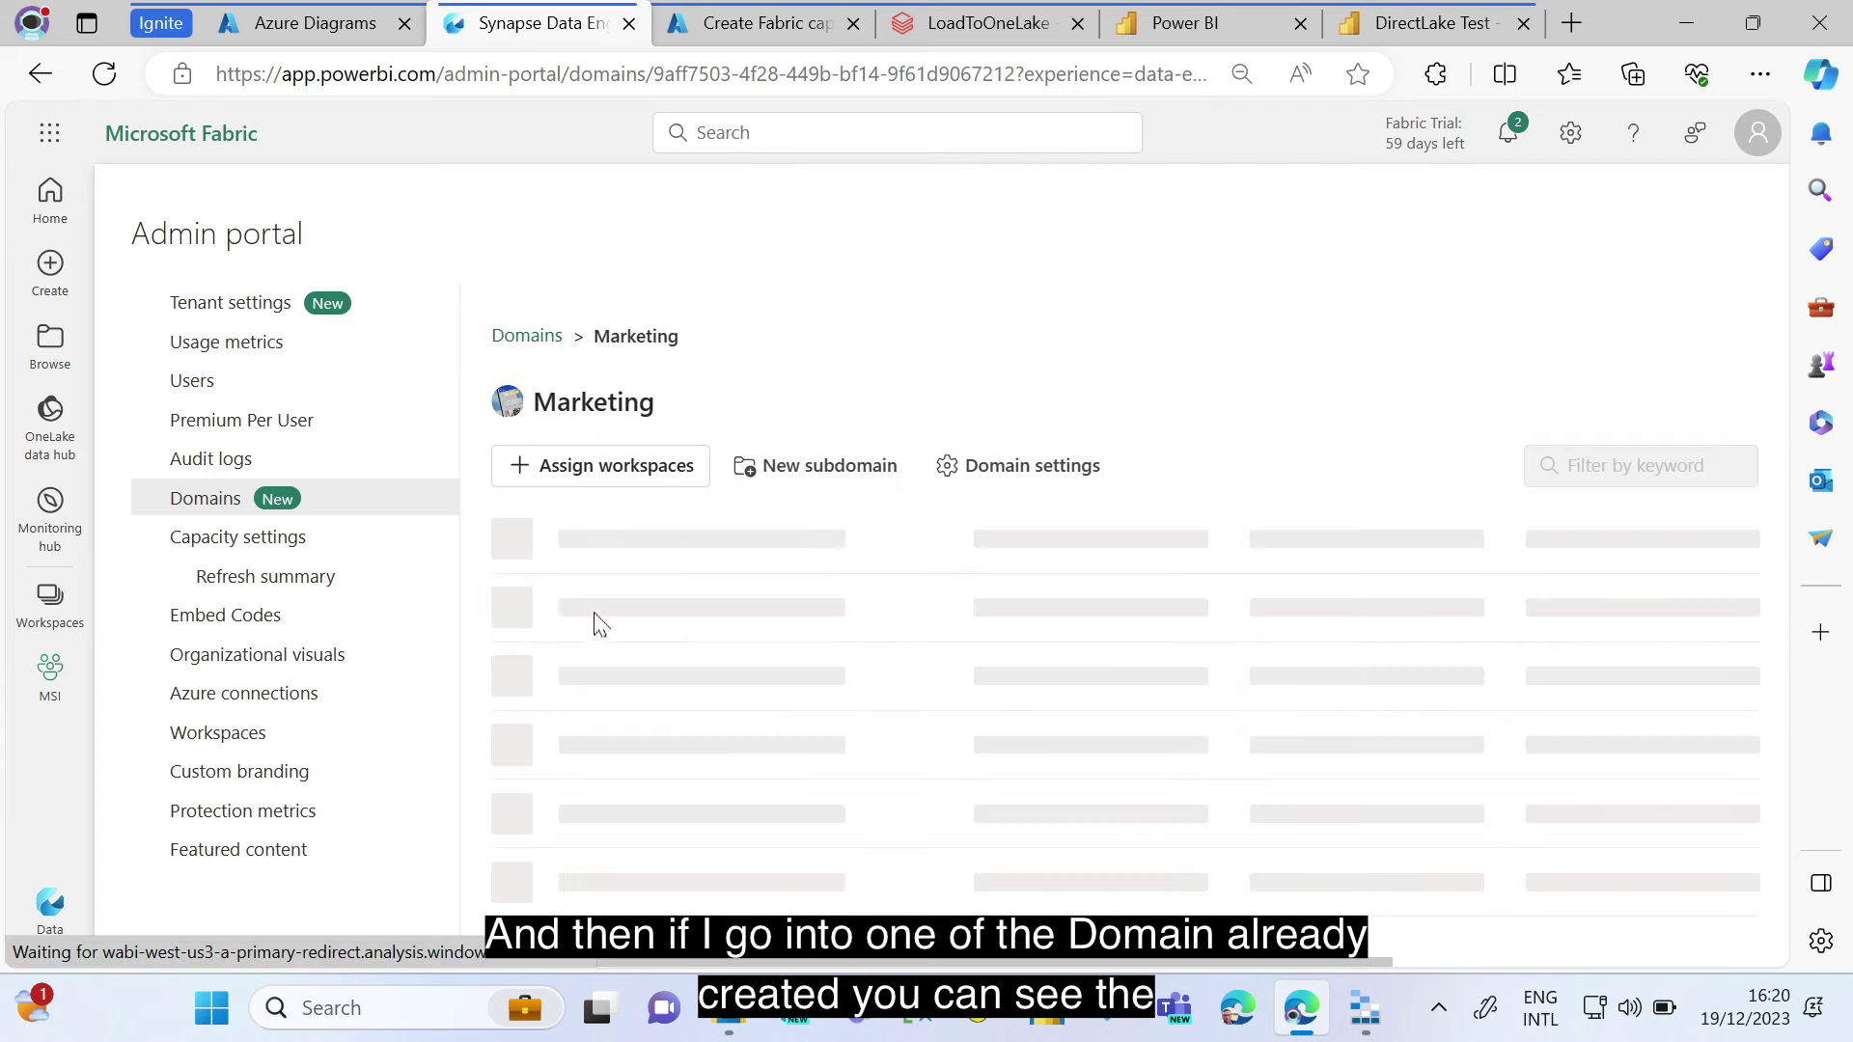
{"action": "left_click", "coordinate": [950, 466]}
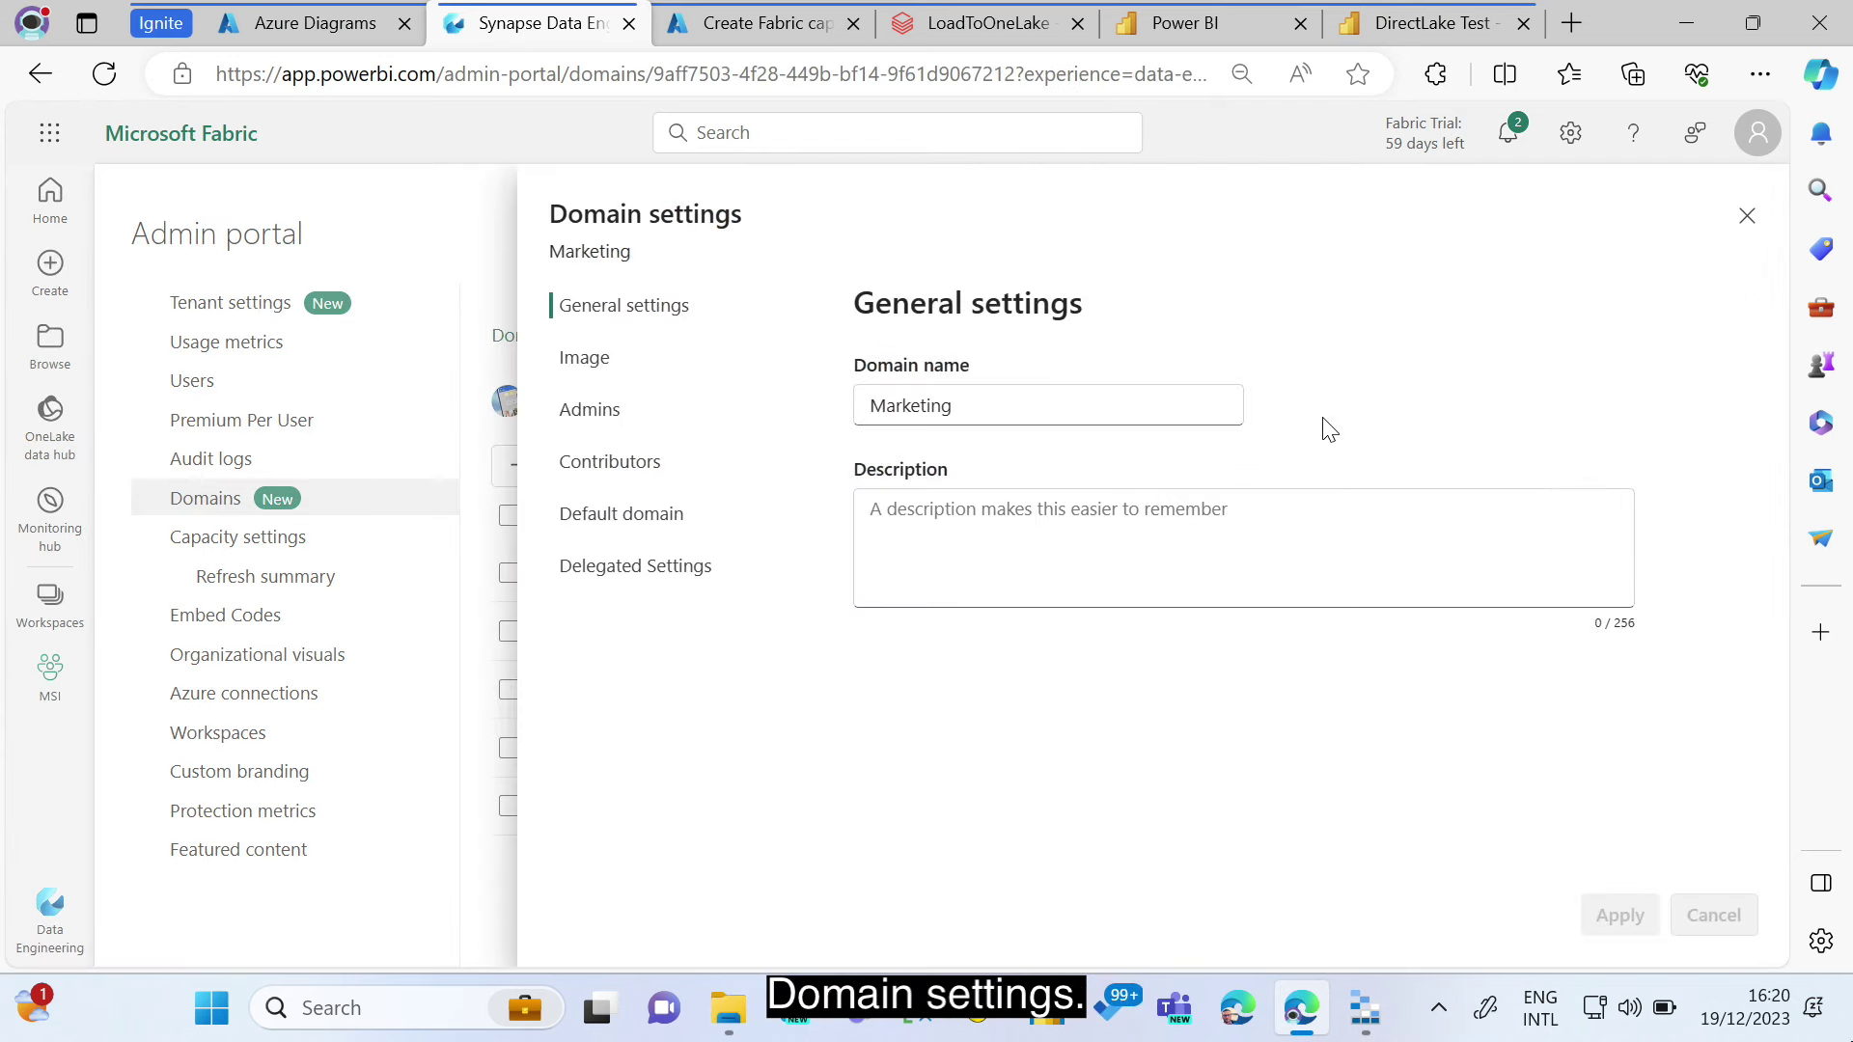
{"action": "left_click", "coordinate": [662, 577]}
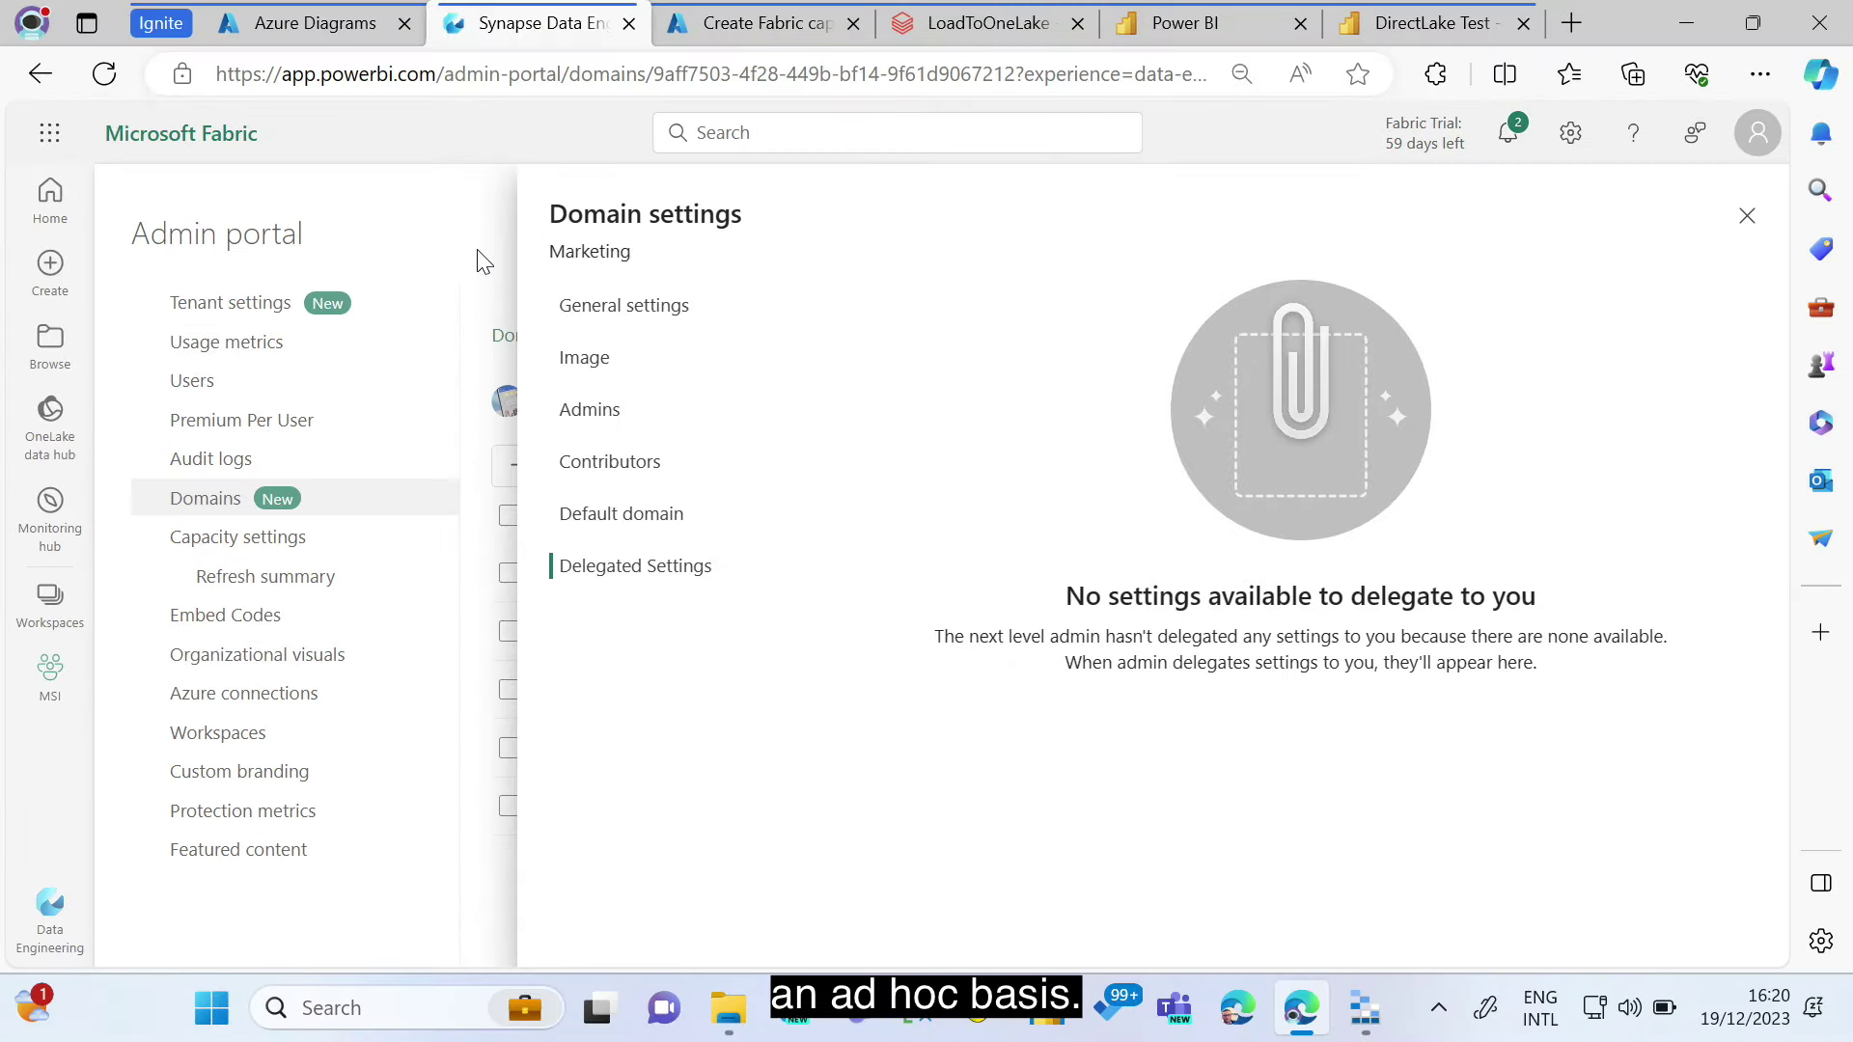
{"action": "left_click", "coordinate": [350, 174]}
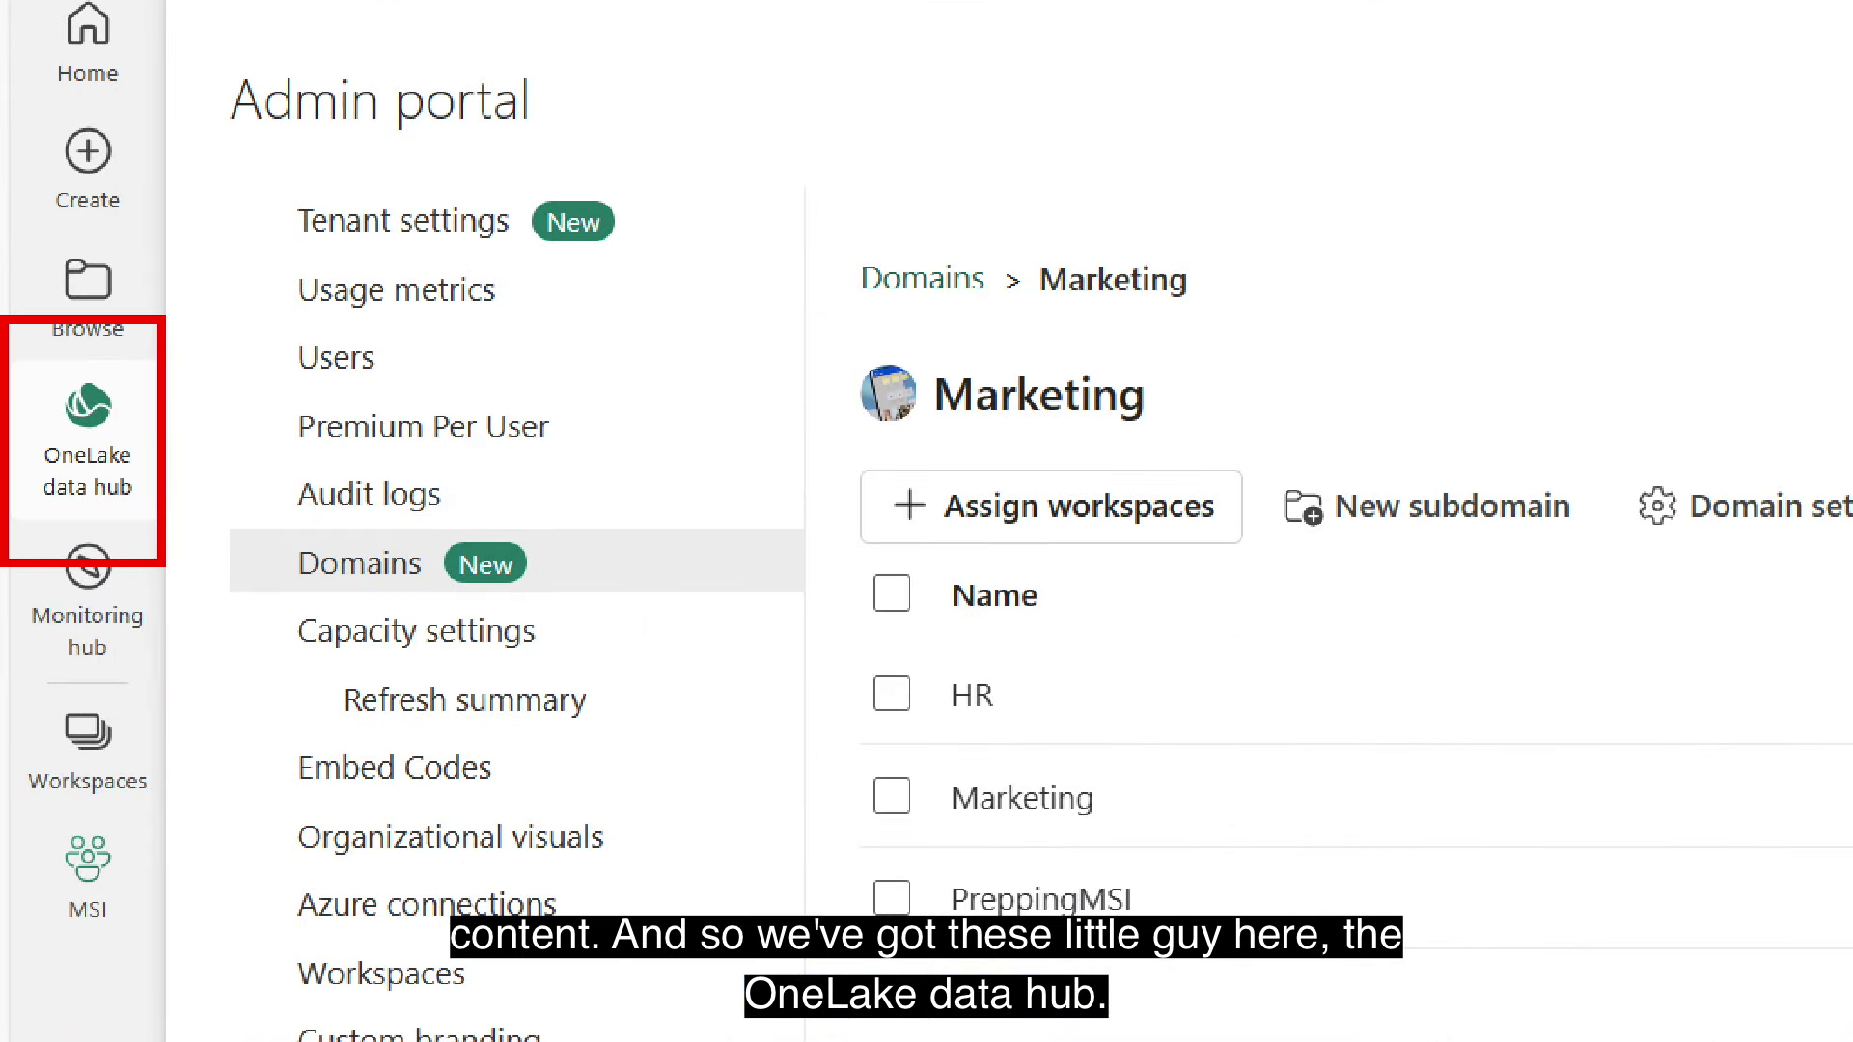
- Open the OneLake data hub, show the Marketing domain and list only the items endorsed in the organization
{"action": "left_click", "coordinate": [87, 425]}
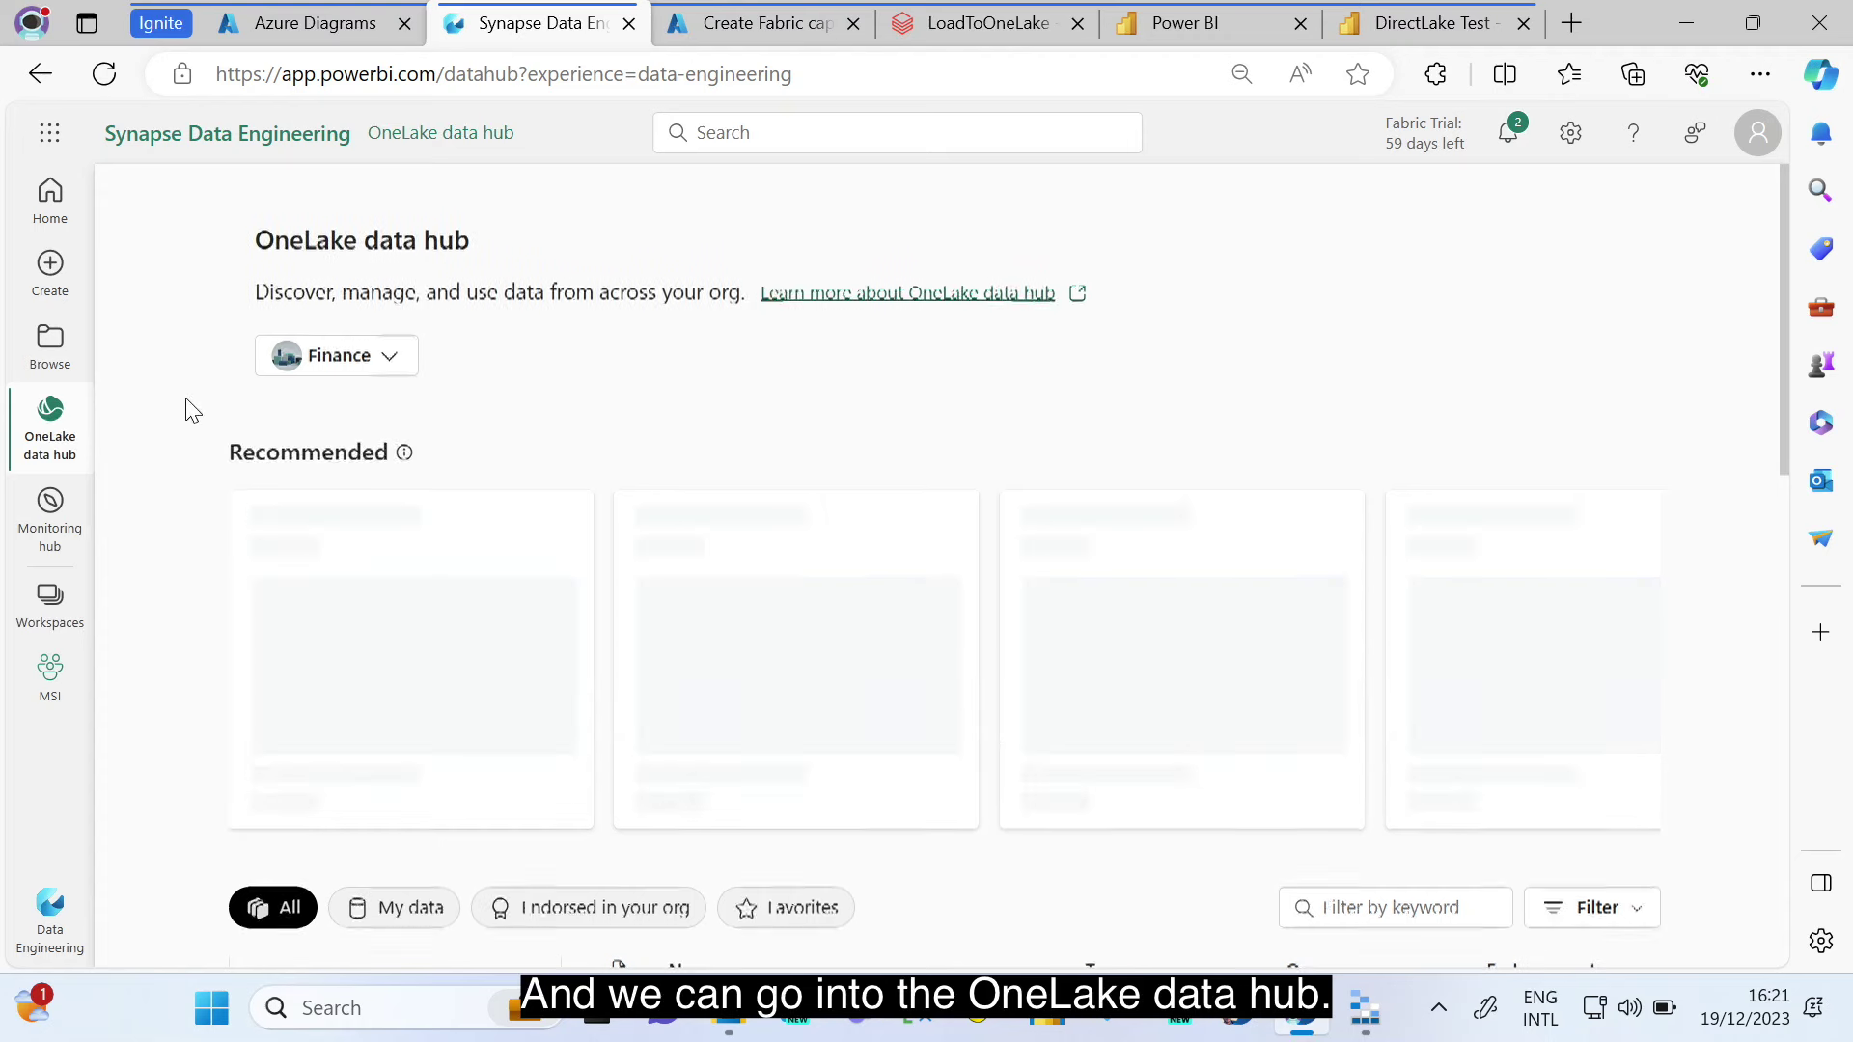
{"action": "left_click", "coordinate": [378, 355]}
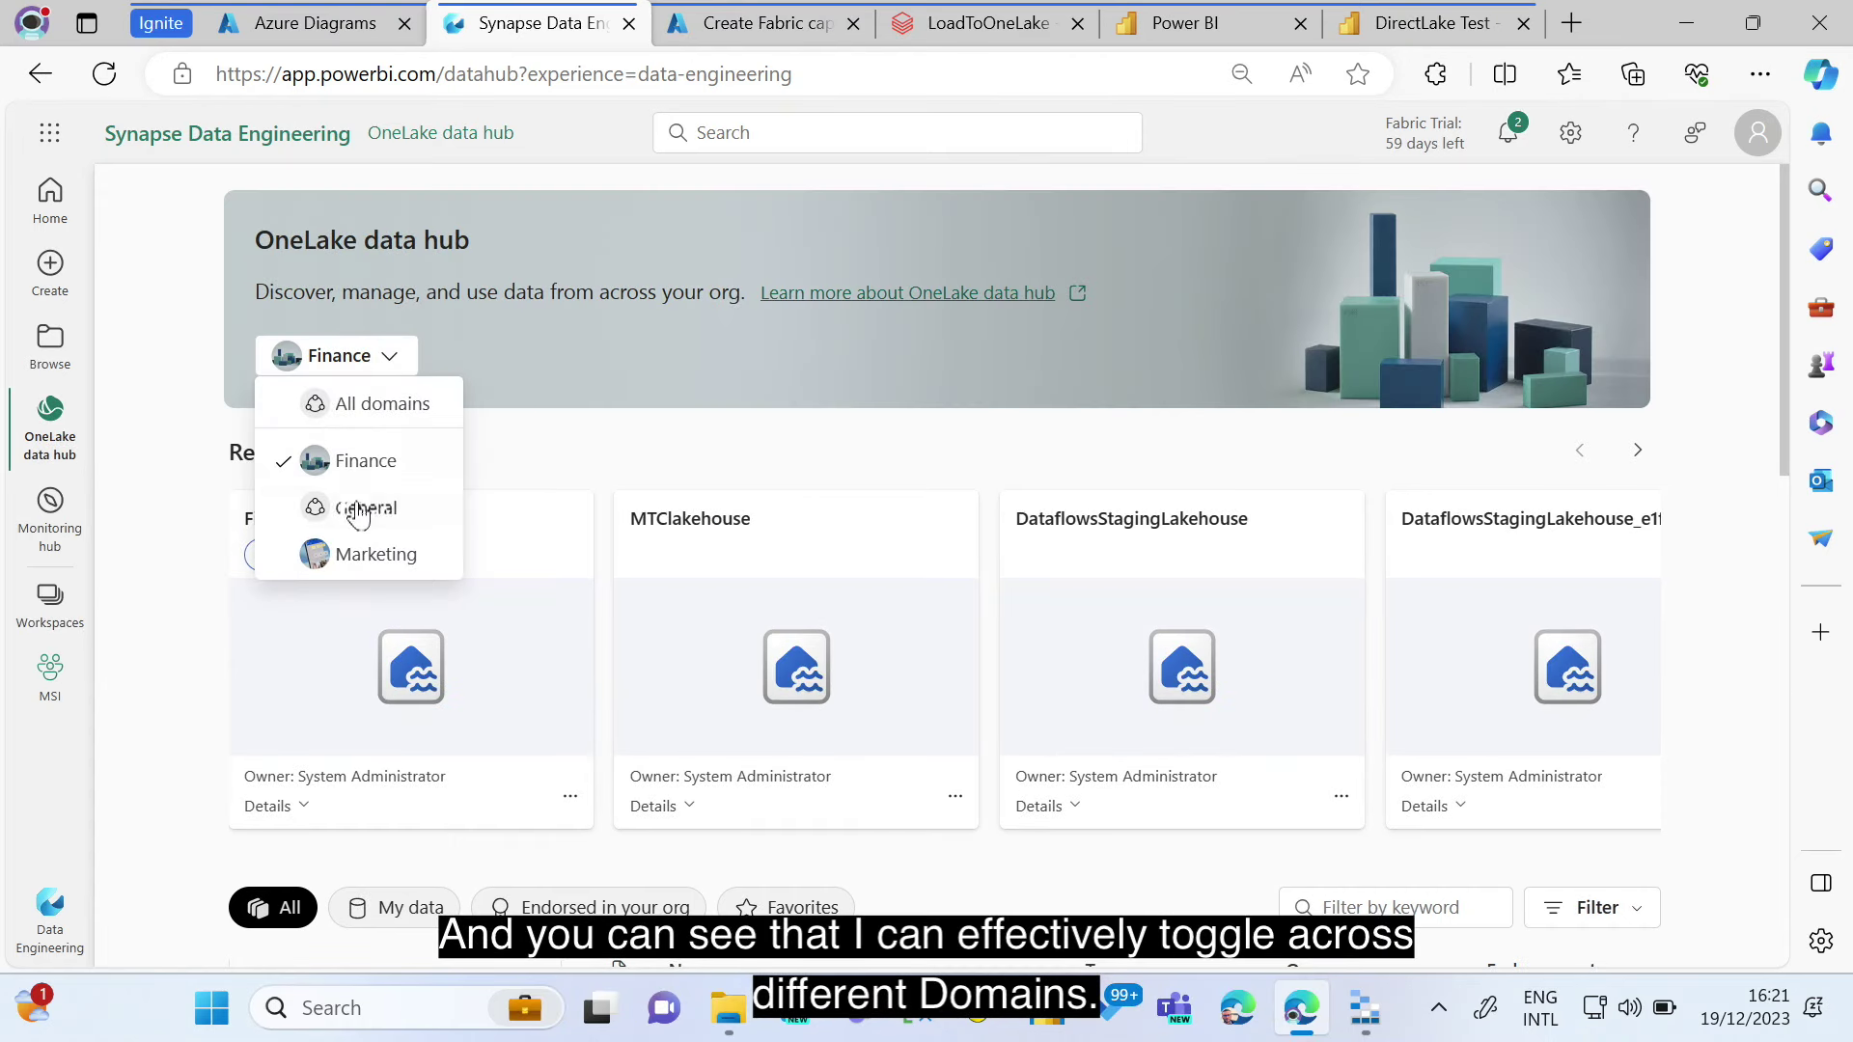
{"action": "left_click", "coordinate": [364, 552]}
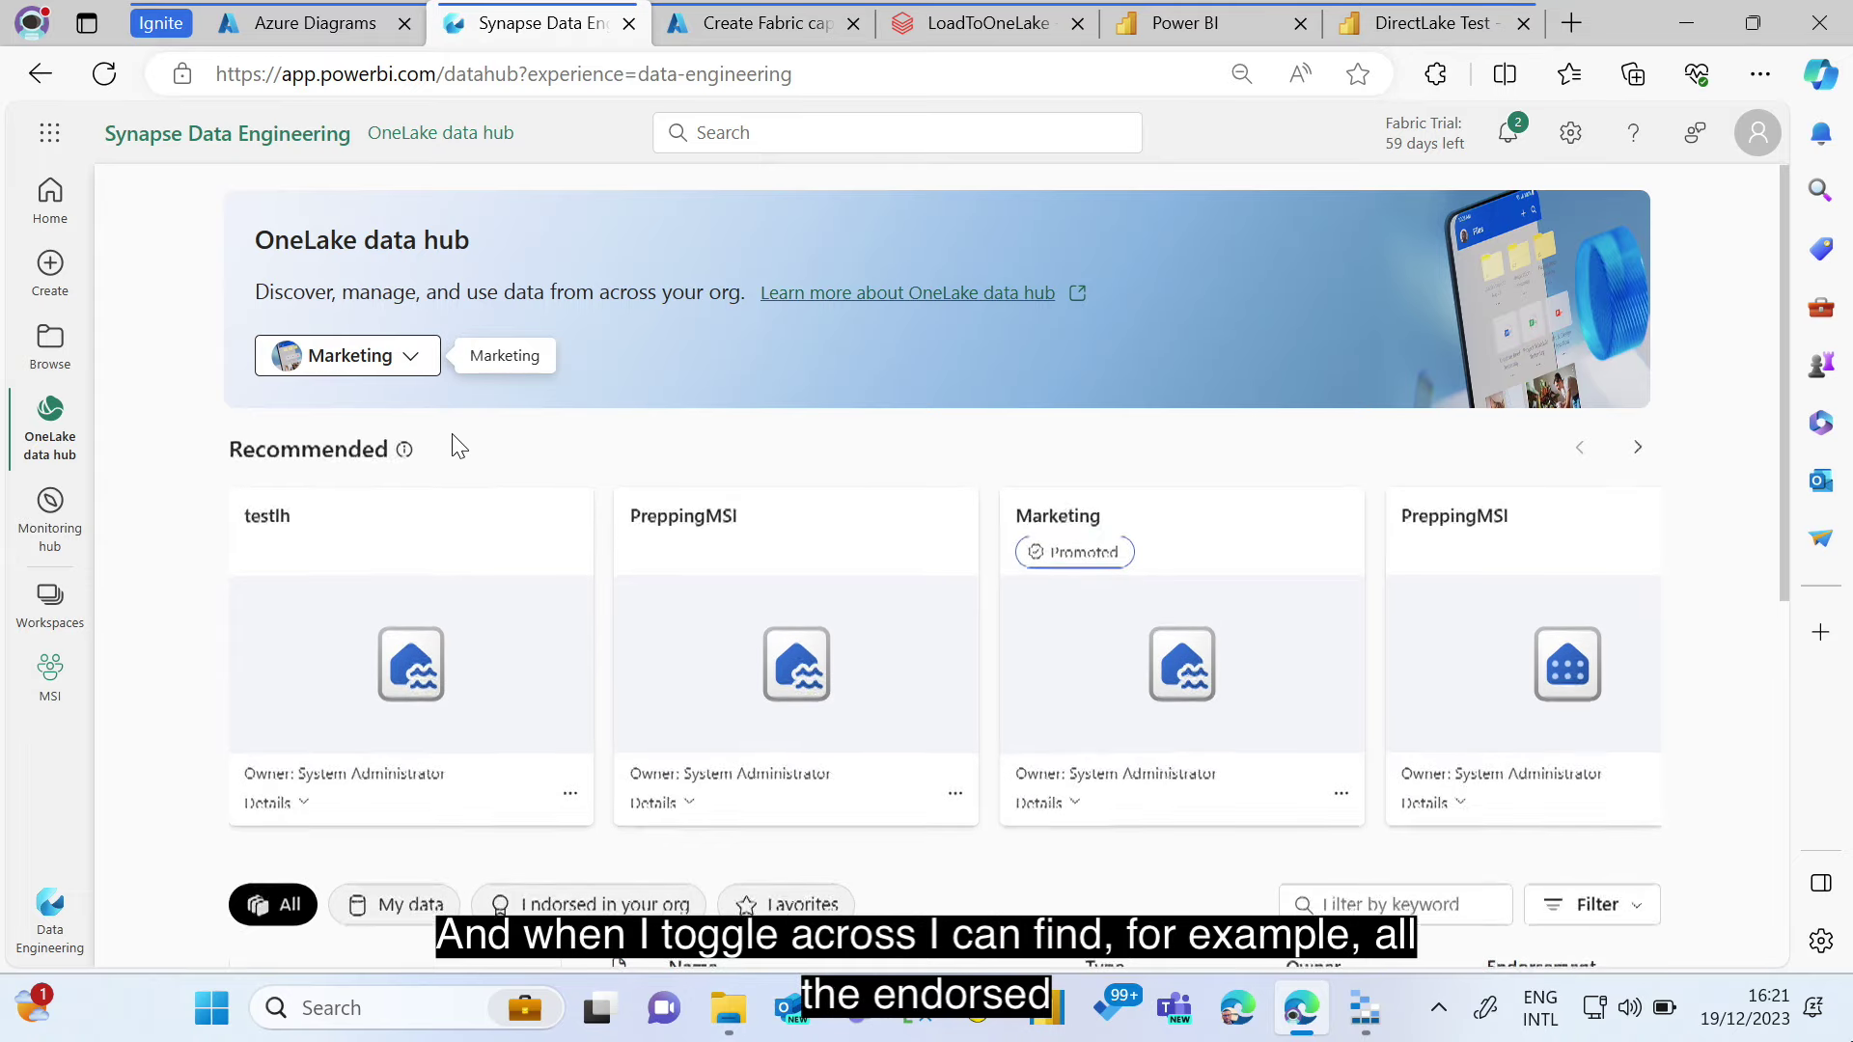
{"action": "left_click", "coordinate": [552, 907]}
{"action": "scroll", "coordinate": [538, 831], "scroll_direction": "down", "scroll_amount": 3}
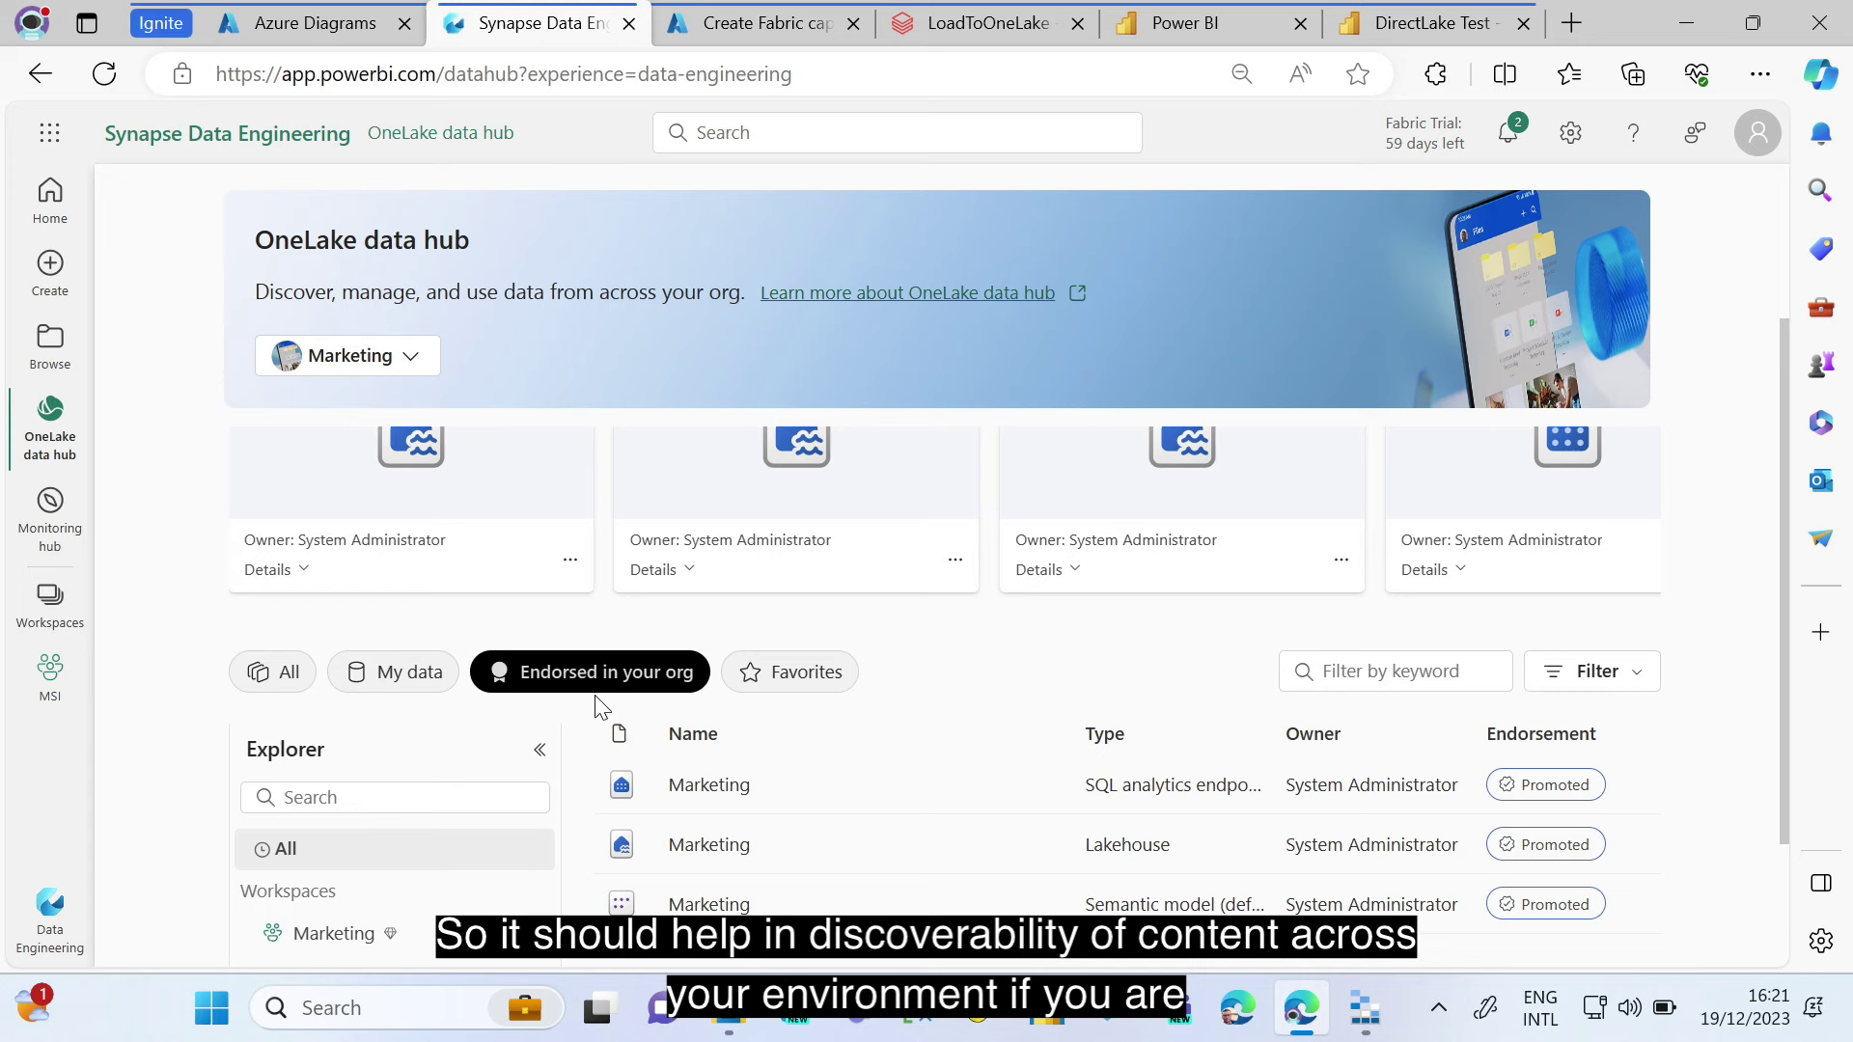
{"action": "scroll", "coordinate": [188, 487], "scroll_direction": "down", "scroll_amount": 1}
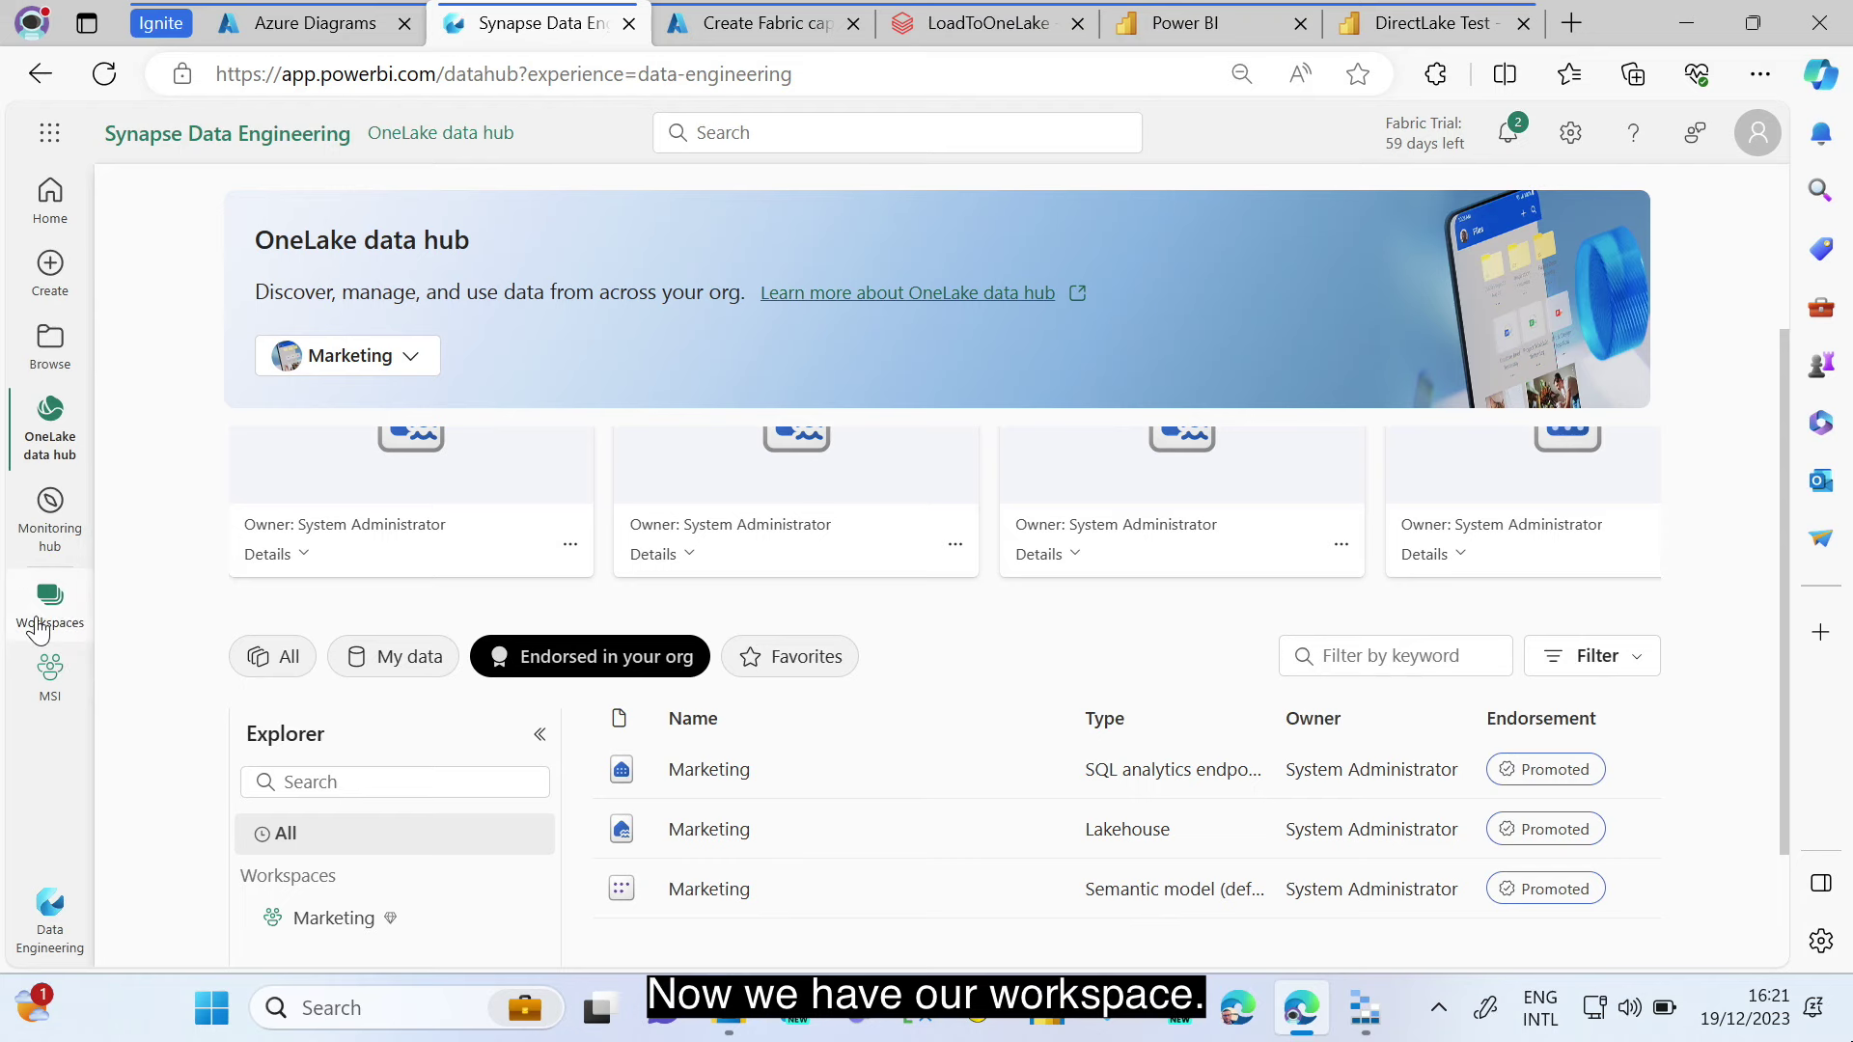
- Return to the MSI workspace and review the Fabric capacity and Trial license options in its Premium workspace settings
{"action": "left_click", "coordinate": [53, 681]}
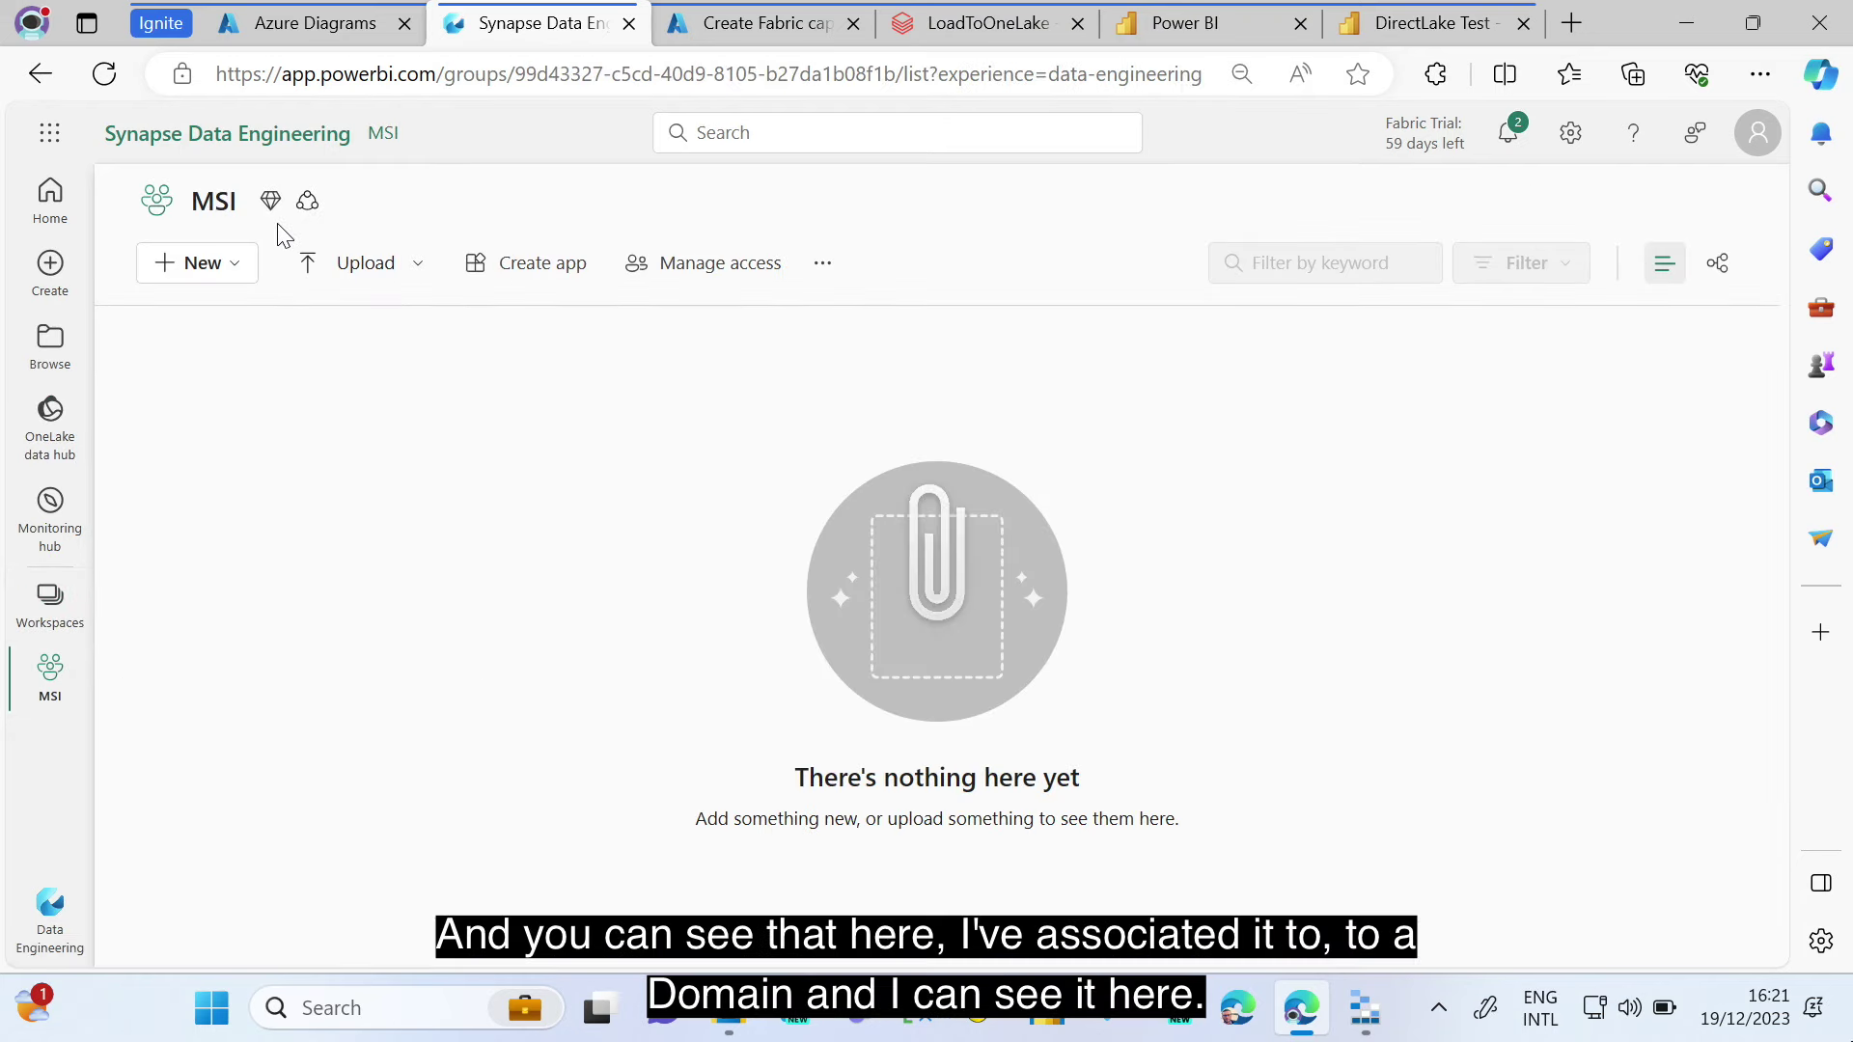
{"action": "mouse_move", "coordinate": [309, 214]}
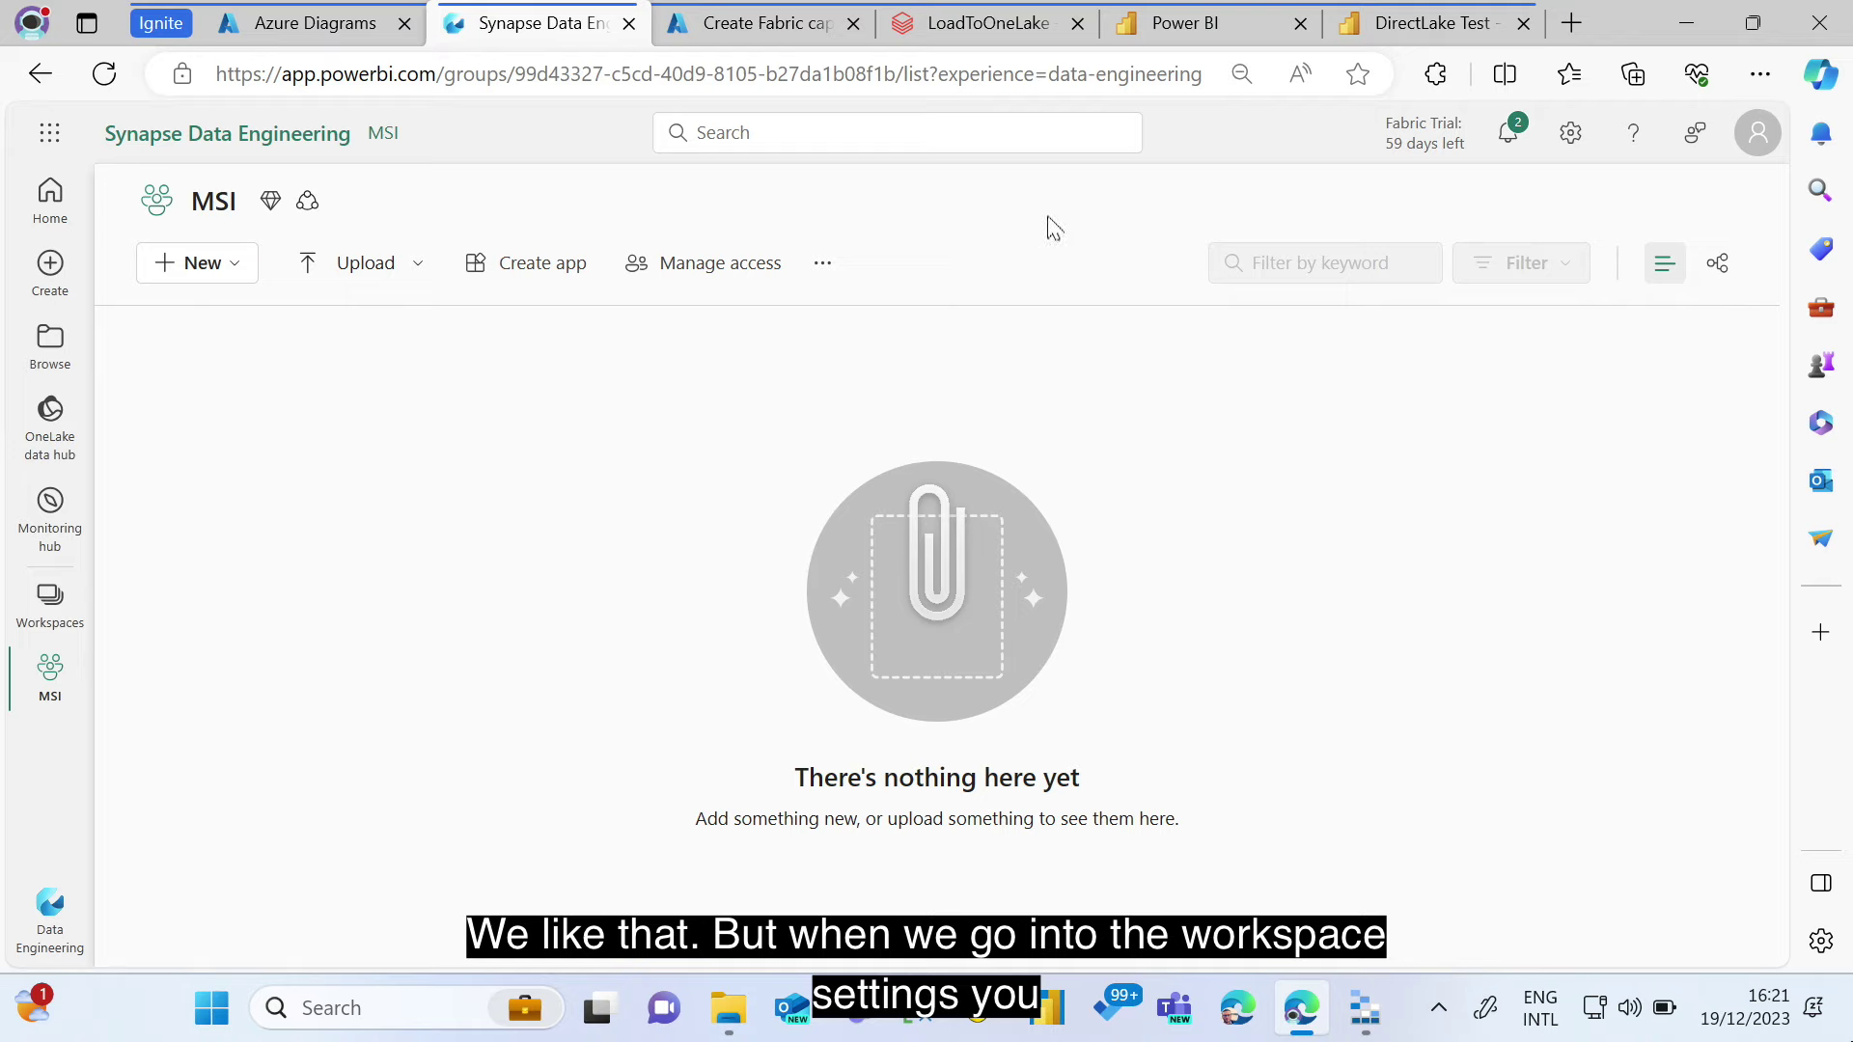
{"action": "left_click", "coordinate": [821, 261]}
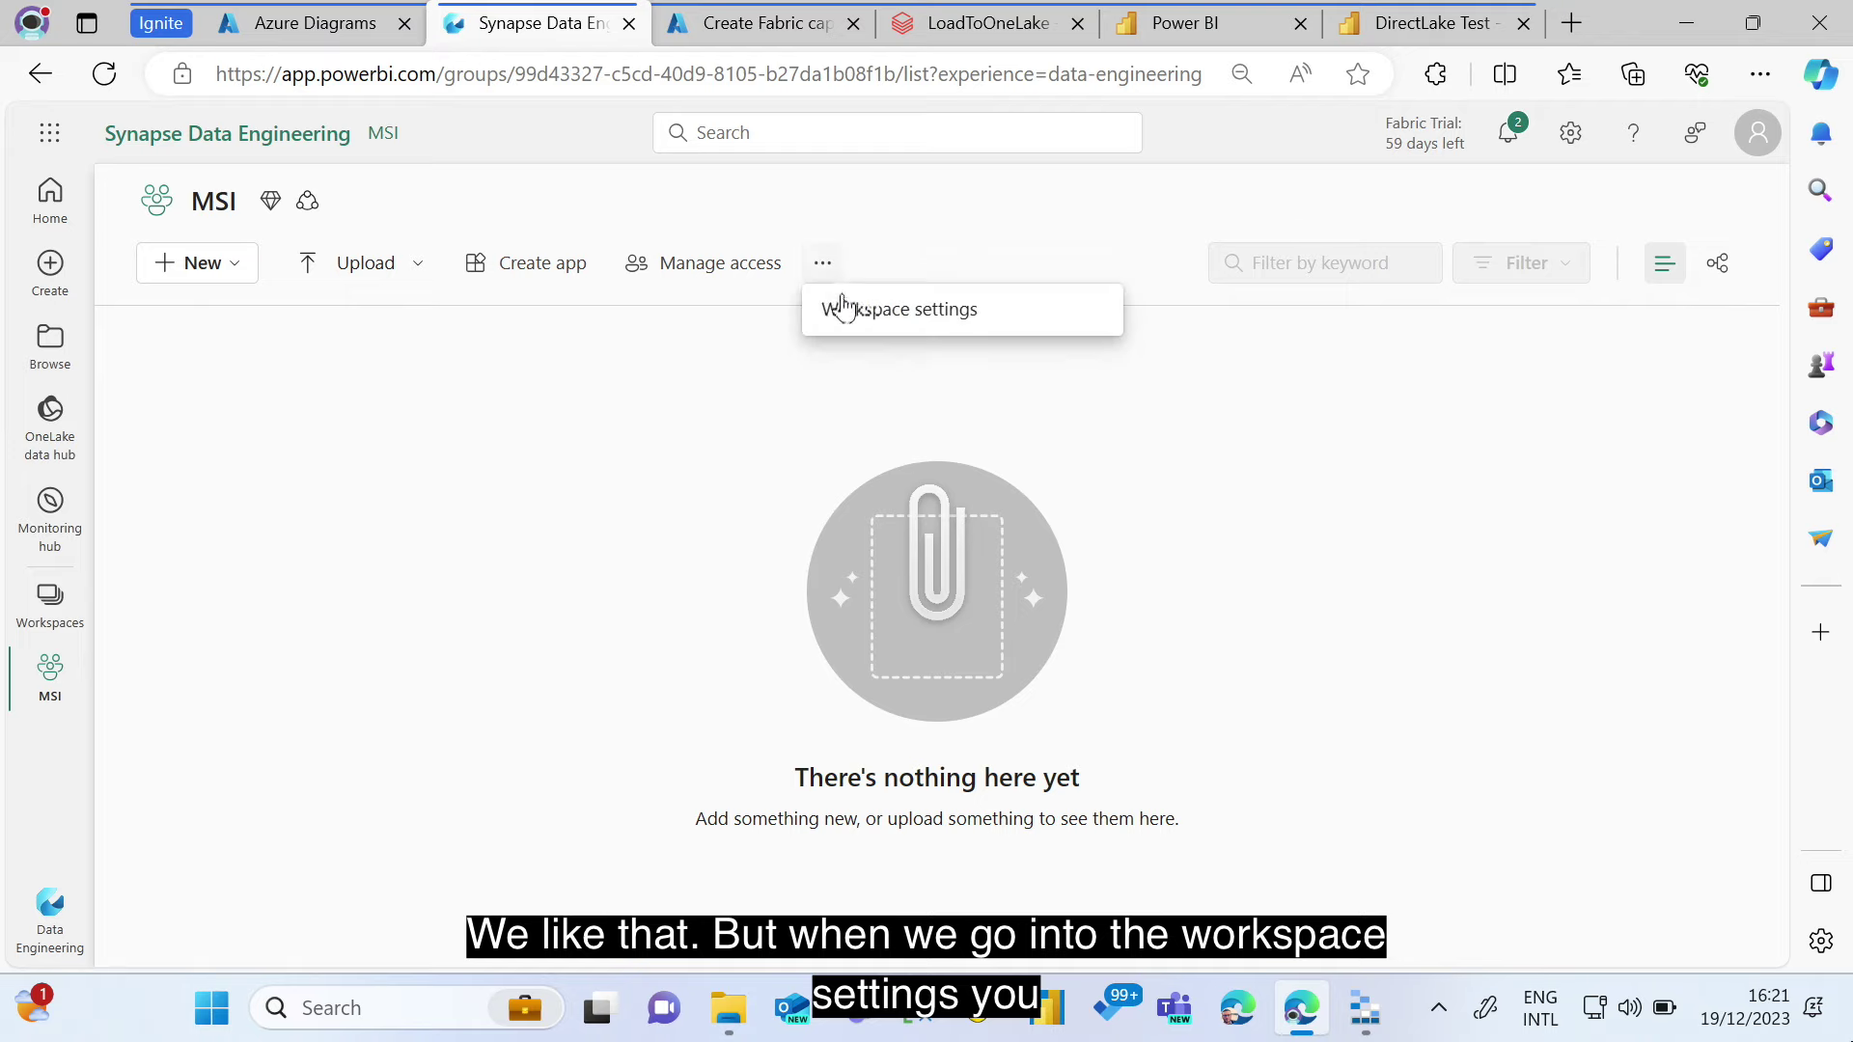
{"action": "left_click", "coordinate": [848, 303]}
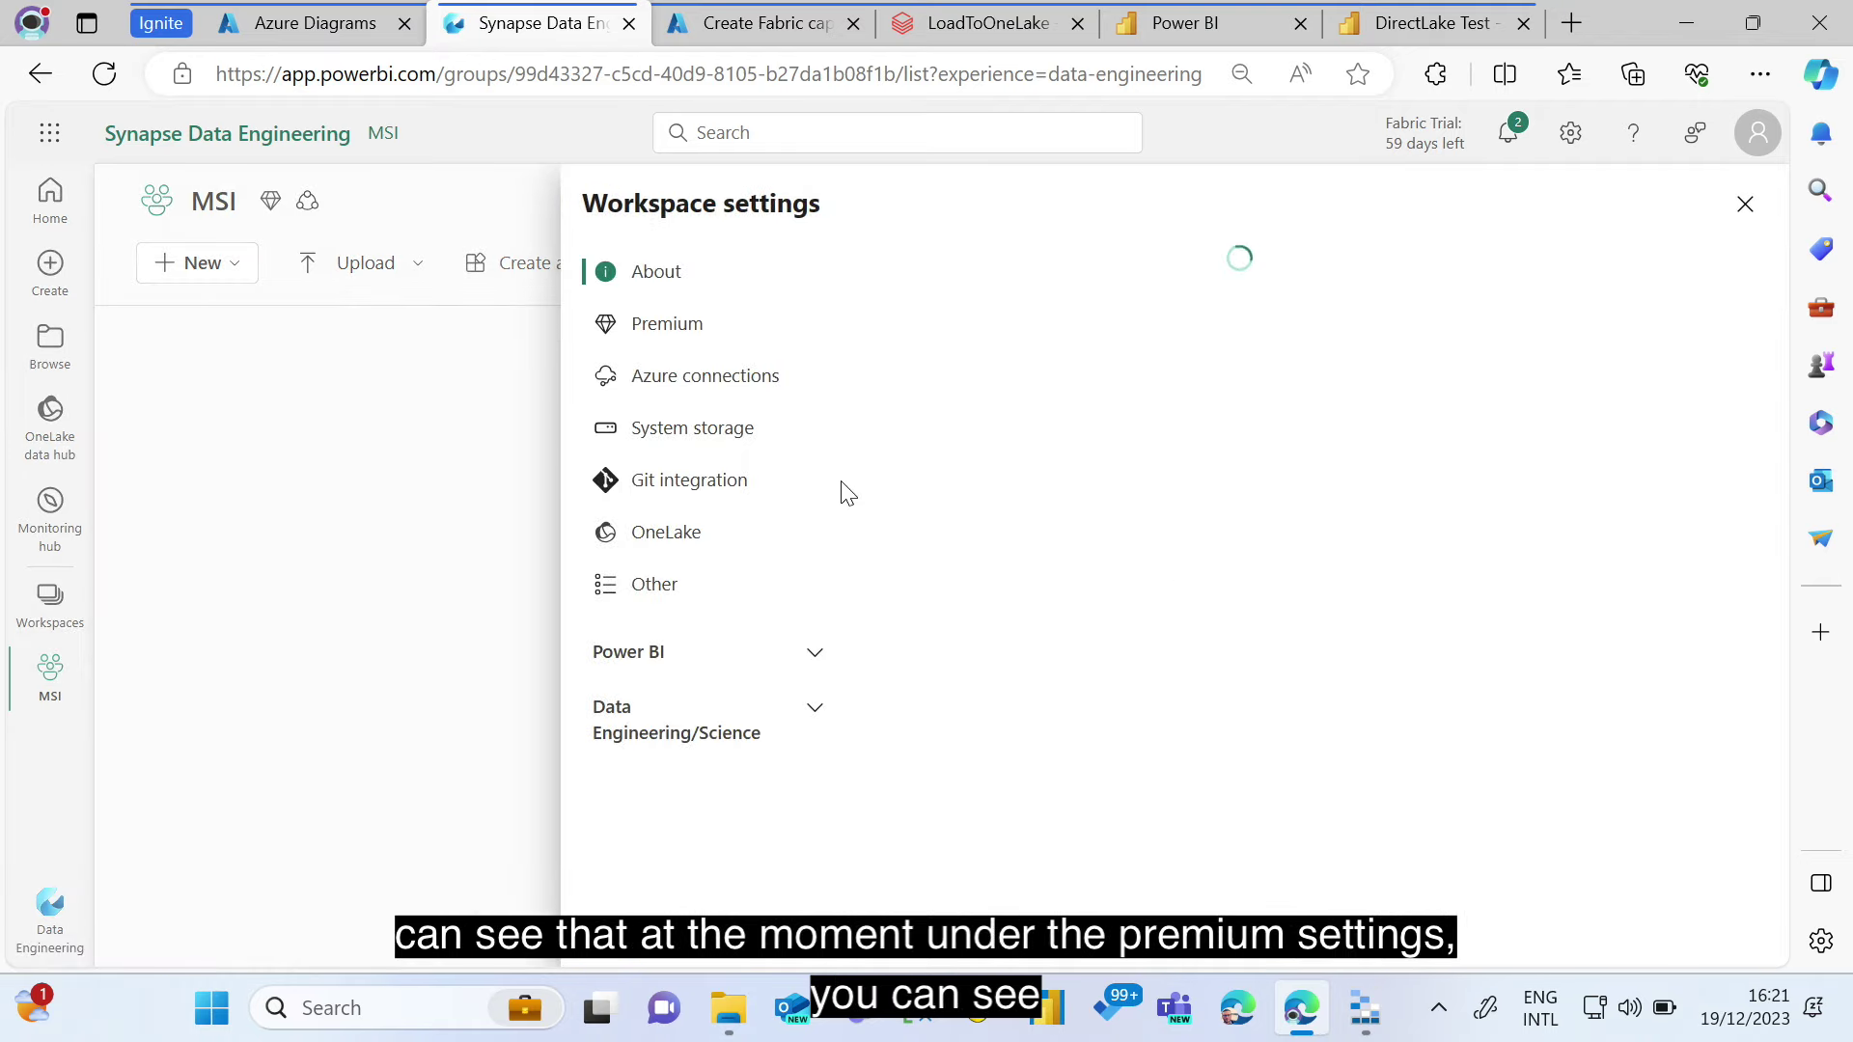
{"action": "left_click", "coordinate": [802, 347]}
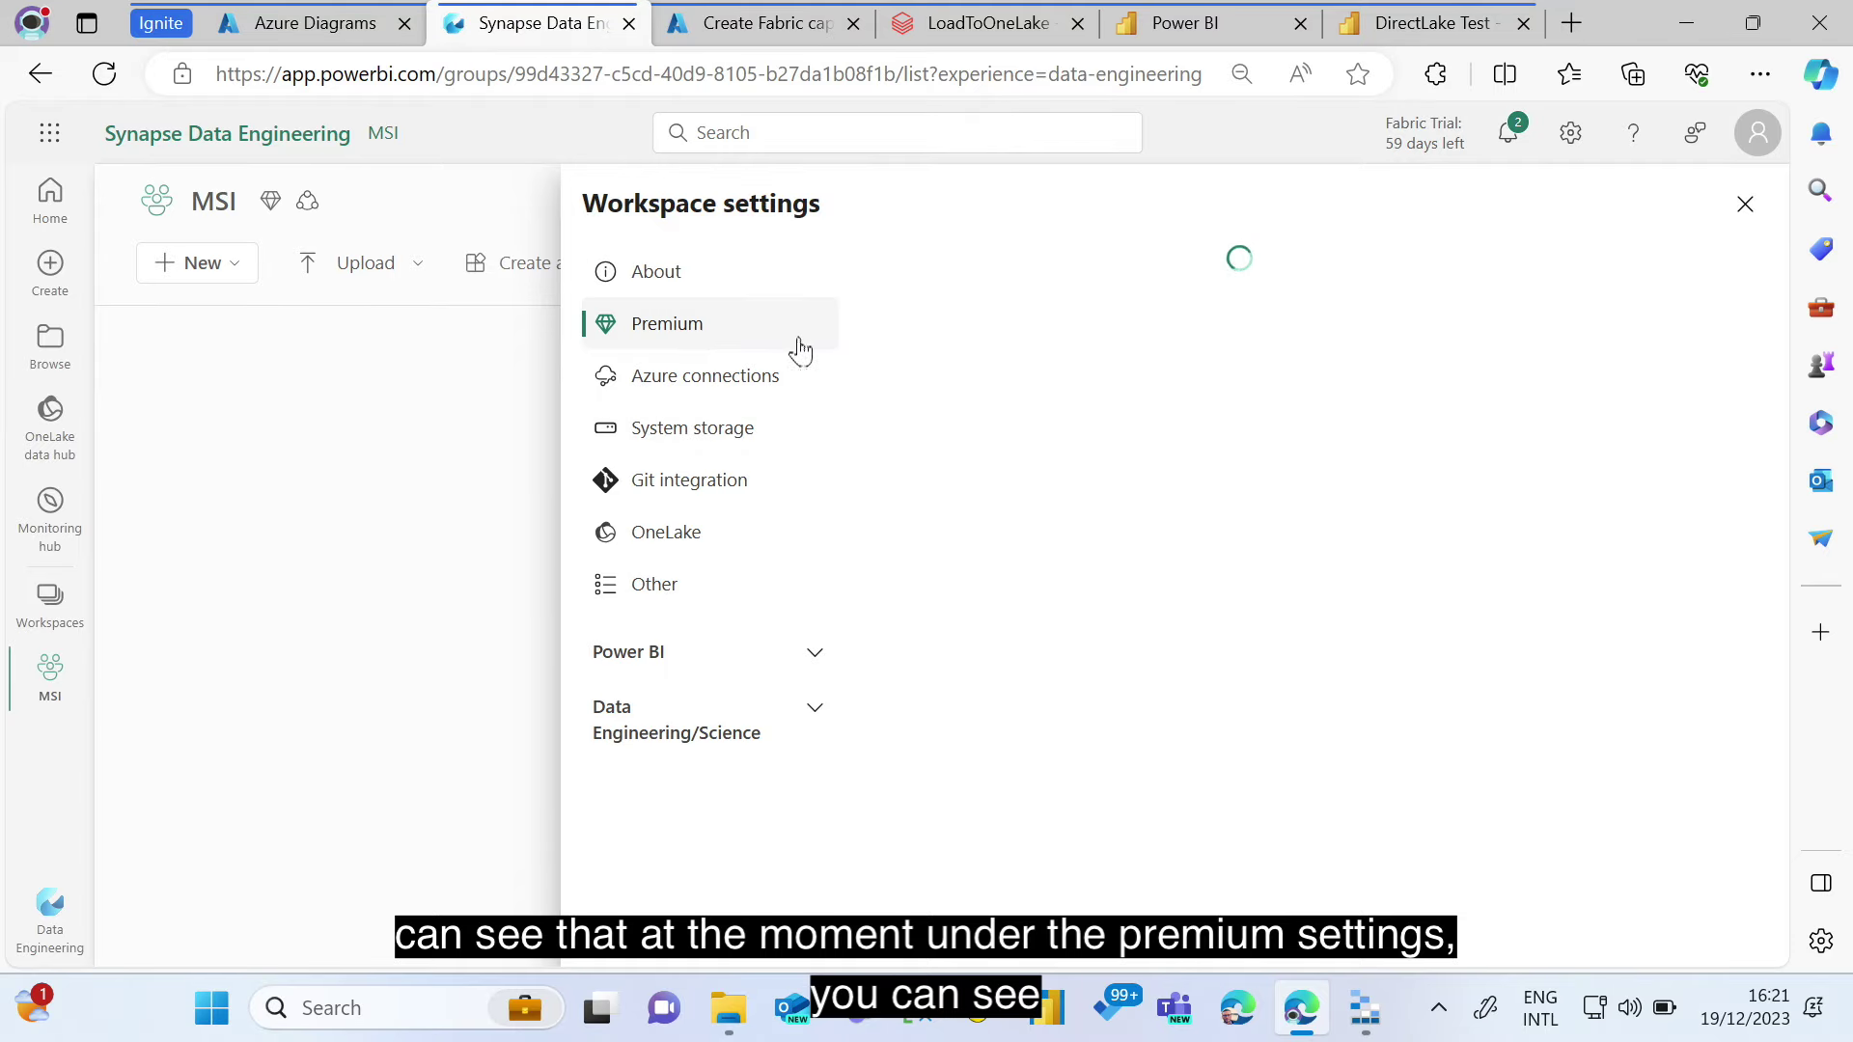
{"action": "scroll", "coordinate": [965, 424], "scroll_direction": "down", "scroll_amount": 3}
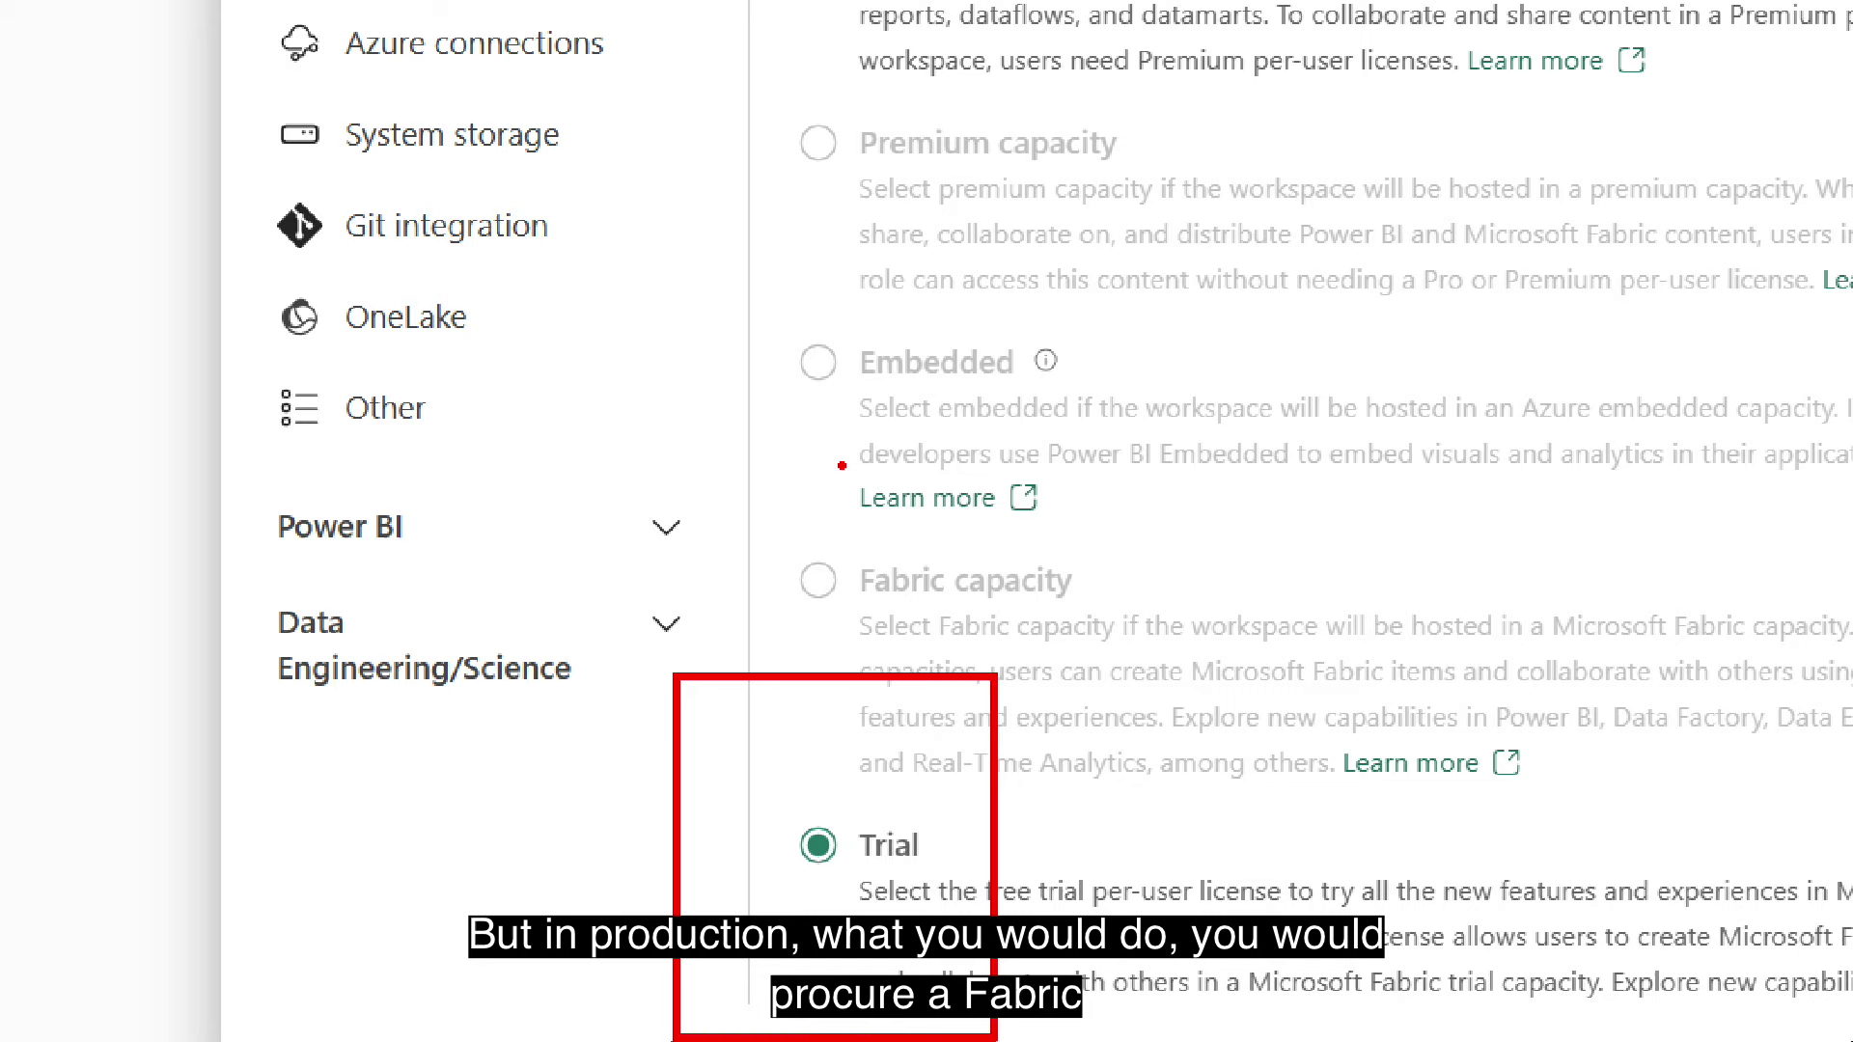
{"action": "mouse_move", "coordinate": [756, 486]}
{"action": "left_mouse_down"}
{"action": "mouse_move", "coordinate": [865, 683]}
{"action": "mouse_move", "coordinate": [1442, 797]}
{"action": "mouse_move", "coordinate": [1648, 809]}
{"action": "left_mouse_up"}
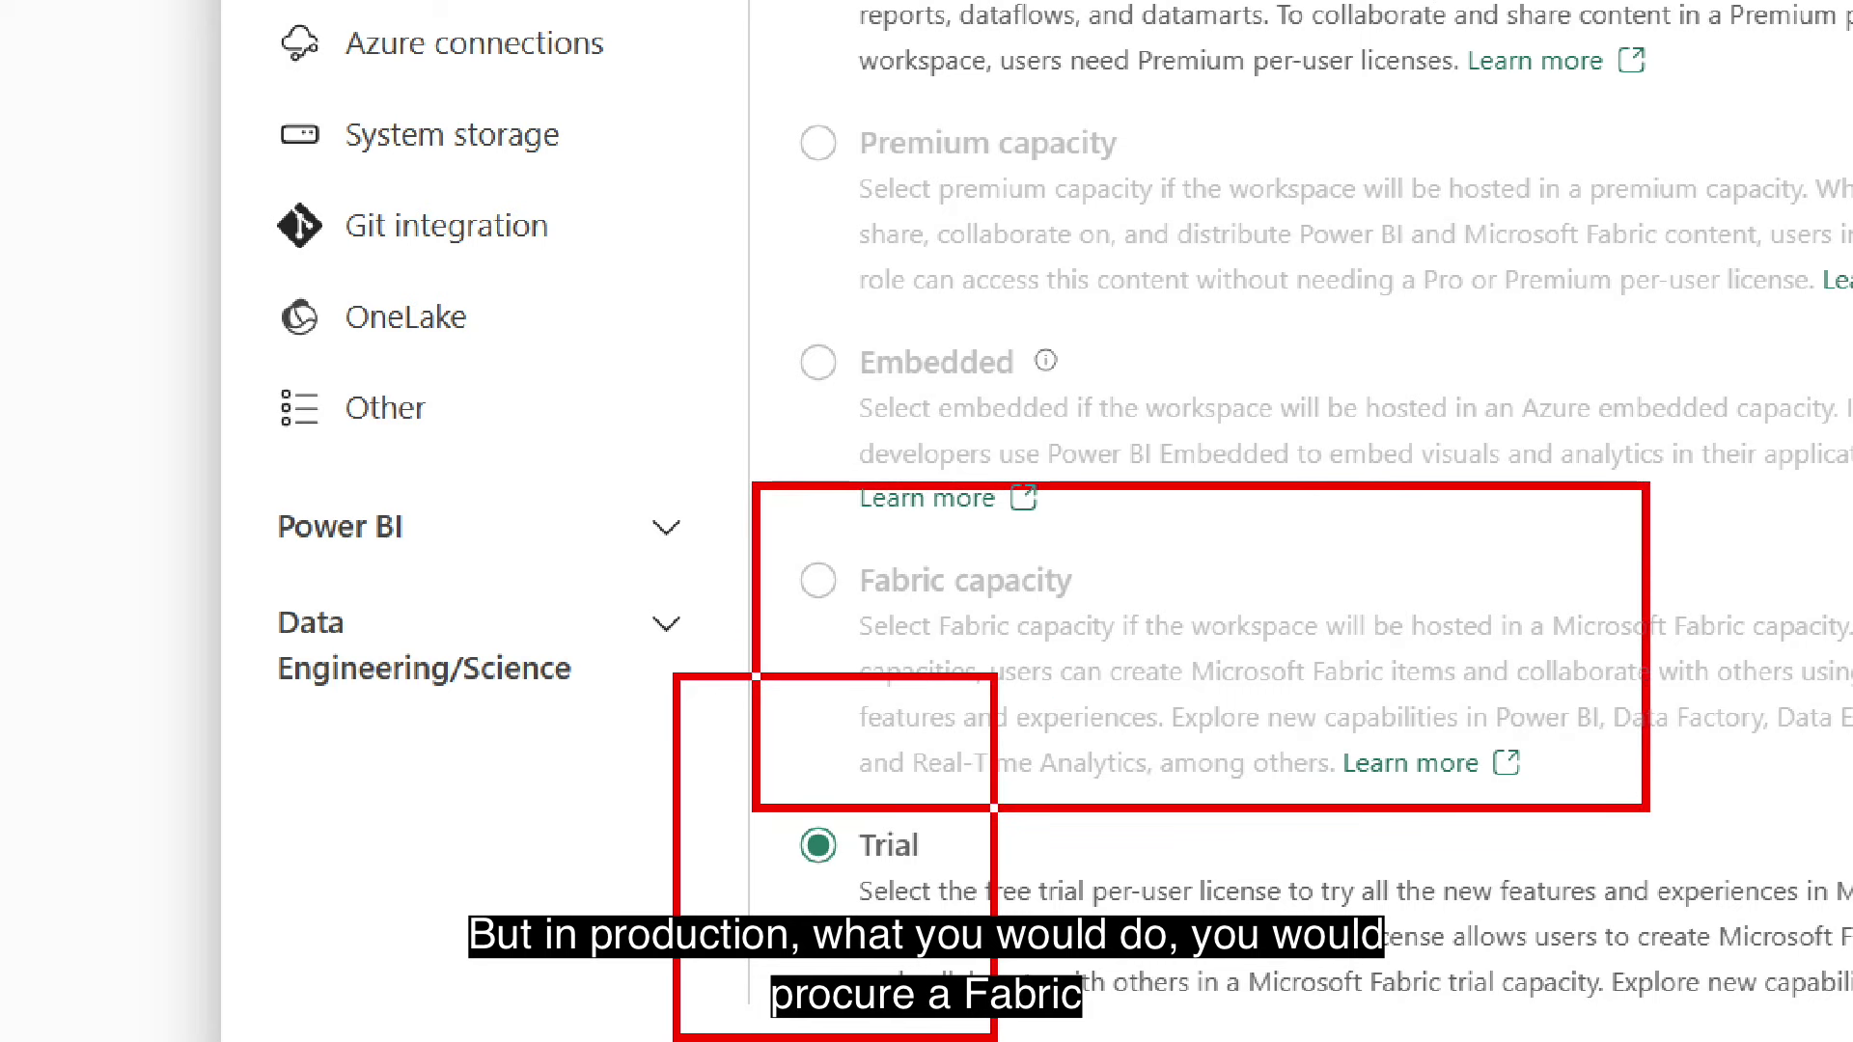
- Review the workspace's Premium capacity option, and examine the capacity name, region and size fields on the Azure portal's Create Fabric capacity page
{"action": "mouse_move", "coordinate": [729, 117]}
{"action": "left_mouse_down"}
{"action": "mouse_move", "coordinate": [734, 179]}
{"action": "mouse_move", "coordinate": [1653, 383]}
{"action": "mouse_move", "coordinate": [1691, 328]}
{"action": "left_mouse_up"}
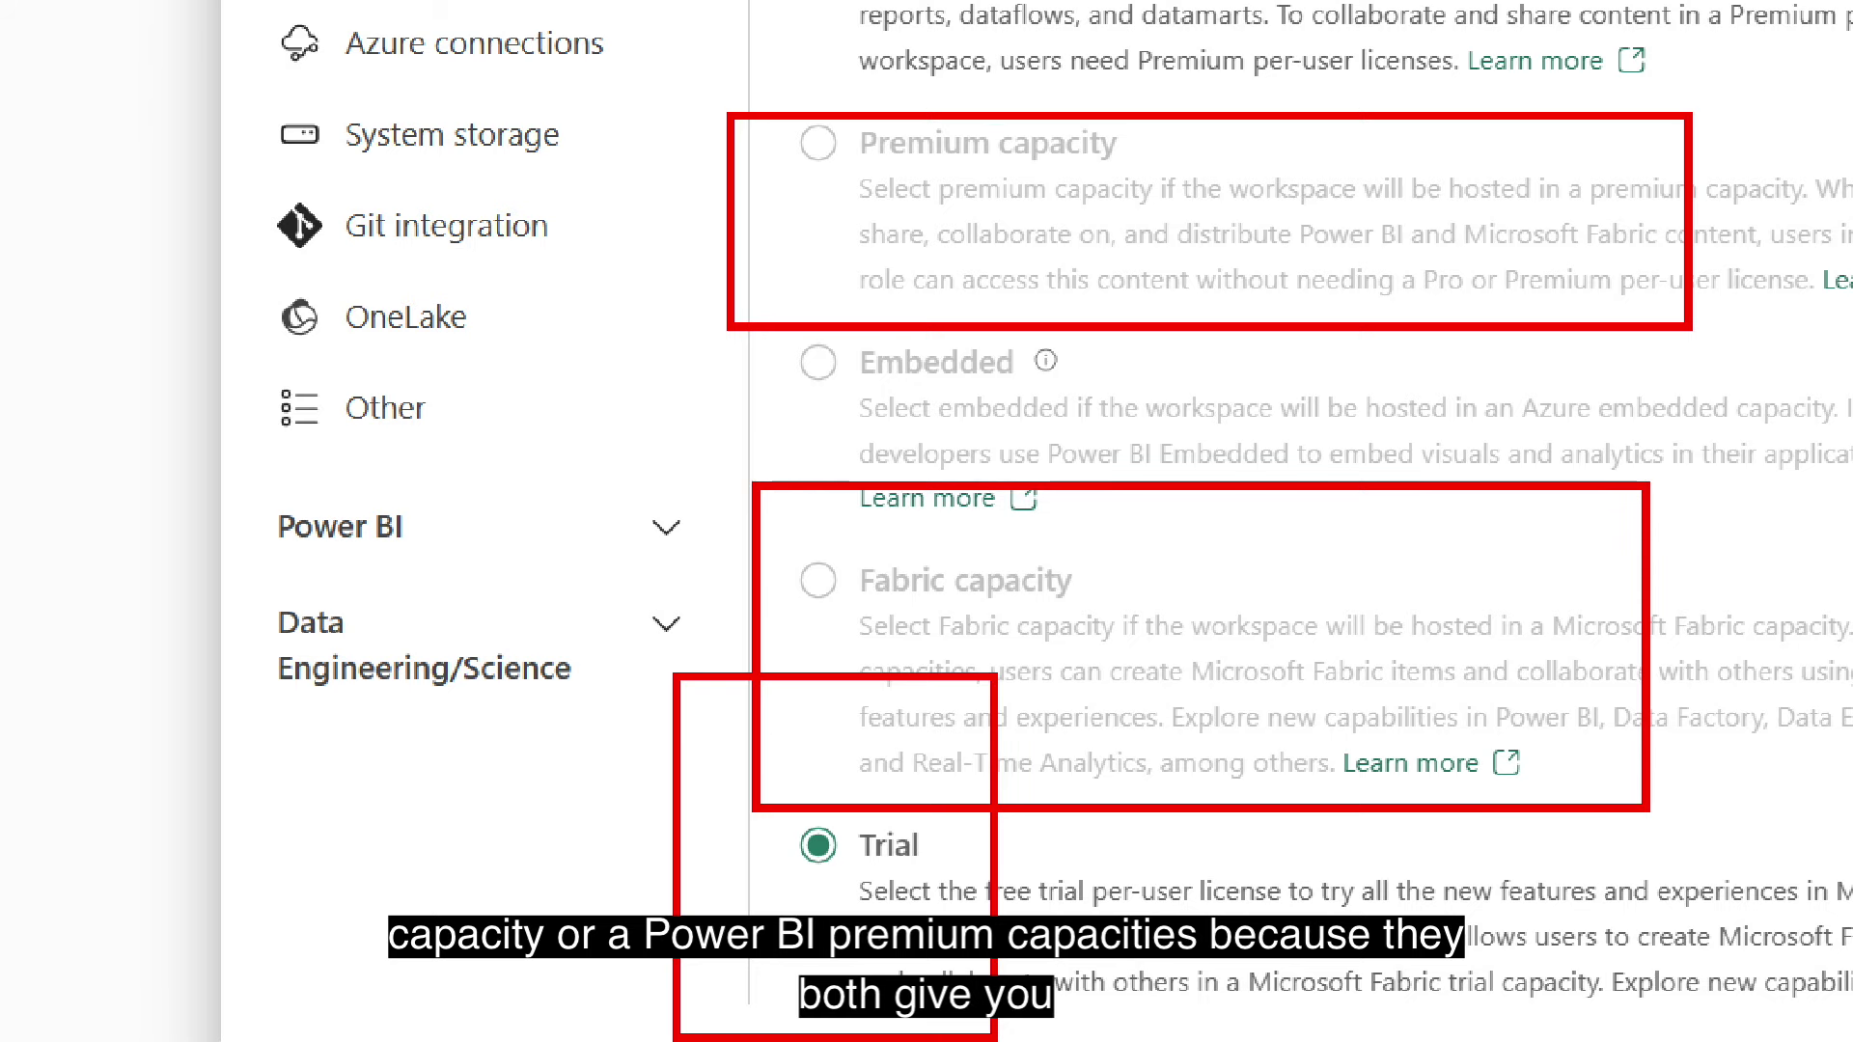
{"action": "key", "text": "Escape"}
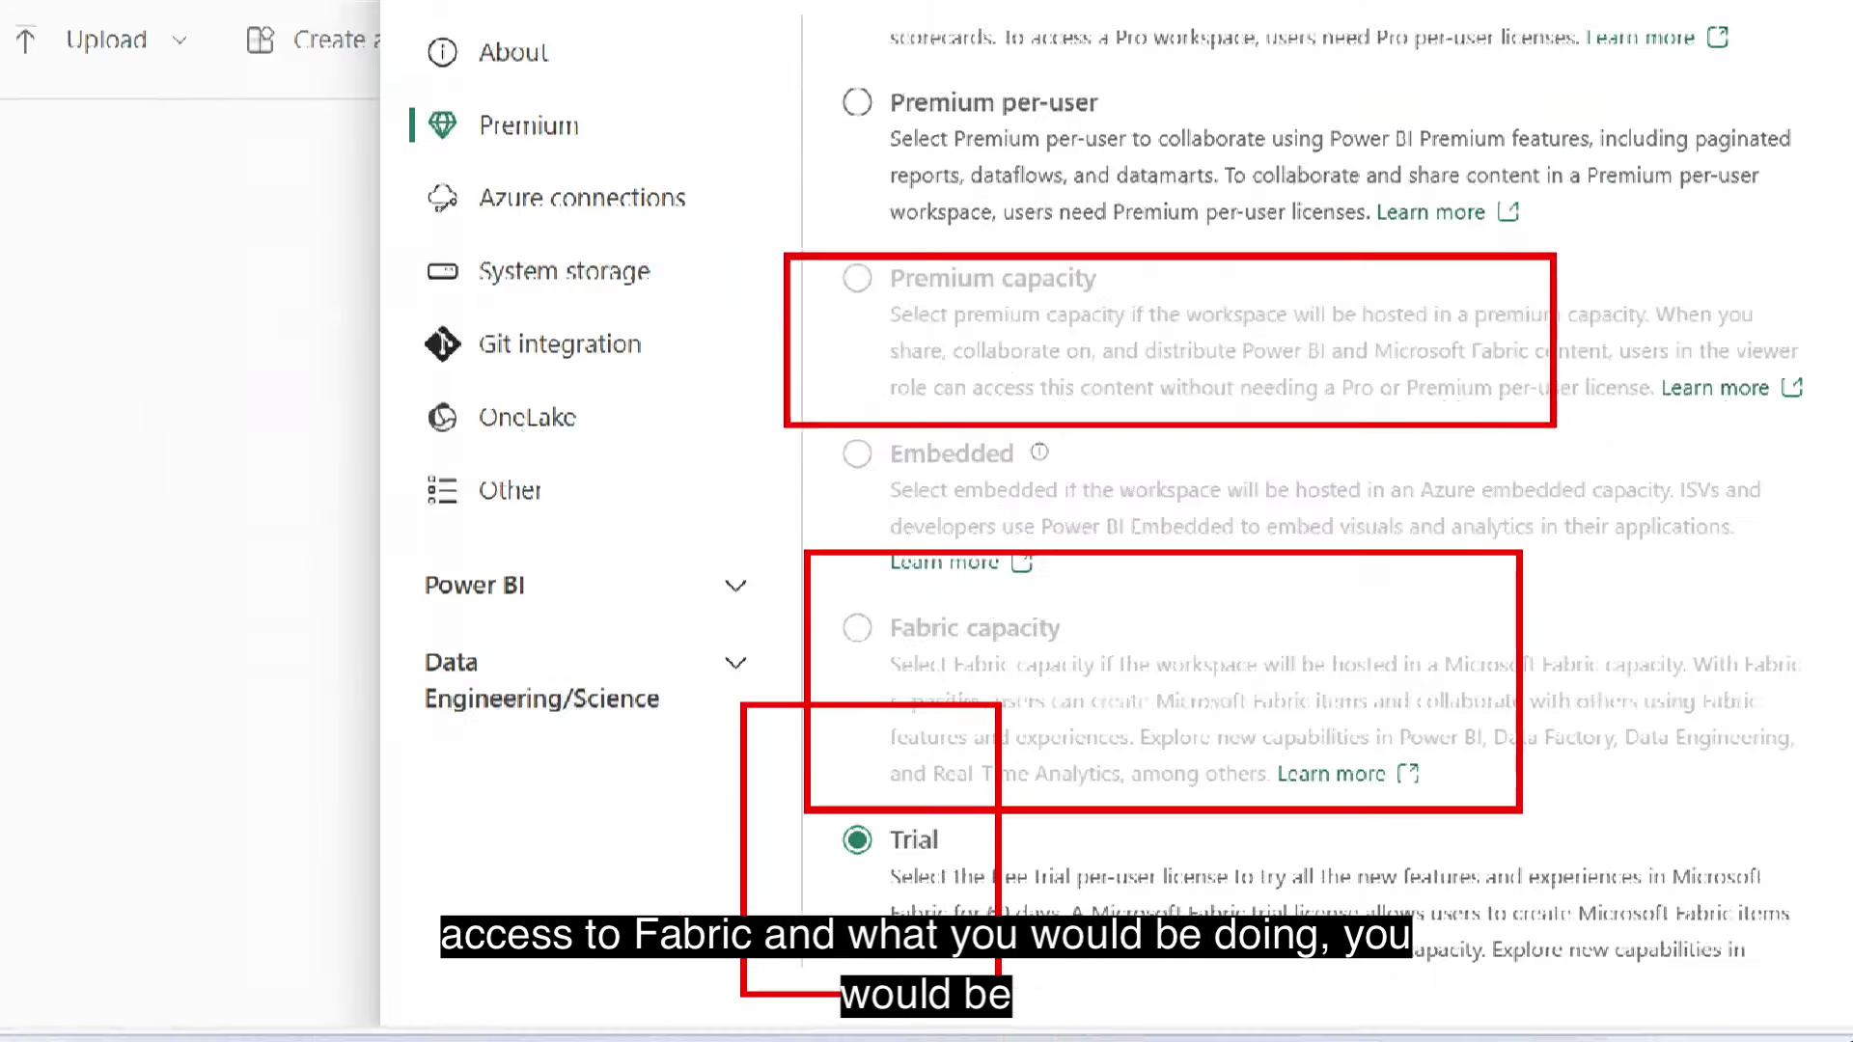
{"action": "left_click", "coordinate": [795, 25]}
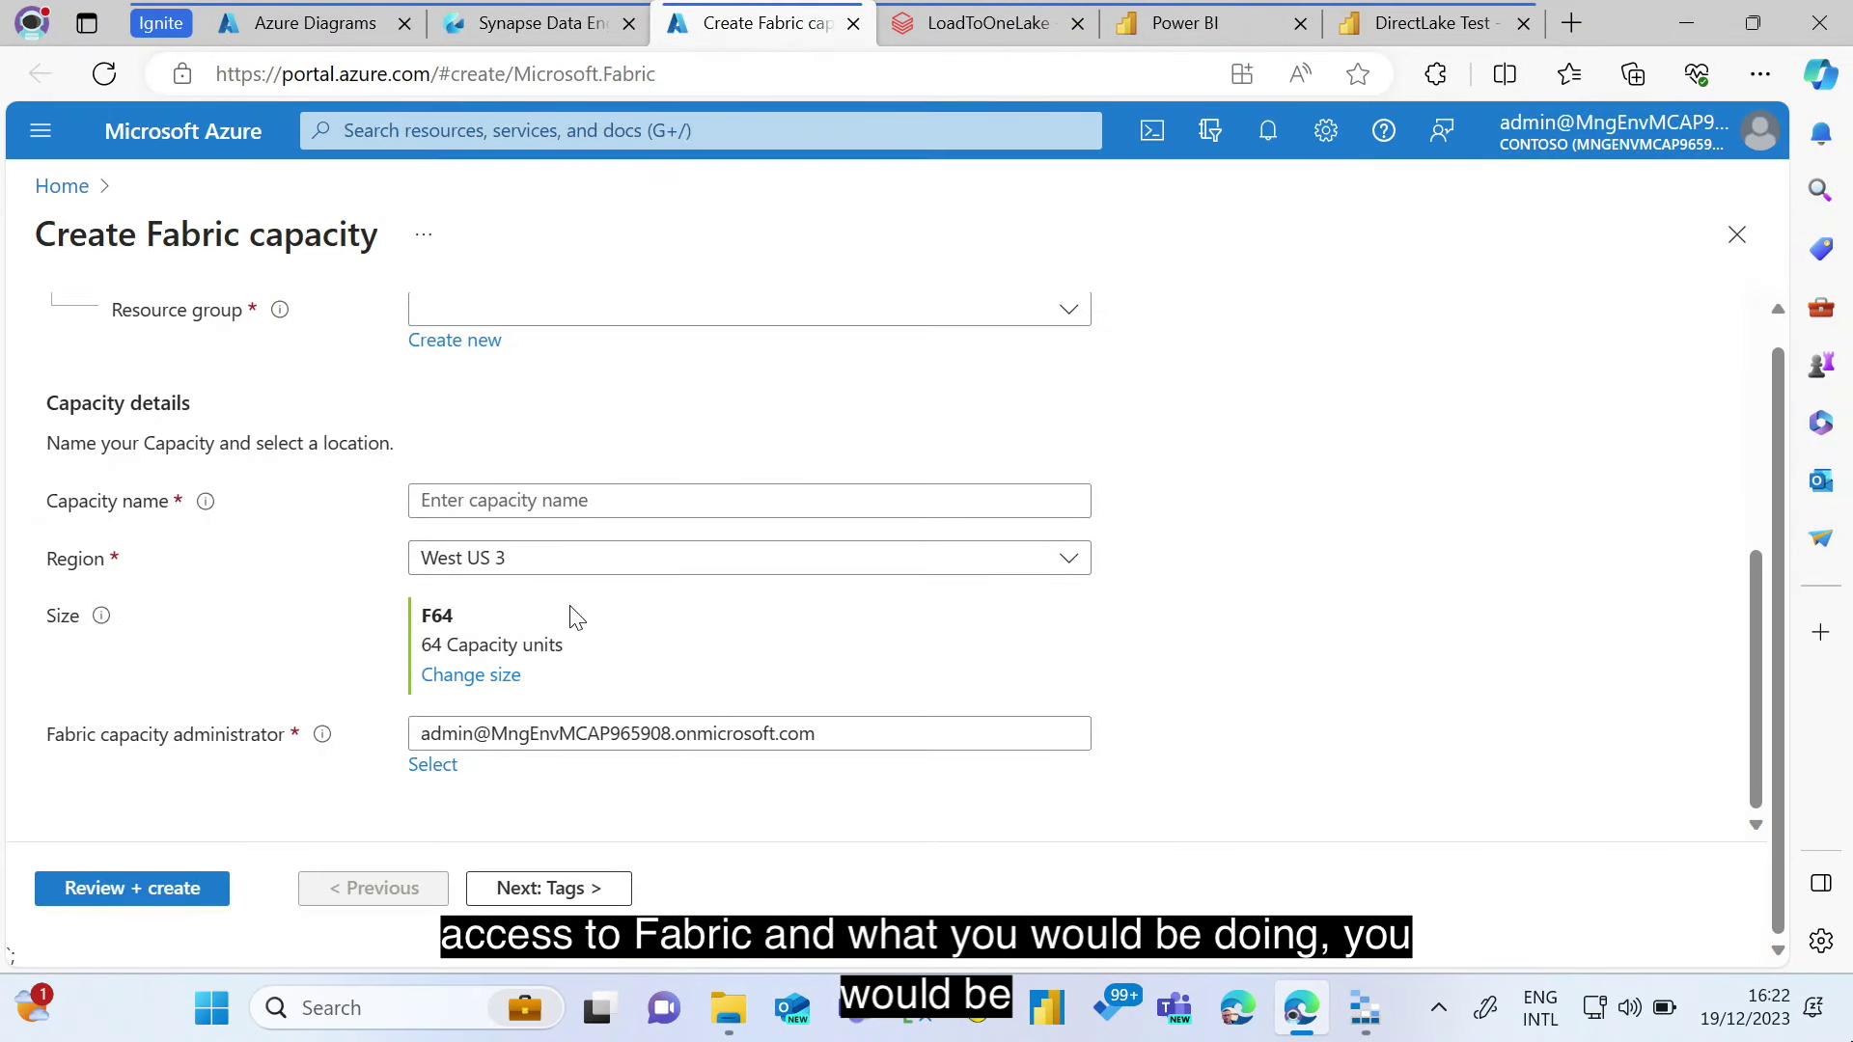
{"action": "left_click_drag", "start_coordinate": [367, 483], "coordinate": [1206, 660]}
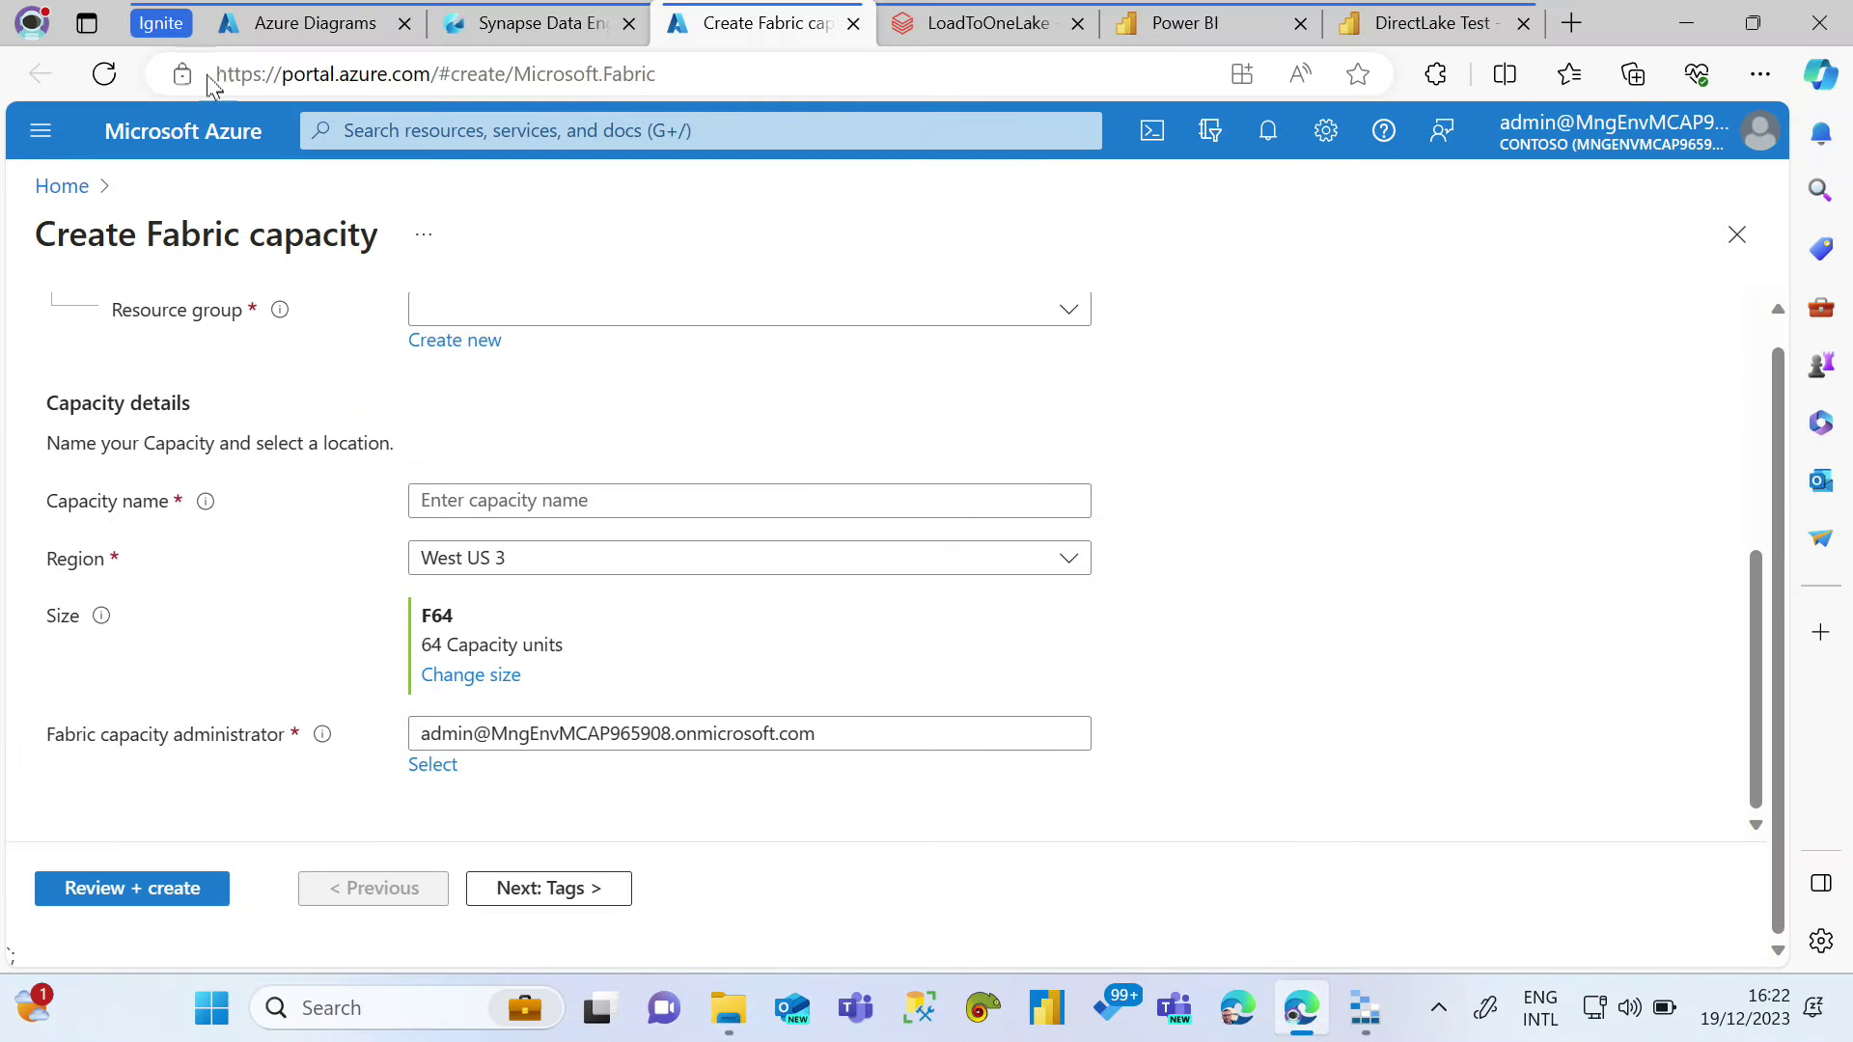
- Return to the MSI workspace, close its settings and create a lakehouse named MSILH
{"action": "left_click", "coordinate": [246, 36]}
{"action": "left_click", "coordinate": [482, 24]}
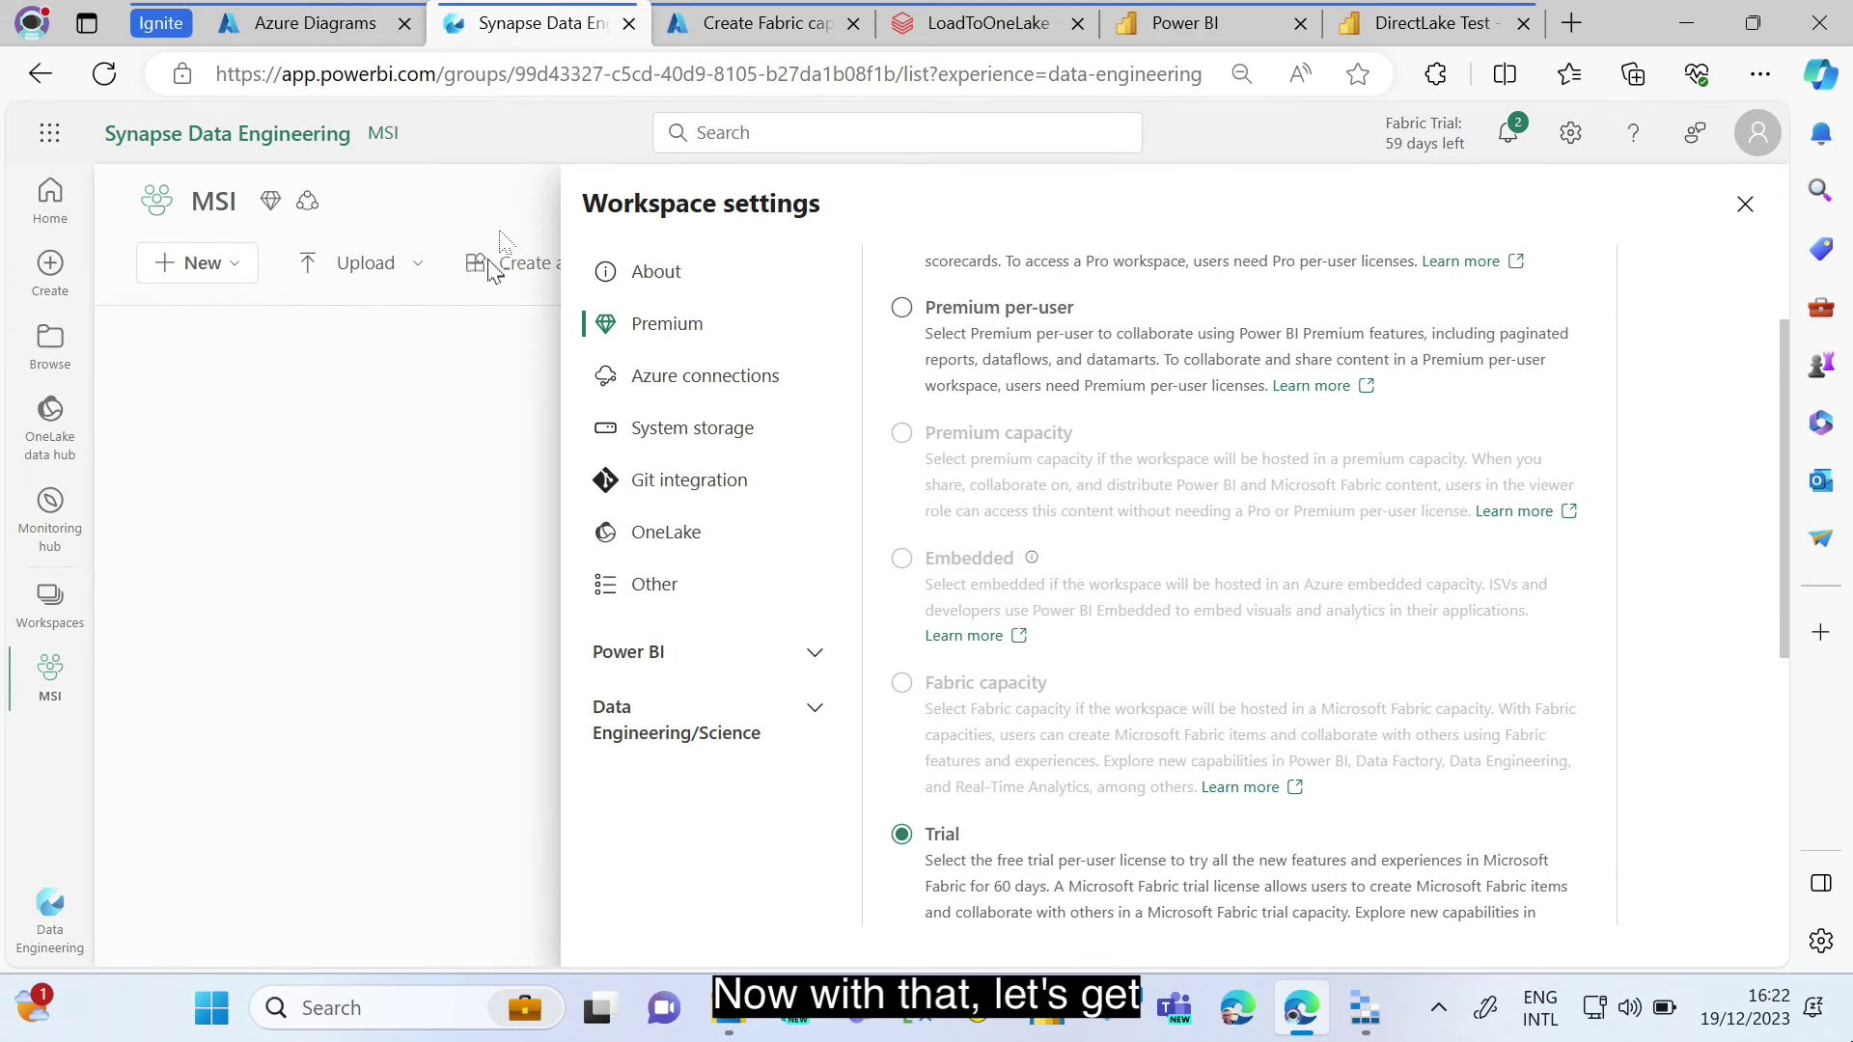
{"action": "left_click", "coordinate": [473, 401]}
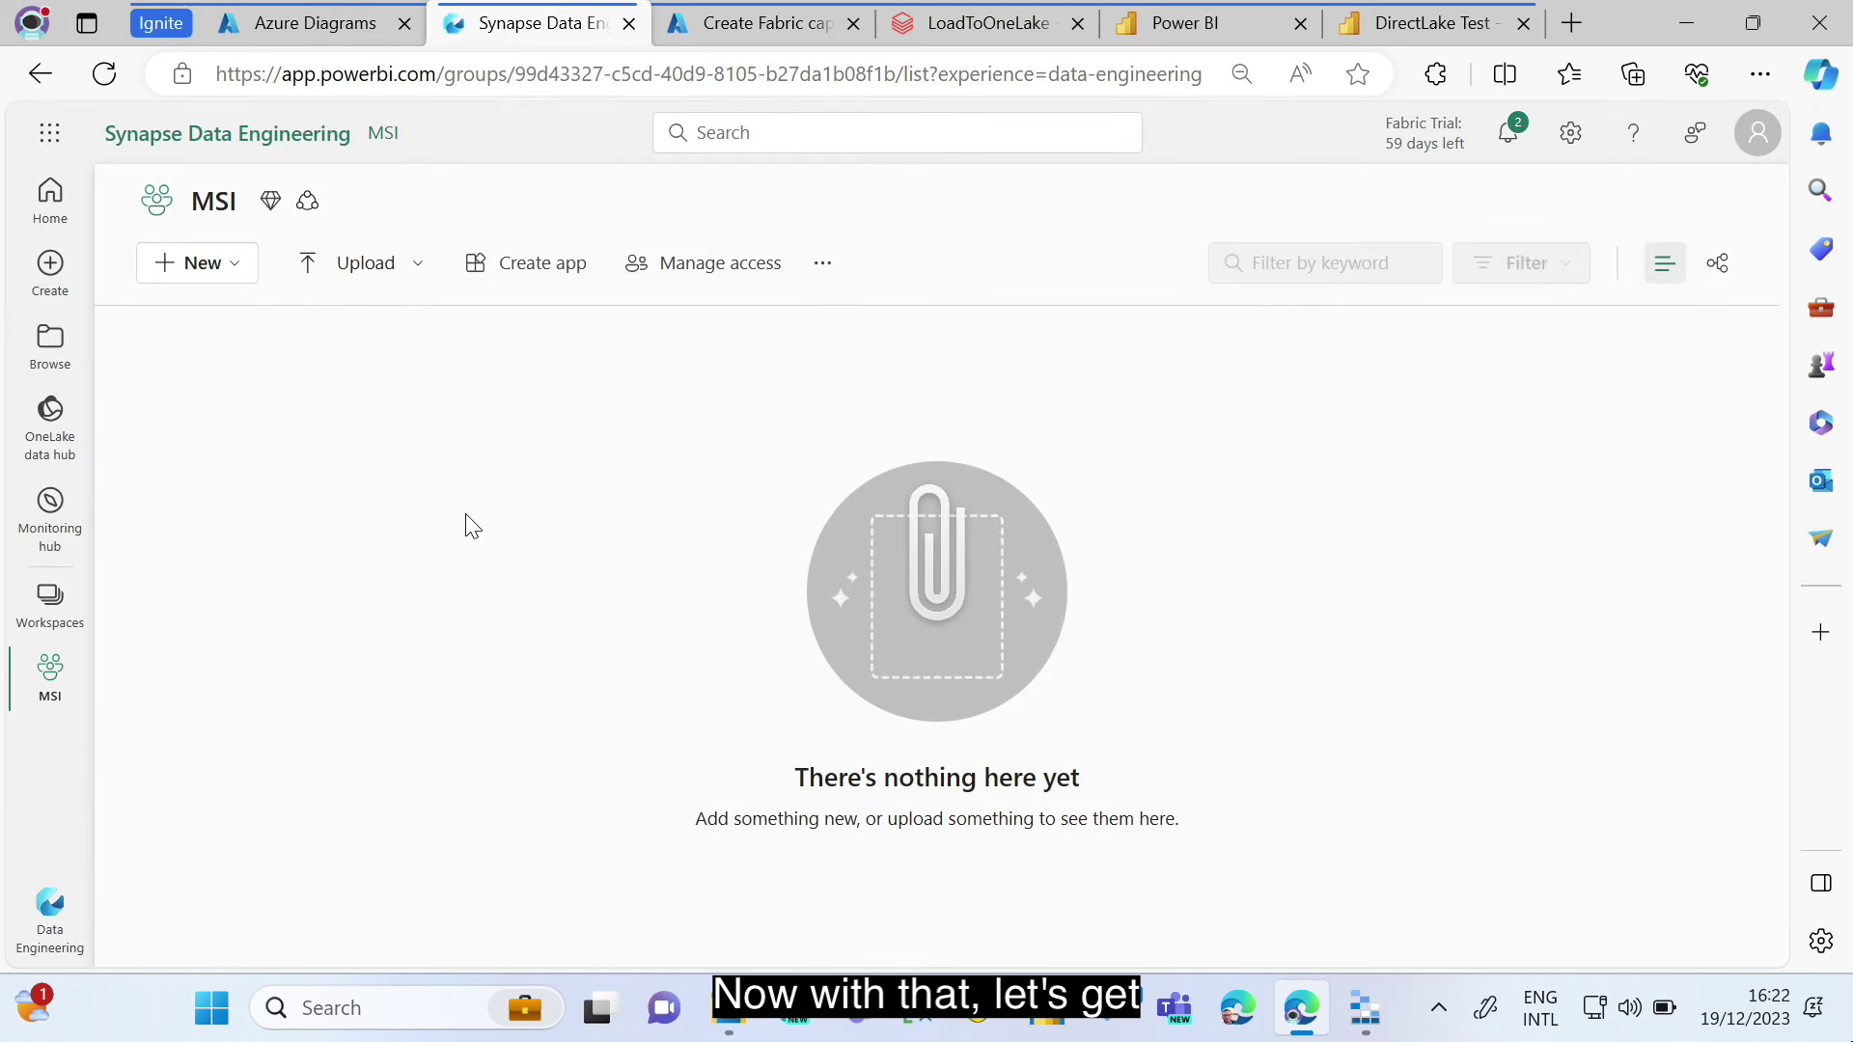
{"action": "left_click", "coordinate": [205, 272]}
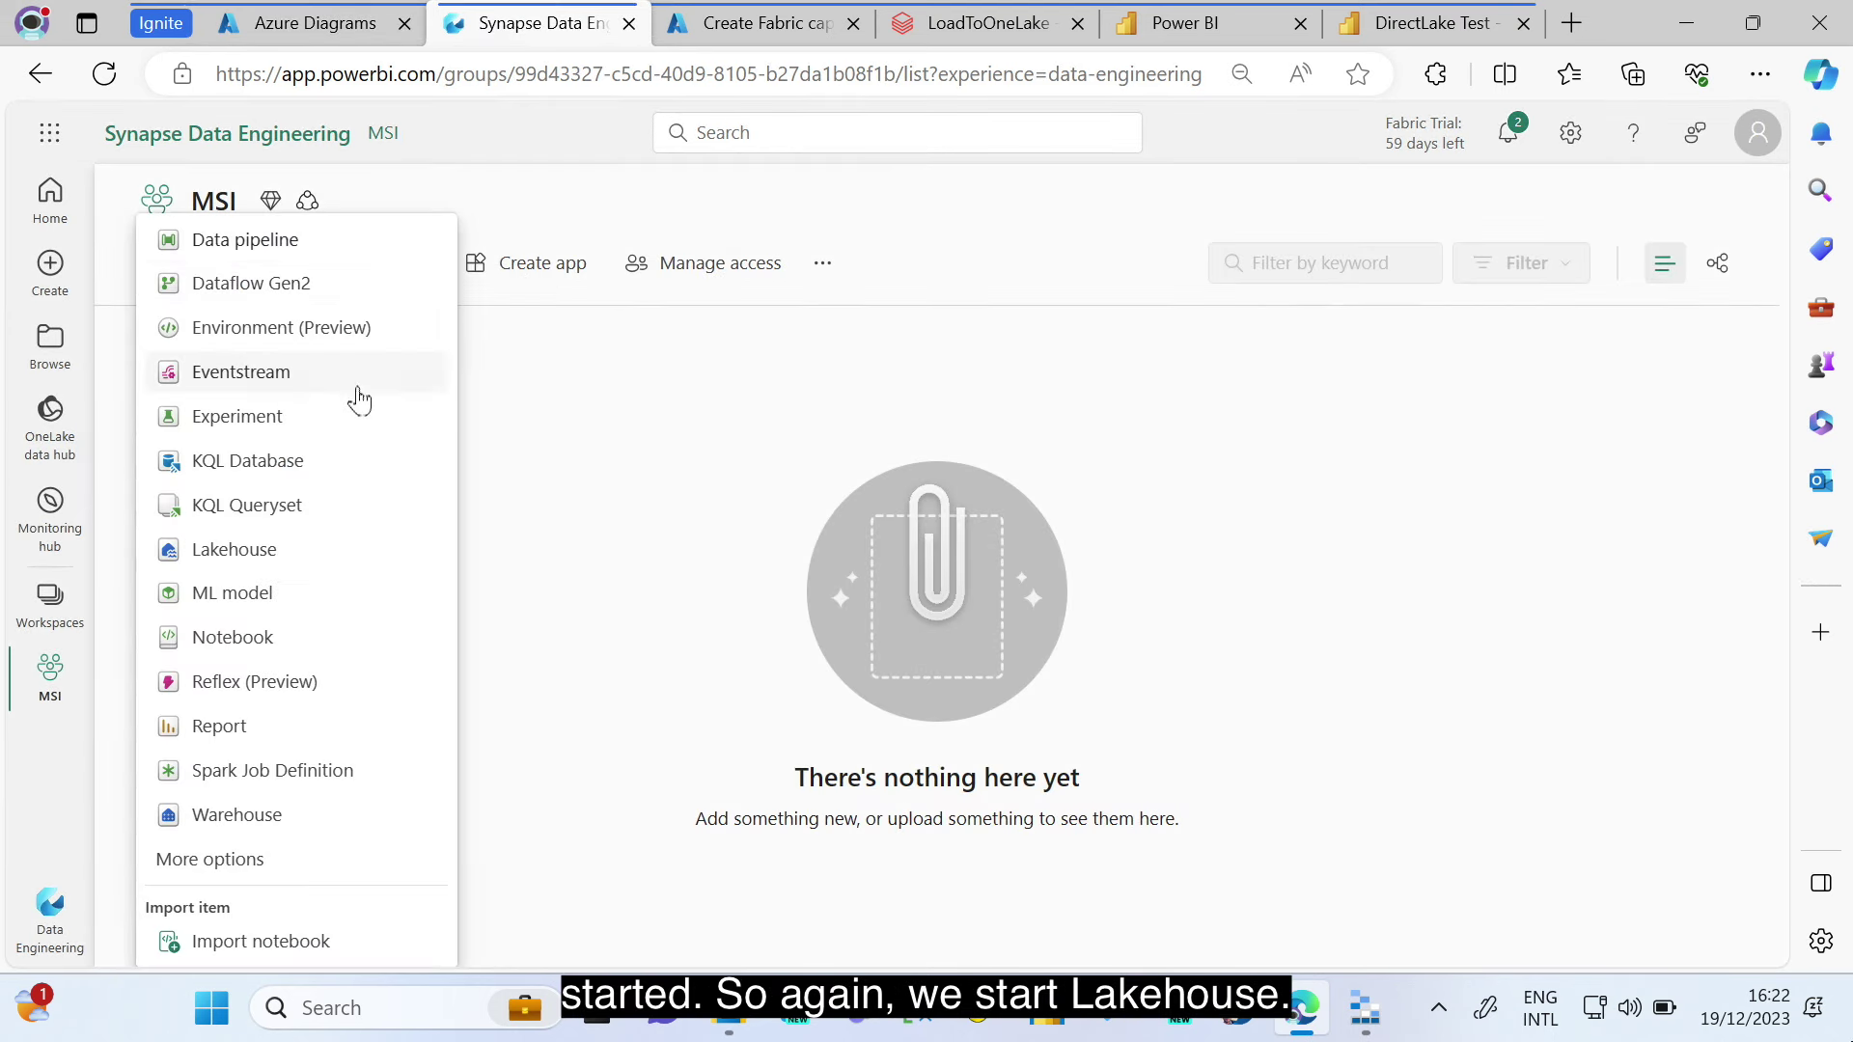
{"action": "left_click", "coordinate": [283, 551]}
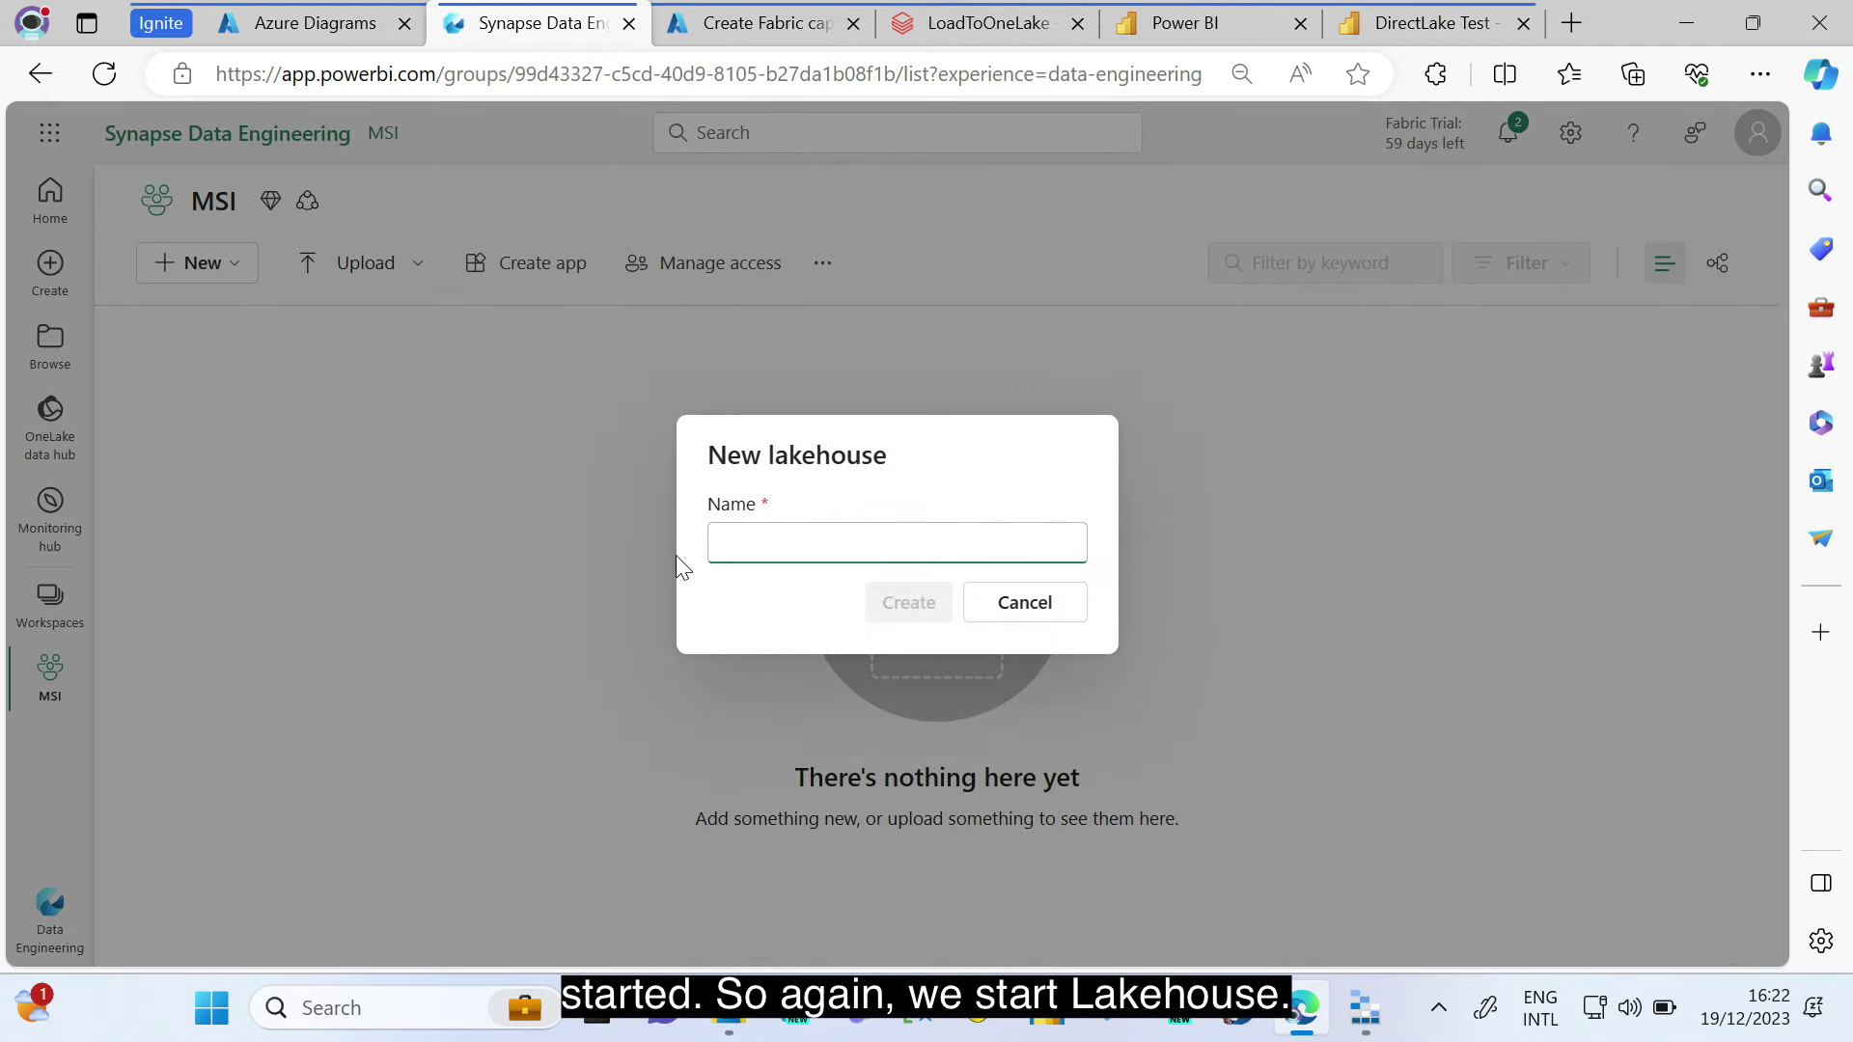
{"action": "type", "text": "MSILH"}
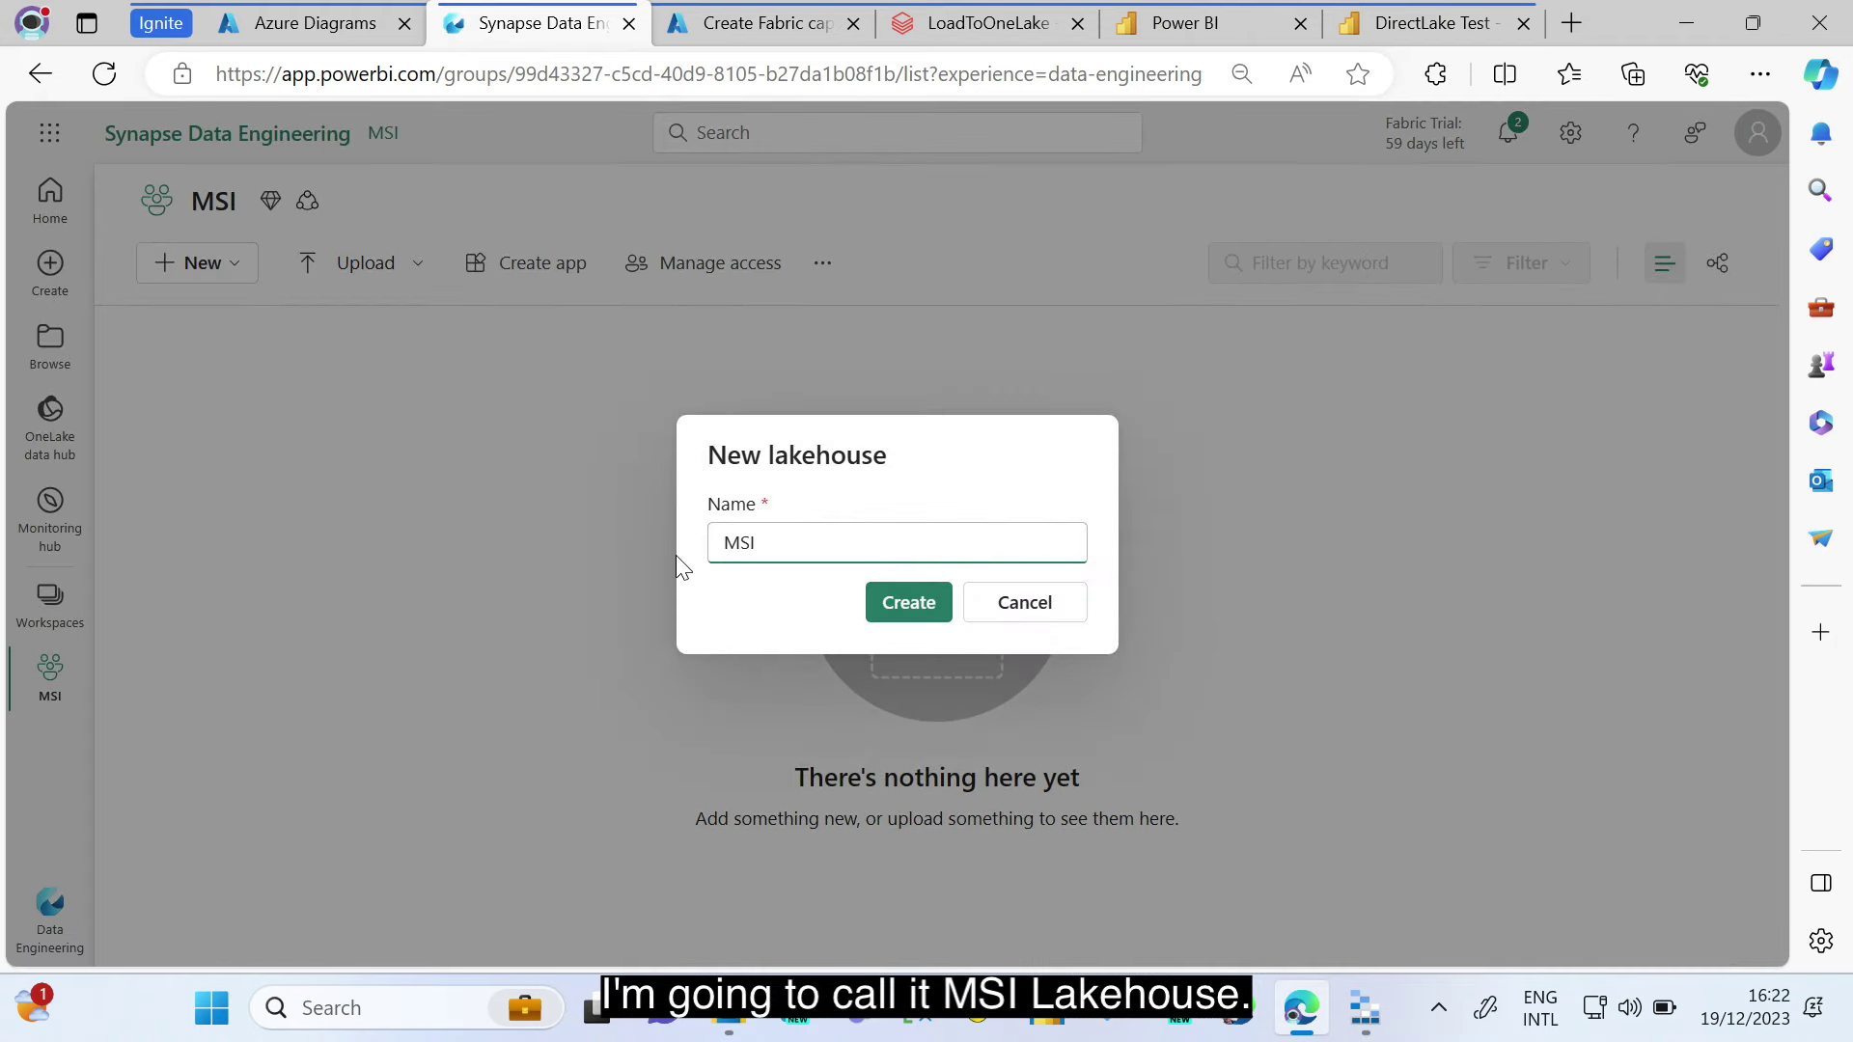
{"action": "left_click", "coordinate": [908, 603]}
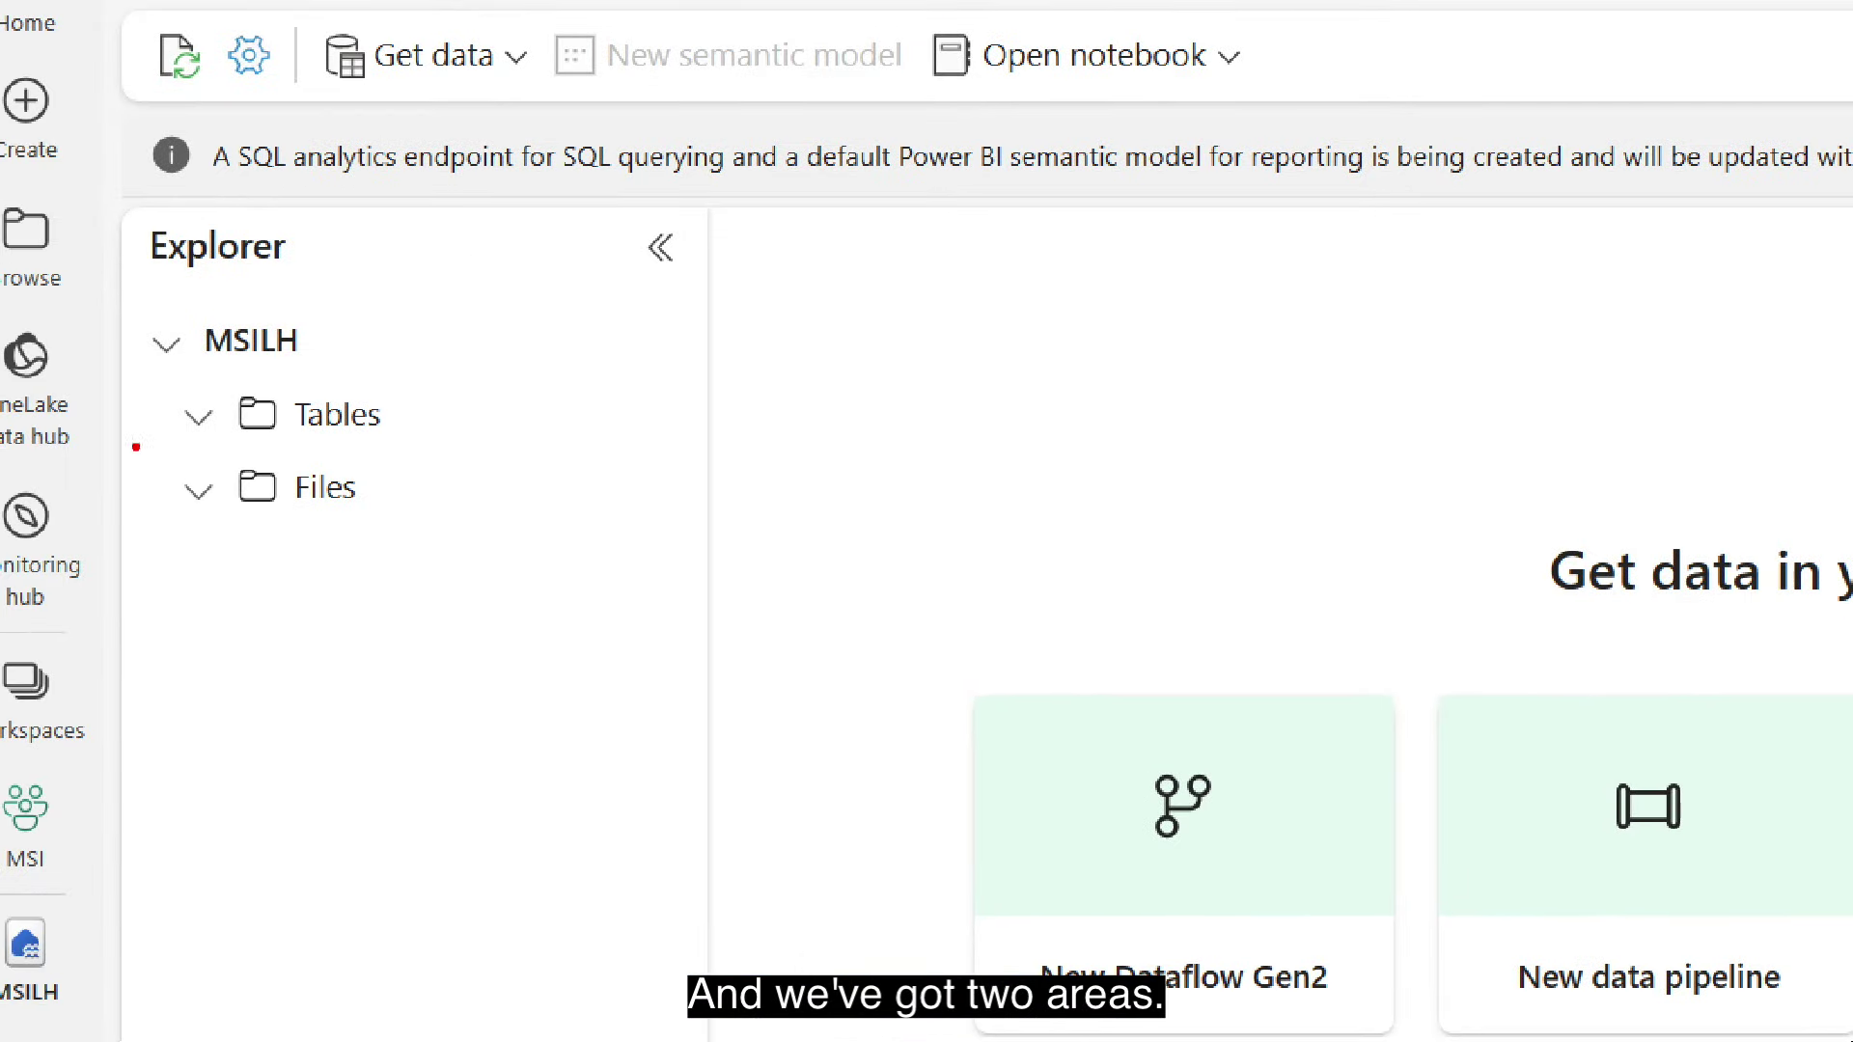
- Examine the Files and Tables areas of the MSILH lakehouse
{"action": "mouse_move", "coordinate": [120, 440]}
{"action": "left_mouse_down"}
{"action": "mouse_move", "coordinate": [206, 505]}
{"action": "mouse_move", "coordinate": [633, 549]}
{"action": "left_mouse_up"}
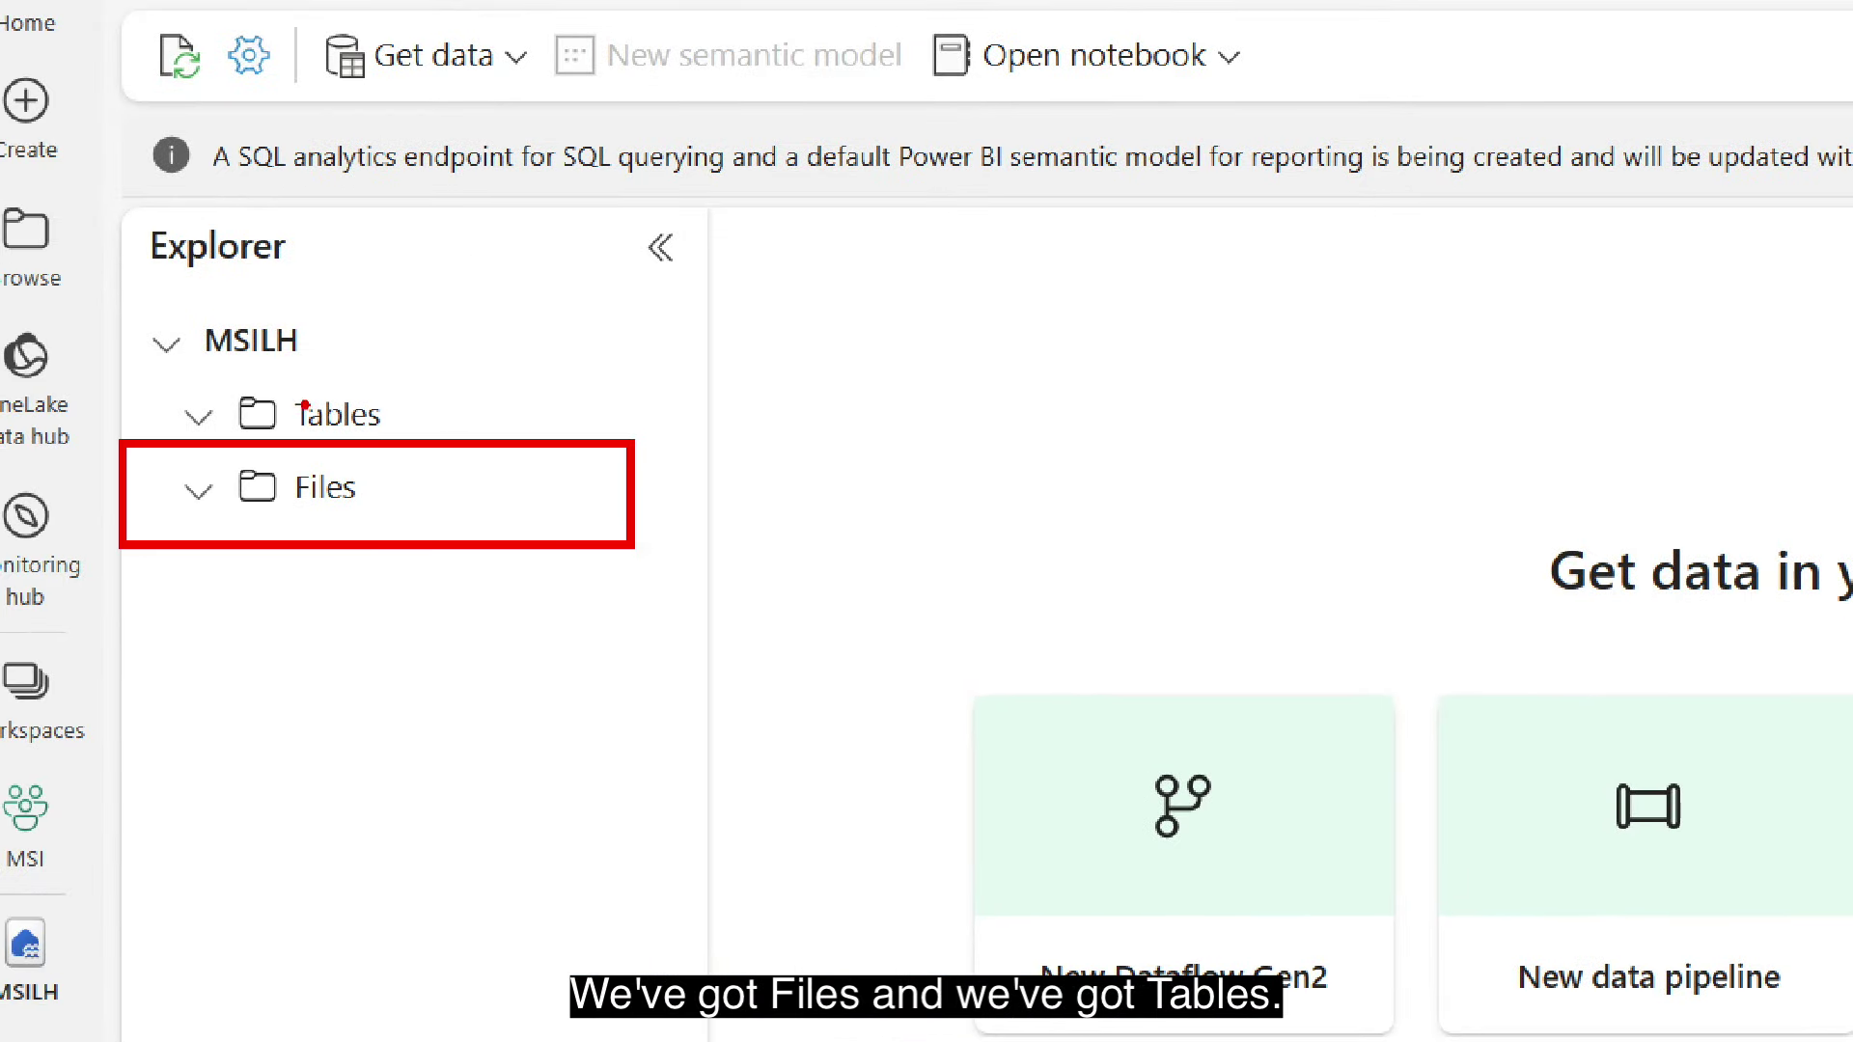
{"action": "left_click_drag", "start_coordinate": [145, 359], "coordinate": [684, 425]}
{"action": "mouse_move", "coordinate": [449, 528]}
{"action": "left_mouse_down"}
{"action": "mouse_move", "coordinate": [617, 824]}
{"action": "mouse_move", "coordinate": [294, 724]}
{"action": "left_mouse_up"}
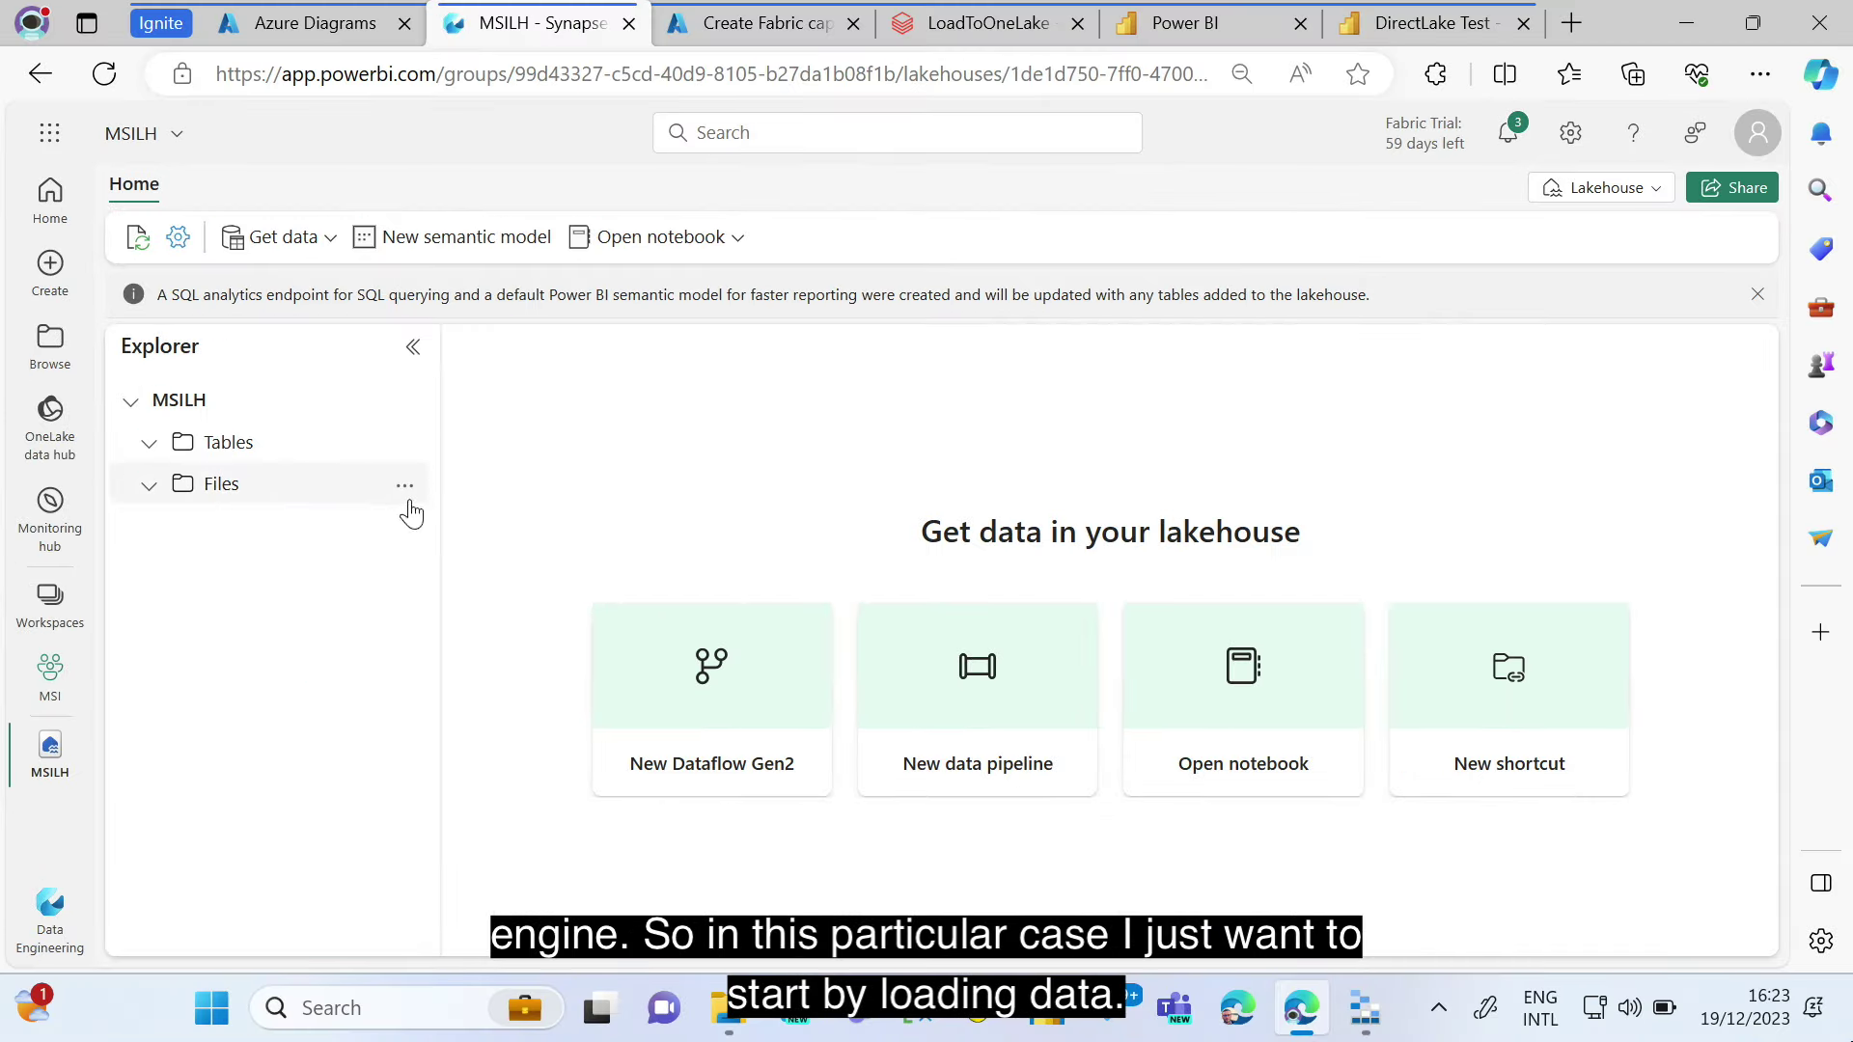
- Upload Geo.csv from the Demo Data folder into the lakehouse's Files folder and show that folder's contents
{"action": "left_click", "coordinate": [648, 490]}
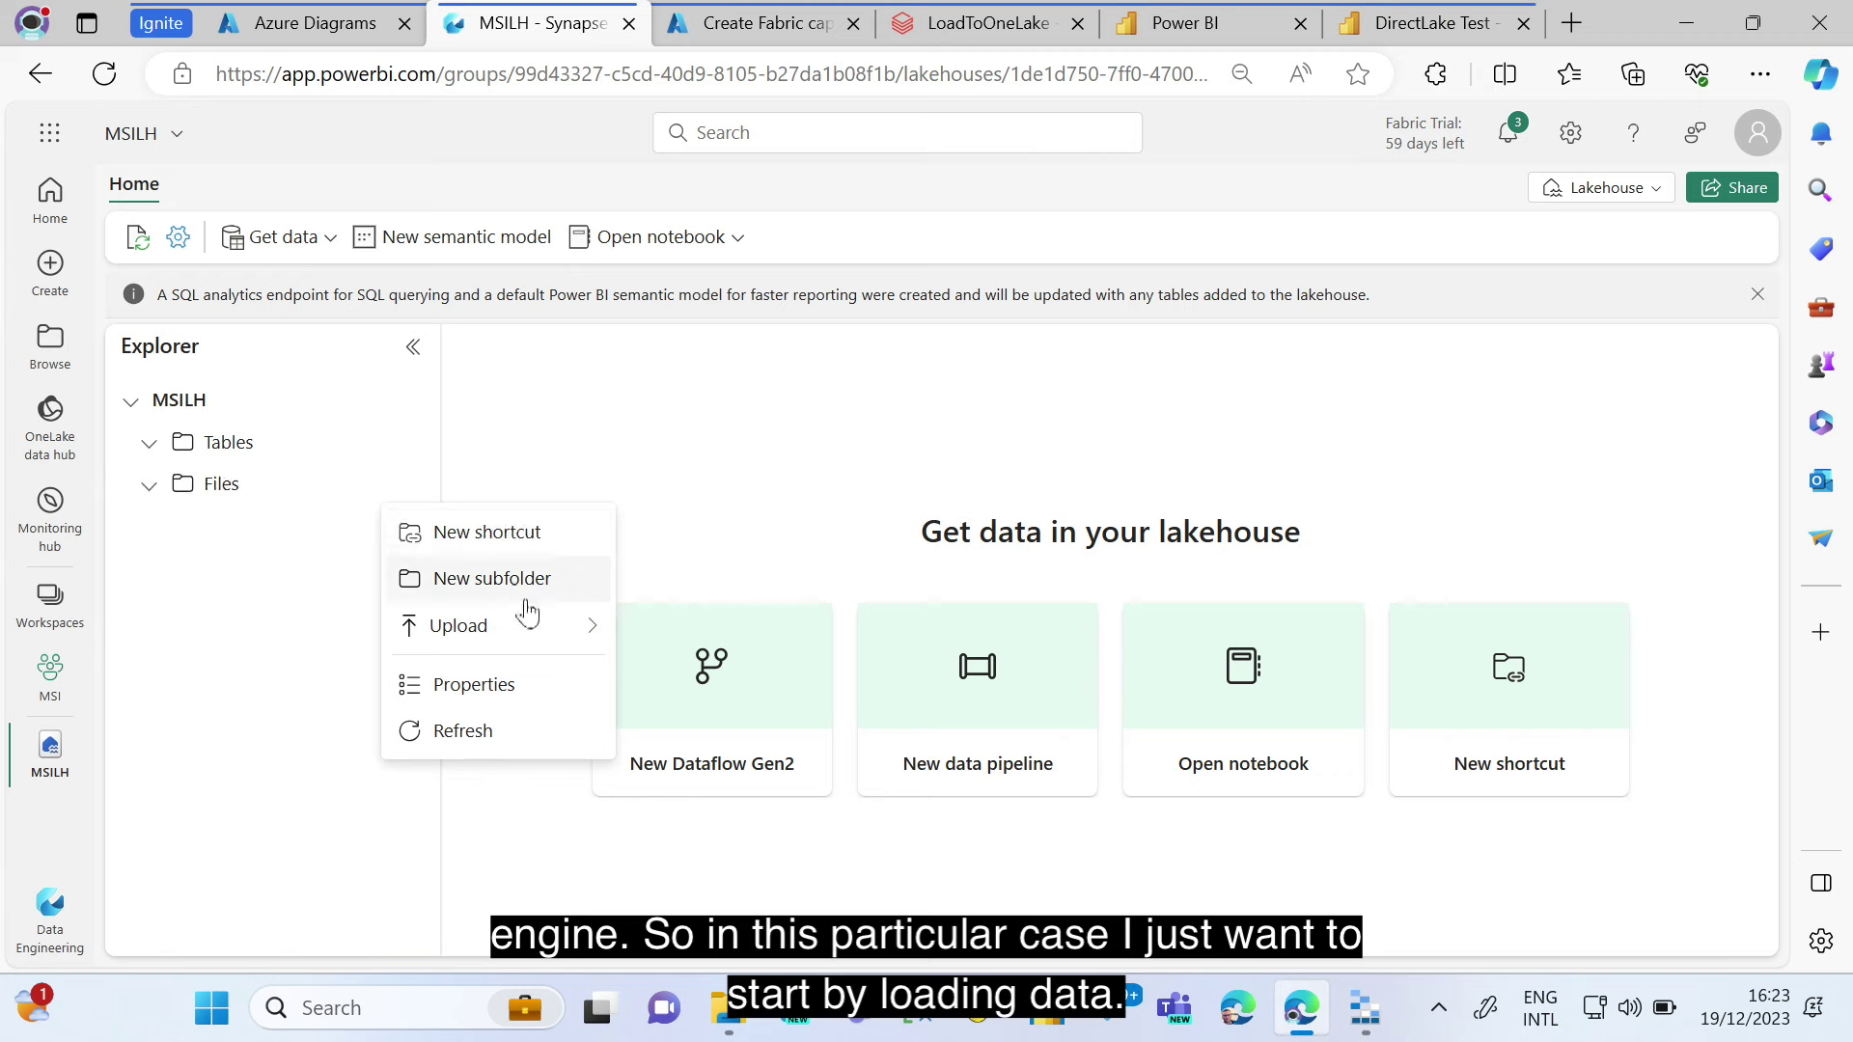
{"action": "mouse_move", "coordinate": [649, 625]}
{"action": "left_click", "coordinate": [714, 630]}
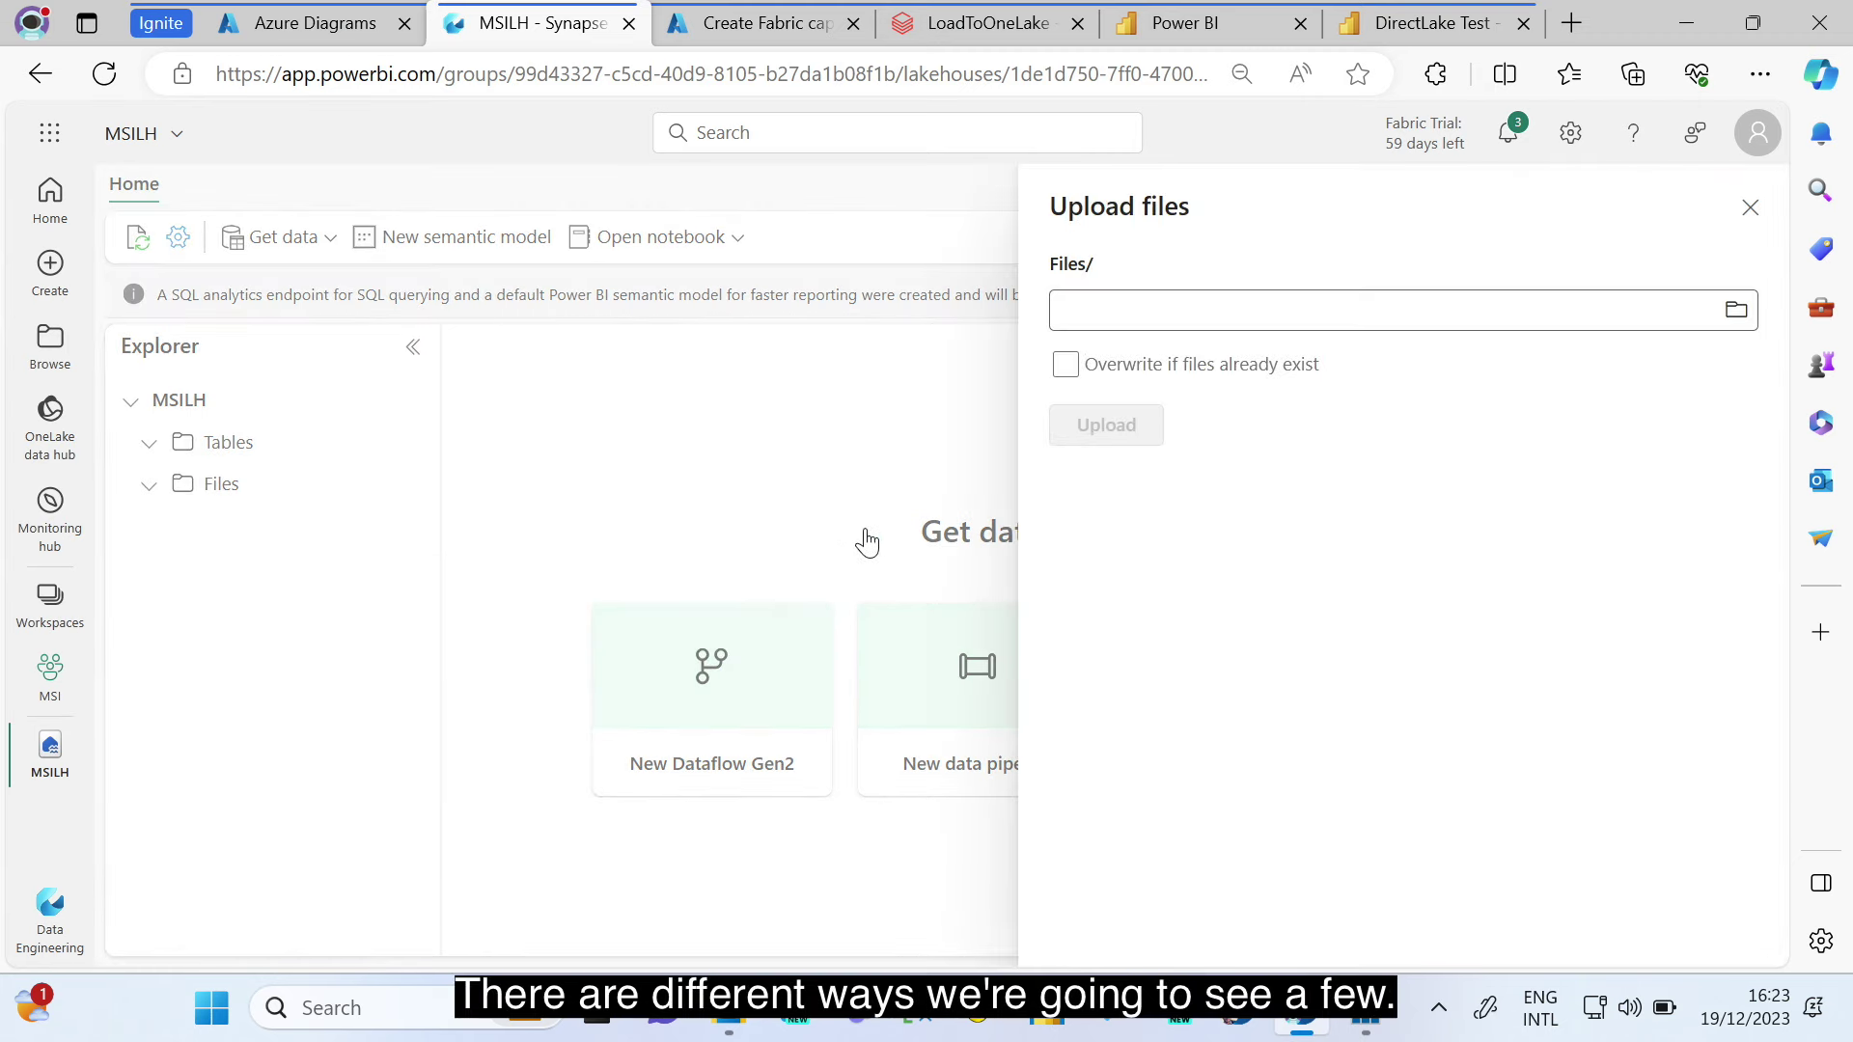
{"action": "left_click", "coordinate": [1735, 311]}
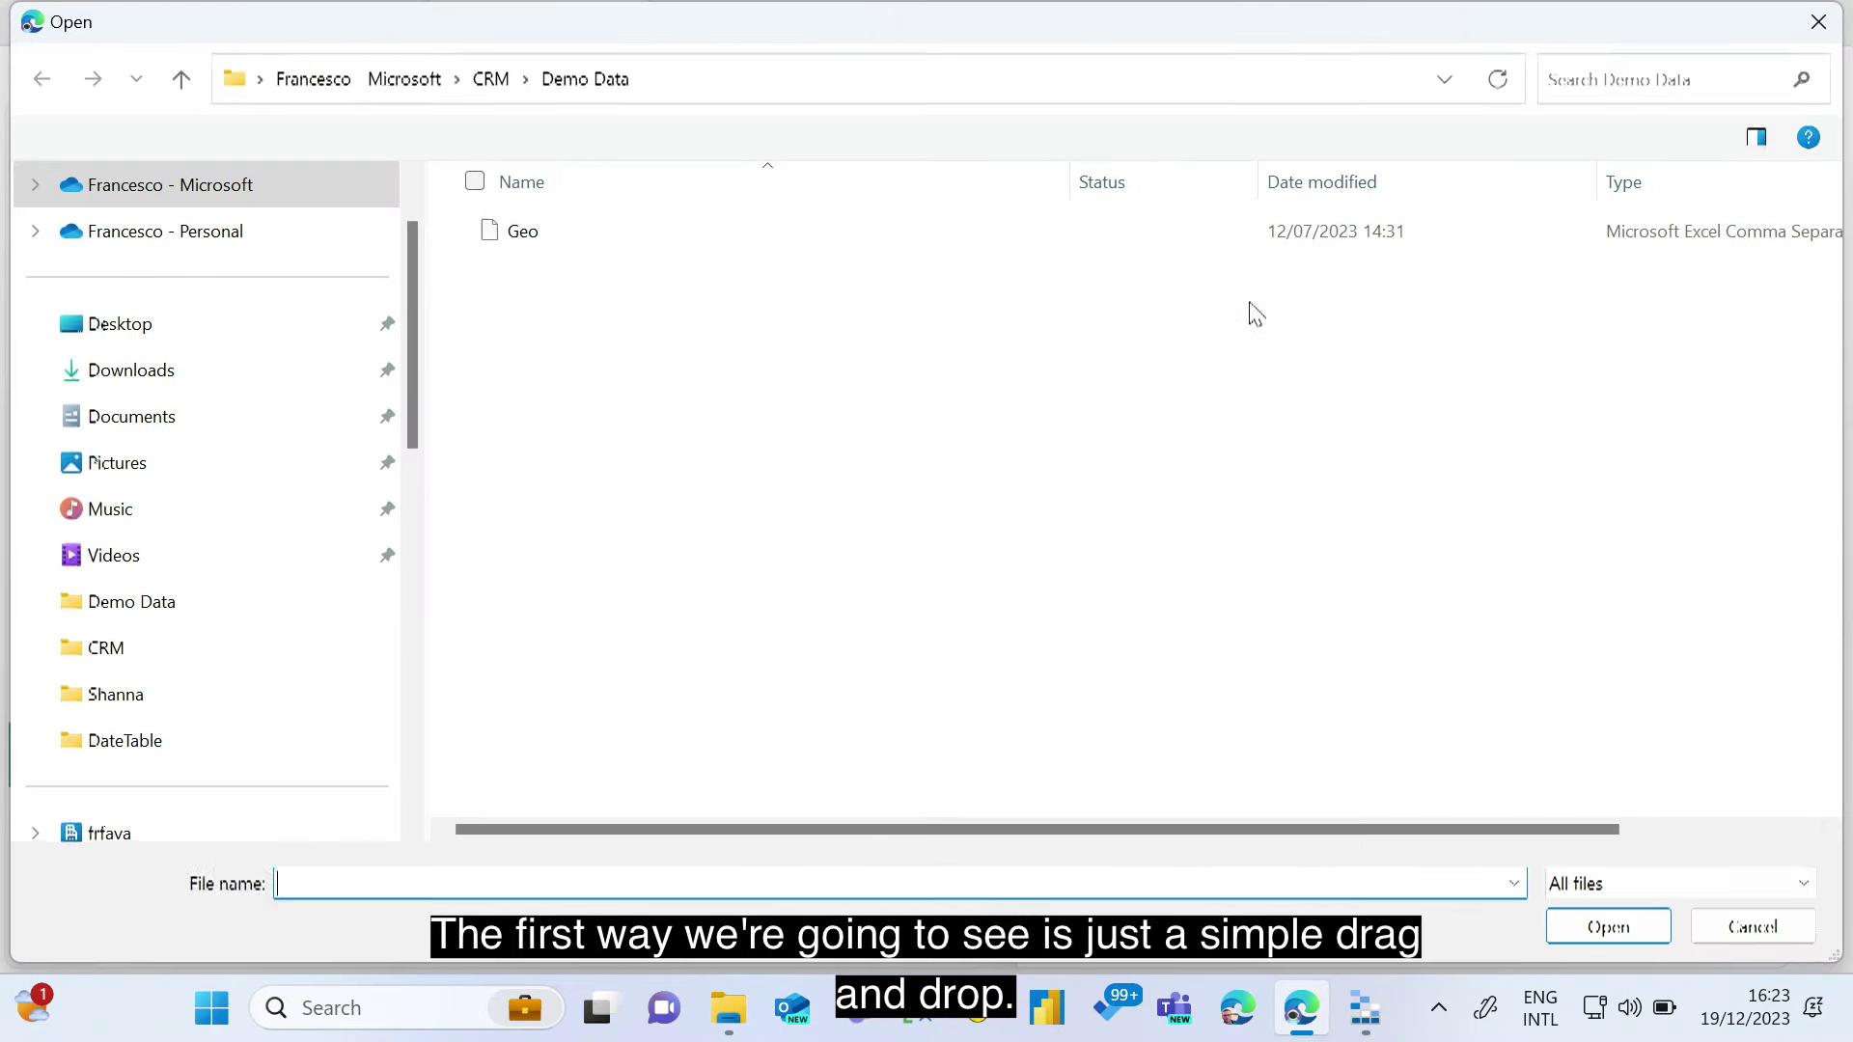
{"action": "left_click", "coordinate": [554, 235]}
{"action": "left_click", "coordinate": [1608, 925]}
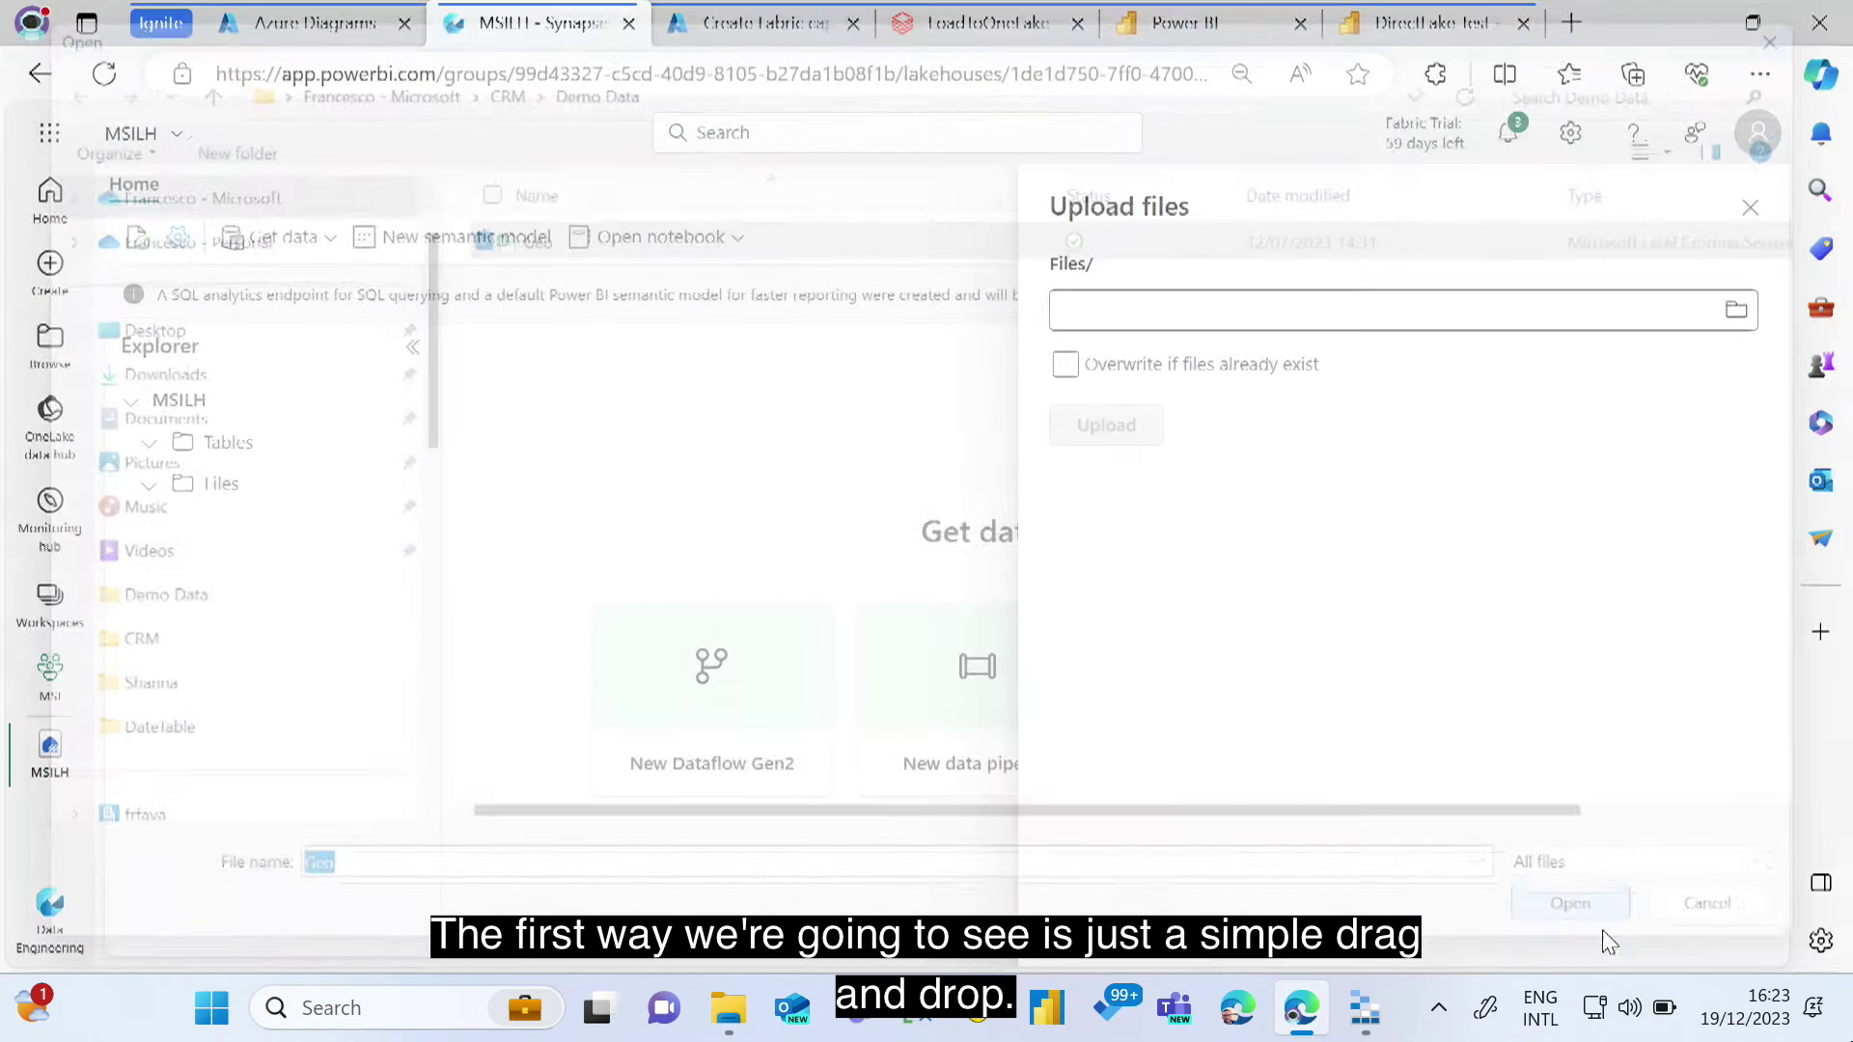
{"action": "left_click", "coordinate": [1126, 425]}
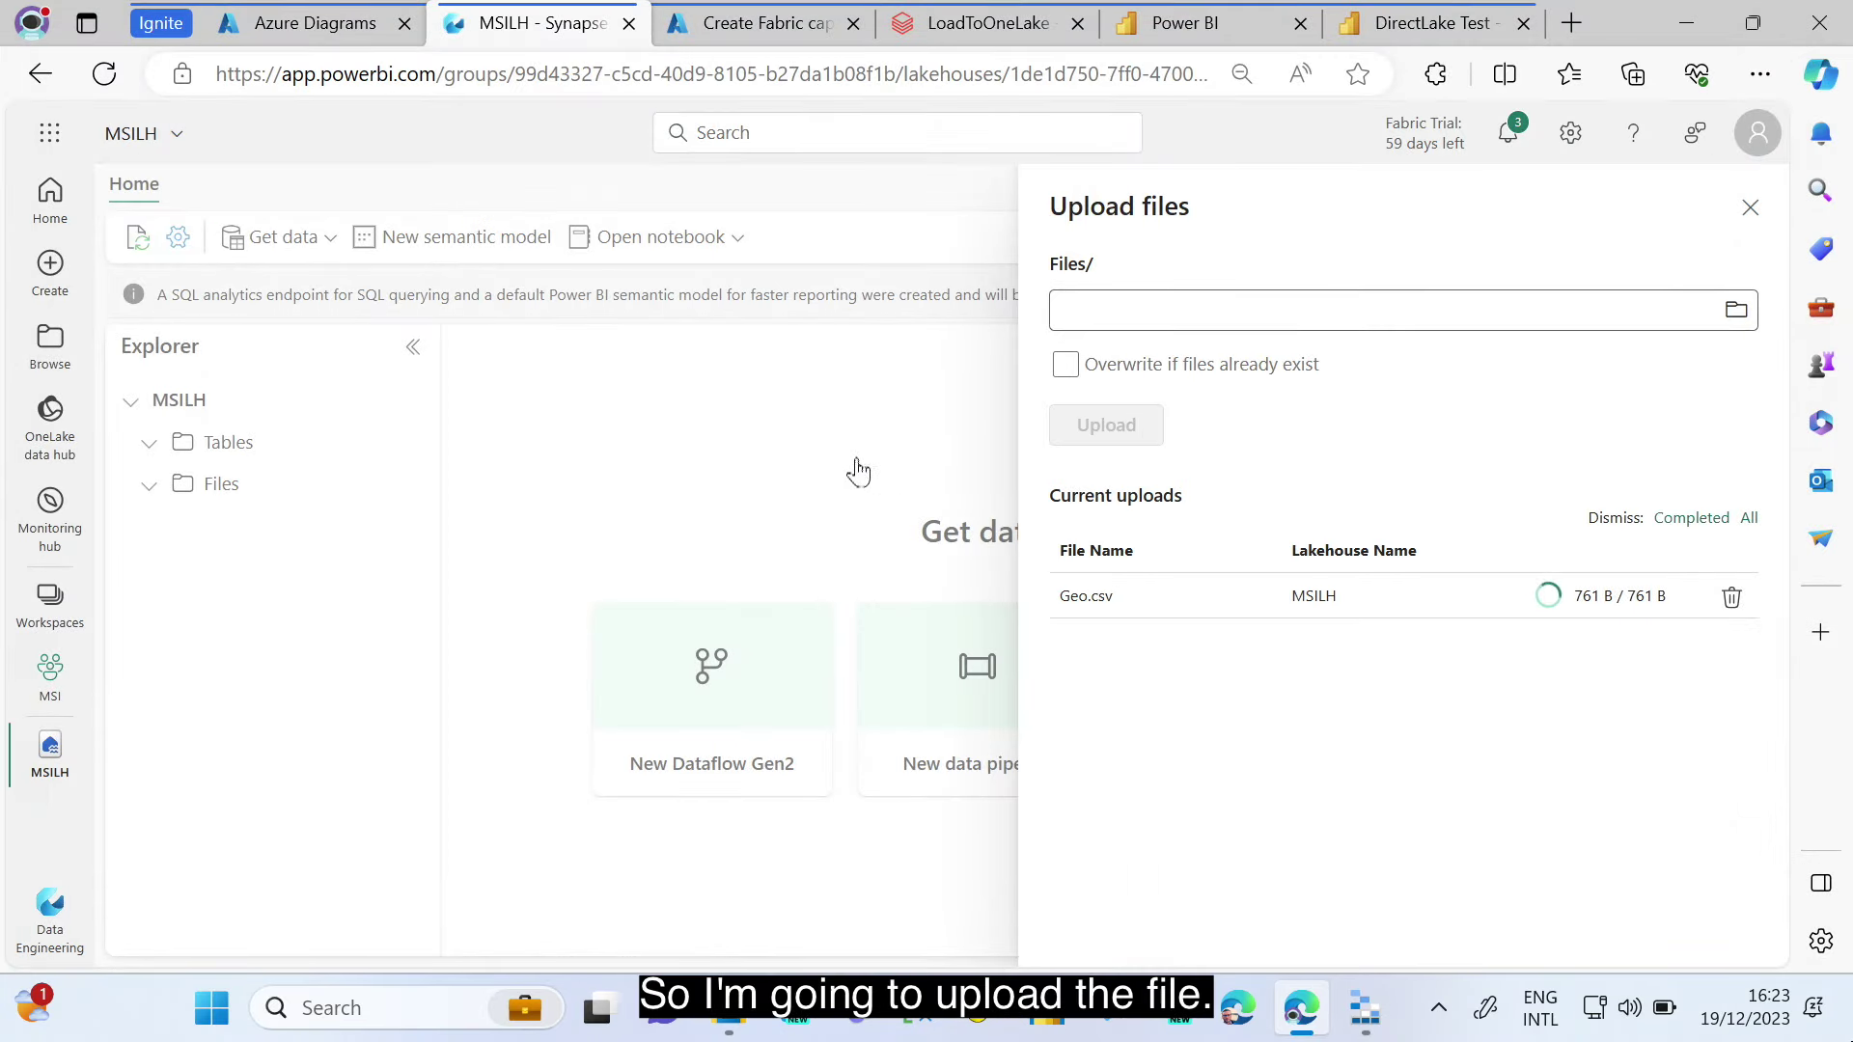
{"action": "left_click", "coordinate": [748, 525]}
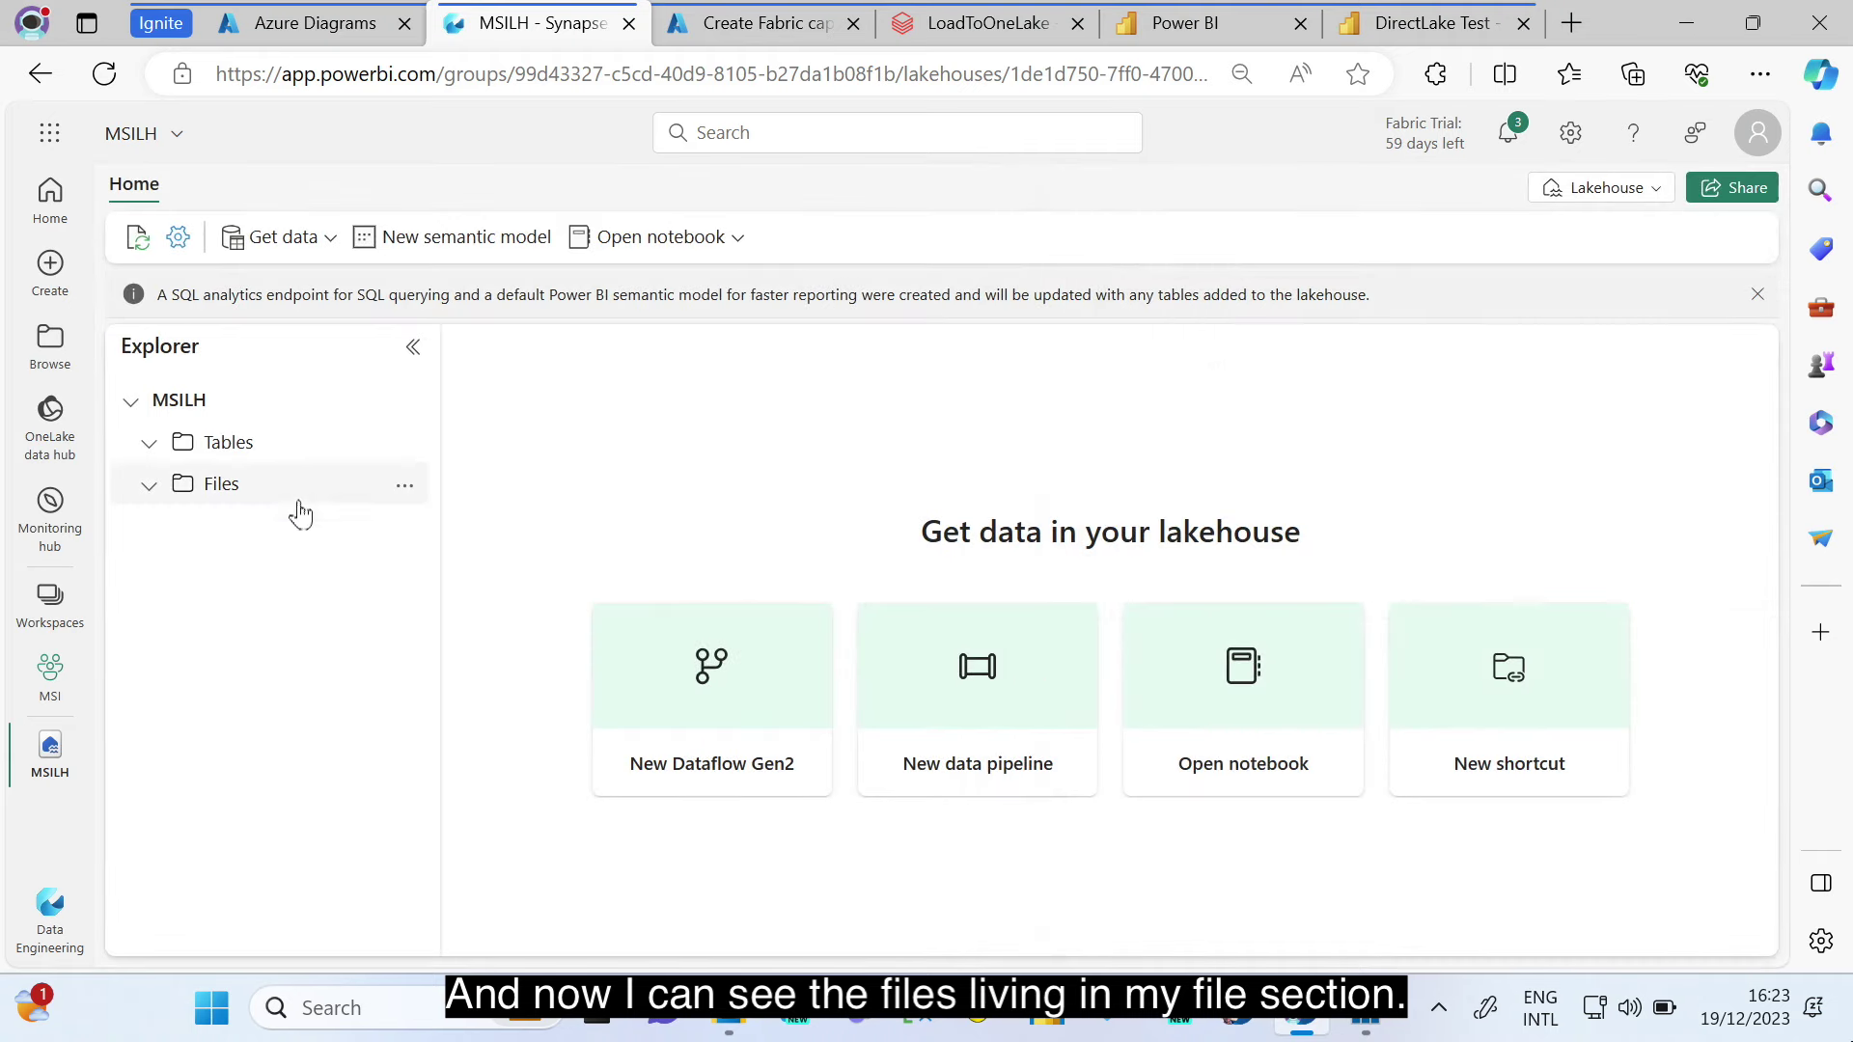
{"action": "left_click", "coordinate": [294, 488]}
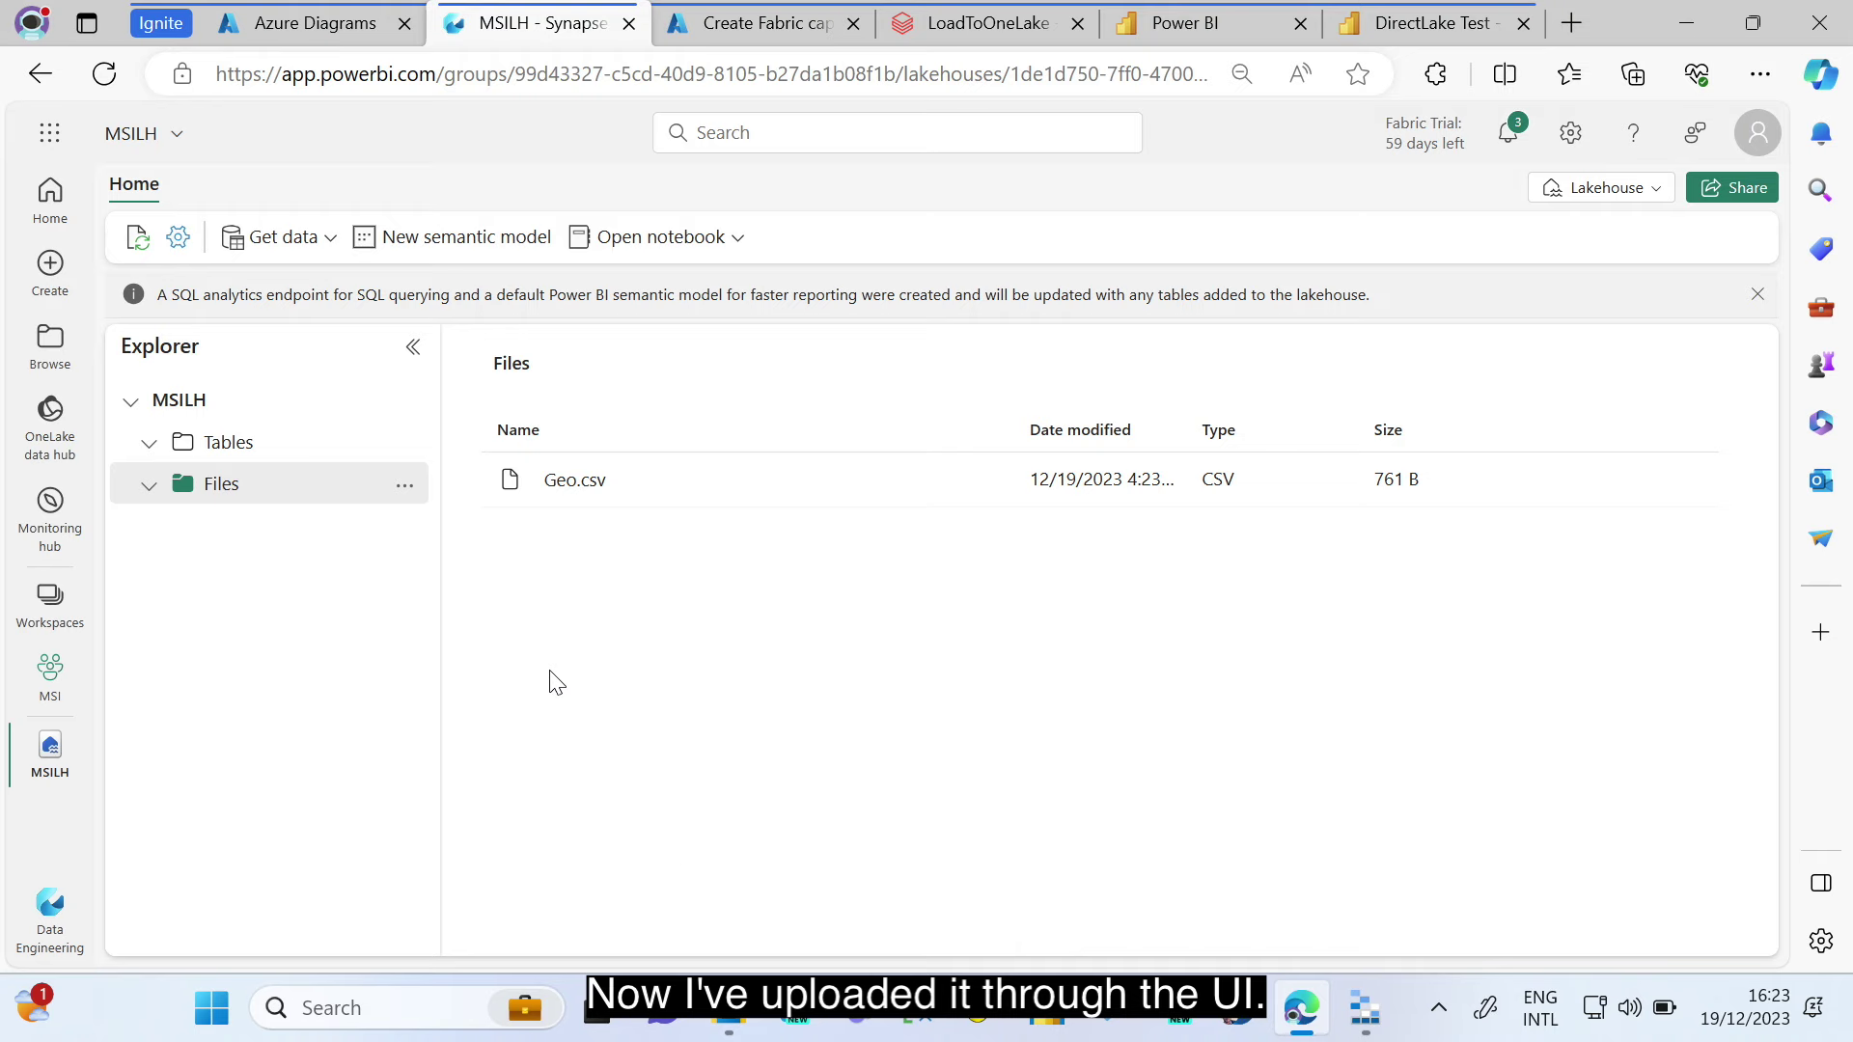
- Switch to File Explorer and sync the OneLake - Microsoft (Preview) folder from OneLake
{"action": "left_click", "coordinate": [729, 1015]}
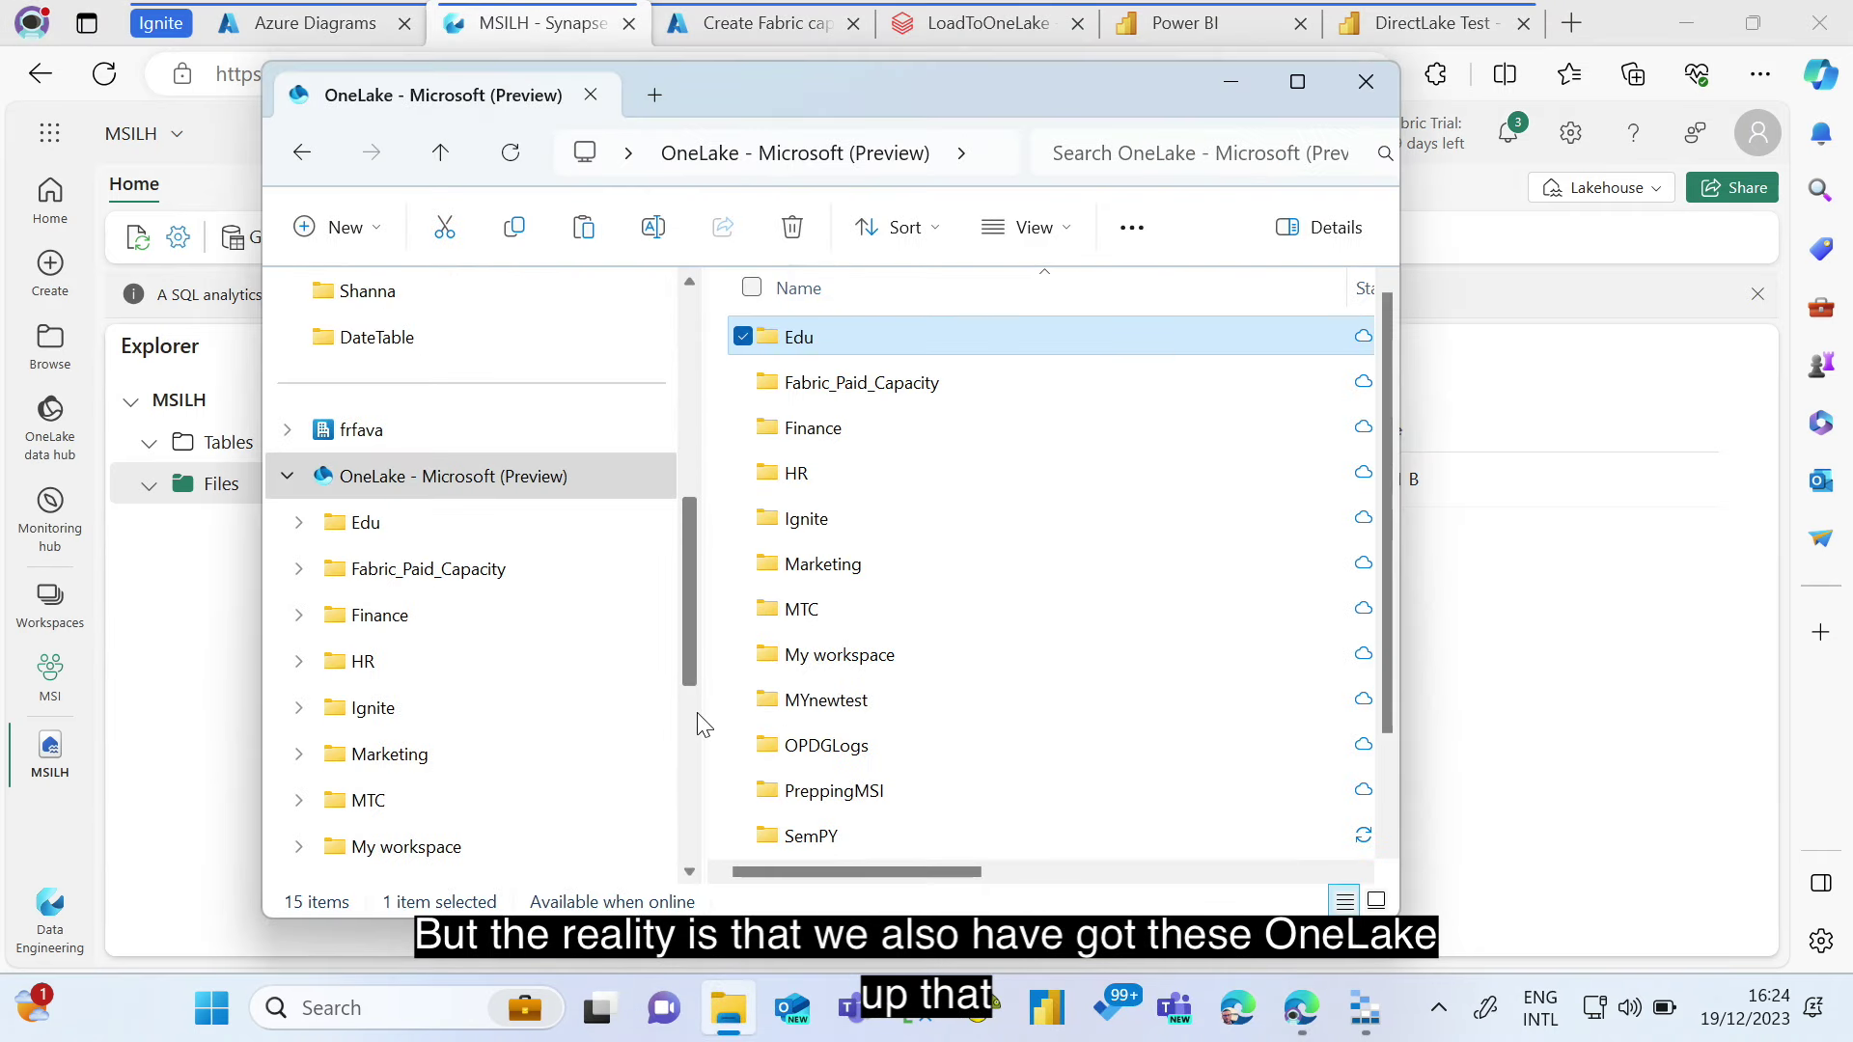
{"action": "left_click", "coordinate": [518, 480]}
{"action": "right_click", "coordinate": [519, 481]}
{"action": "mouse_move", "coordinate": [622, 762]}
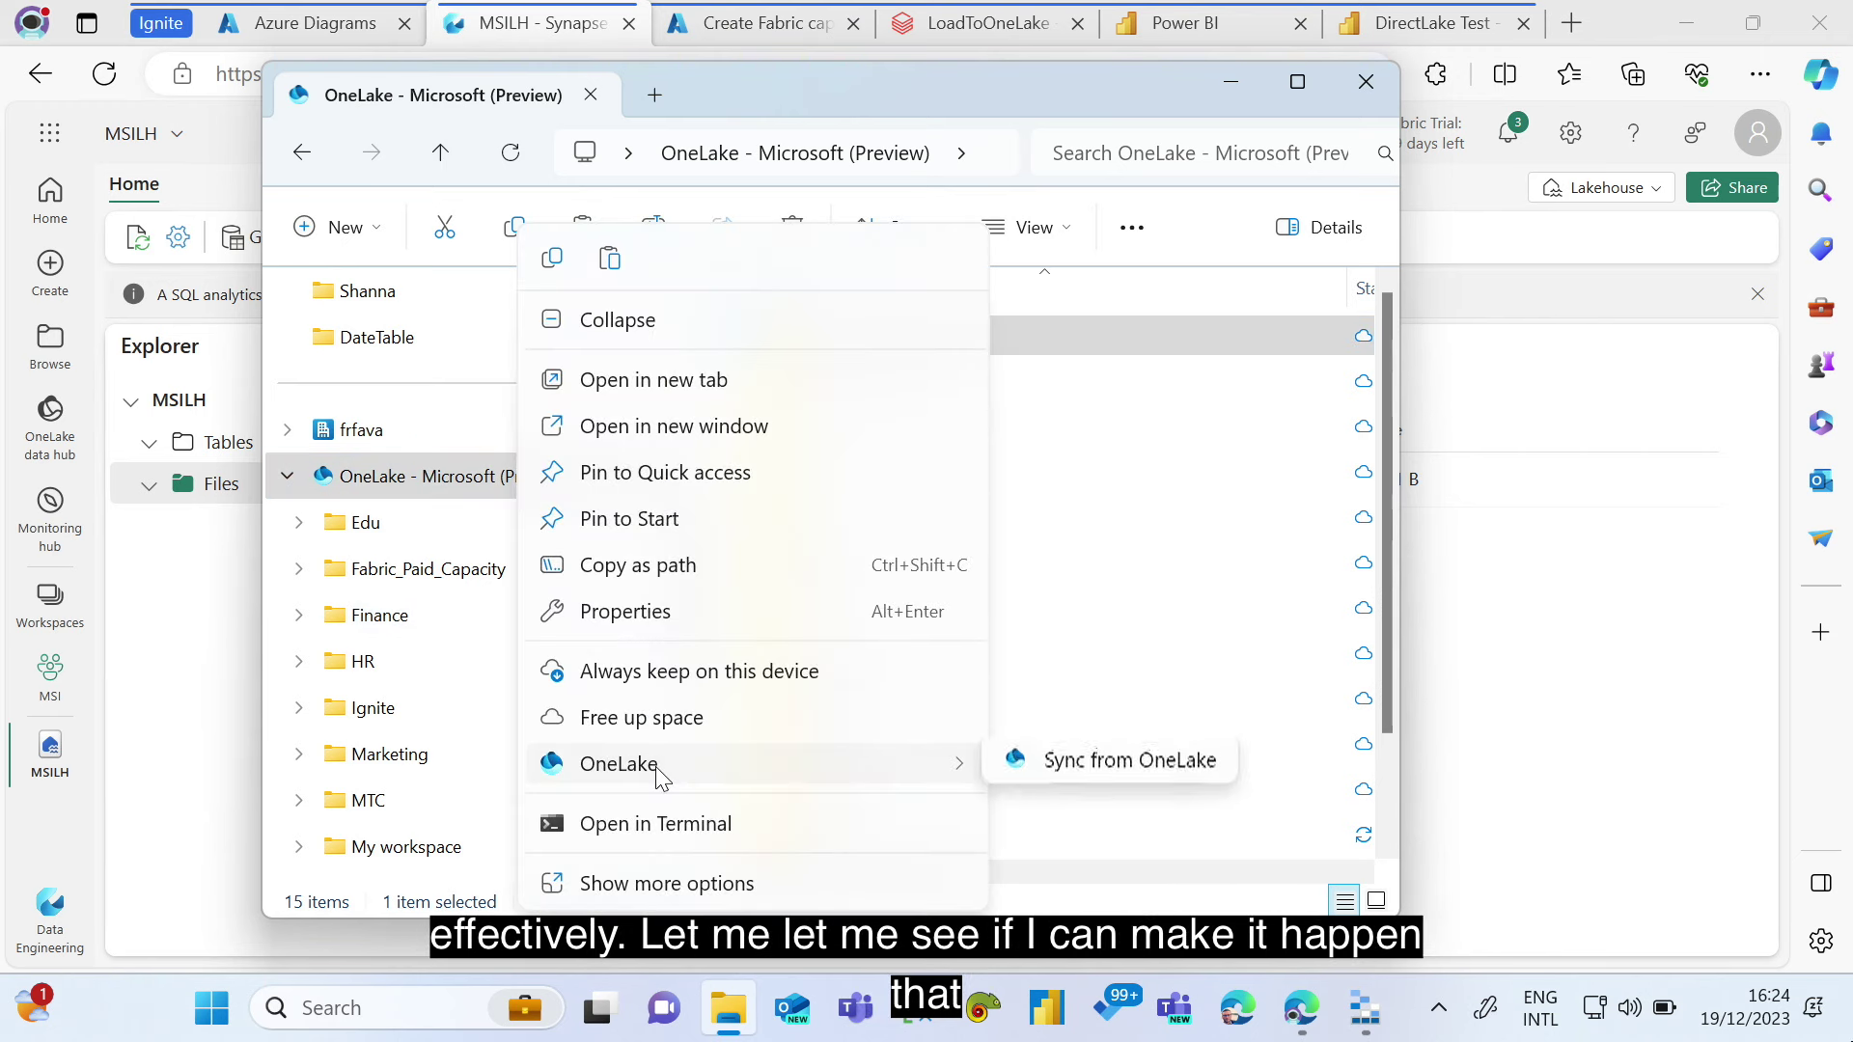
{"action": "left_click", "coordinate": [1061, 770]}
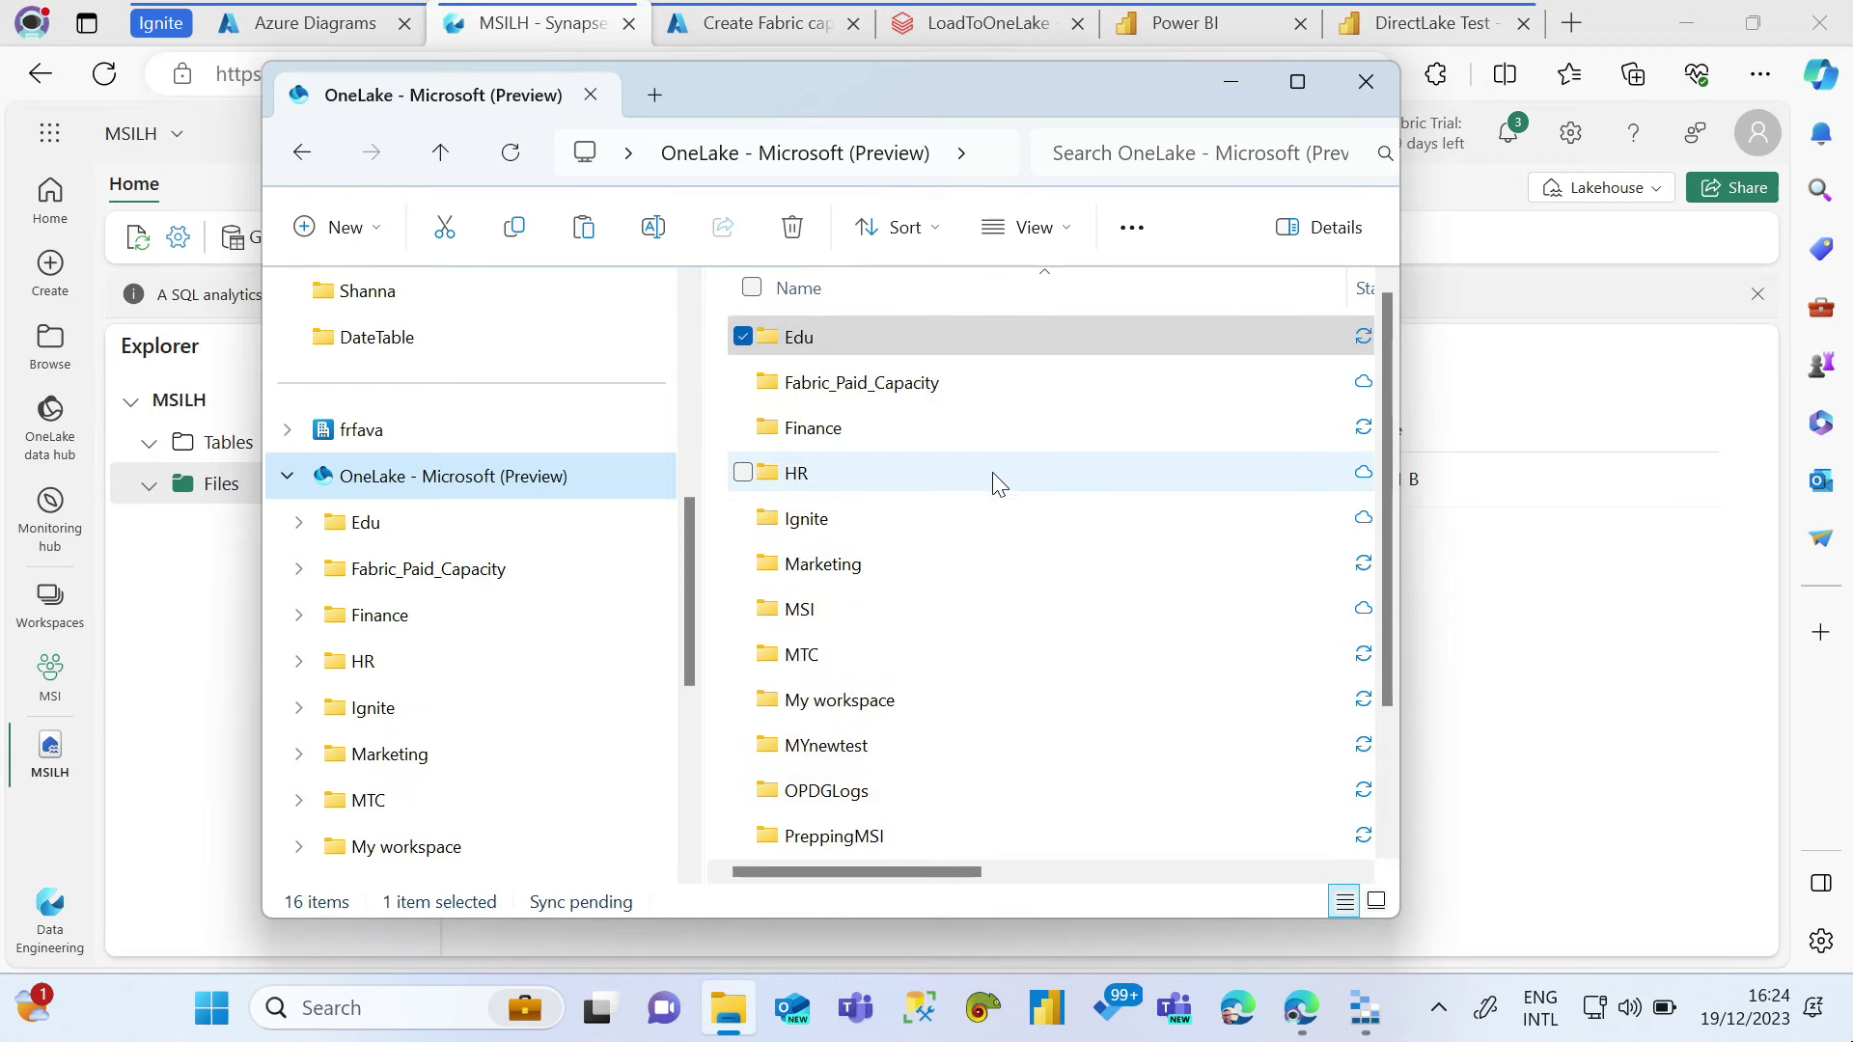
- Browse the synced MSI workspace folder down to MSILH.Lakehouse's Files folder, view its contents and close File Explorer
{"action": "double_click", "coordinate": [864, 608]}
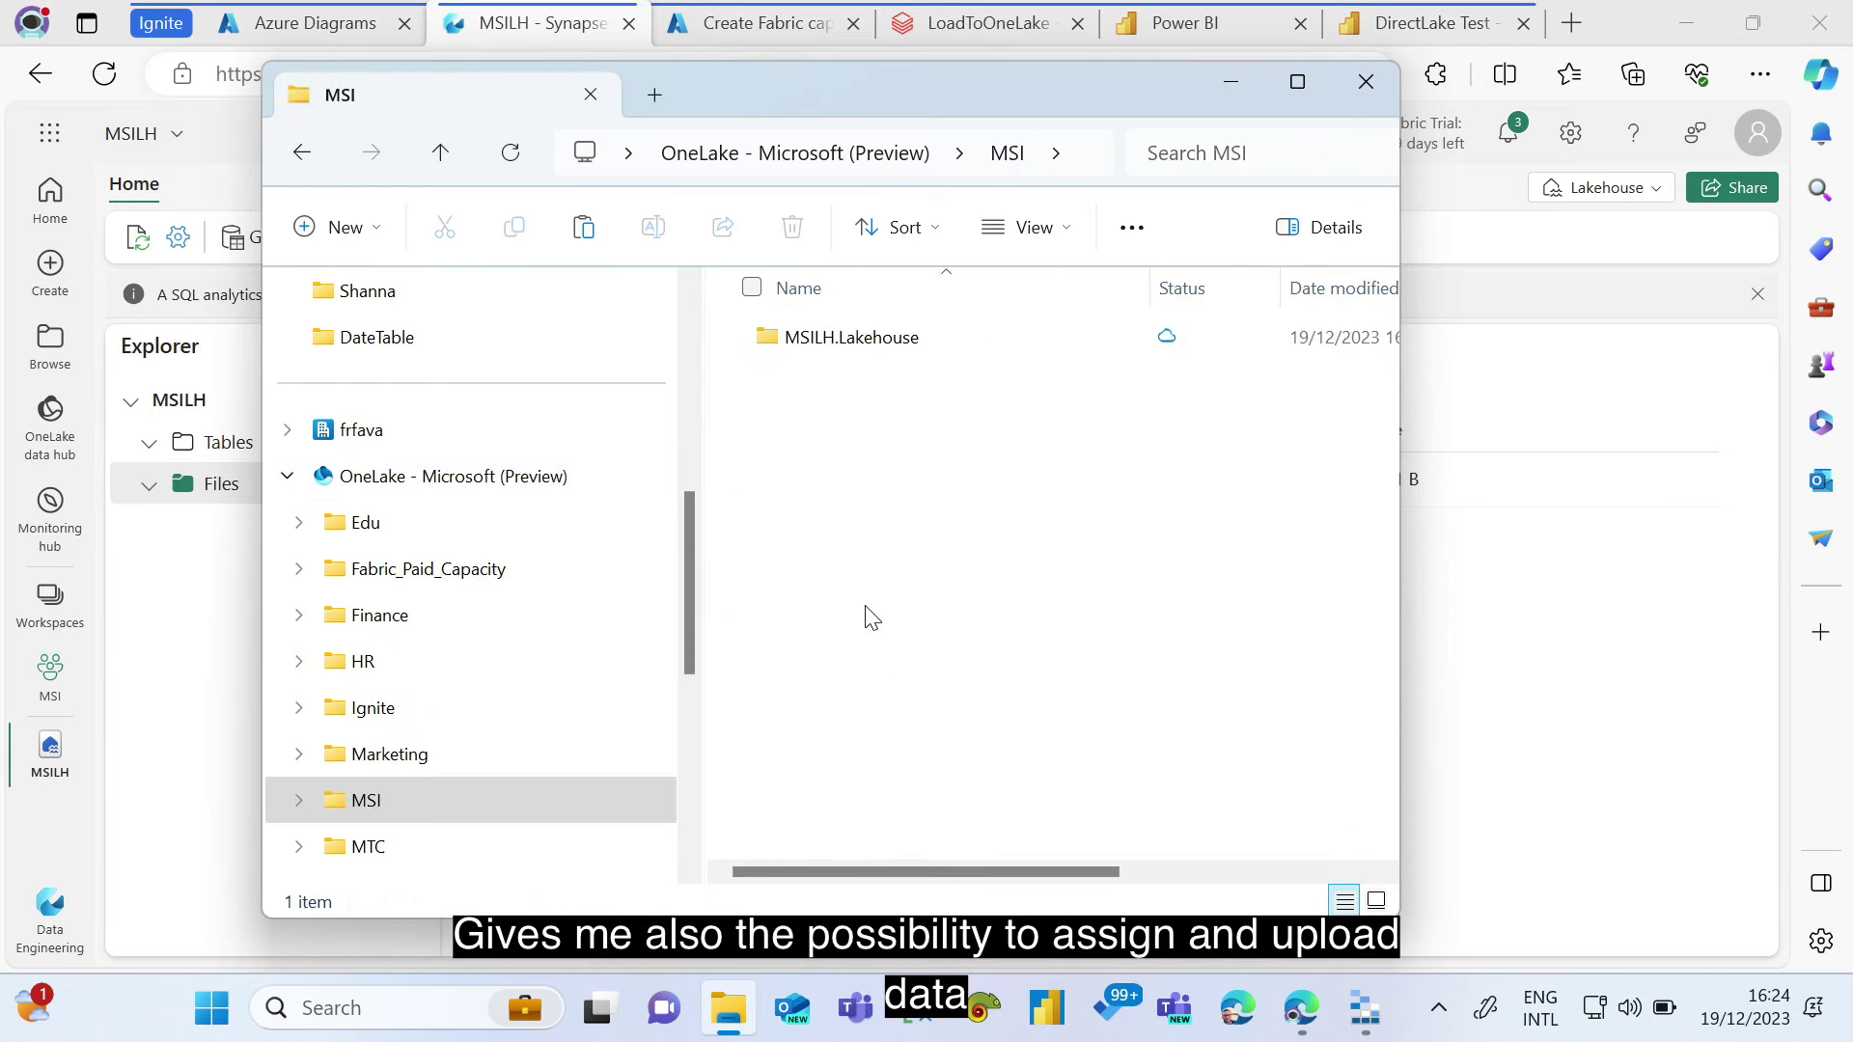
{"action": "left_click", "coordinate": [849, 343]}
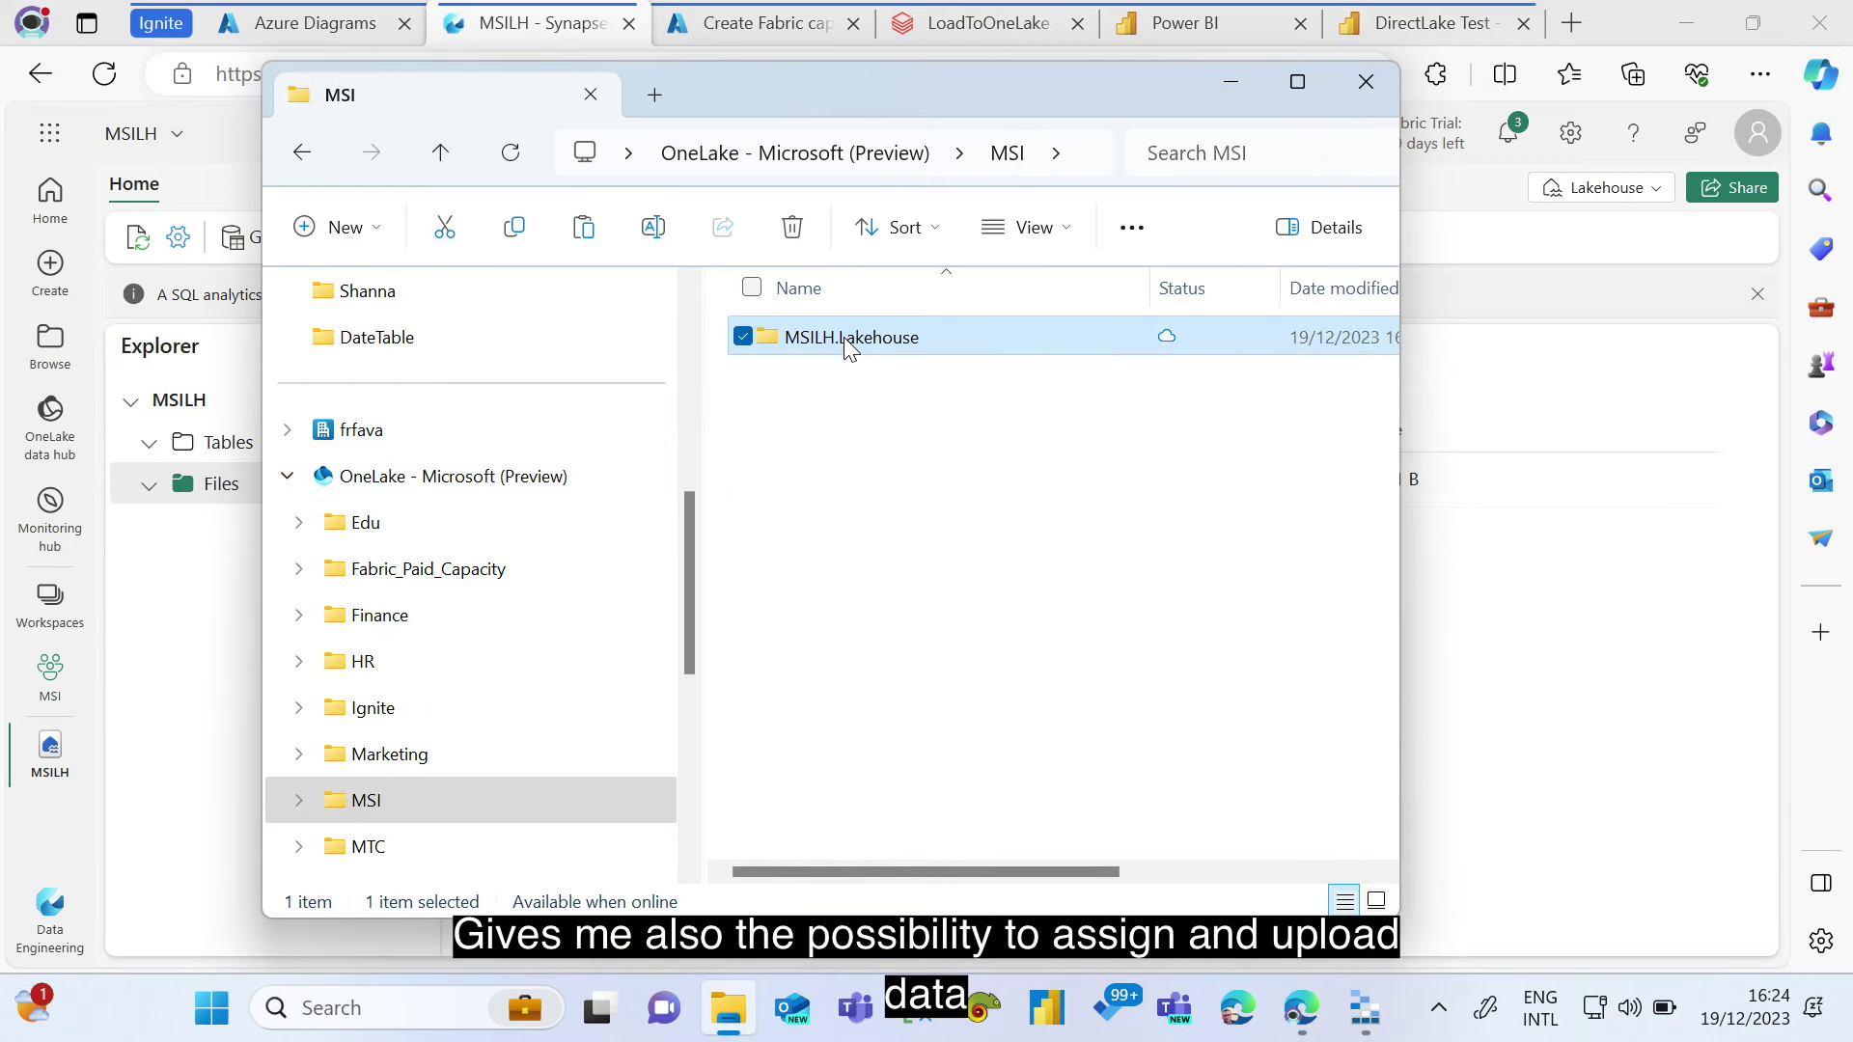
{"action": "double_click", "coordinate": [849, 345]}
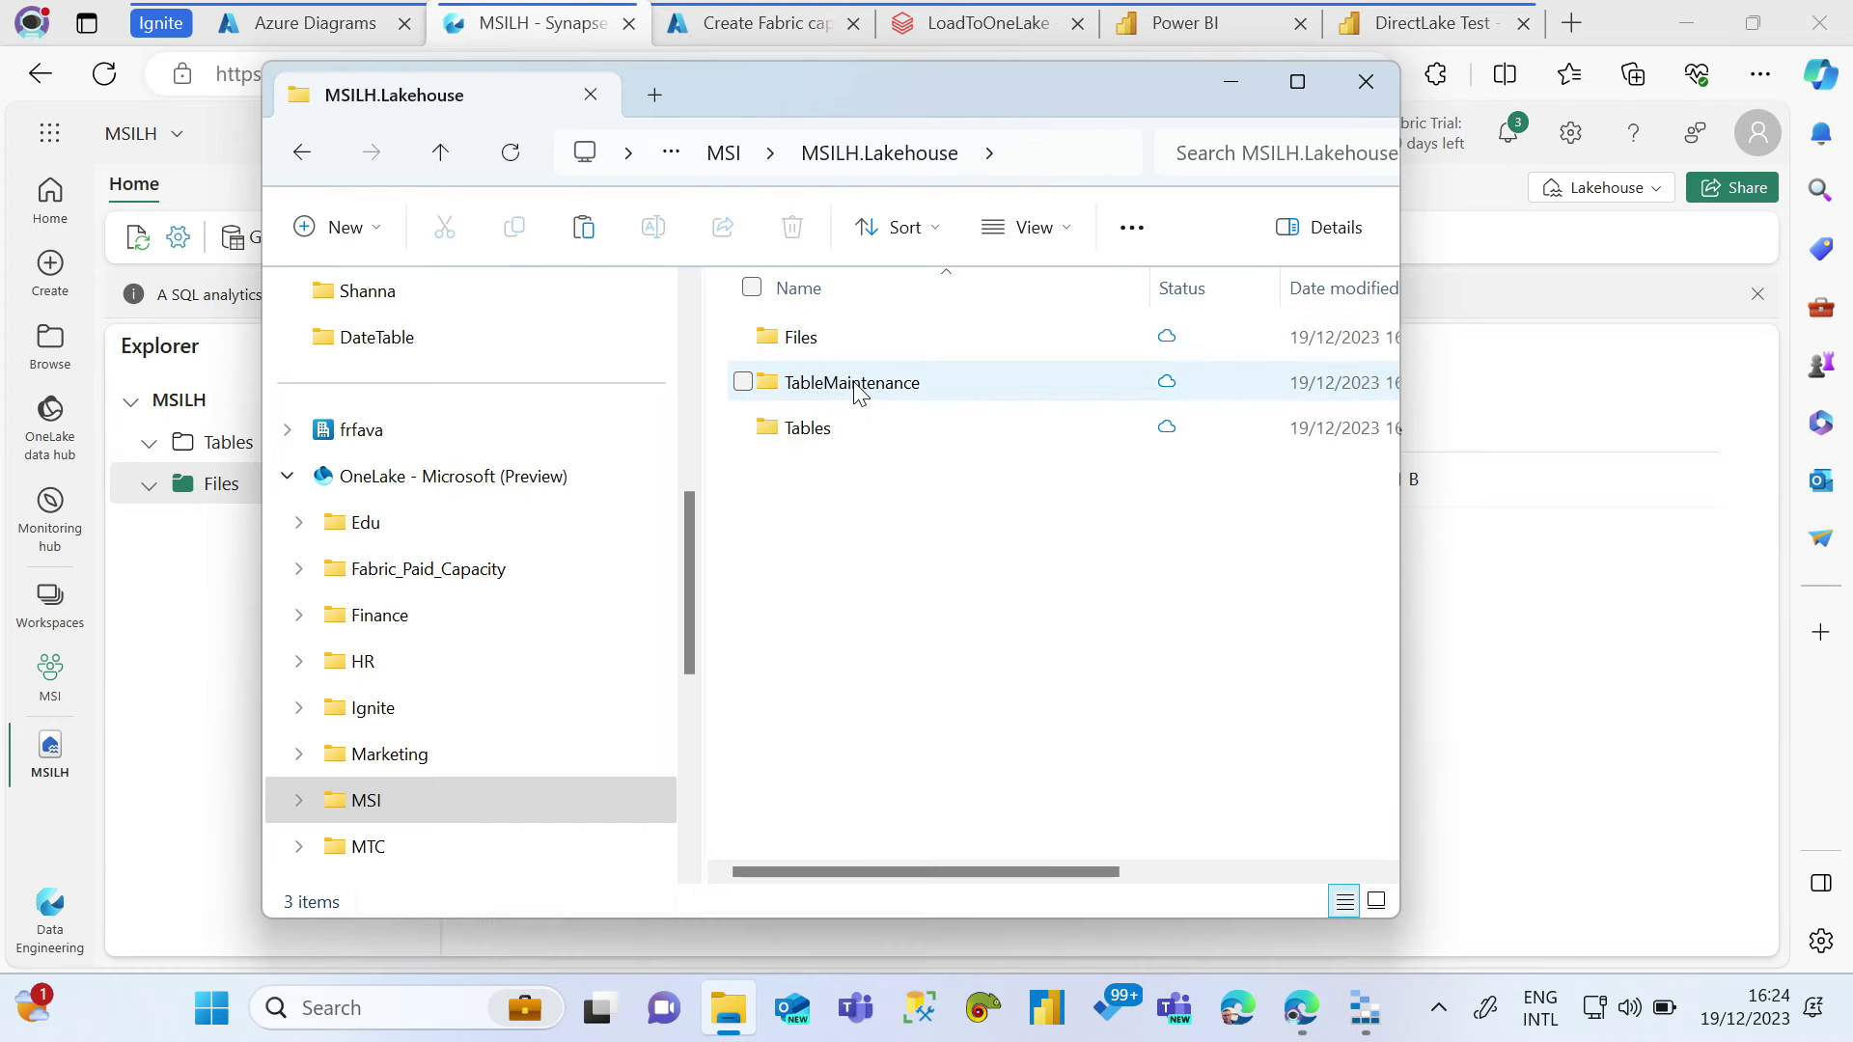
{"action": "left_click", "coordinate": [843, 353]}
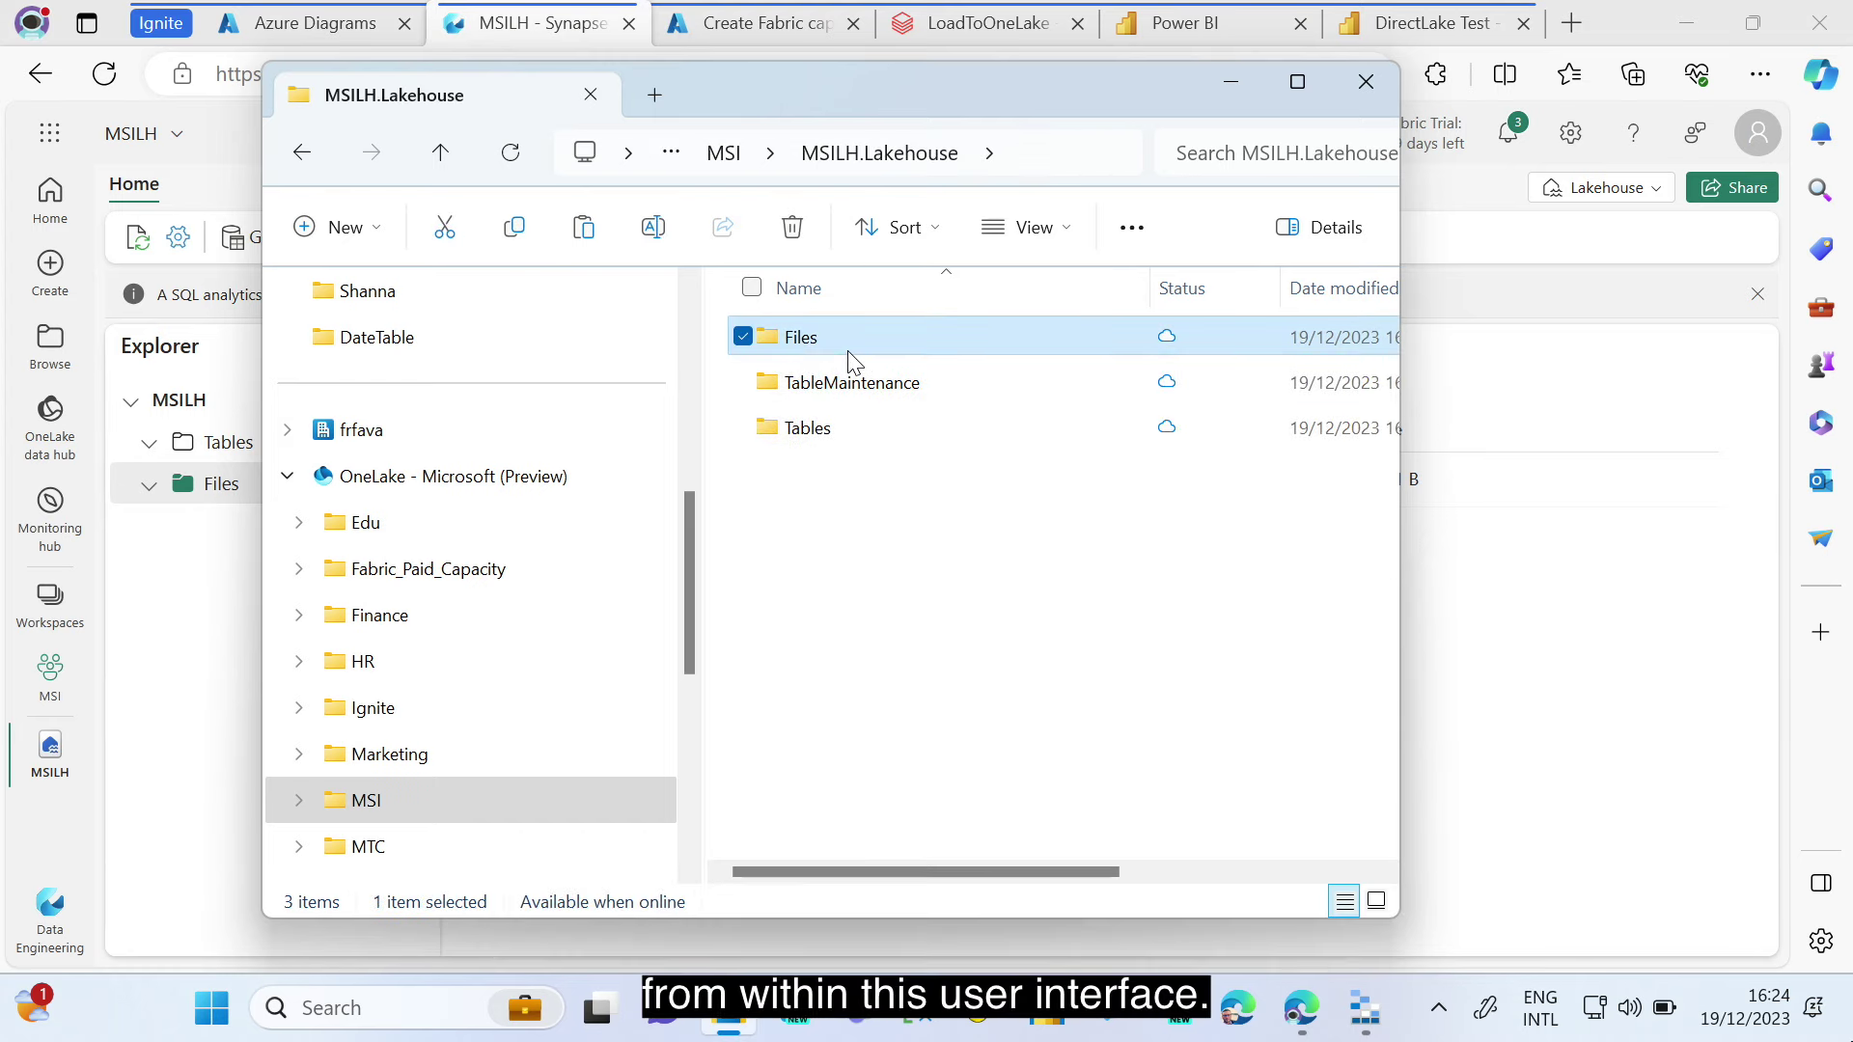
{"action": "double_click", "coordinate": [846, 357]}
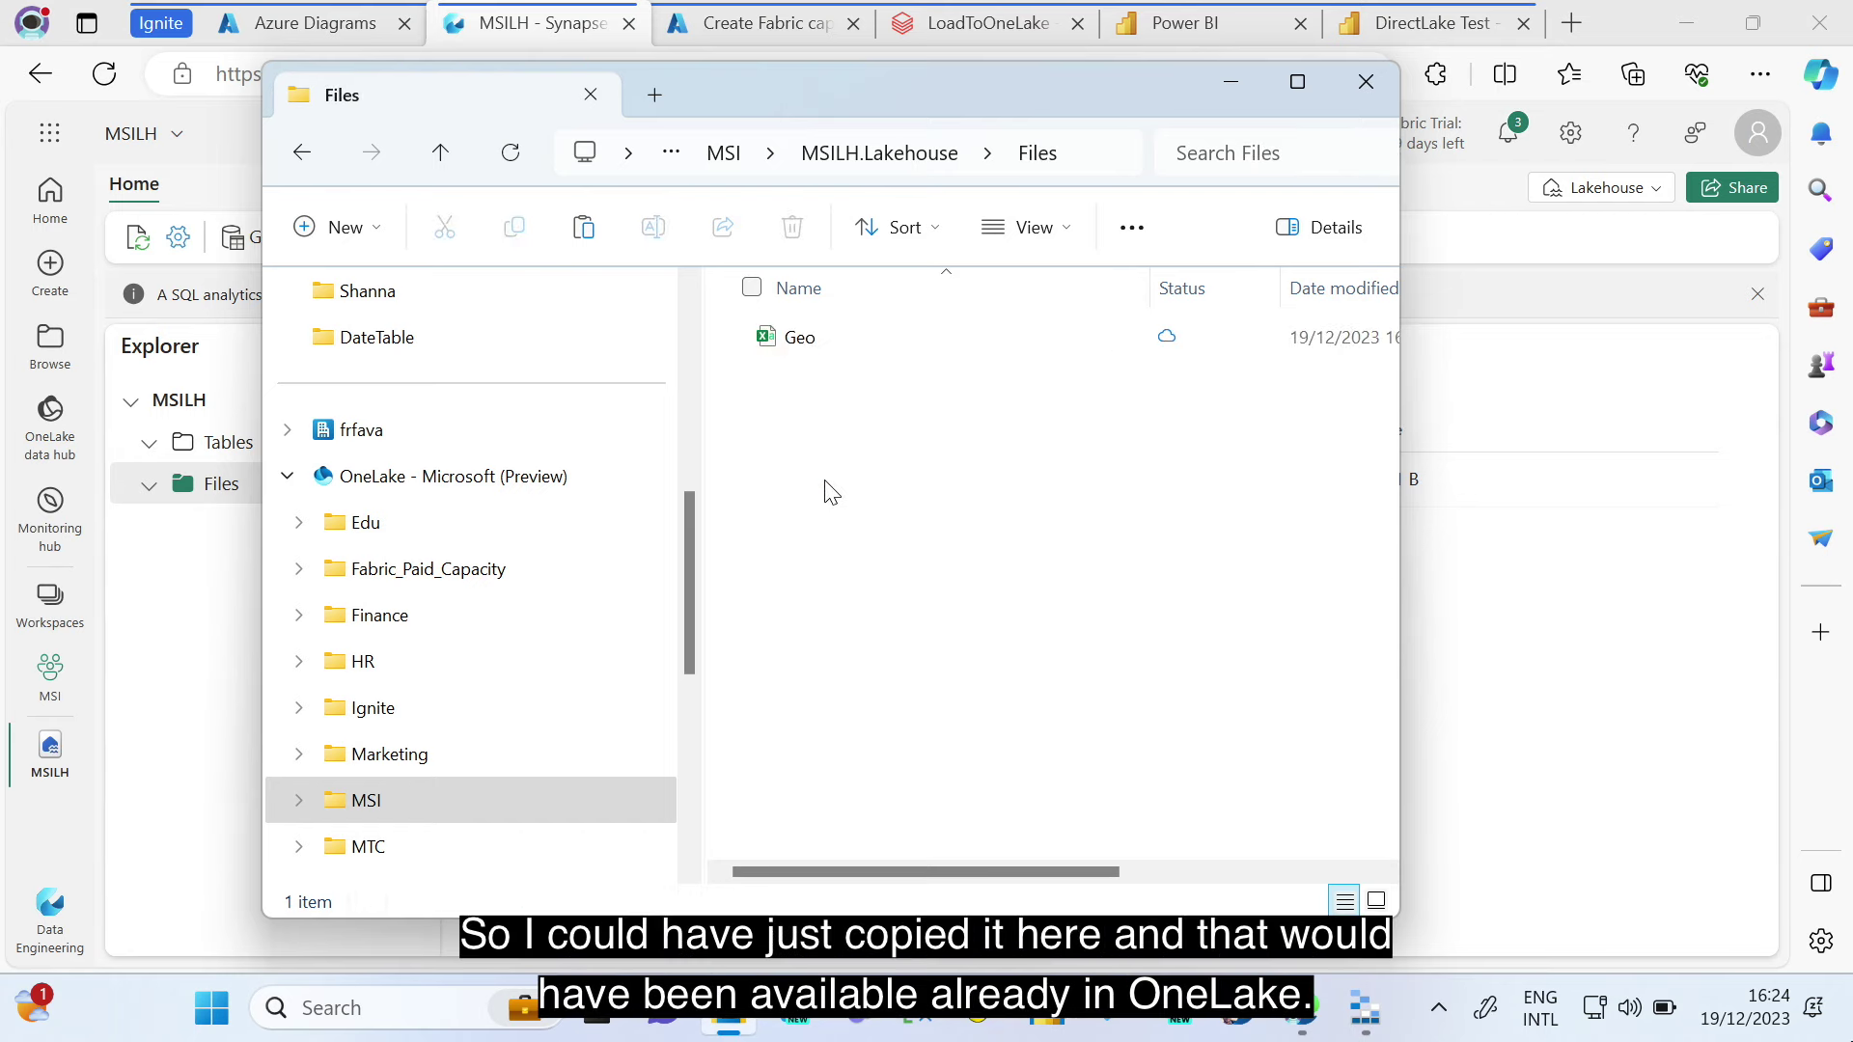
{"action": "left_click", "coordinate": [1365, 81]}
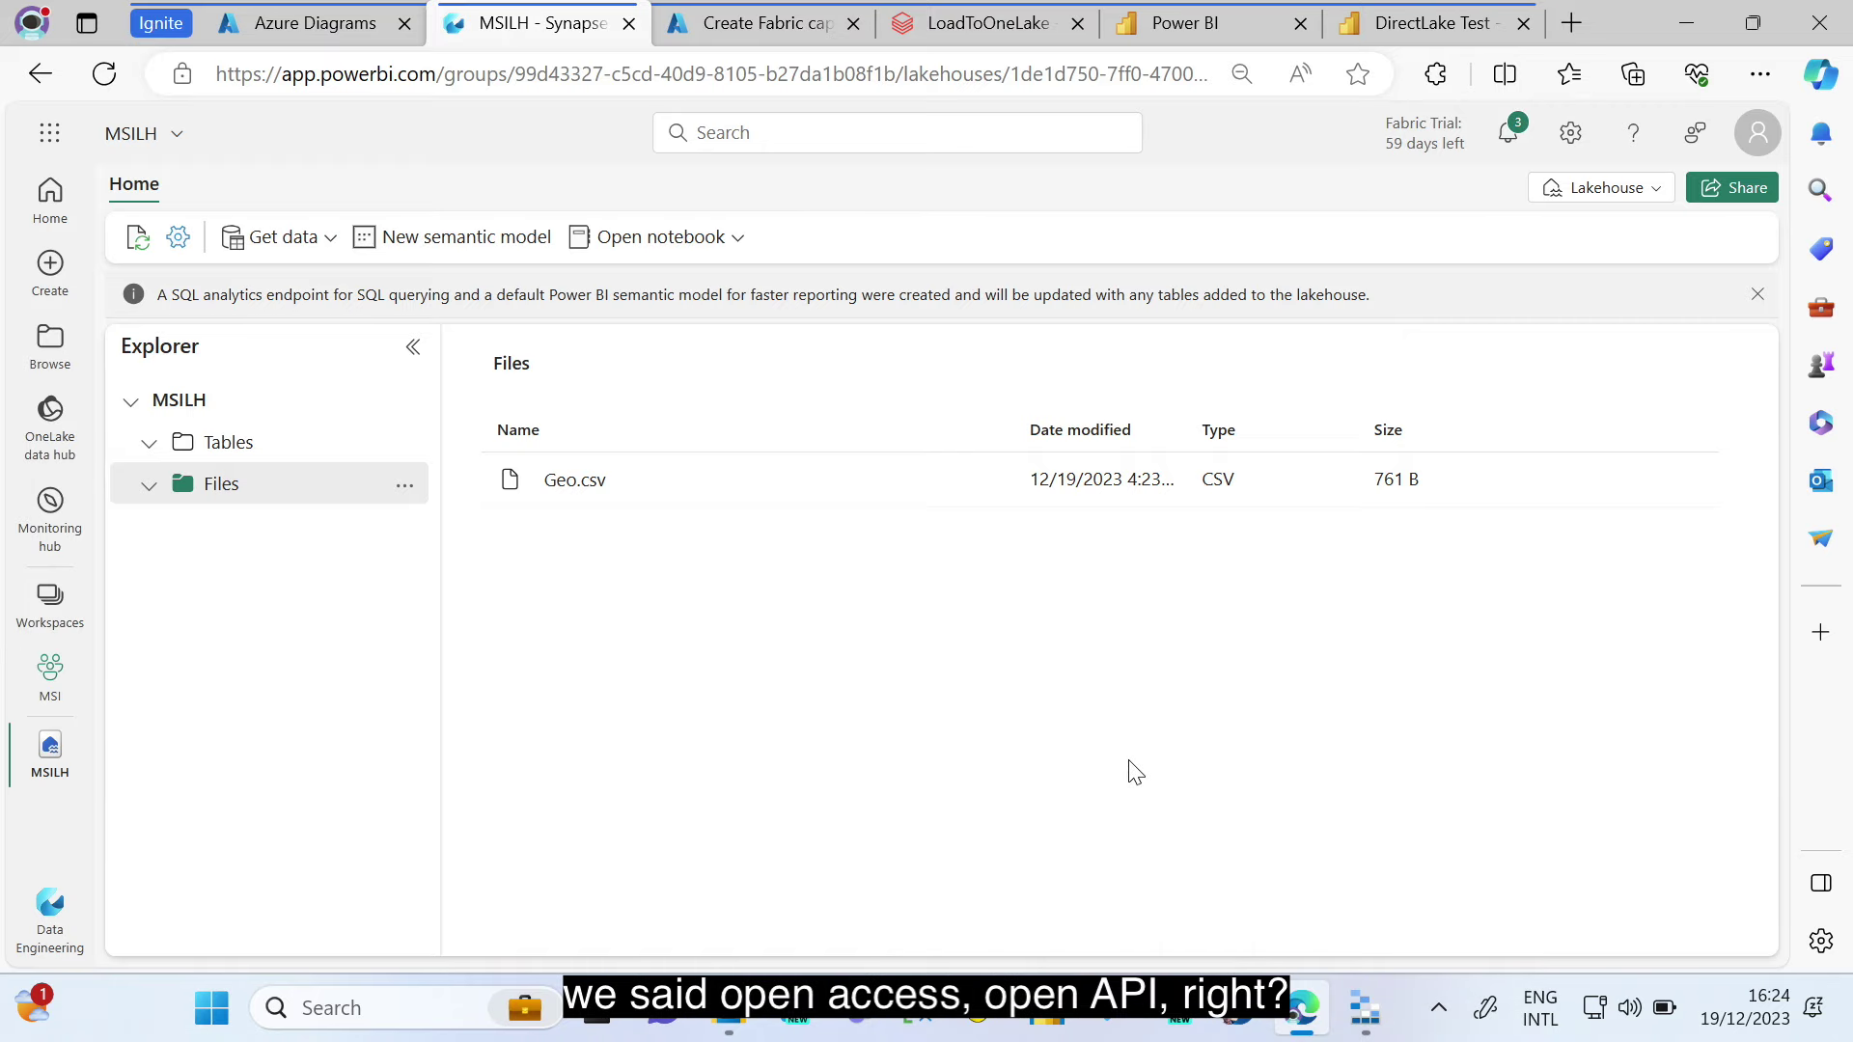
- Switch to Azure Storage Explorer, widen the explorer pane to view the PreppingMSI container's full URL, and return to the browser
{"action": "left_click", "coordinate": [1366, 1008]}
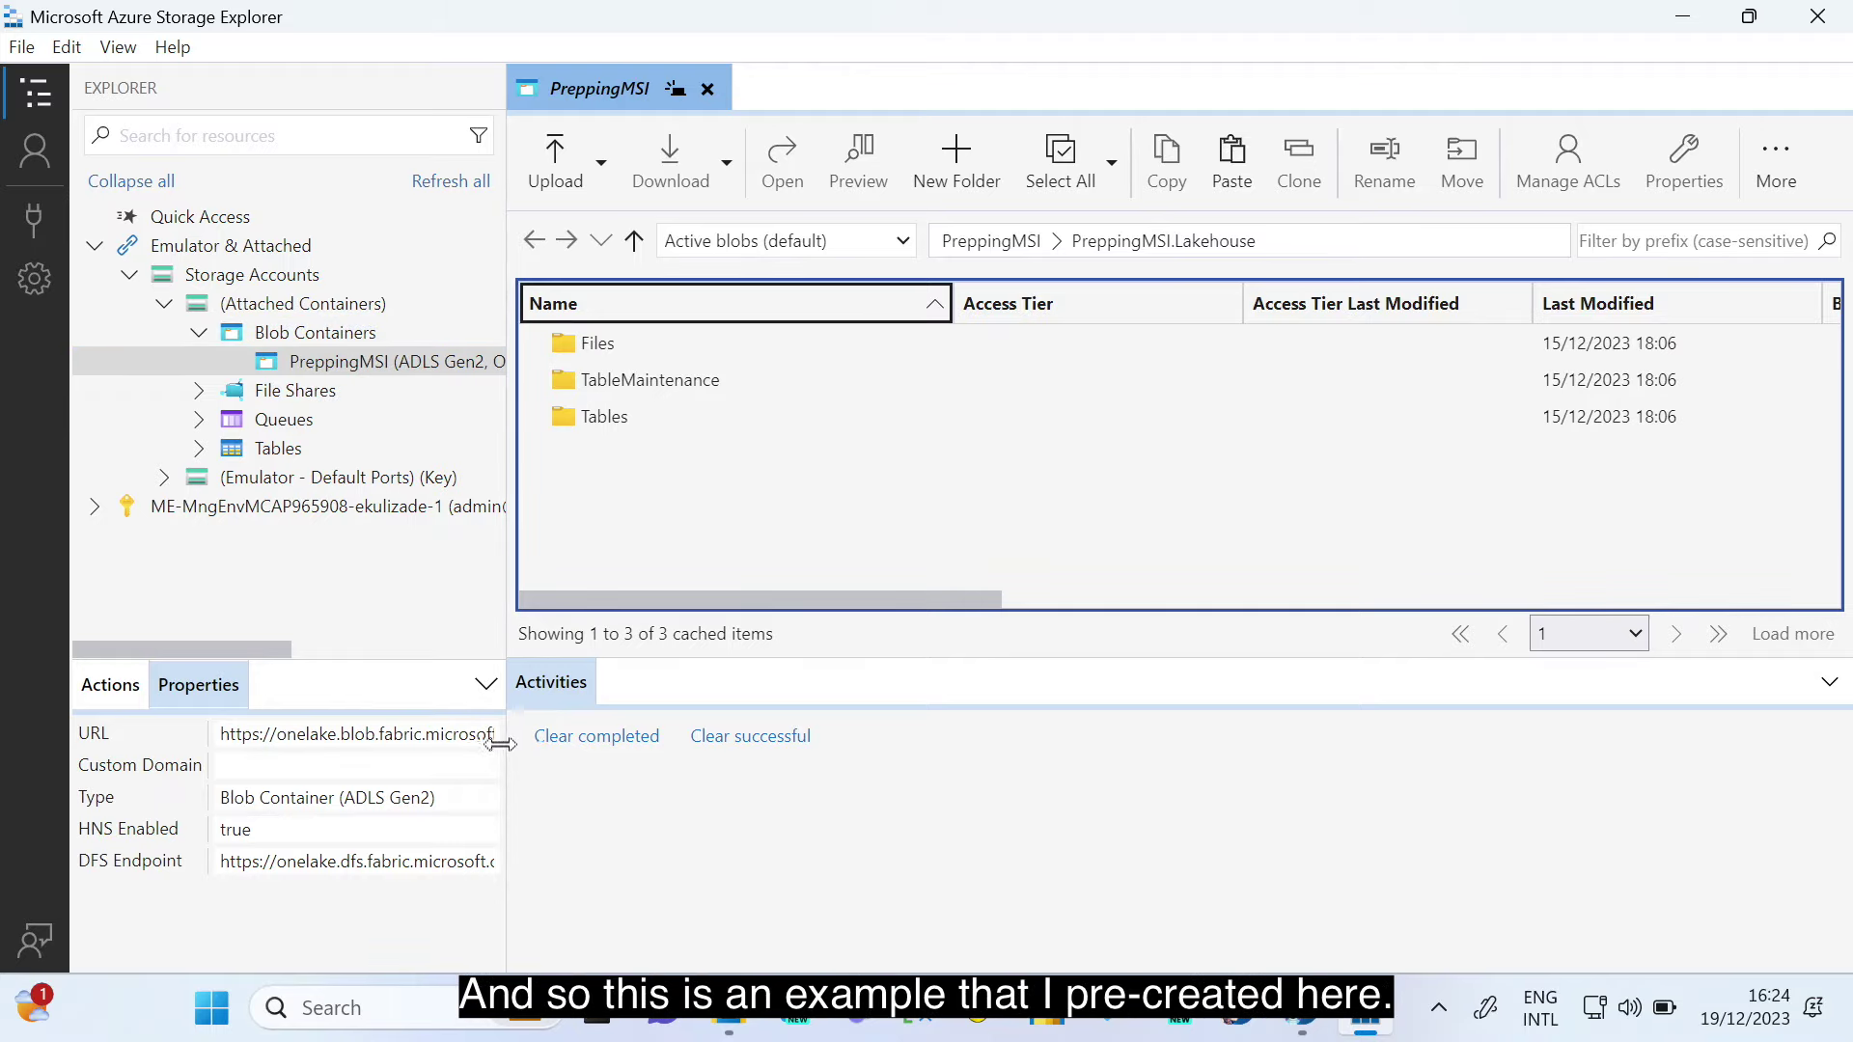
{"action": "left_click_drag", "start_coordinate": [499, 743], "coordinate": [931, 724]}
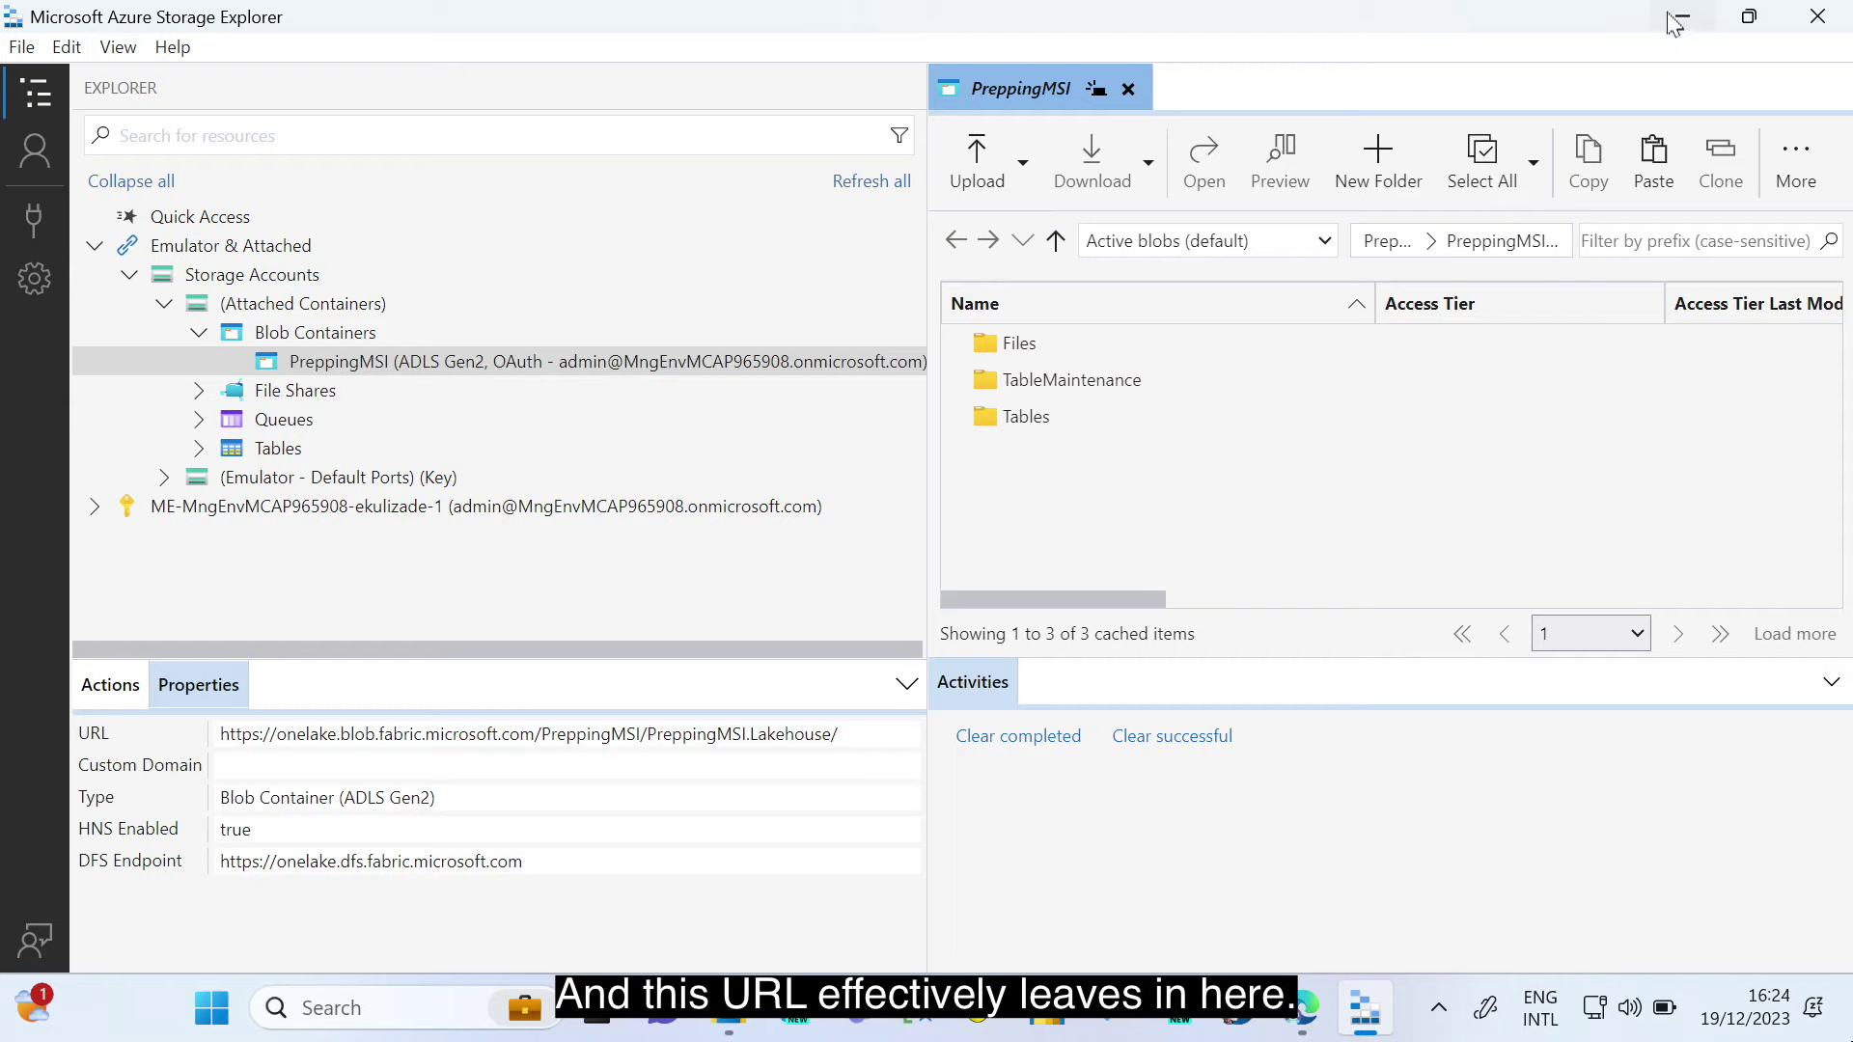
{"action": "left_click", "coordinate": [1676, 21]}
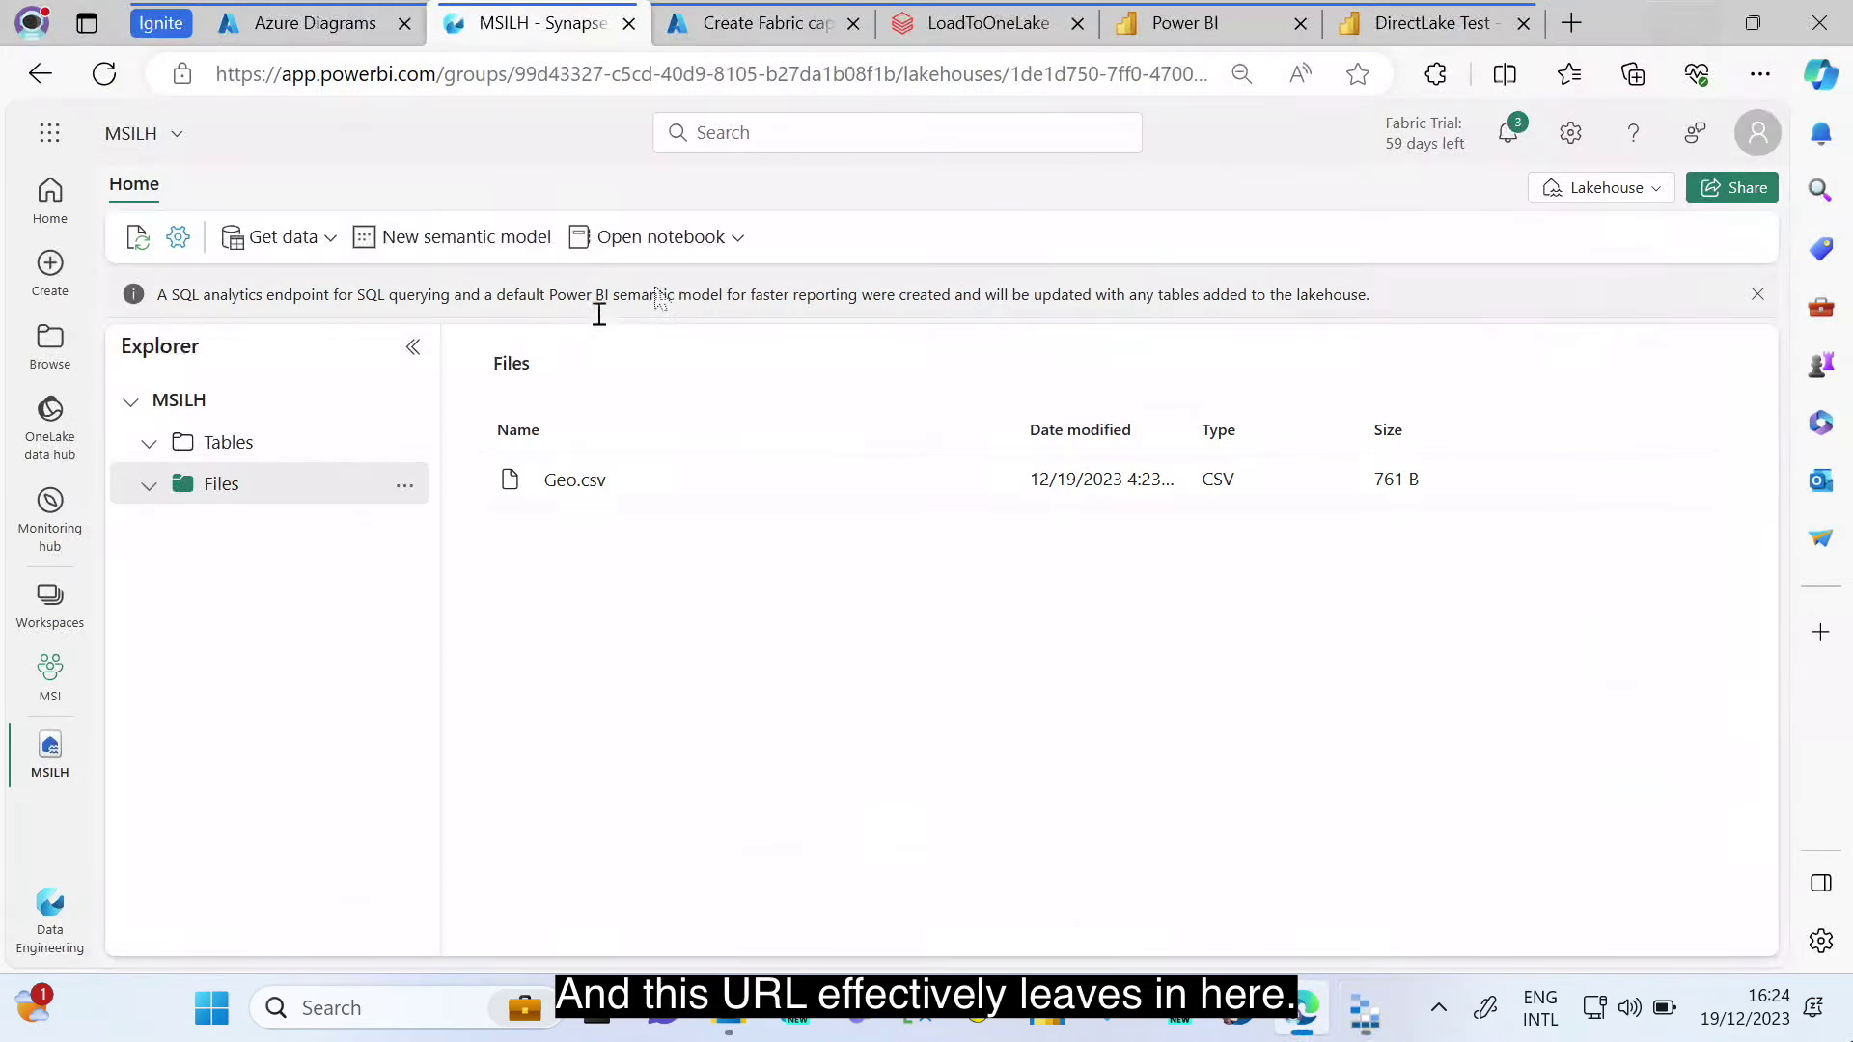
- View the URL in the Files folder's properties and close the properties
{"action": "left_click", "coordinate": [405, 485]}
{"action": "left_click", "coordinate": [501, 684]}
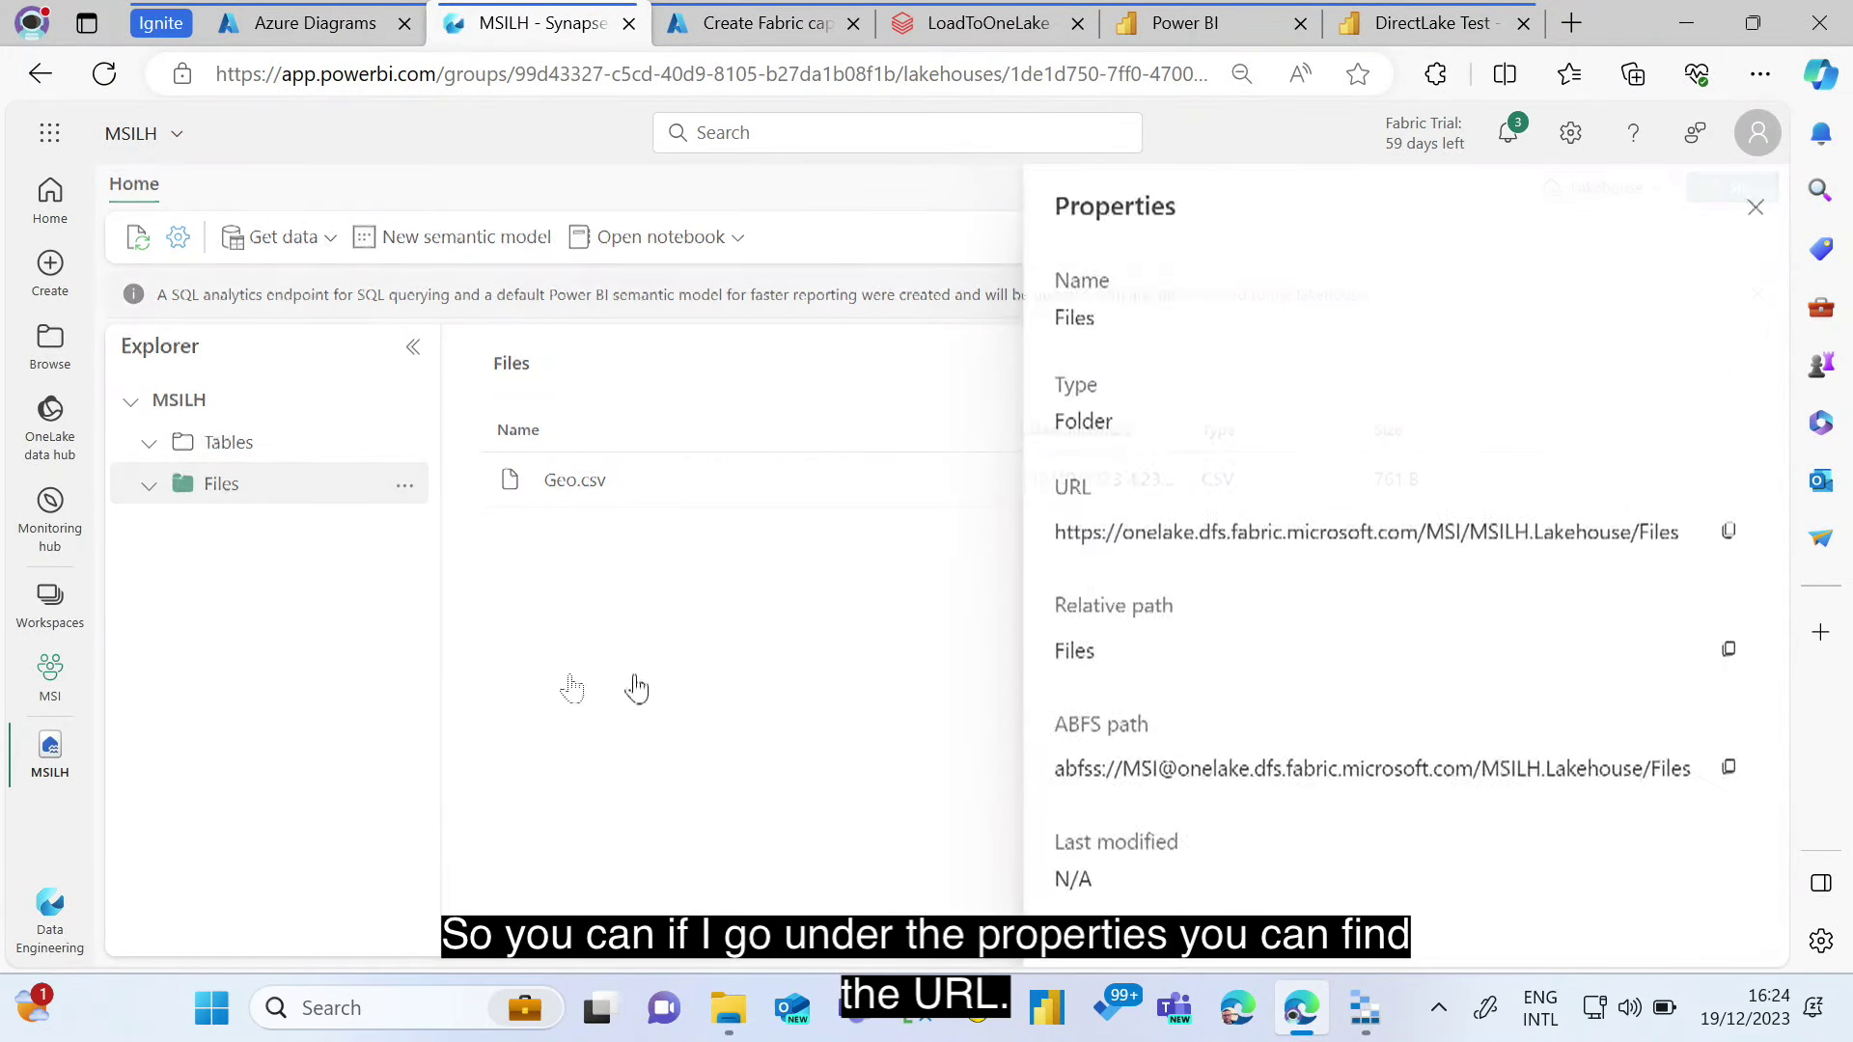
{"action": "left_click_drag", "start_coordinate": [1067, 532], "coordinate": [1555, 532]}
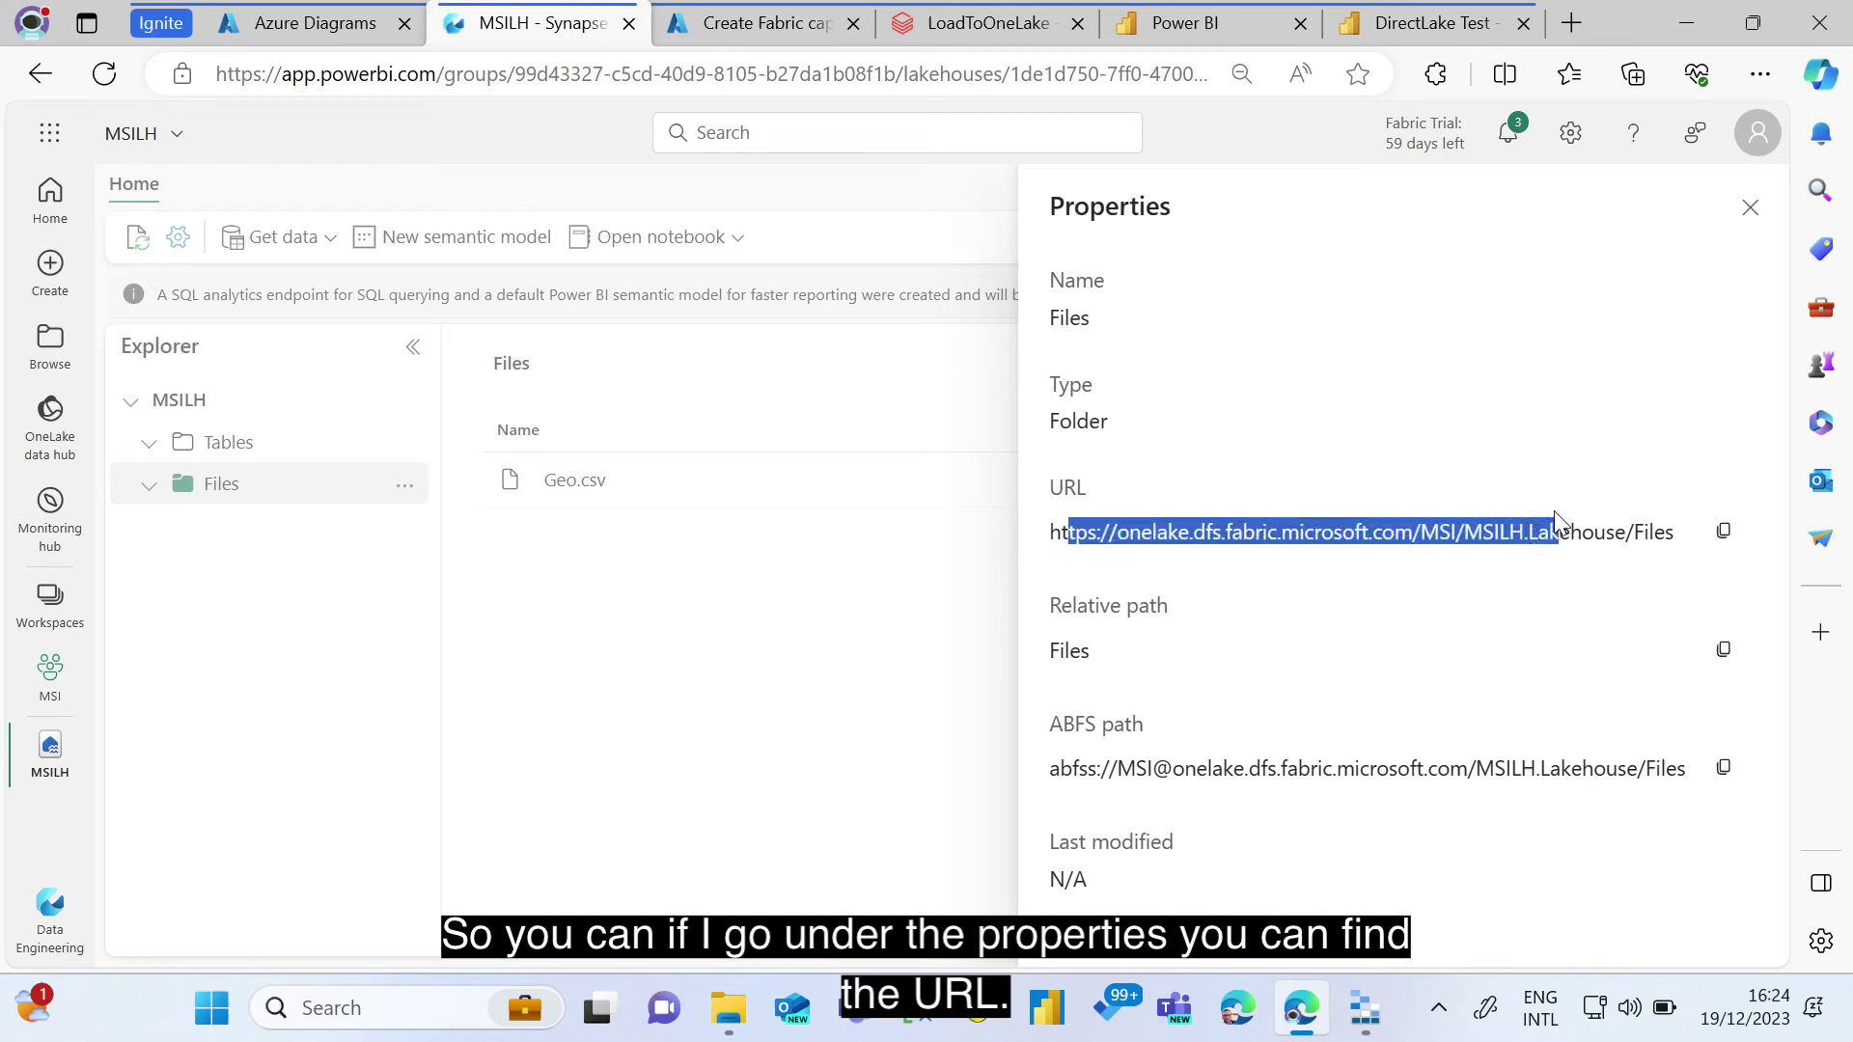
{"action": "left_click", "coordinate": [862, 629]}
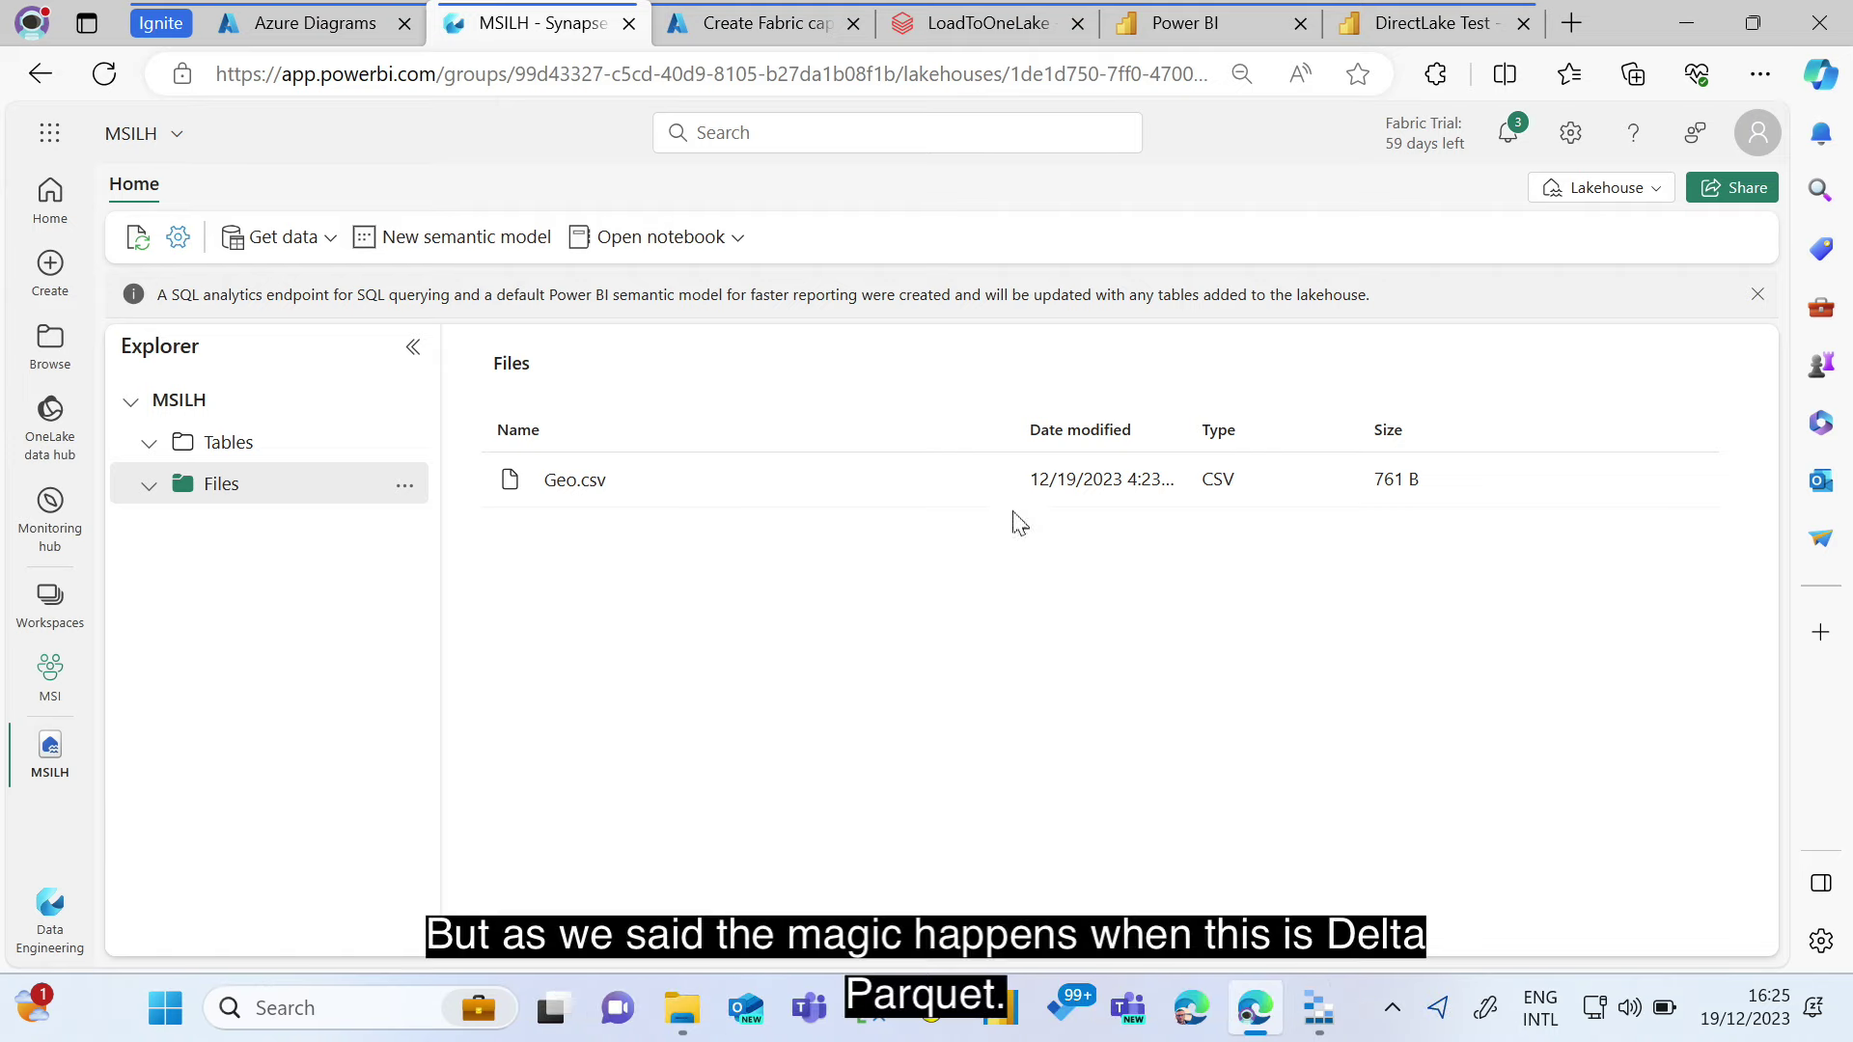
- Load Geo.csv into a new table named geo, using its header for column names and a comma separator
{"action": "left_click", "coordinate": [975, 482]}
{"action": "mouse_move", "coordinate": [969, 522]}
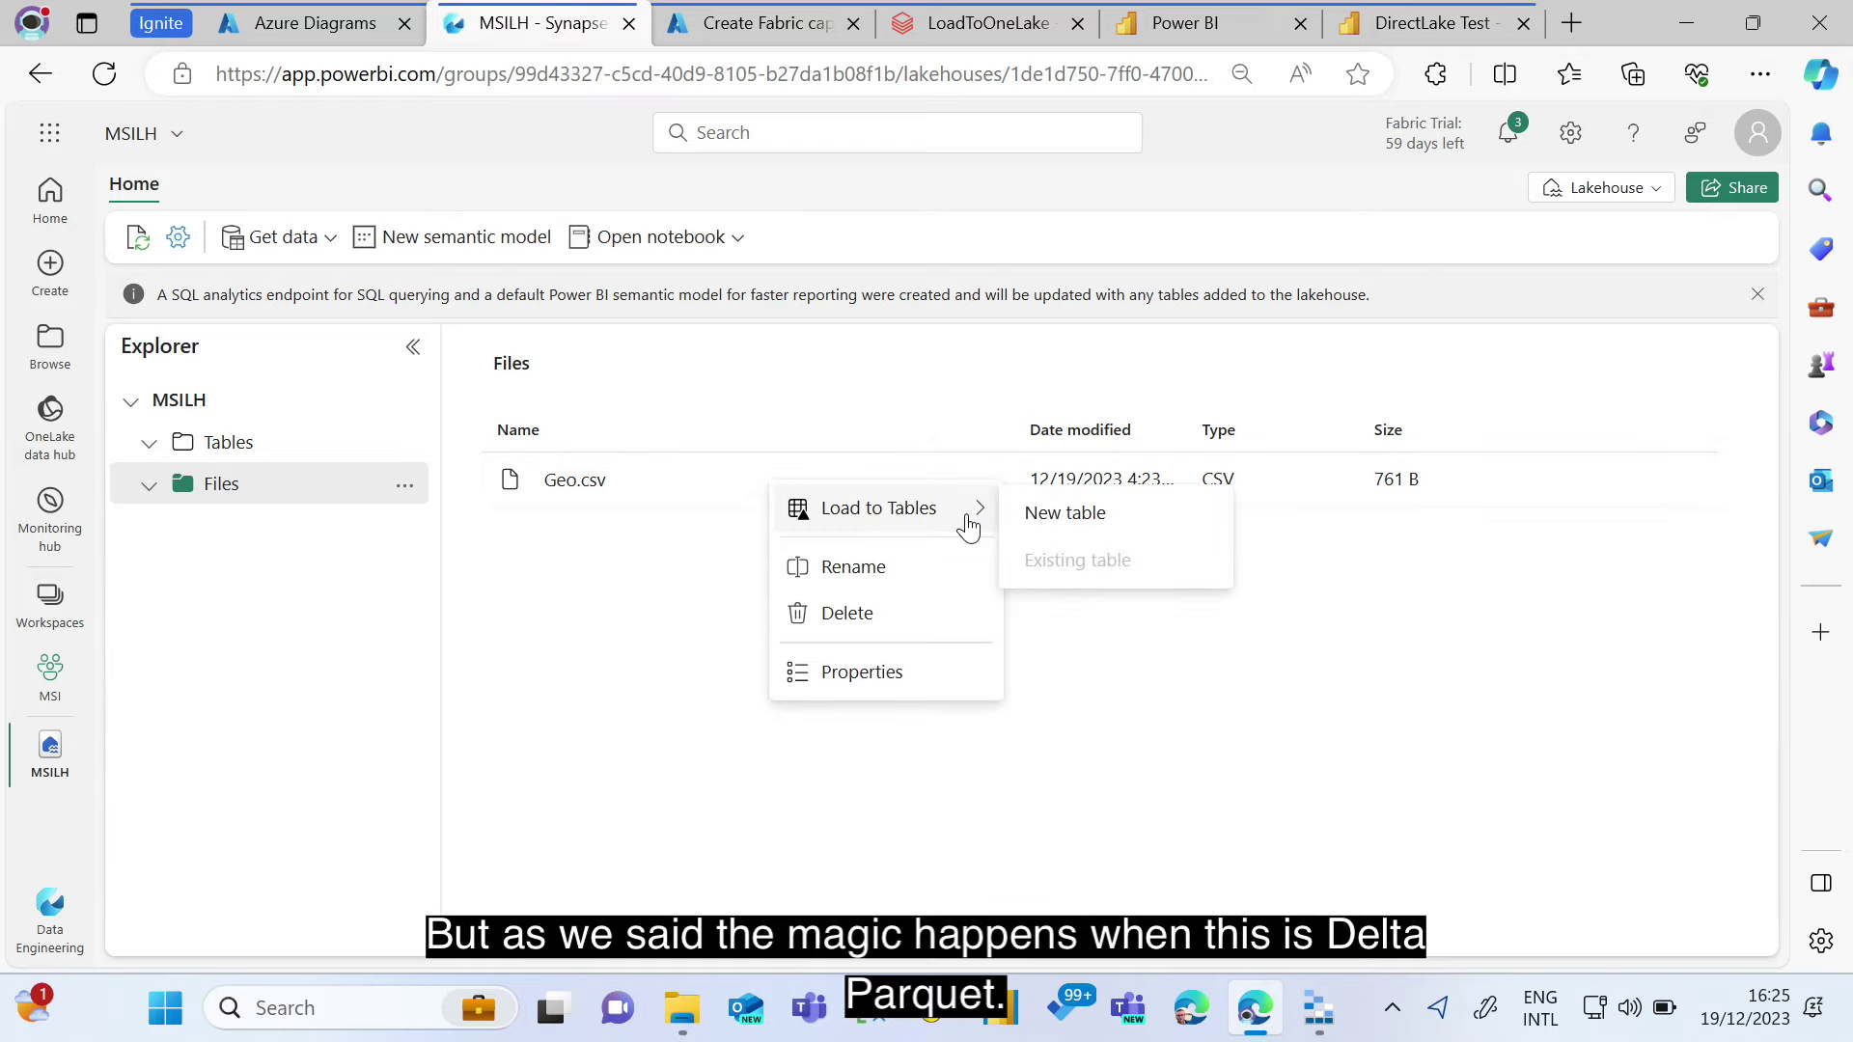
{"action": "left_click", "coordinate": [1064, 515]}
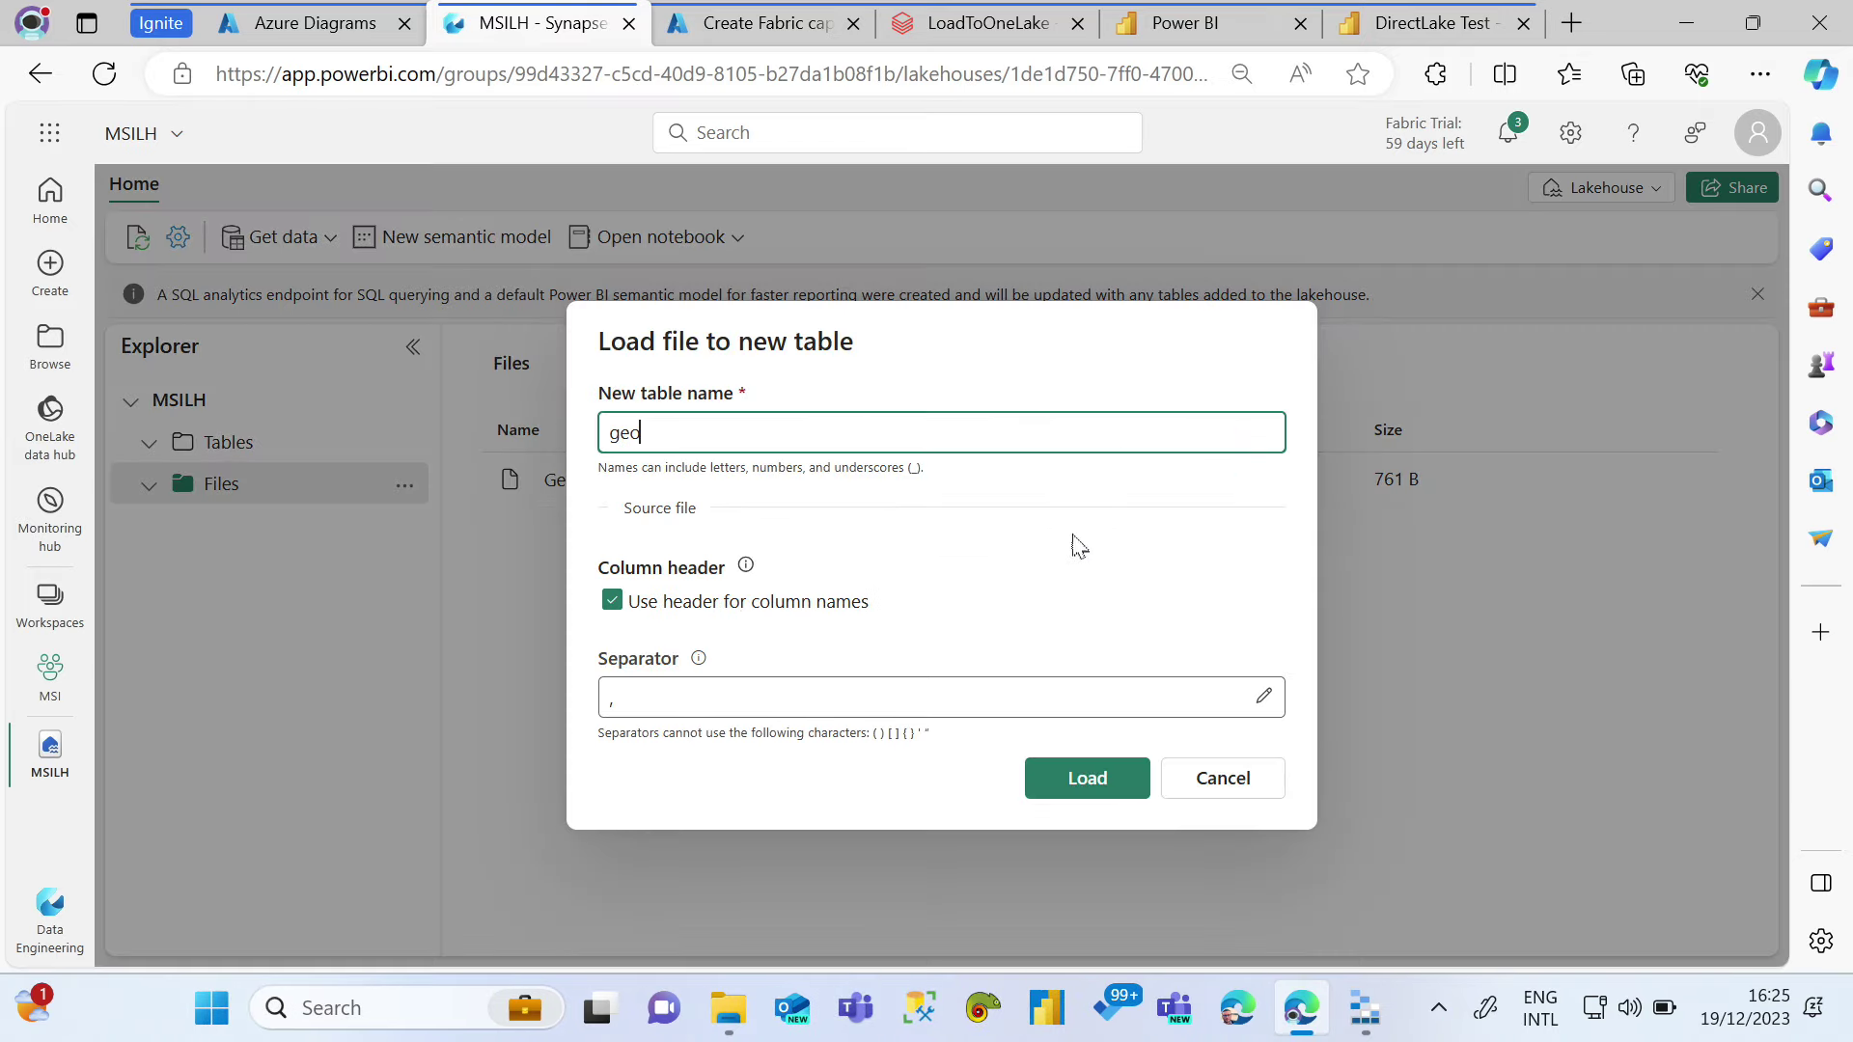
{"action": "left_click", "coordinate": [1077, 791]}
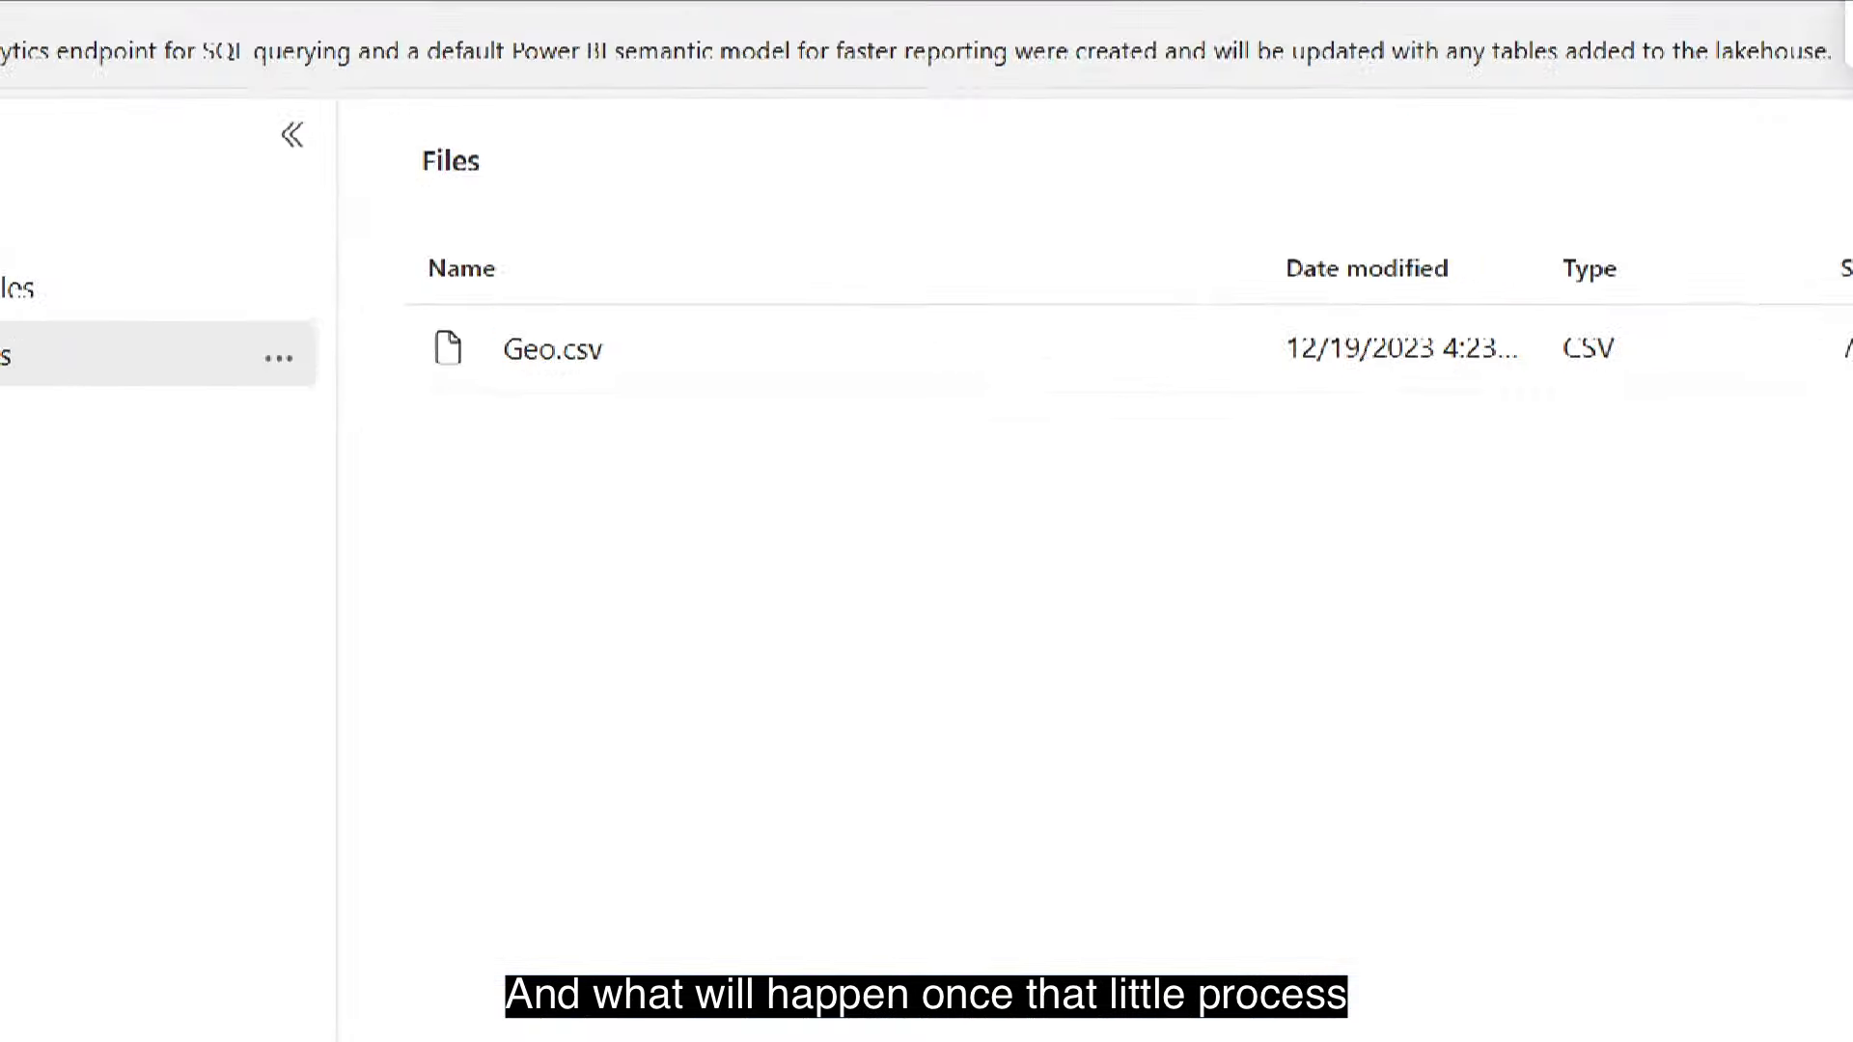
{"action": "mouse_move", "coordinate": [279, 407]}
{"action": "left_mouse_down"}
{"action": "mouse_move", "coordinate": [373, 517]}
{"action": "mouse_move", "coordinate": [689, 514]}
{"action": "left_mouse_up"}
{"action": "mouse_move", "coordinate": [514, 494]}
{"action": "left_mouse_down"}
{"action": "mouse_move", "coordinate": [531, 462]}
{"action": "mouse_move", "coordinate": [508, 481]}
{"action": "left_mouse_up"}
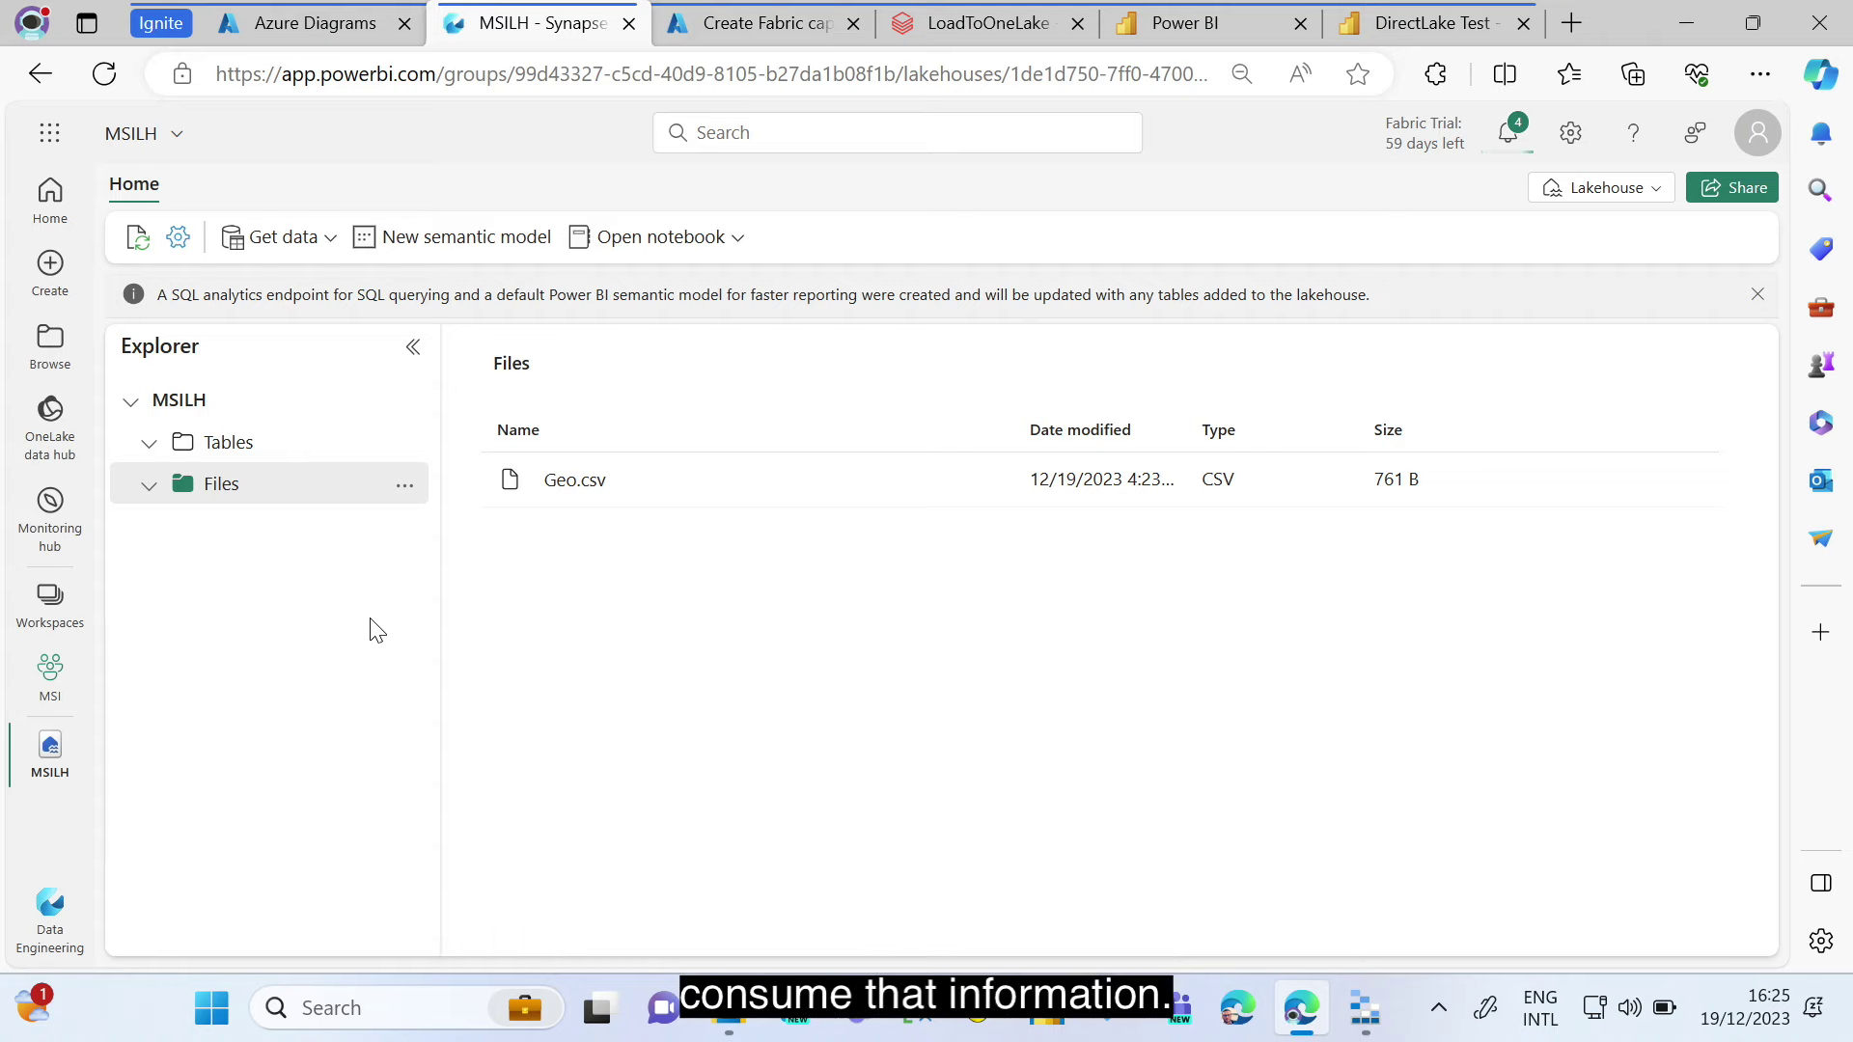
- Refresh MSILH's Tables folder and view the geo table's underlying files, returning to the table's data preview
{"action": "left_click", "coordinate": [405, 443]}
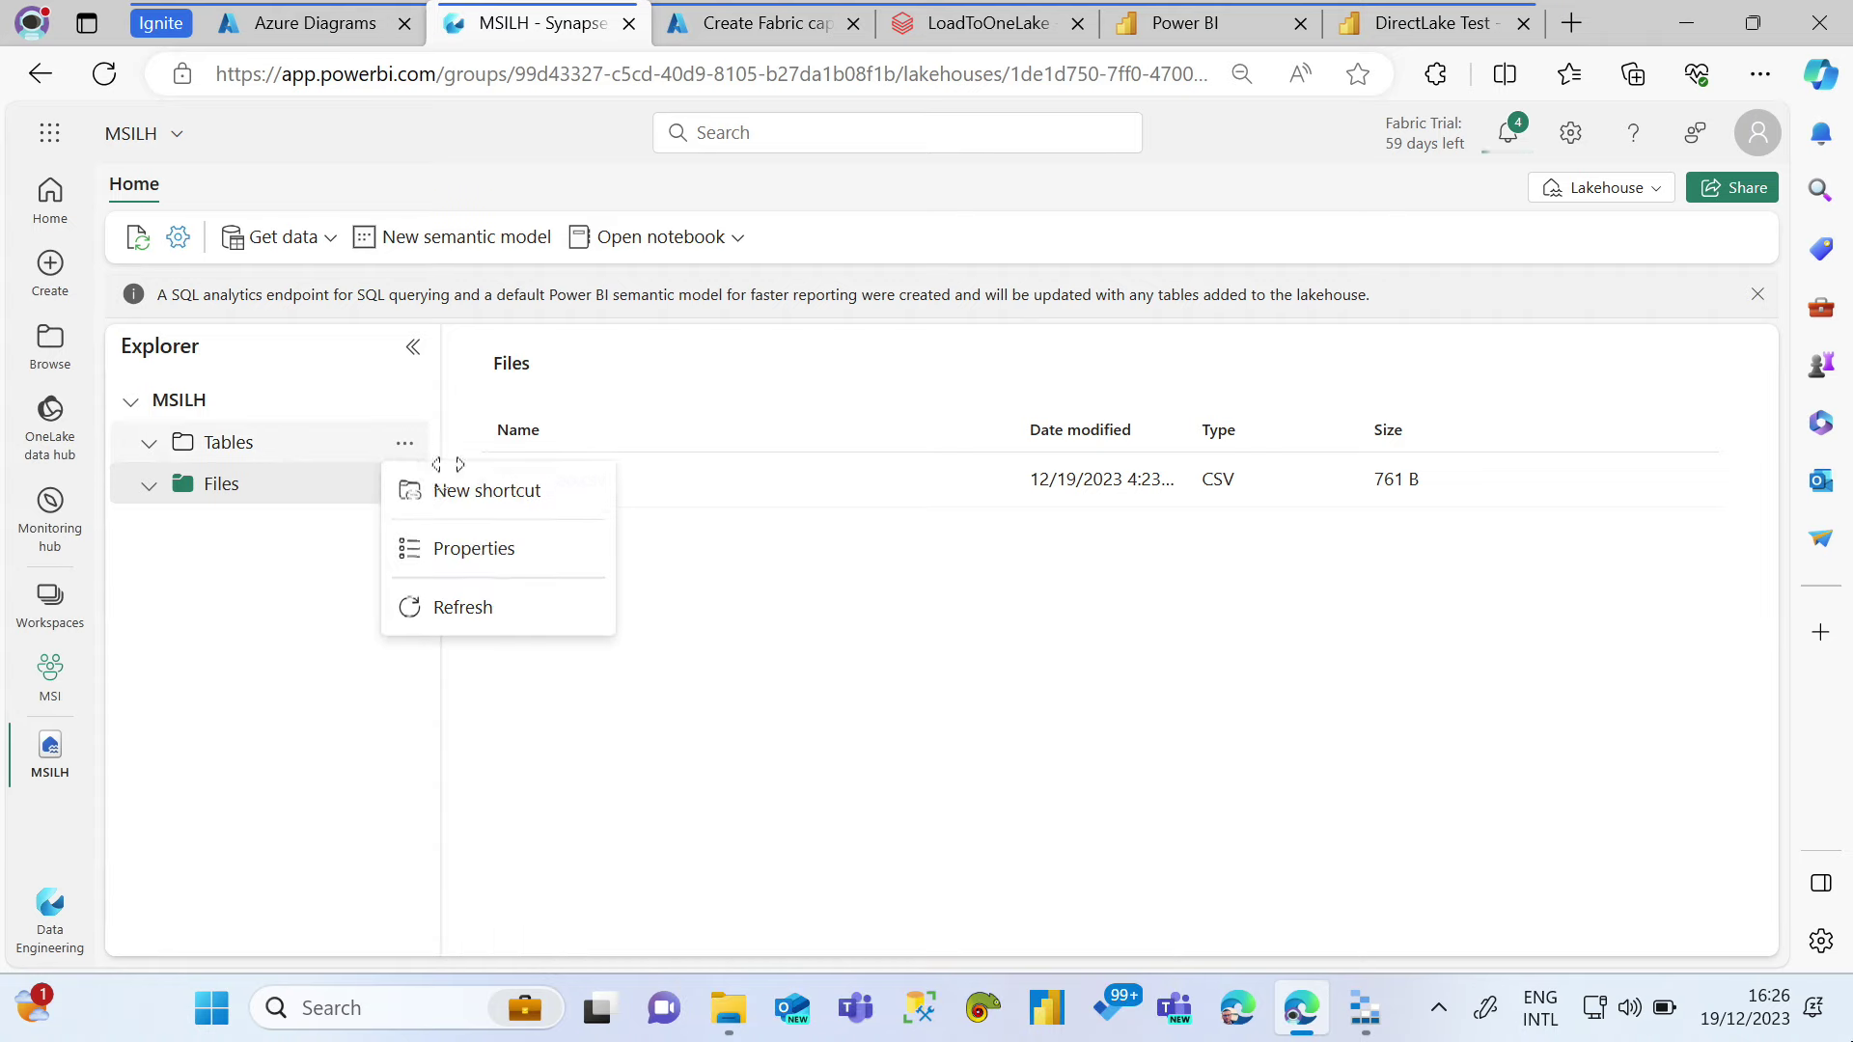
{"action": "left_click", "coordinate": [465, 610]}
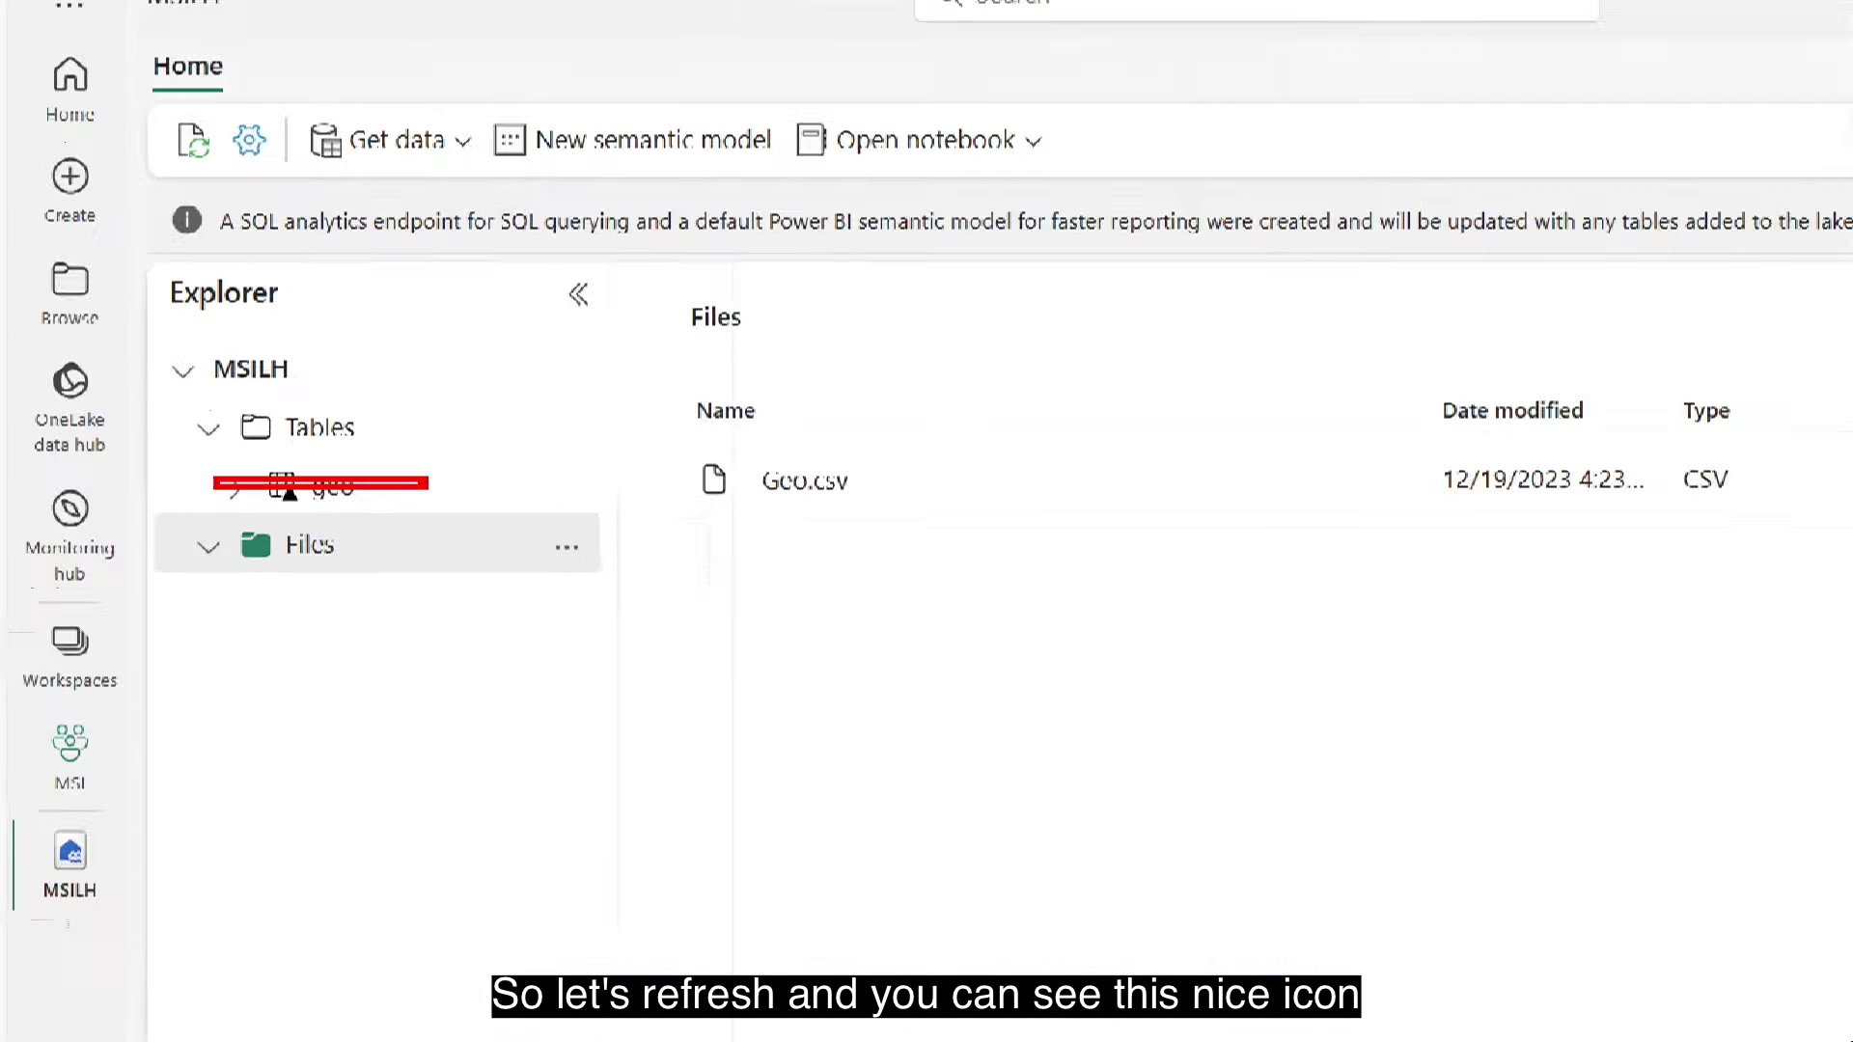
{"action": "left_click", "coordinate": [395, 495]}
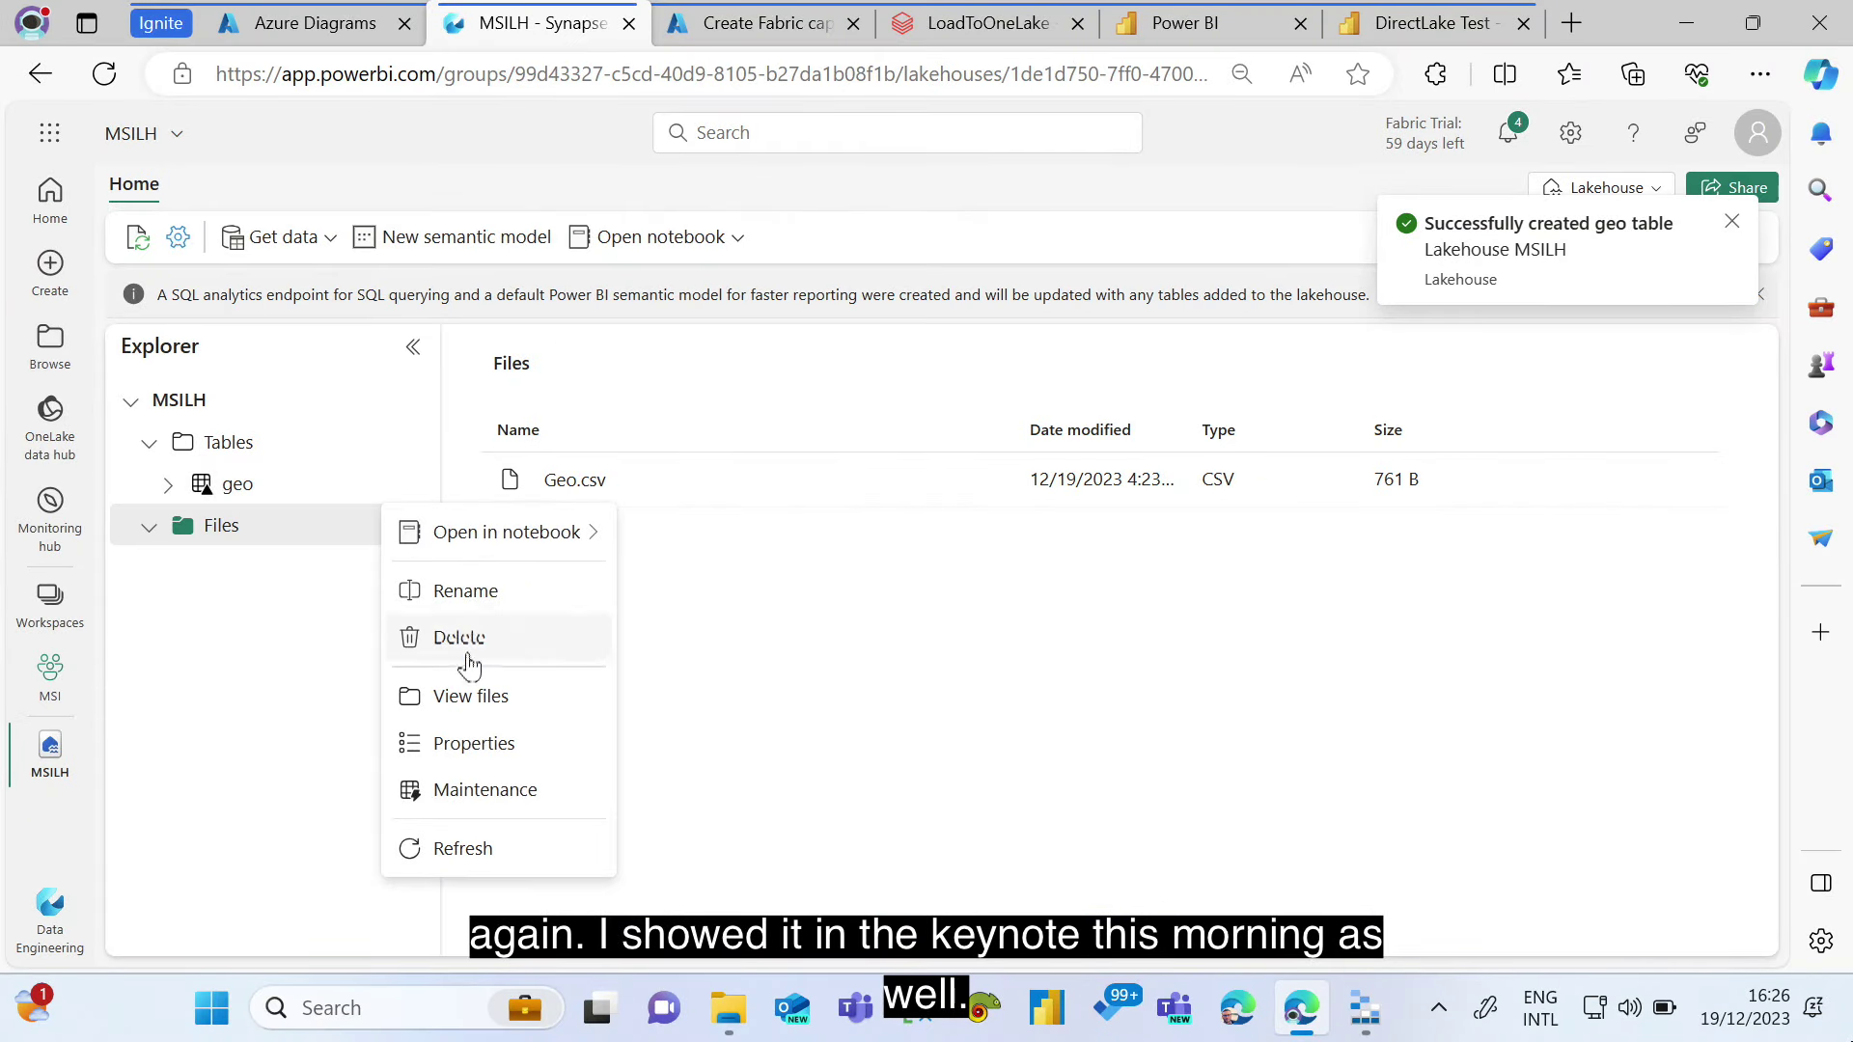
{"action": "left_click", "coordinate": [489, 704]}
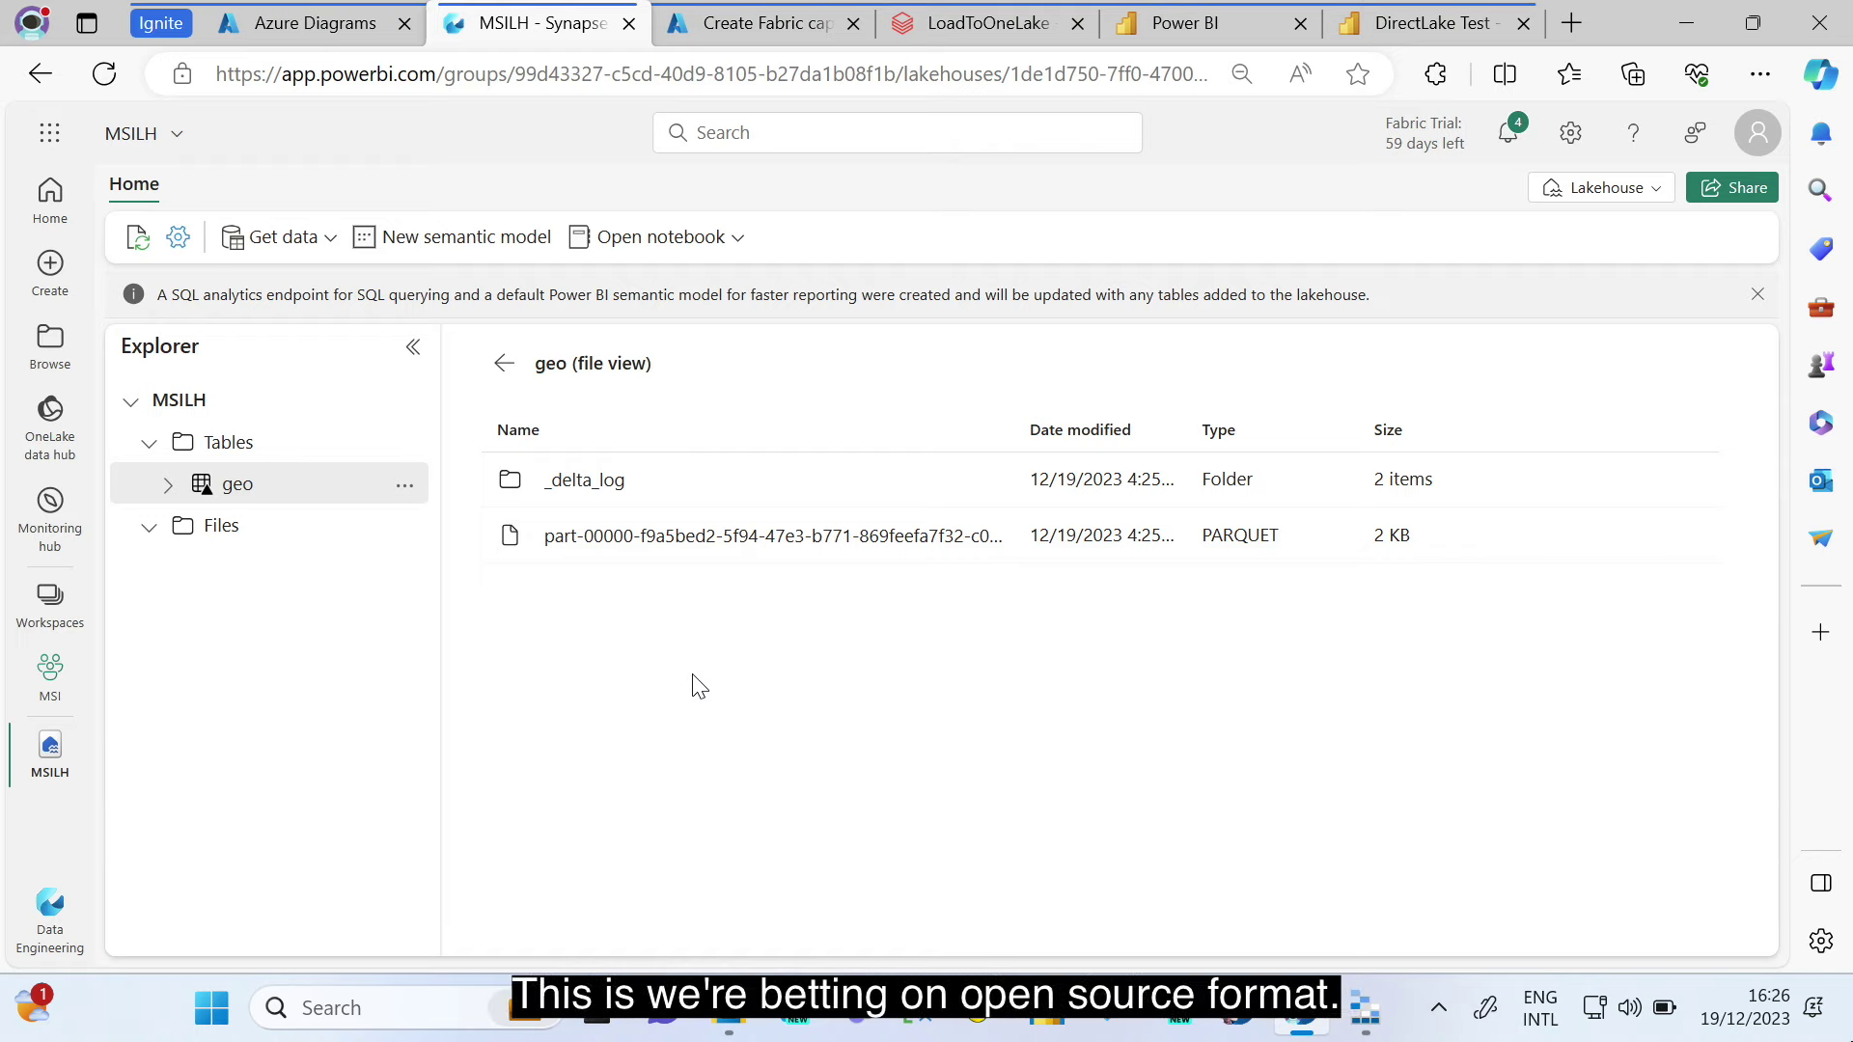
{"action": "left_click", "coordinate": [504, 363]}
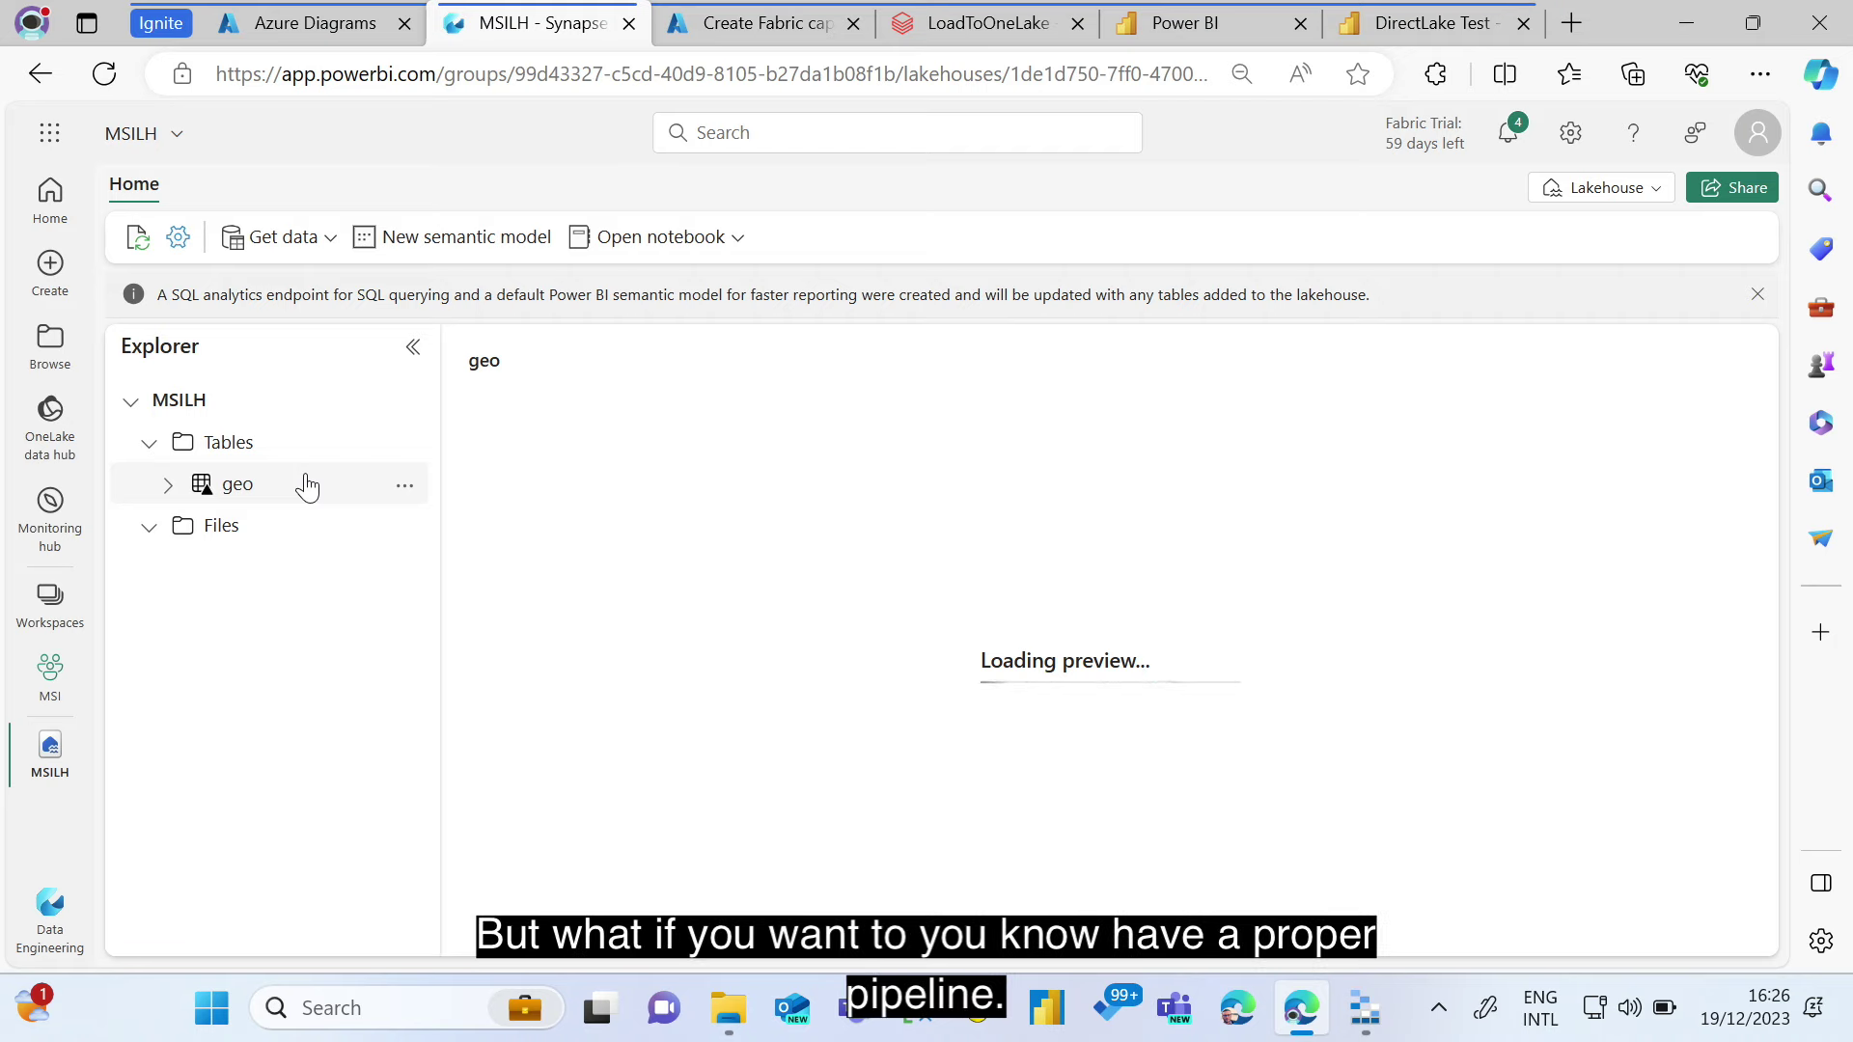
- Create a new data pipeline from the MSILH lakehouse, keeping the default name
{"action": "left_click", "coordinate": [289, 249]}
{"action": "left_click", "coordinate": [319, 320]}
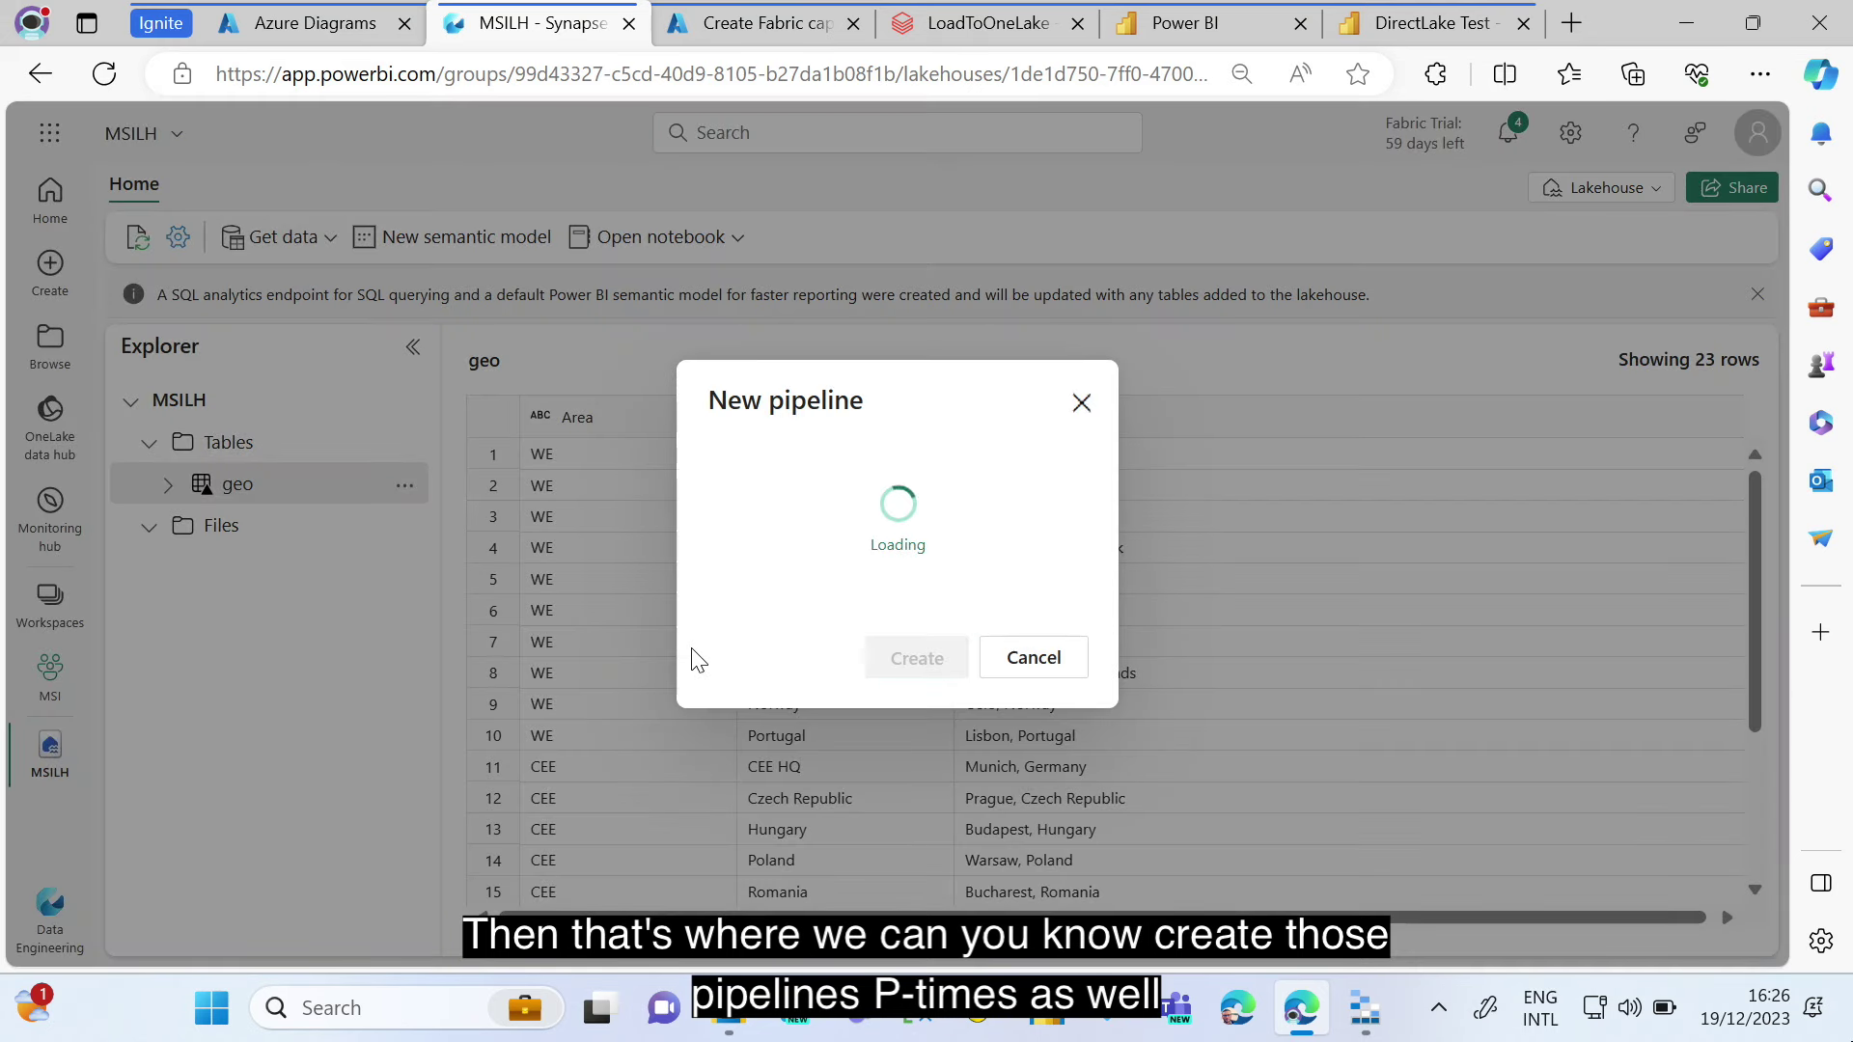
{"action": "left_click", "coordinate": [890, 660]}
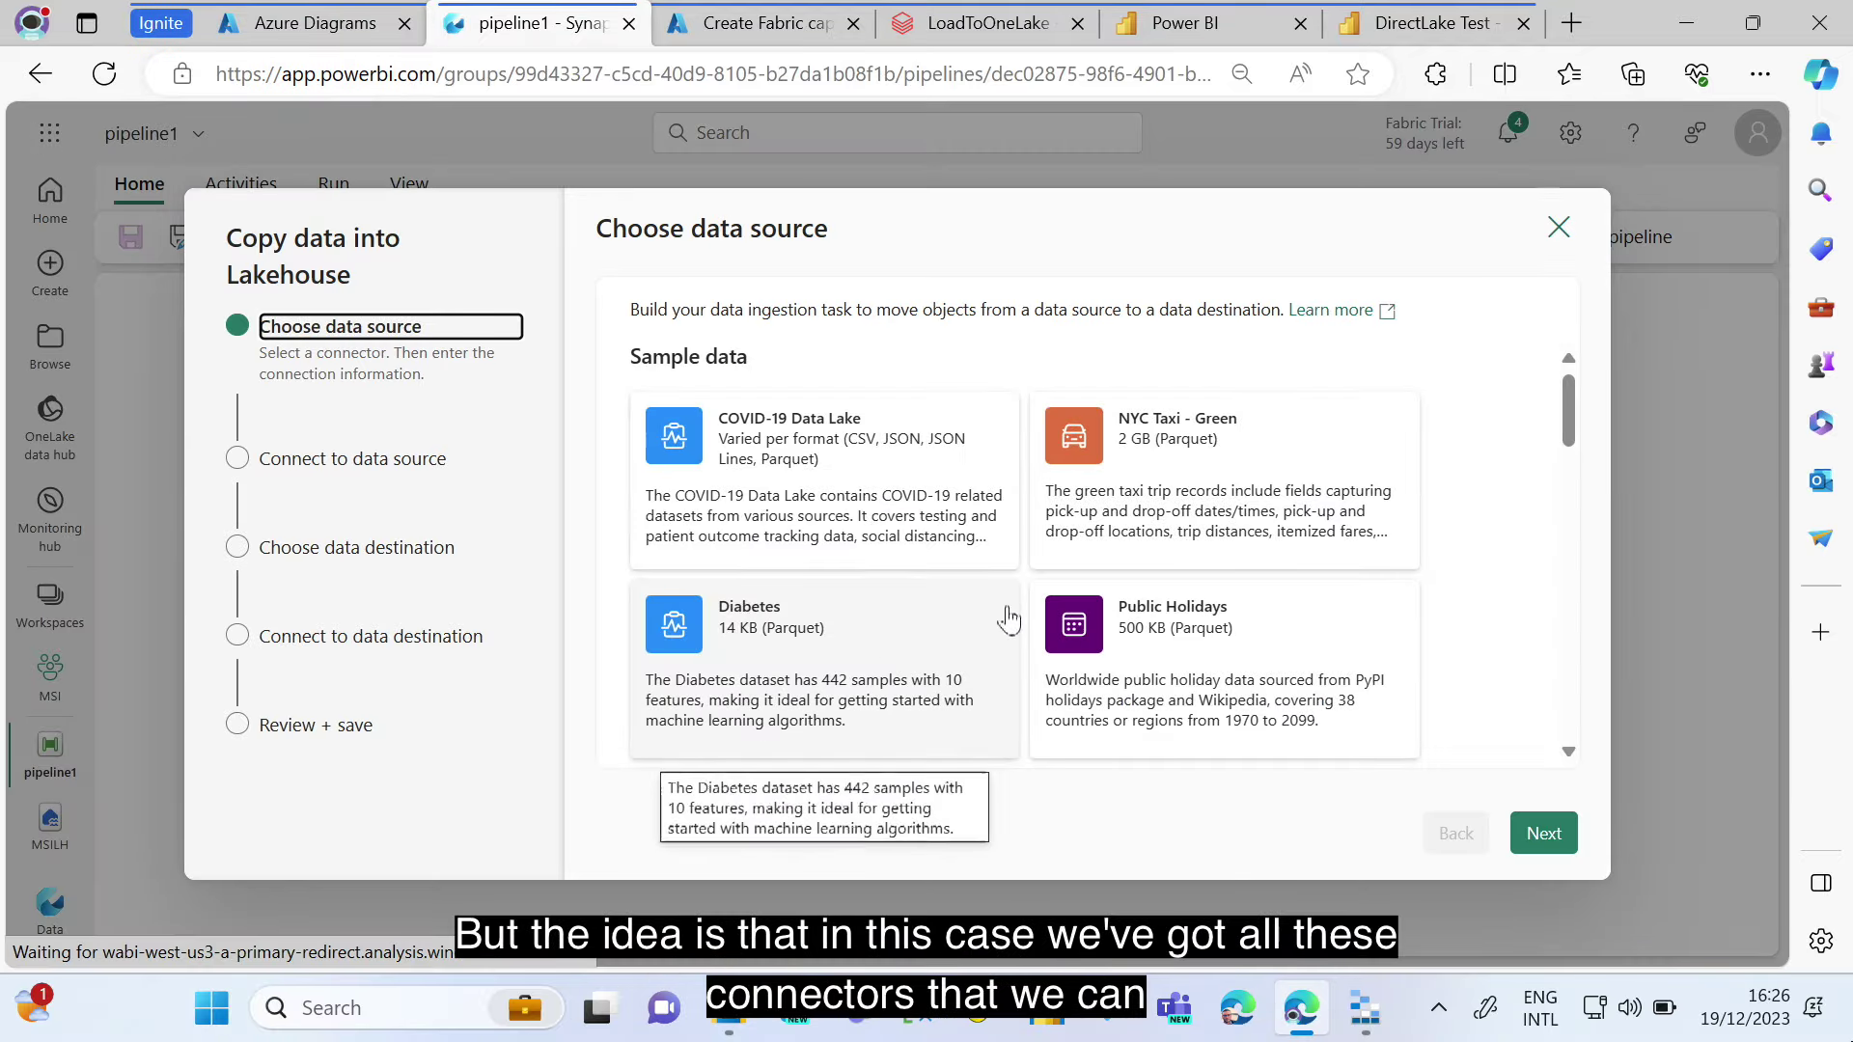
- Choose Azure Data Lake Storage Gen2 as the copy source with the existing connection financelakehousedemo admin
{"action": "scroll", "coordinate": [1038, 616], "scroll_direction": "down", "scroll_amount": 5}
{"action": "scroll", "coordinate": [1072, 609], "scroll_direction": "down", "scroll_amount": 4}
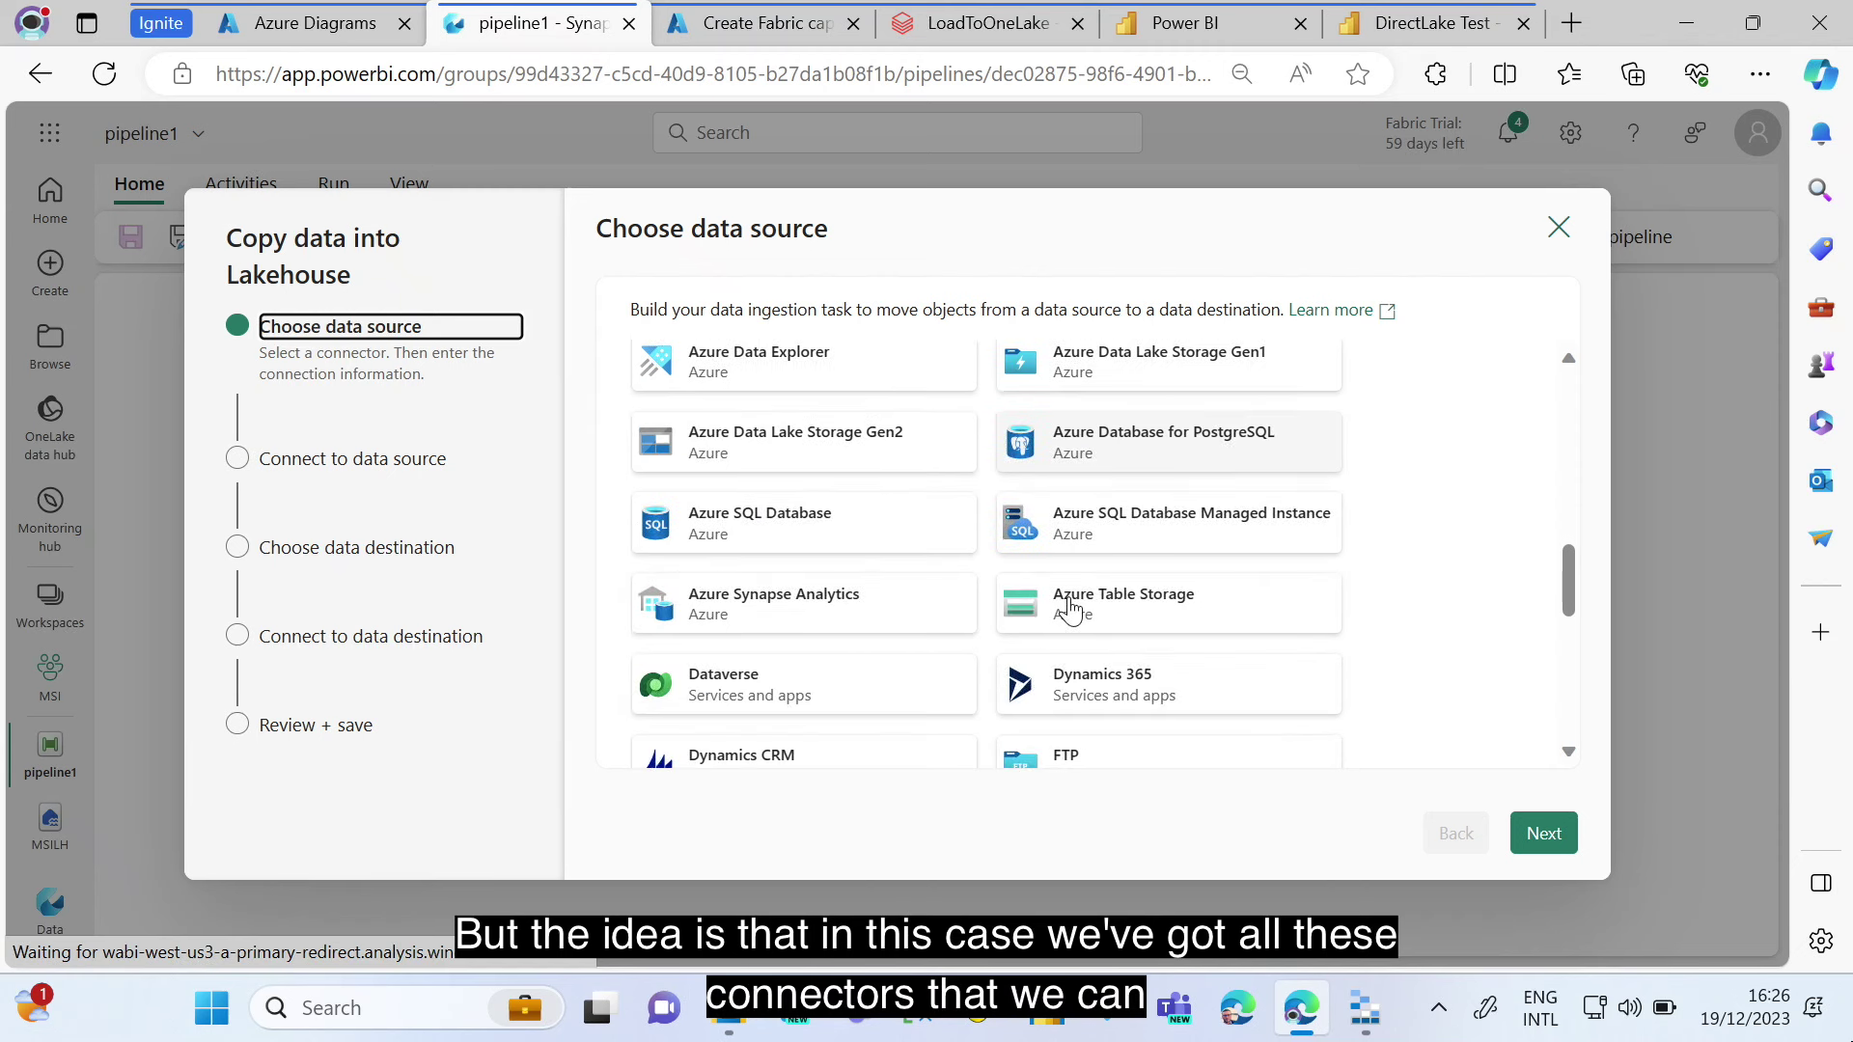
{"action": "left_click", "coordinate": [873, 455]}
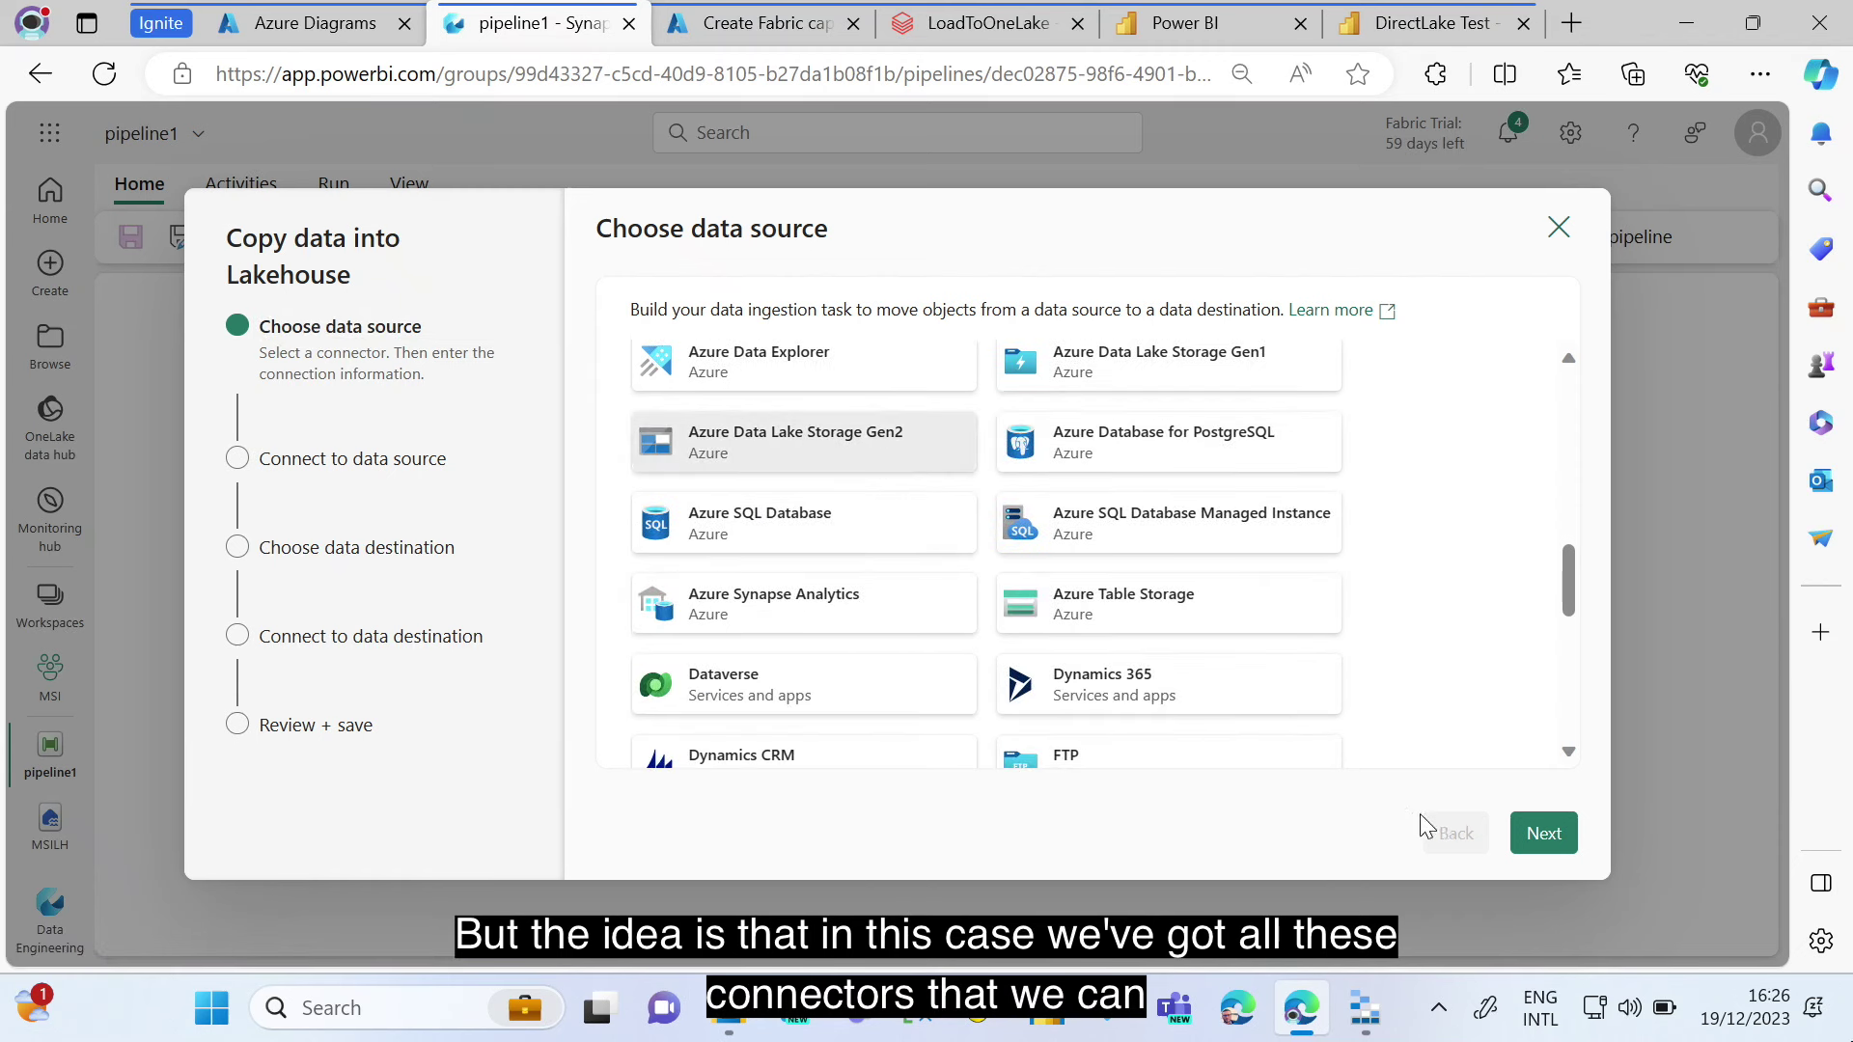
{"action": "left_click", "coordinate": [1552, 834]}
{"action": "left_click", "coordinate": [1220, 389]}
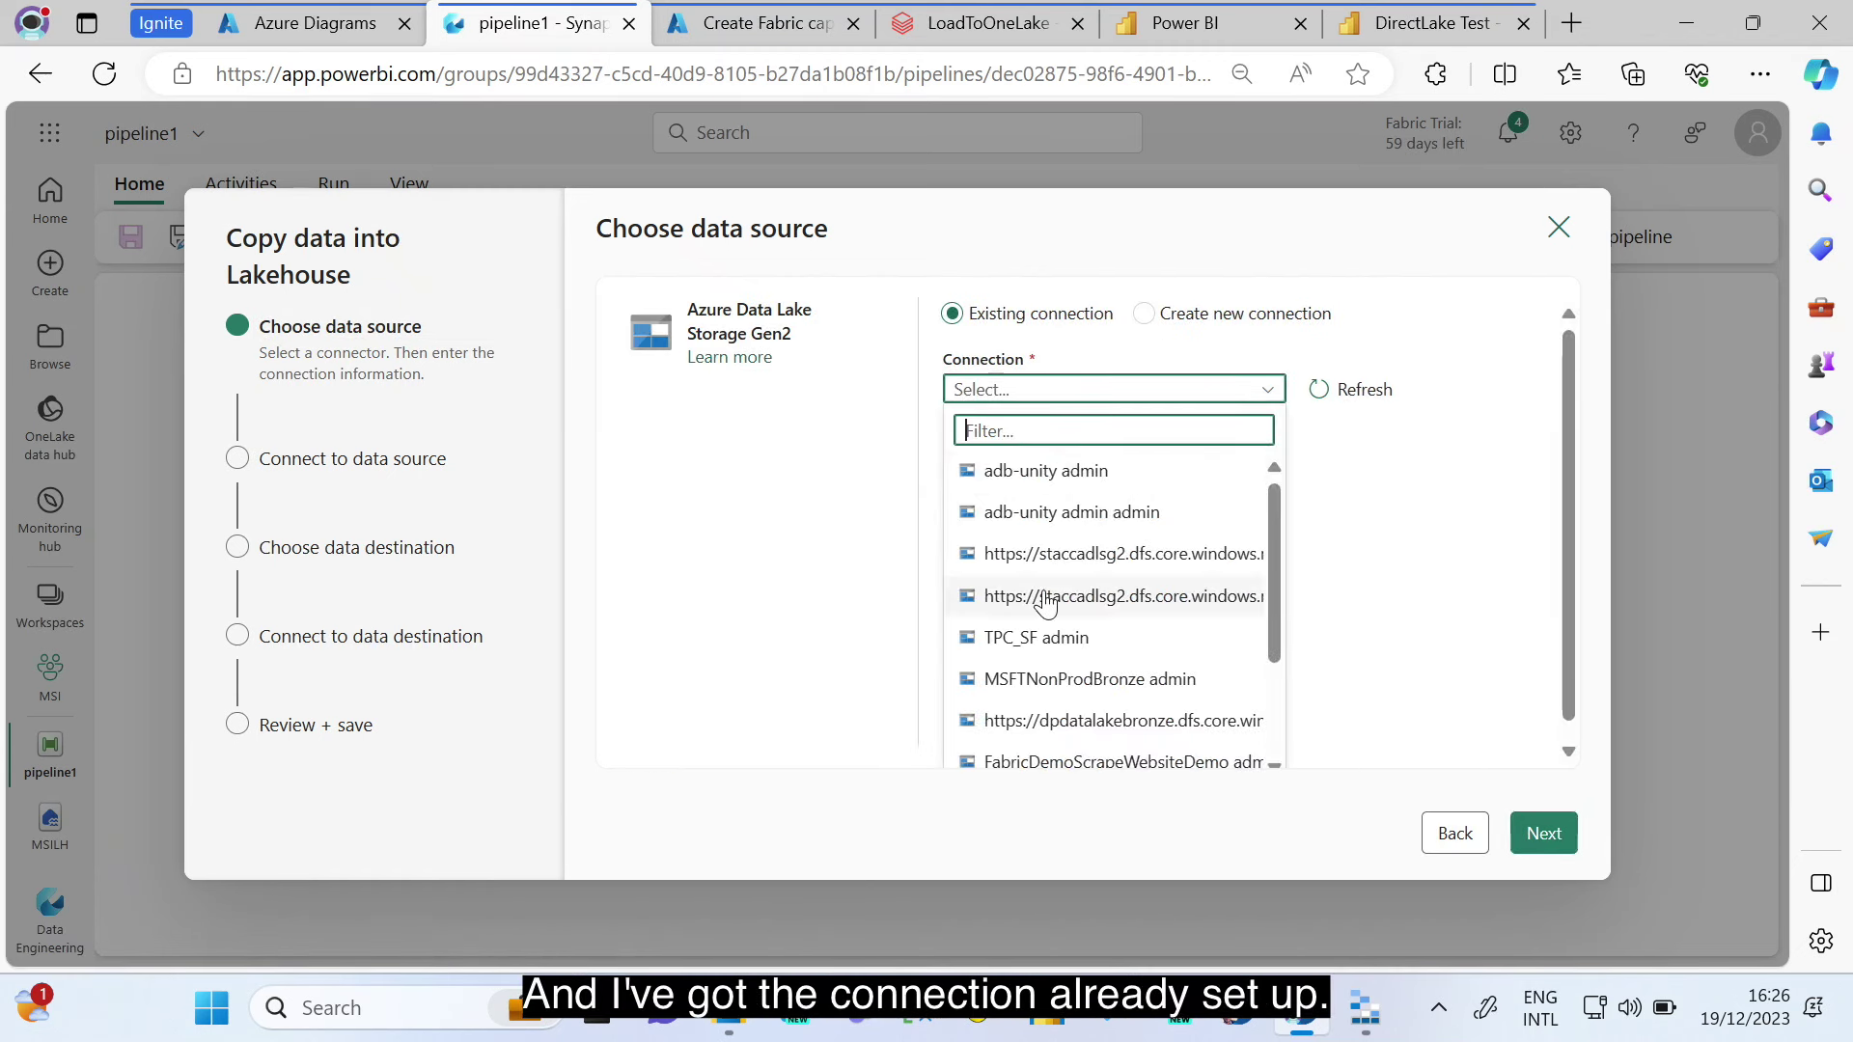
{"action": "scroll", "coordinate": [975, 598], "scroll_direction": "down", "scroll_amount": 2}
{"action": "left_click", "coordinate": [1040, 763]}
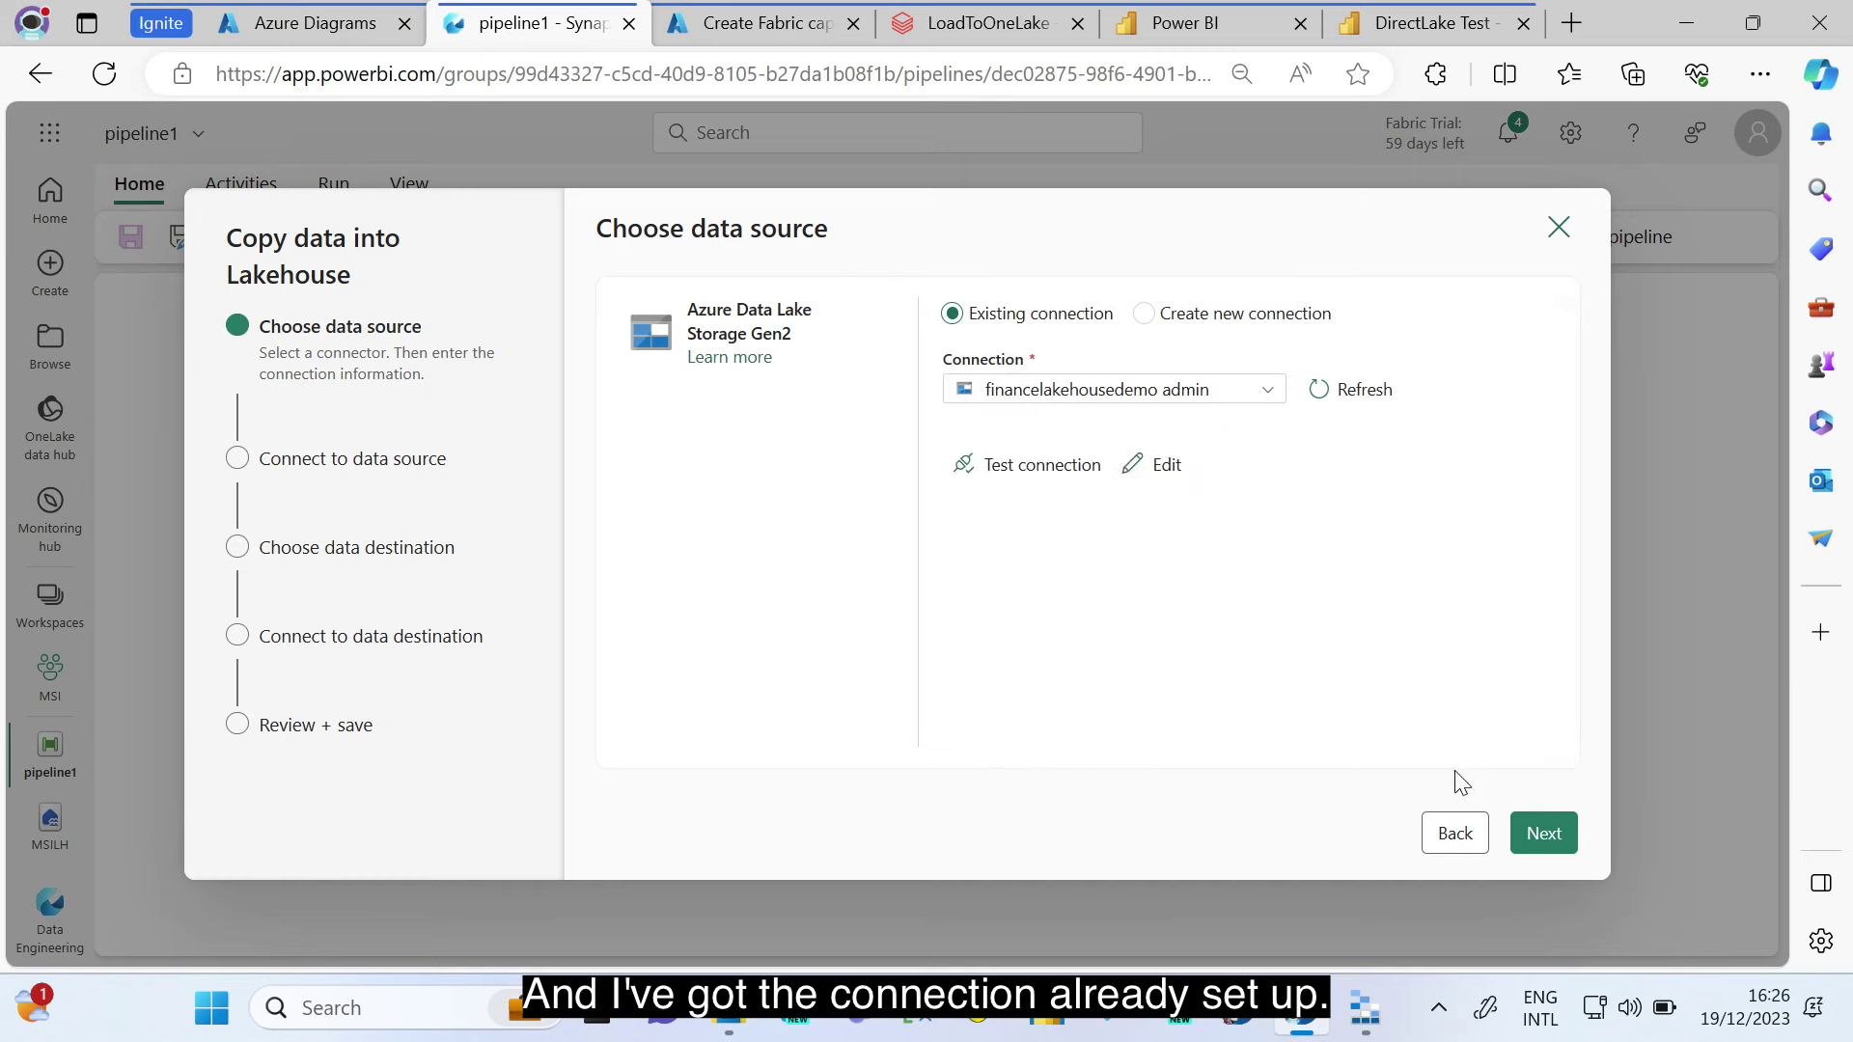
{"action": "left_click", "coordinate": [1548, 832]}
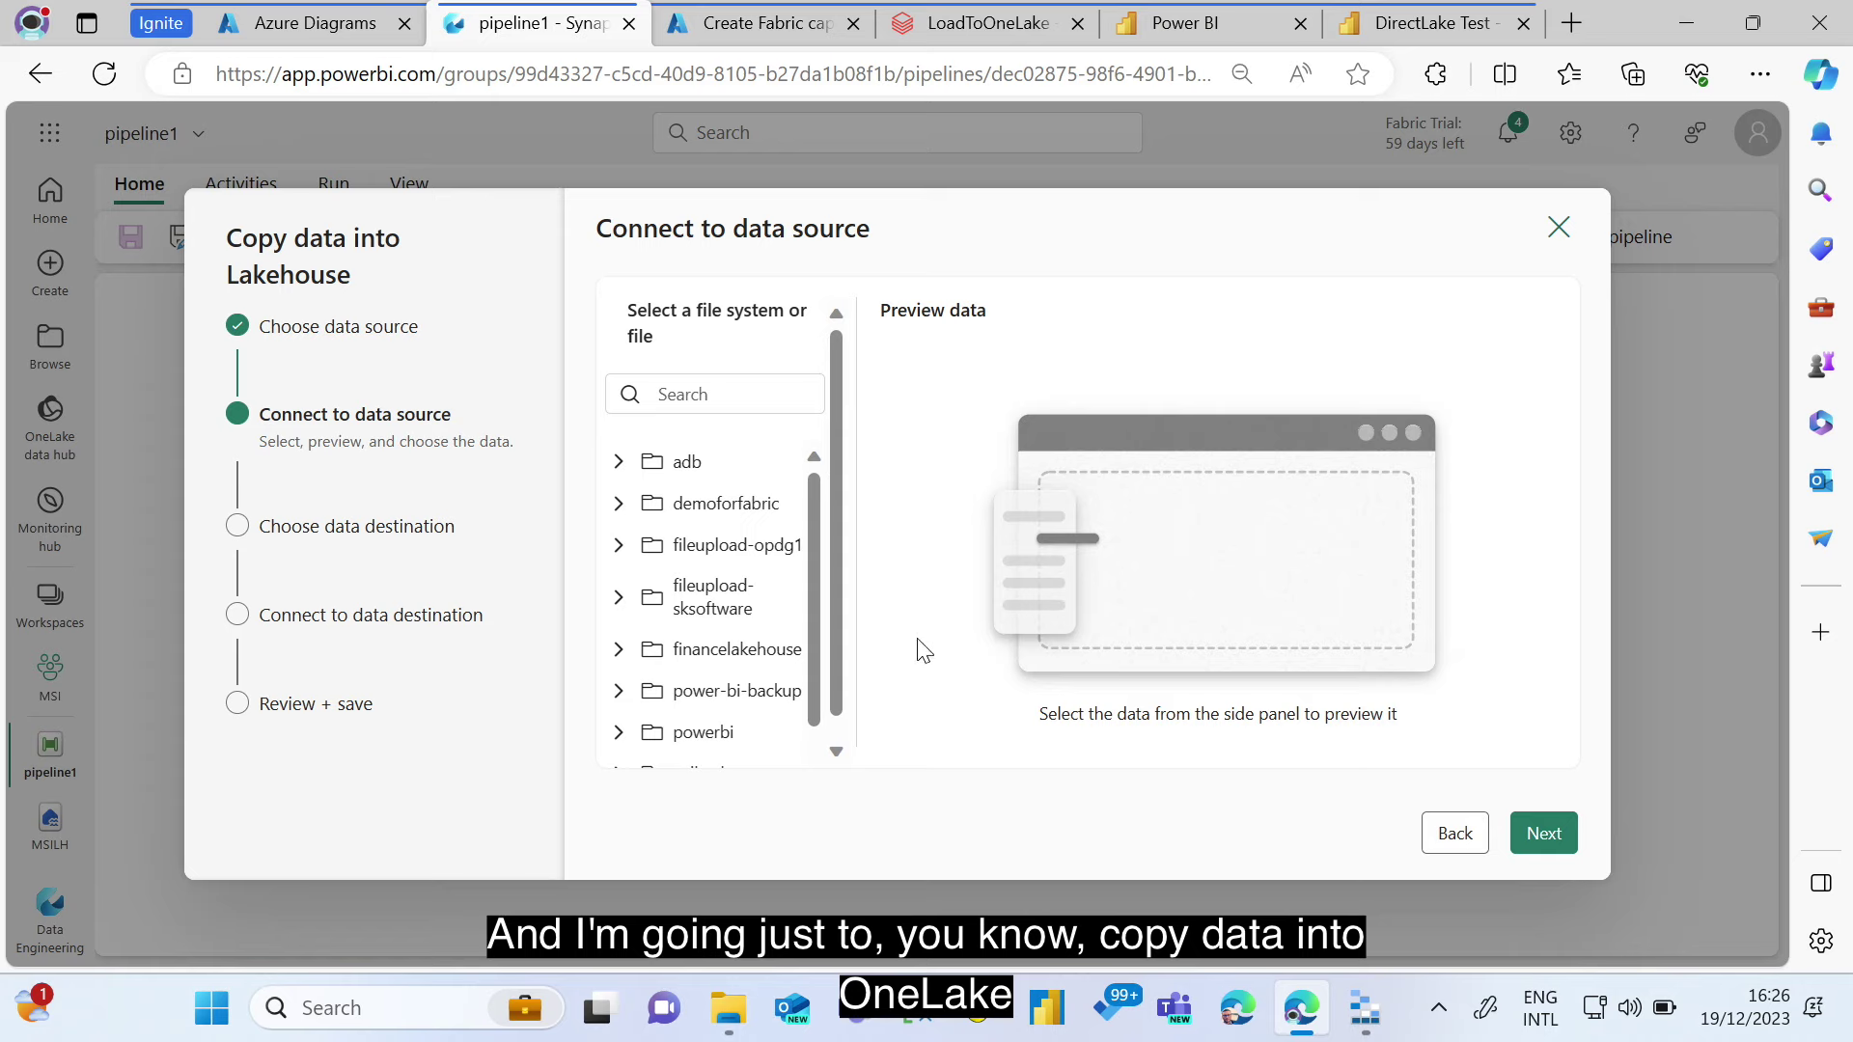
- Select Period.csv in the financelakehouse folder as the source file, check its data preview and accept it
{"action": "scroll", "coordinate": [733, 623], "scroll_direction": "down", "scroll_amount": 1}
{"action": "left_click", "coordinate": [719, 623]}
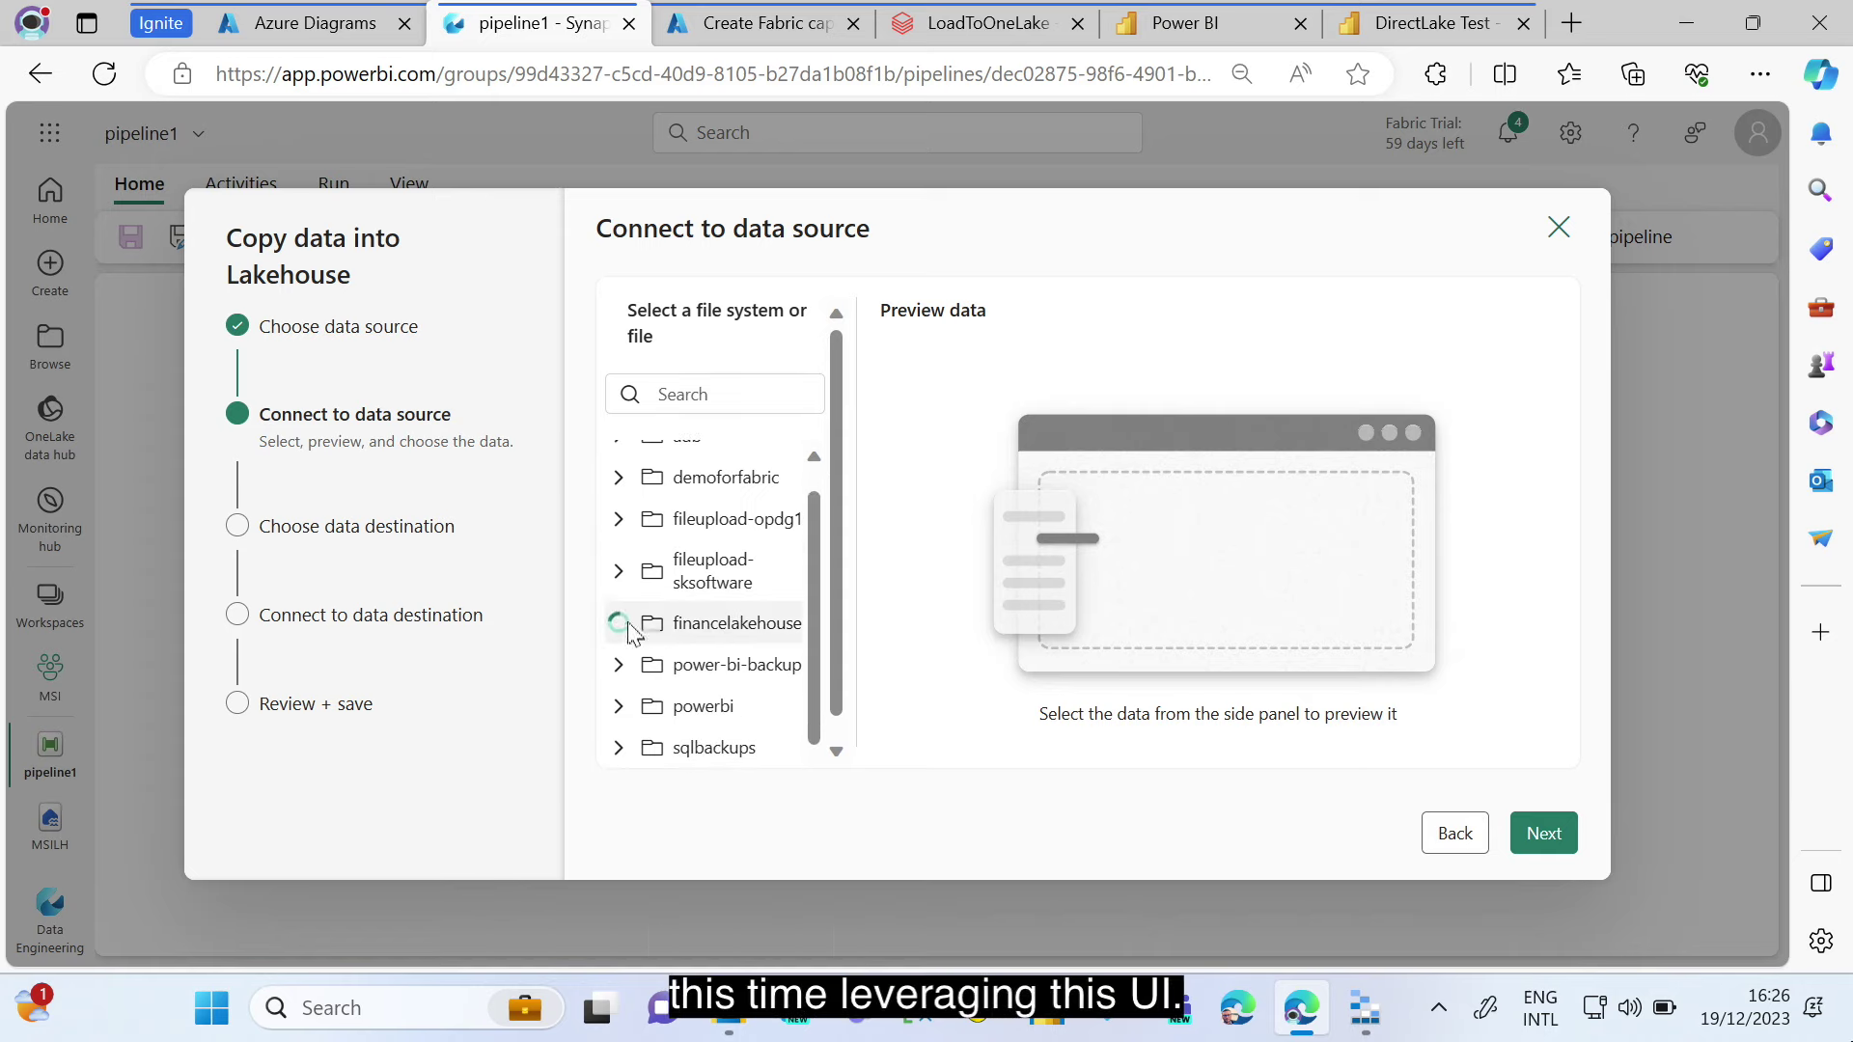
{"action": "scroll", "coordinate": [715, 650], "scroll_direction": "down", "scroll_amount": 1}
{"action": "left_click", "coordinate": [715, 647]}
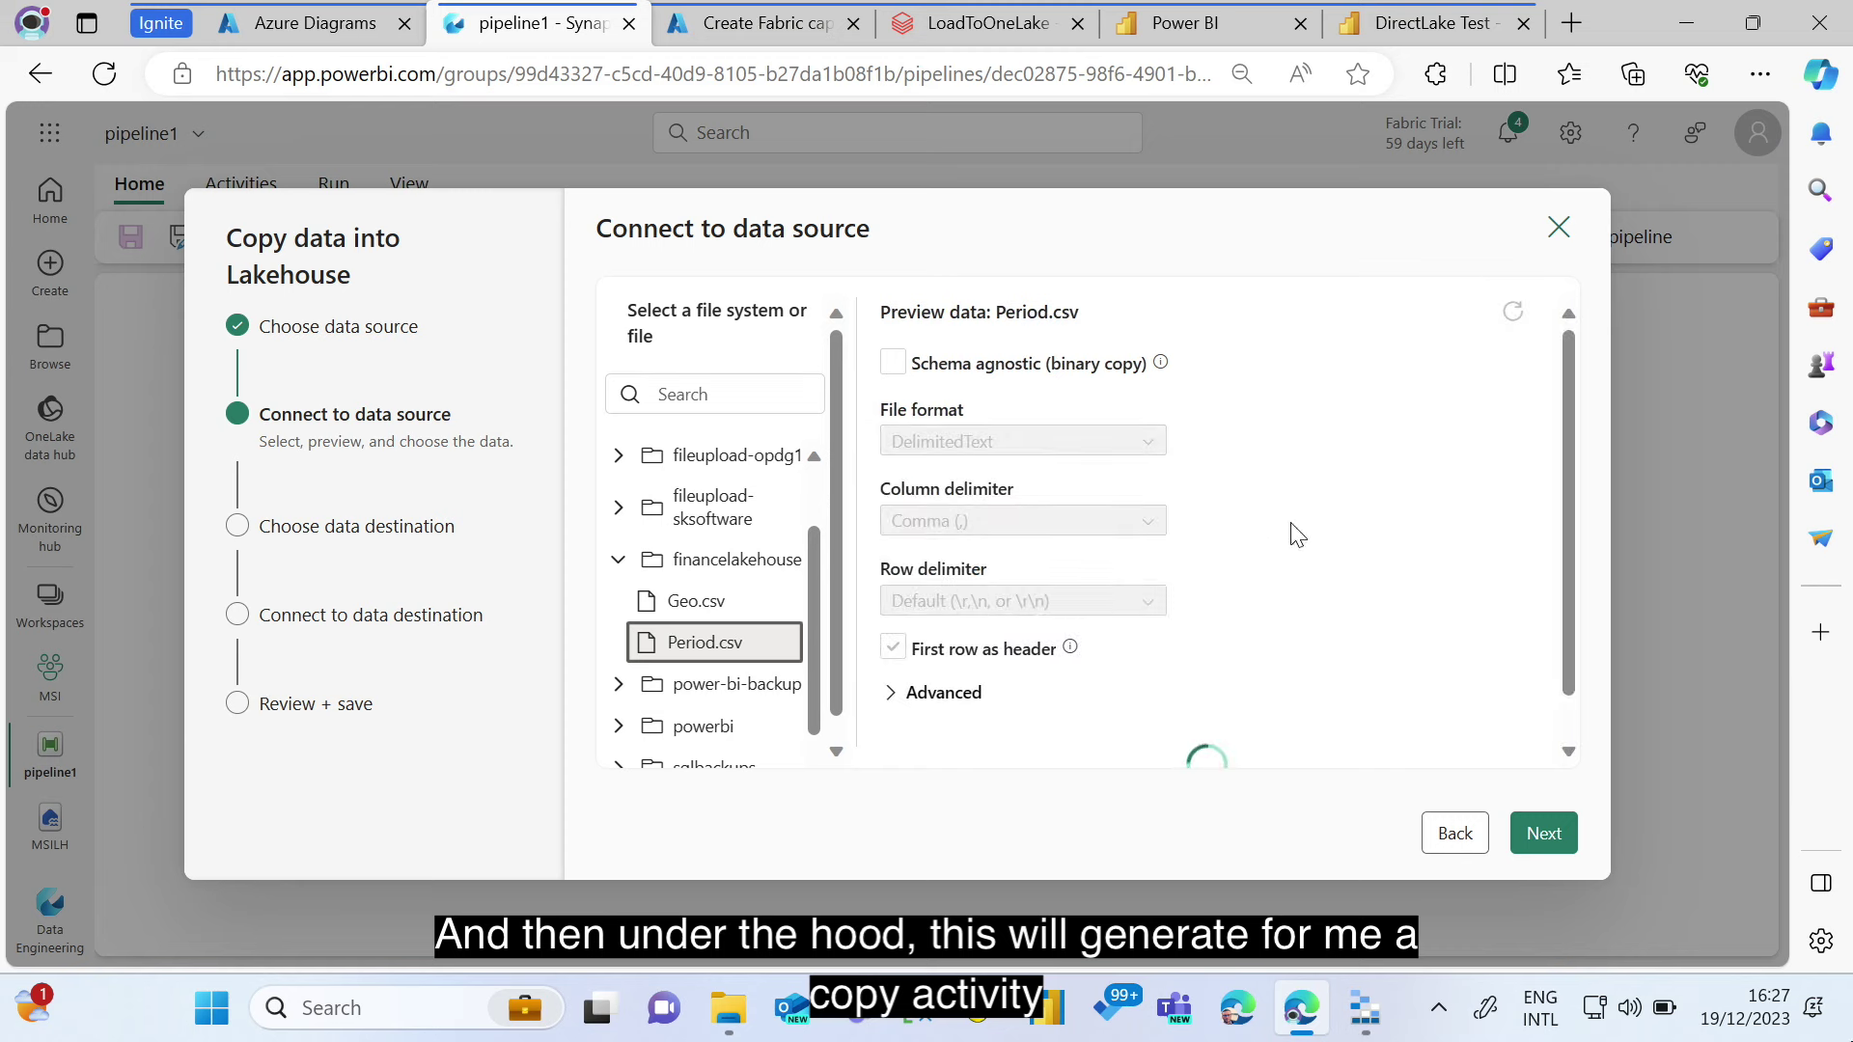
{"action": "scroll", "coordinate": [1293, 532], "scroll_direction": "down", "scroll_amount": 1}
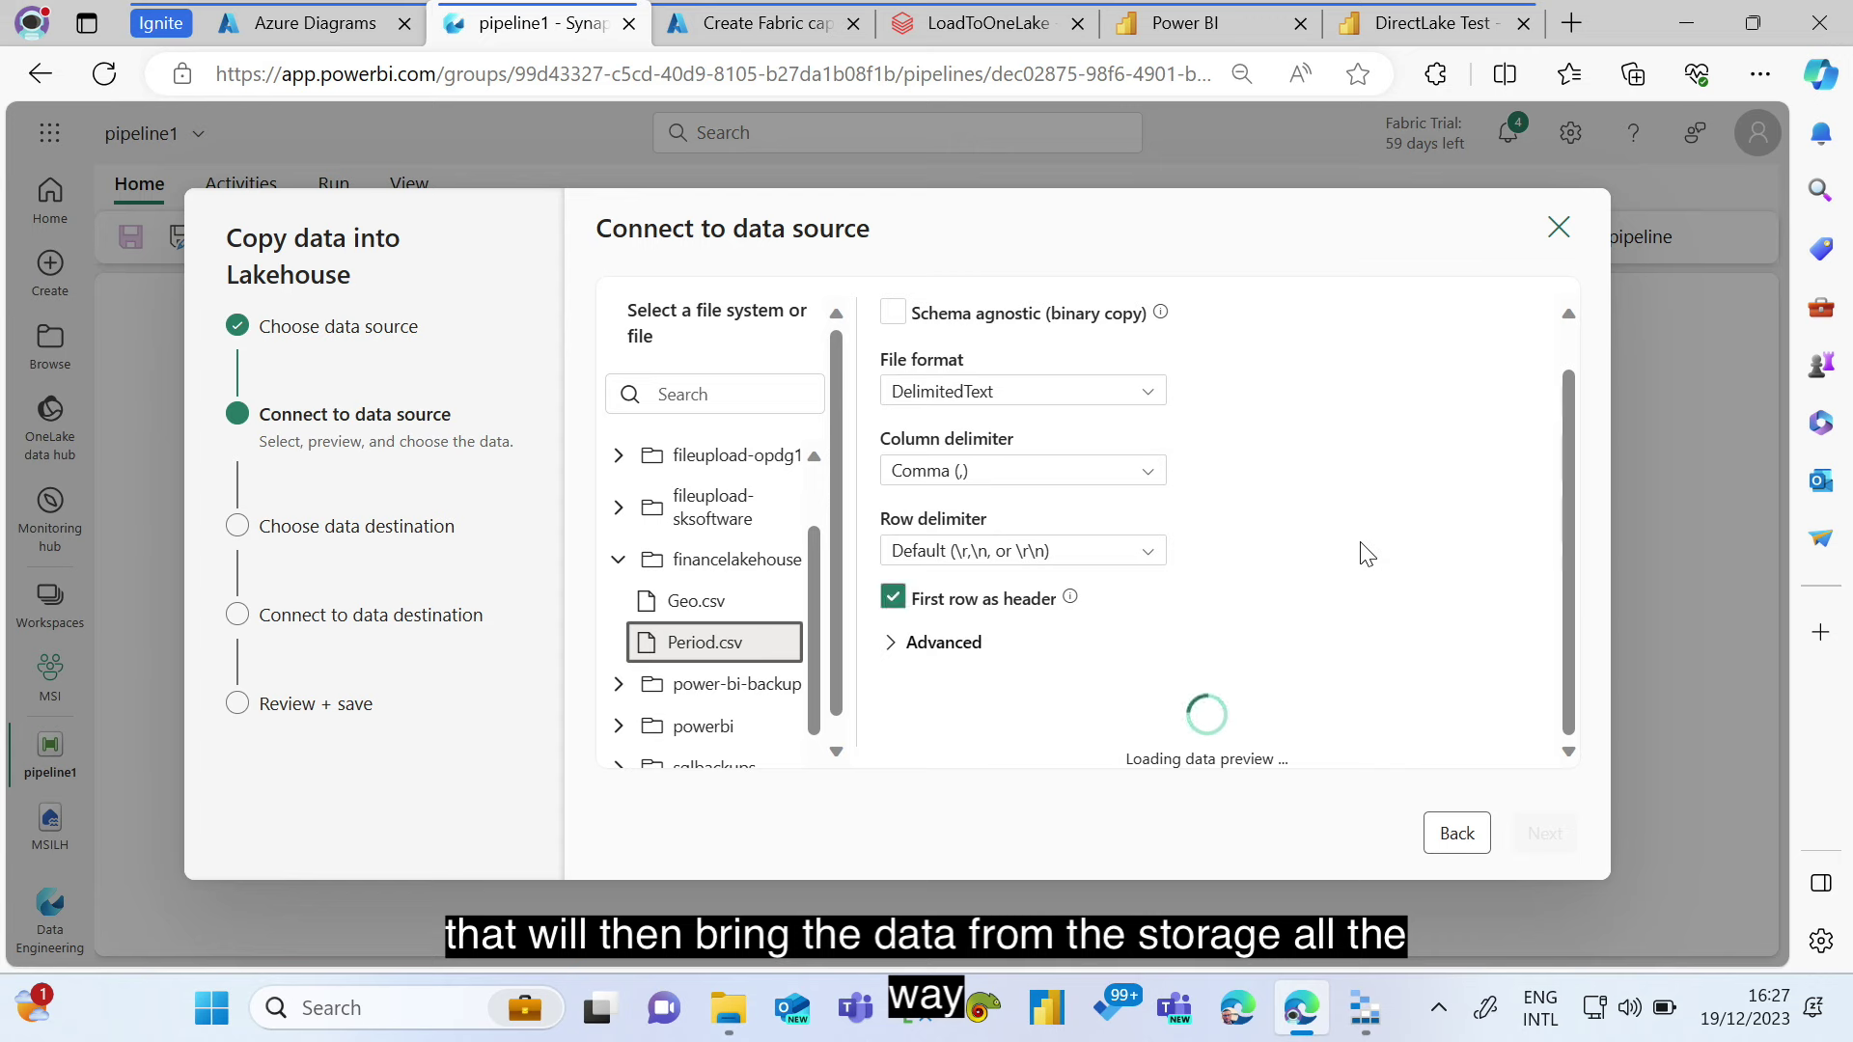
{"action": "scroll", "coordinate": [1360, 555], "scroll_direction": "down", "scroll_amount": 2}
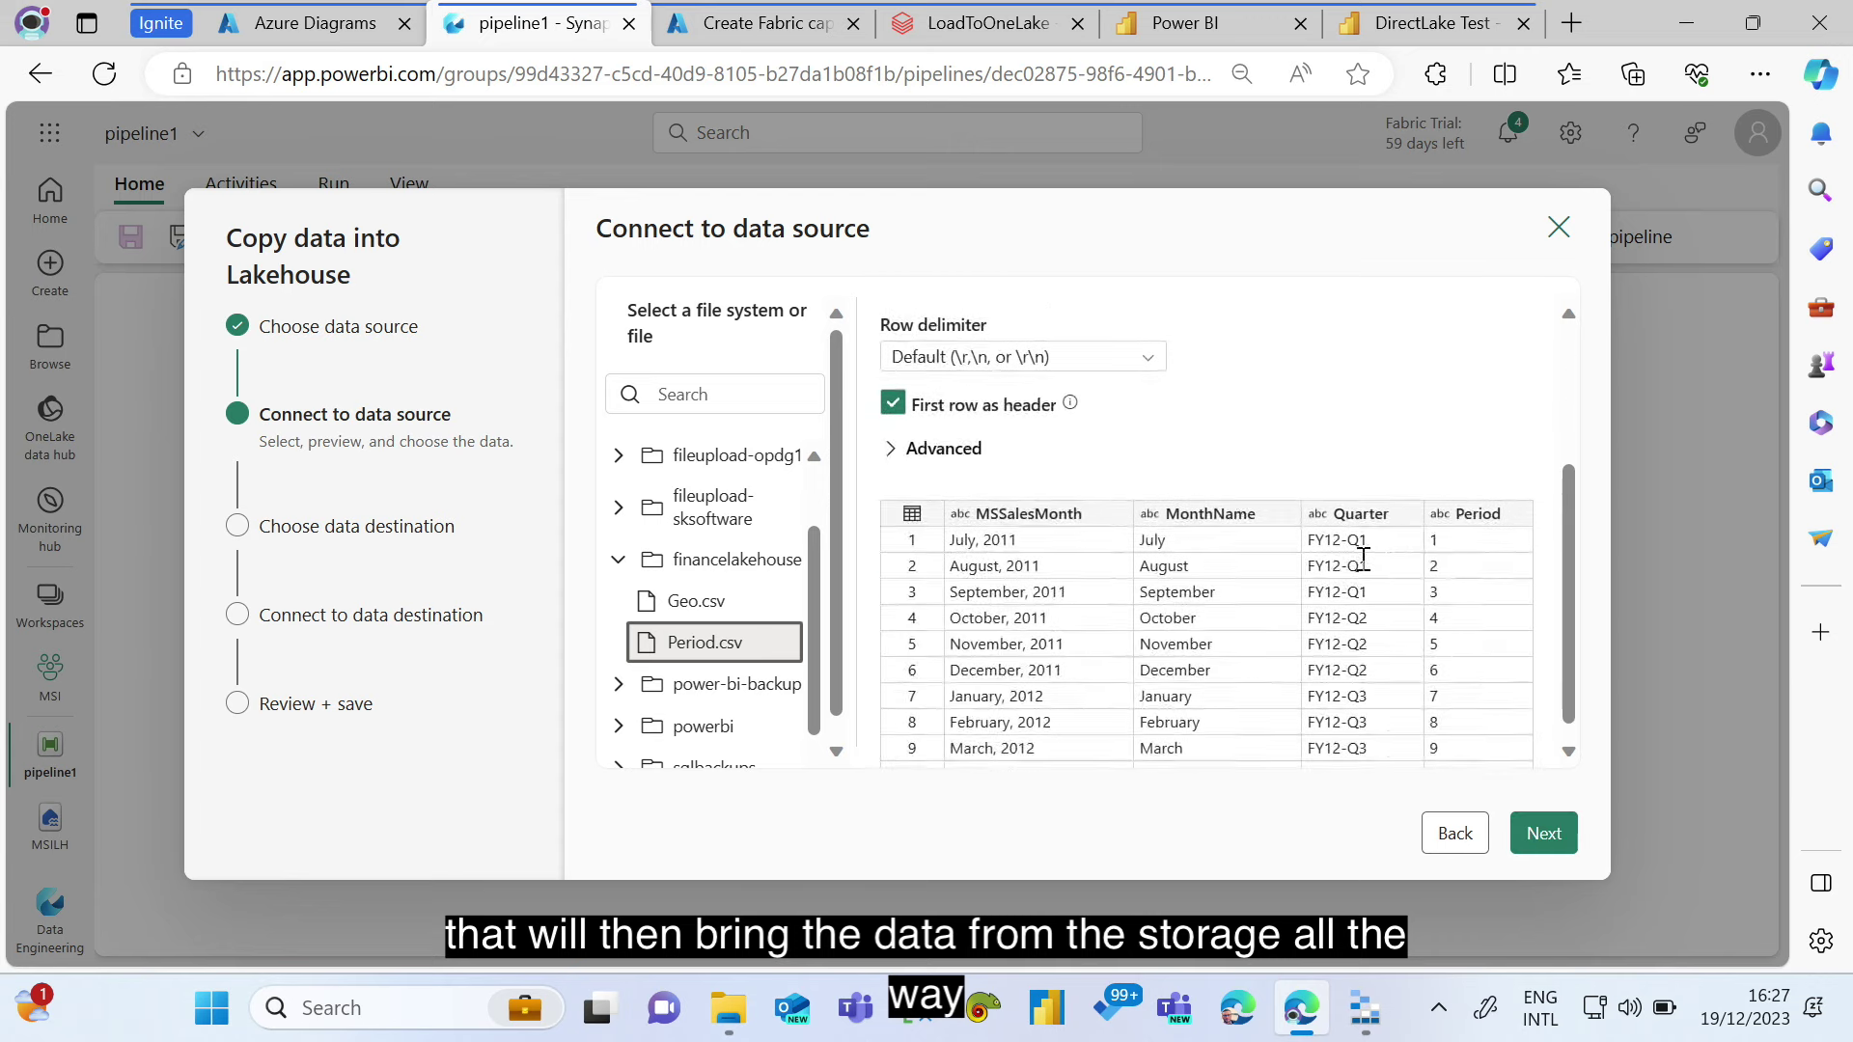
{"action": "left_click", "coordinate": [1542, 832]}
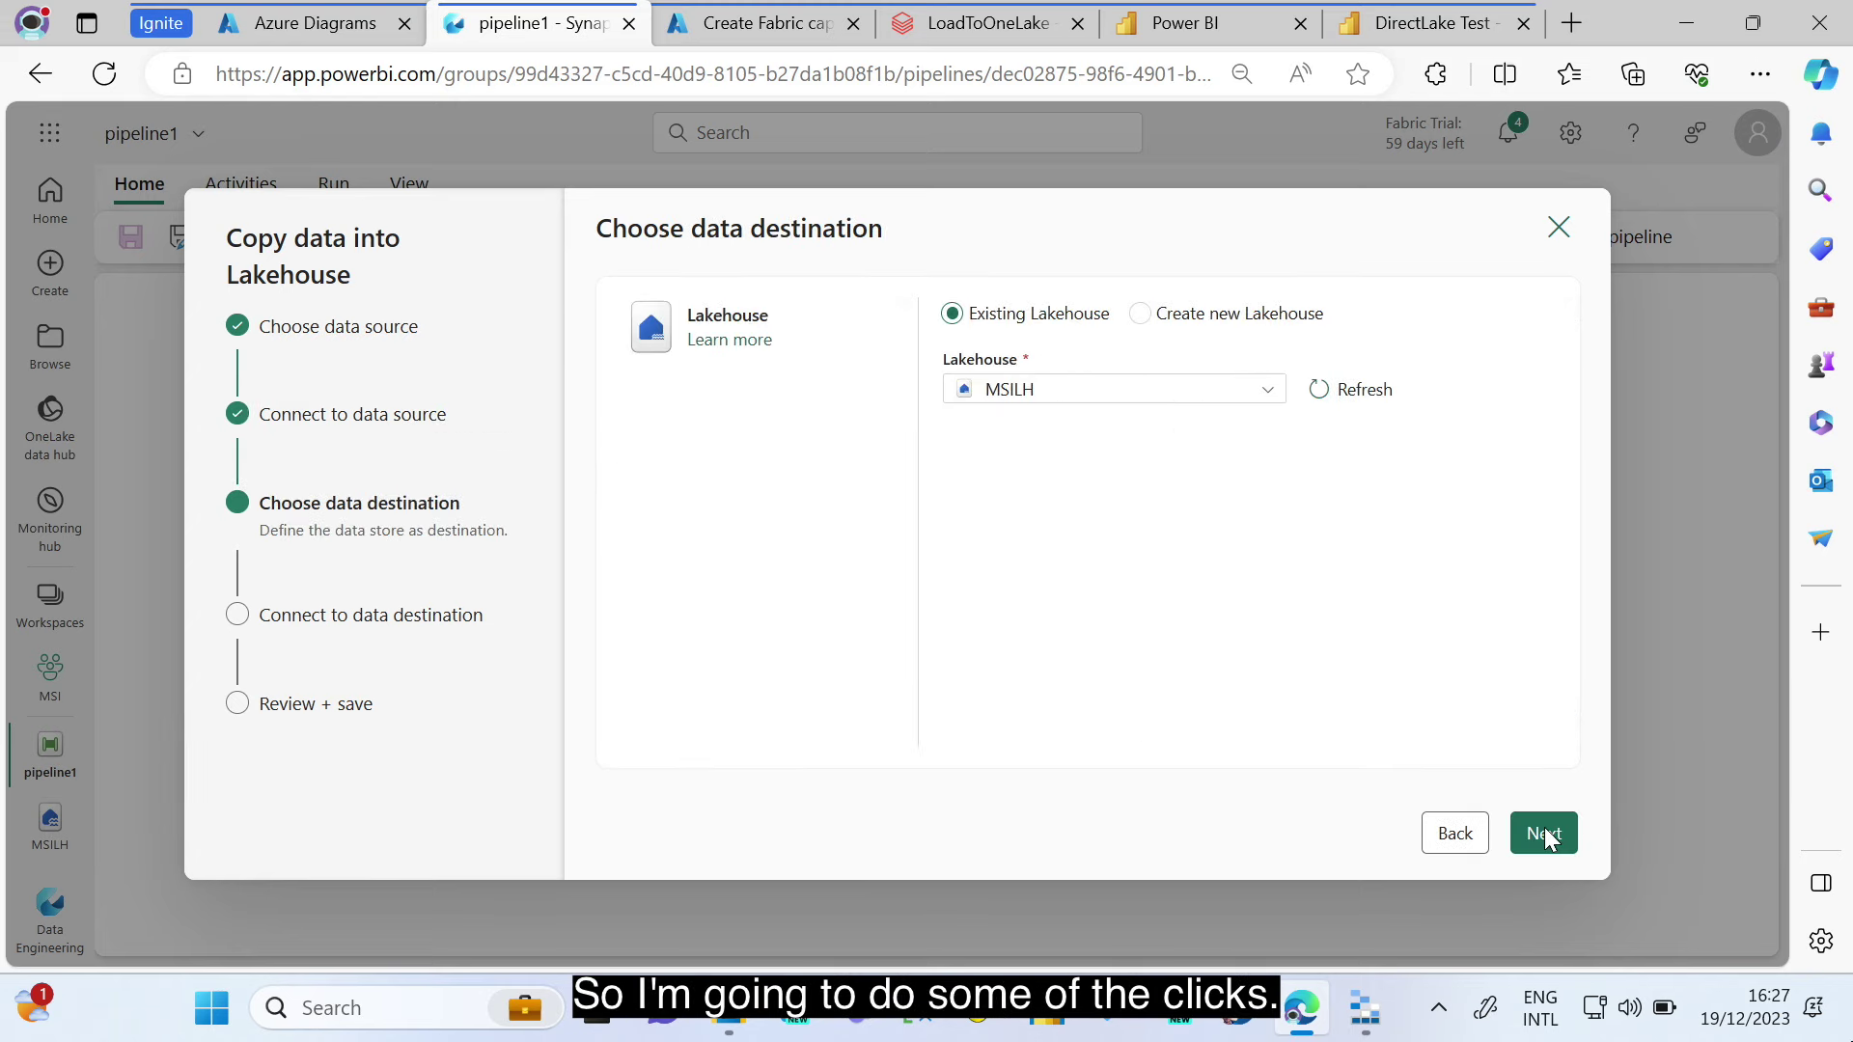
- Target a new Period table in the MSILH lakehouse and set the Period column's destination type to integer
{"action": "left_click", "coordinate": [1542, 834]}
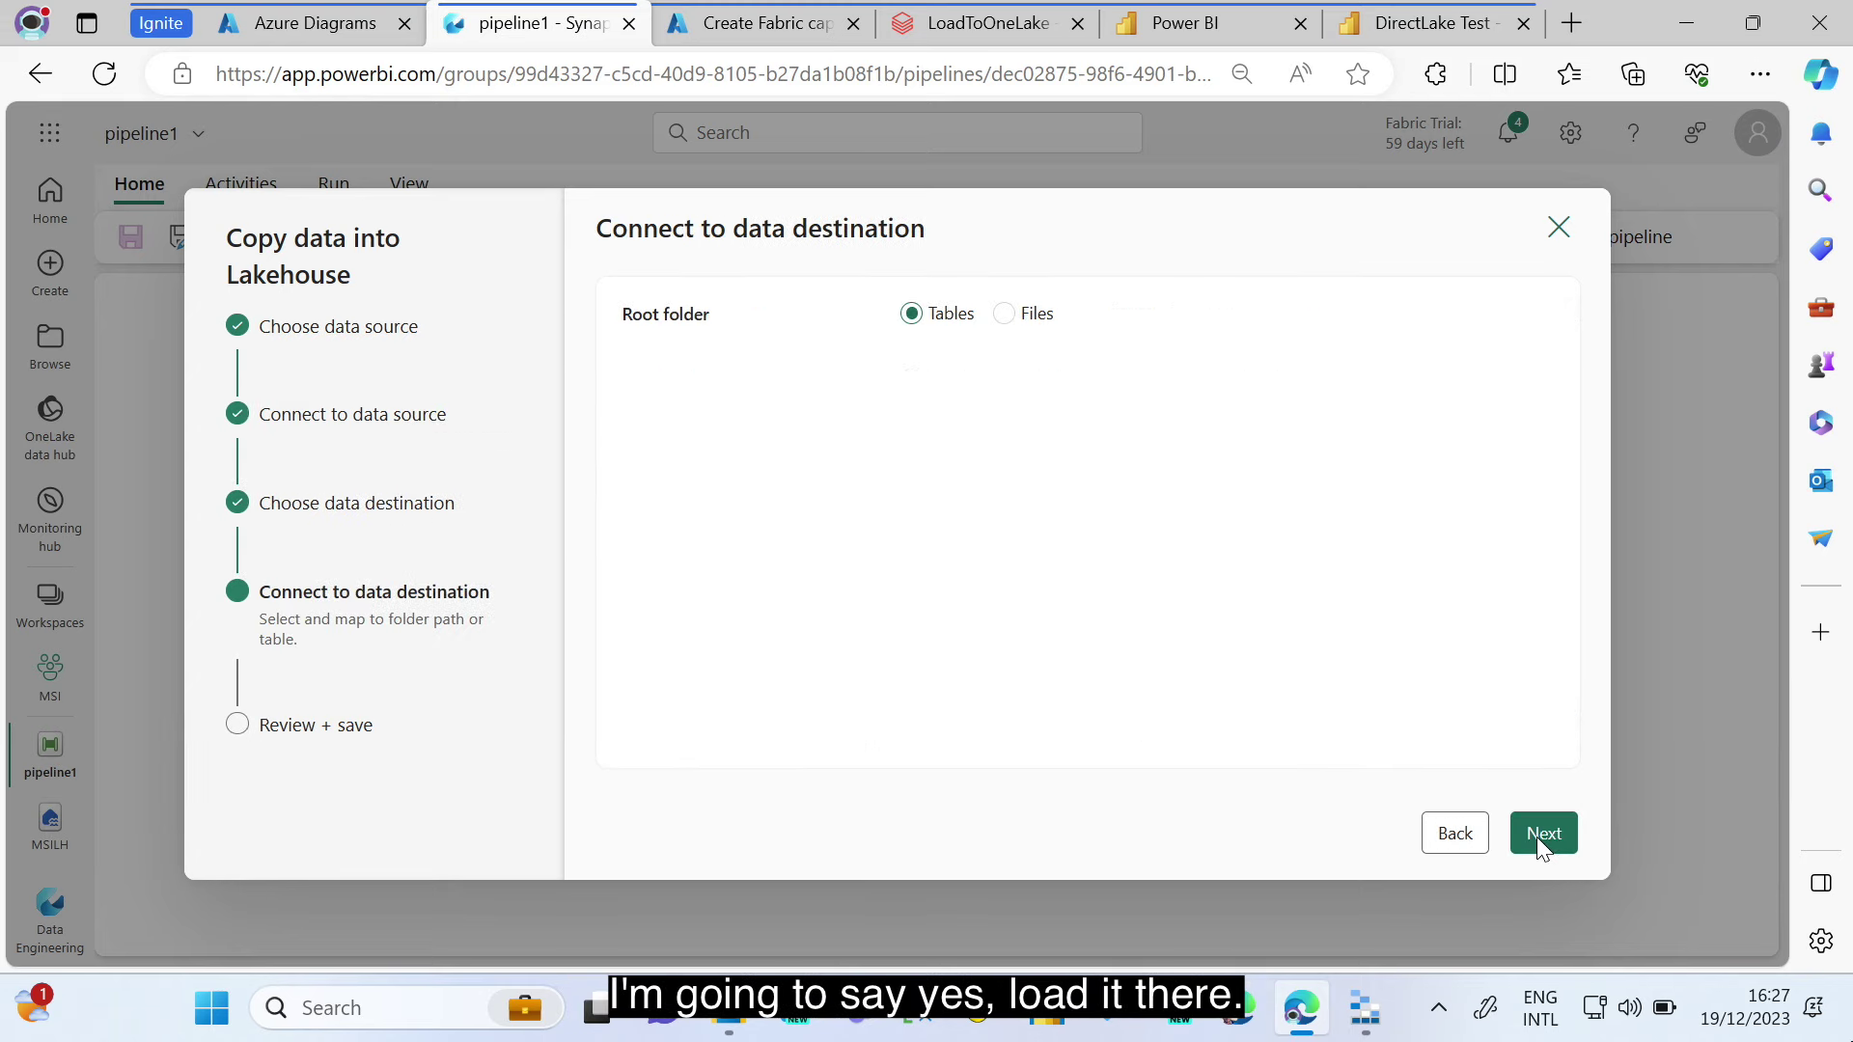
{"action": "left_click", "coordinate": [911, 380]}
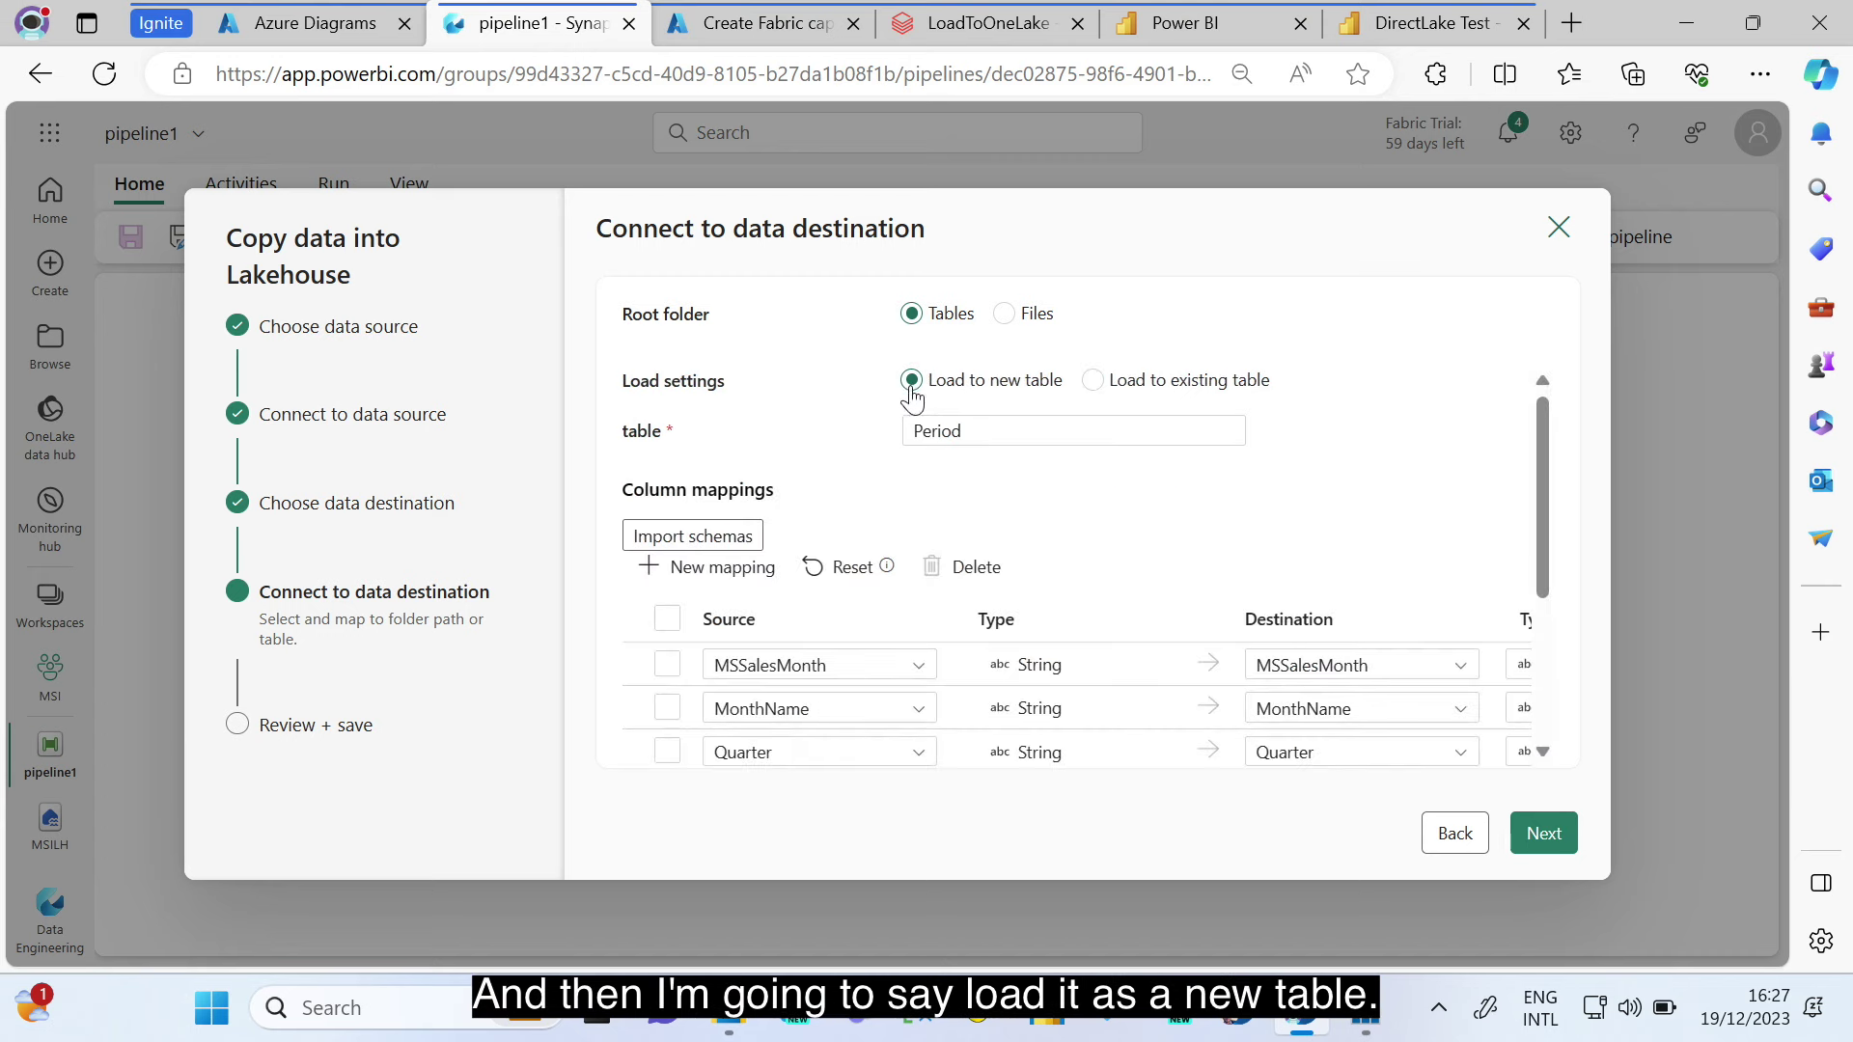
{"action": "scroll", "coordinate": [847, 527], "scroll_direction": "down", "scroll_amount": 2}
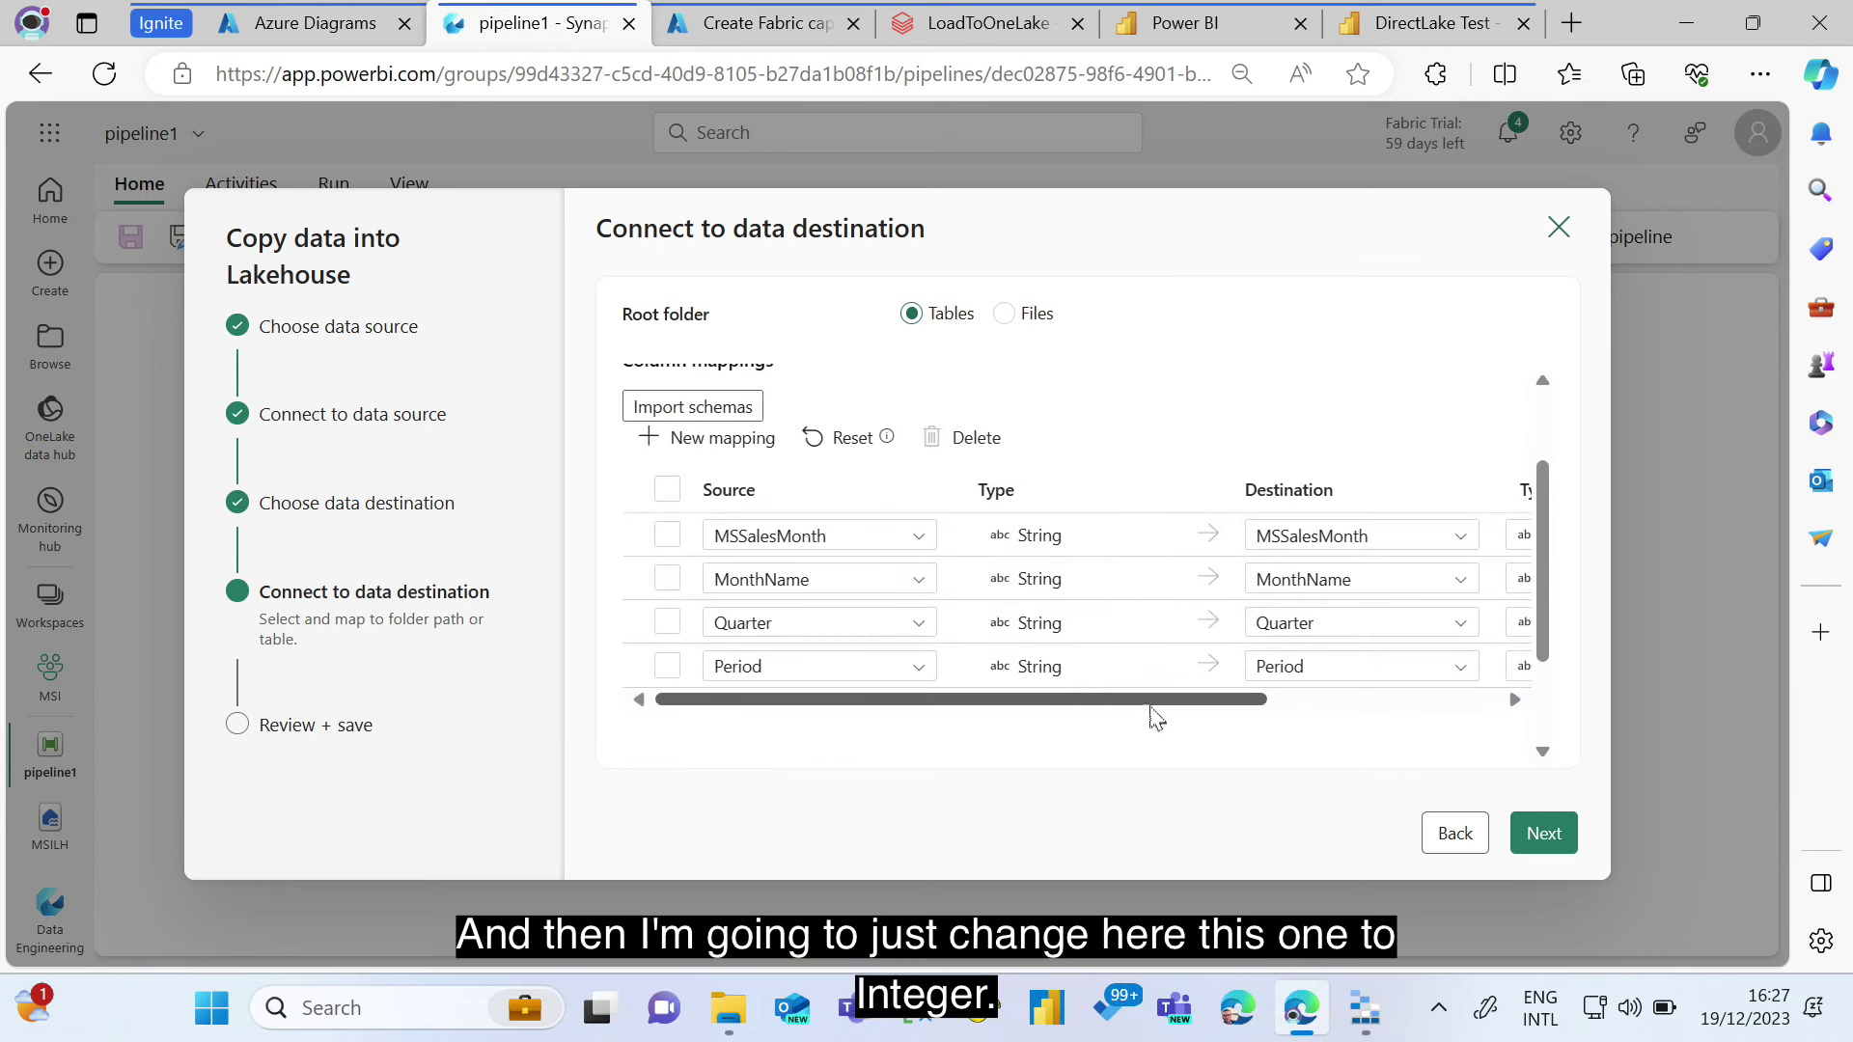
{"action": "left_click_drag", "start_coordinate": [1154, 700], "coordinate": [1439, 703]}
{"action": "left_click", "coordinate": [1328, 675]}
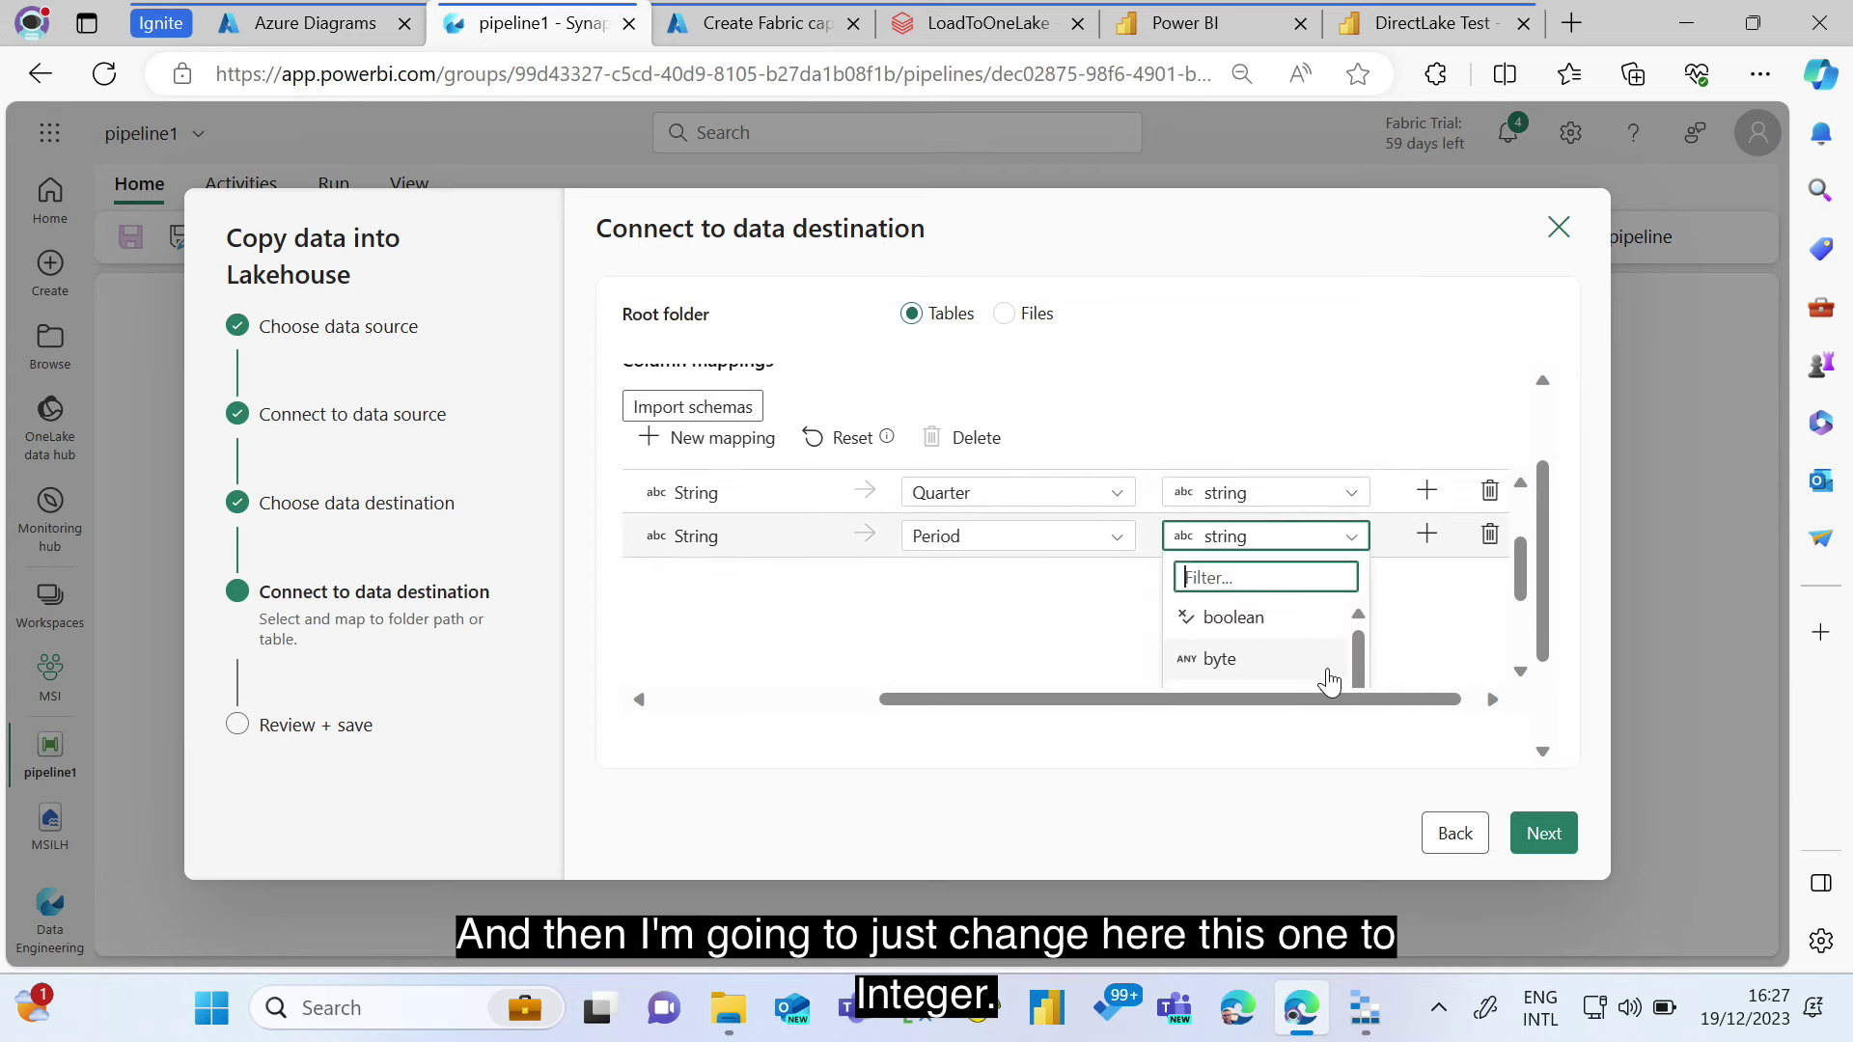
{"action": "type", "text": "int"}
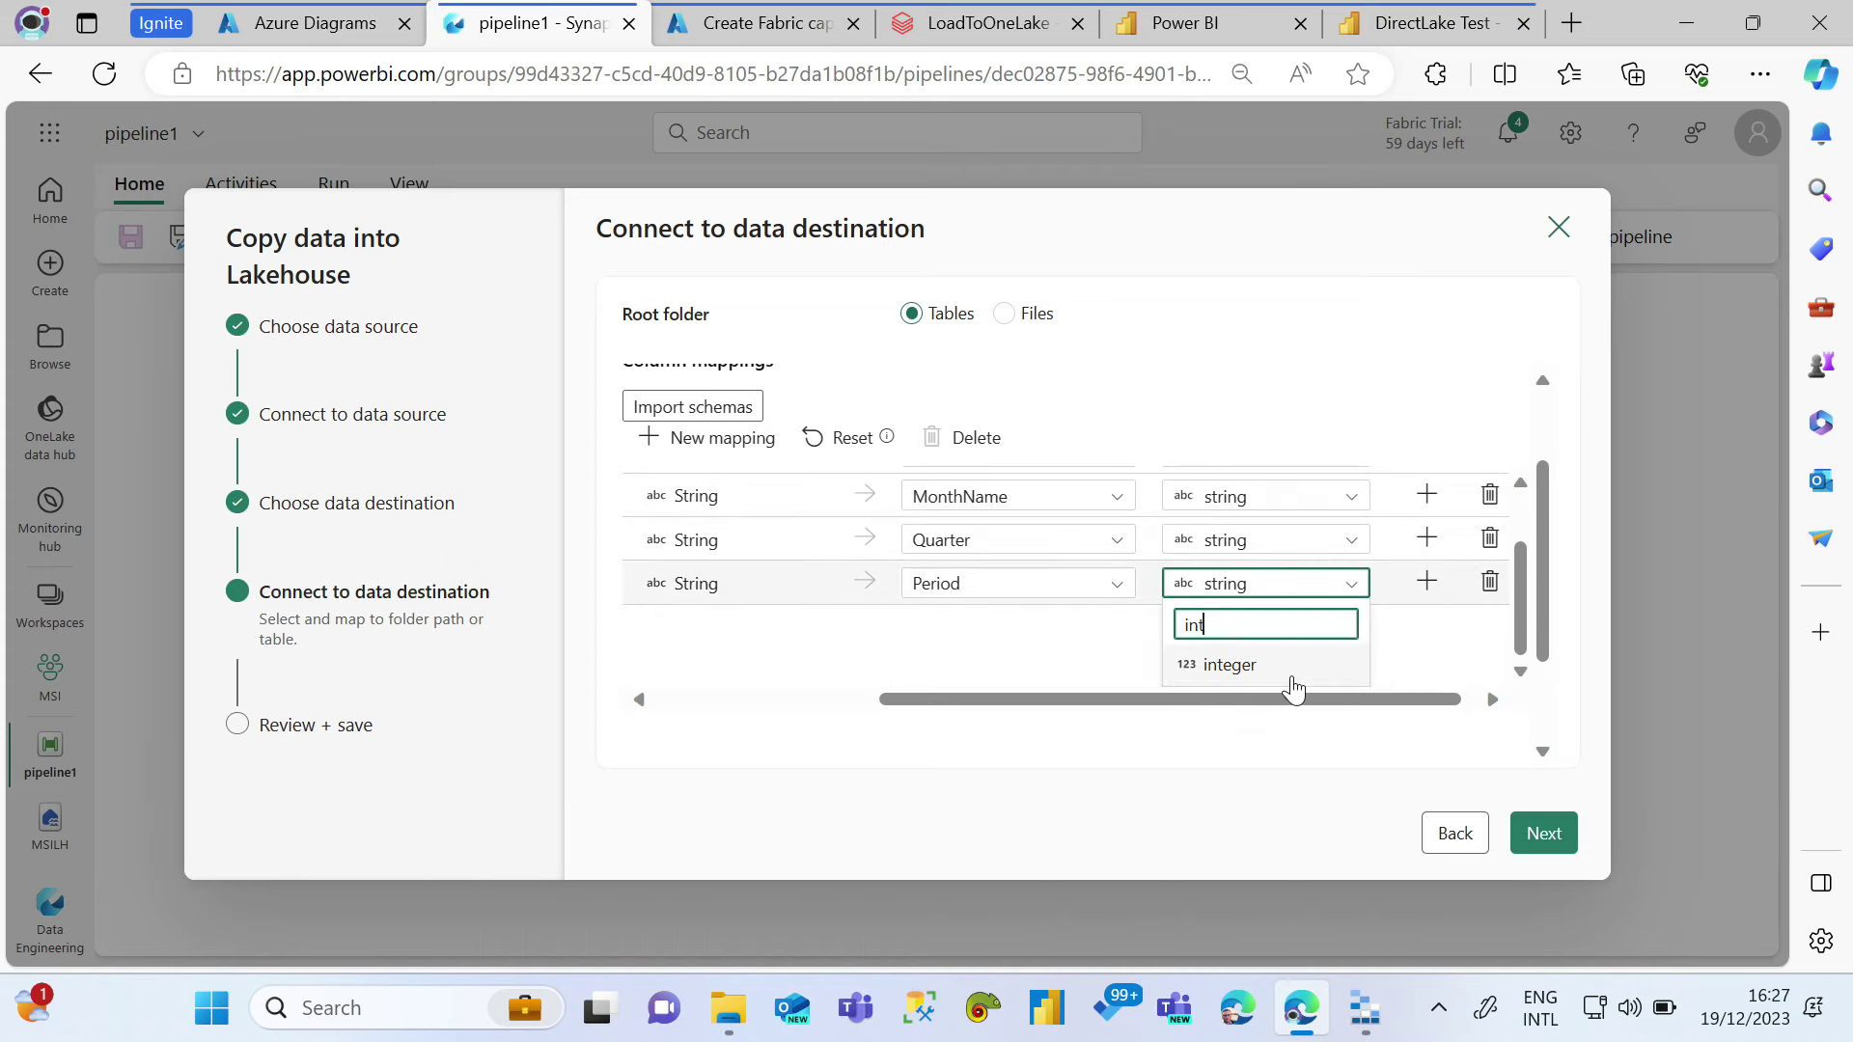
{"action": "left_click", "coordinate": [1240, 665]}
- Save and run the copy pipeline with immediate data transfer, and return to the MSILH lakehouse
{"action": "left_click", "coordinate": [1530, 836]}
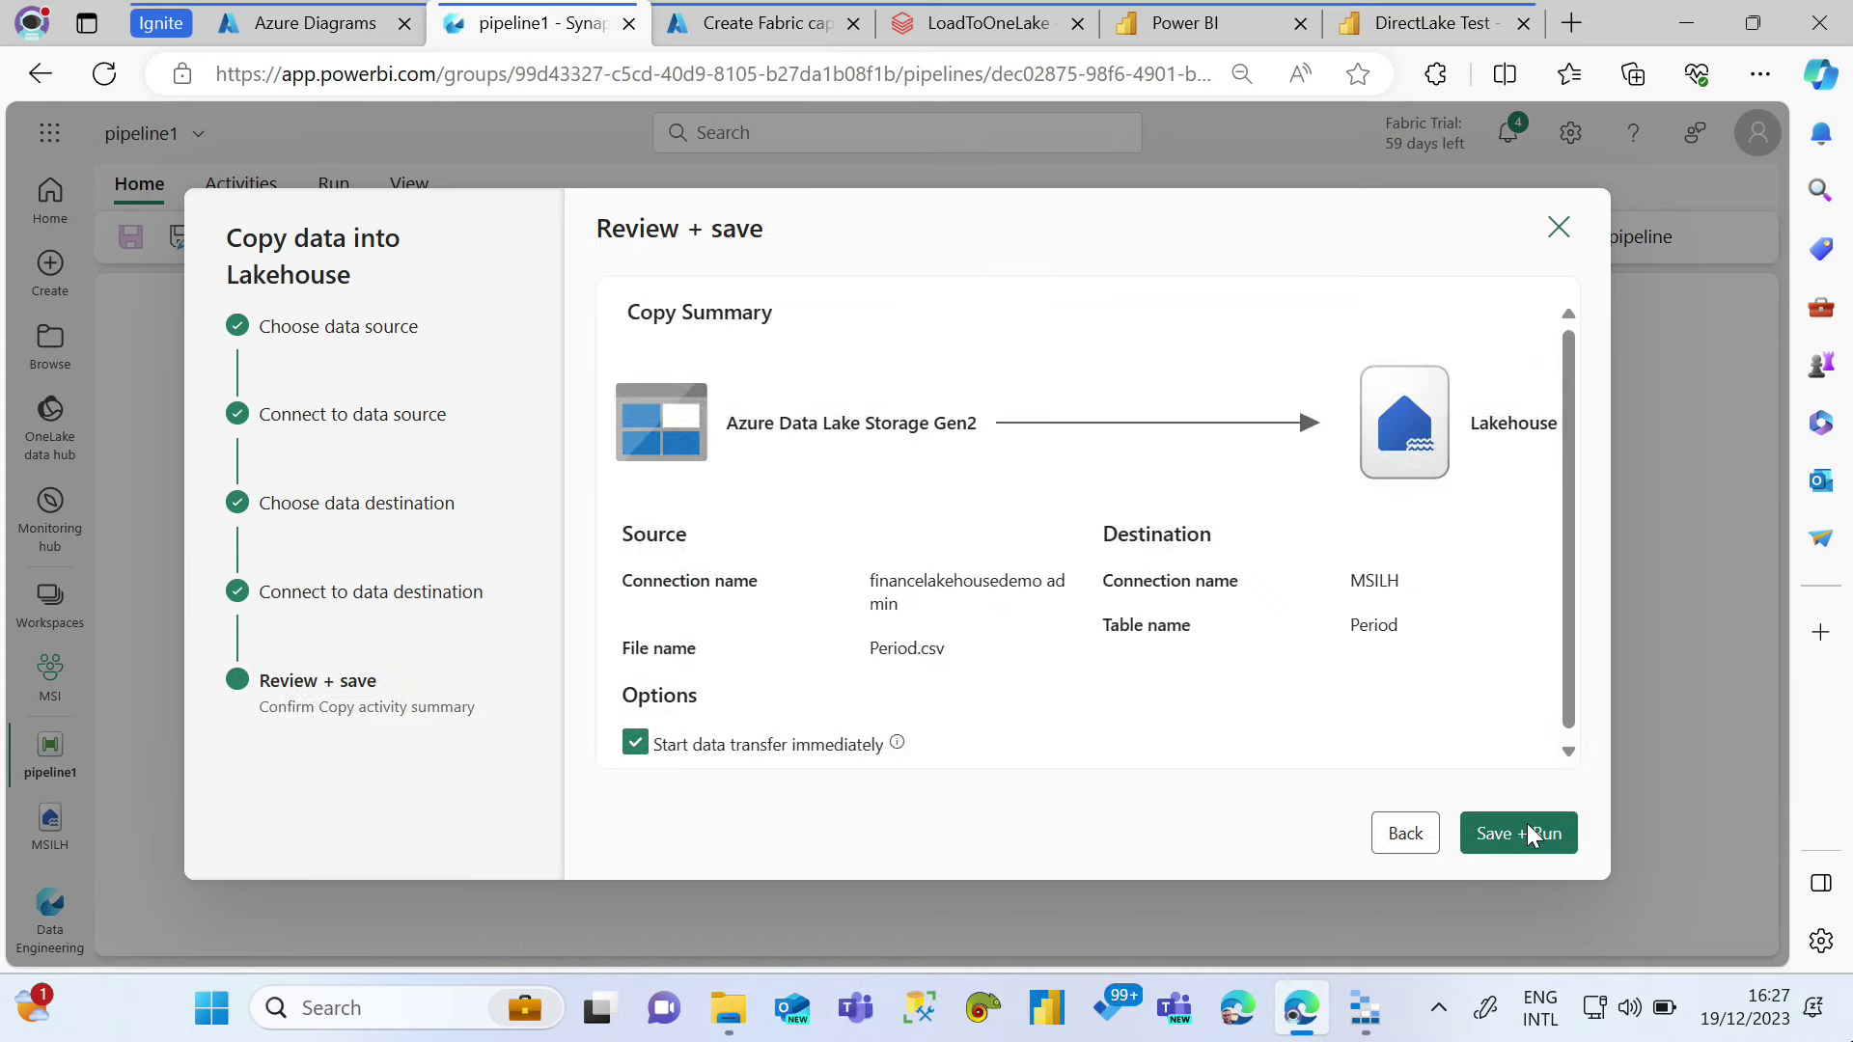
{"action": "left_click", "coordinate": [1528, 833]}
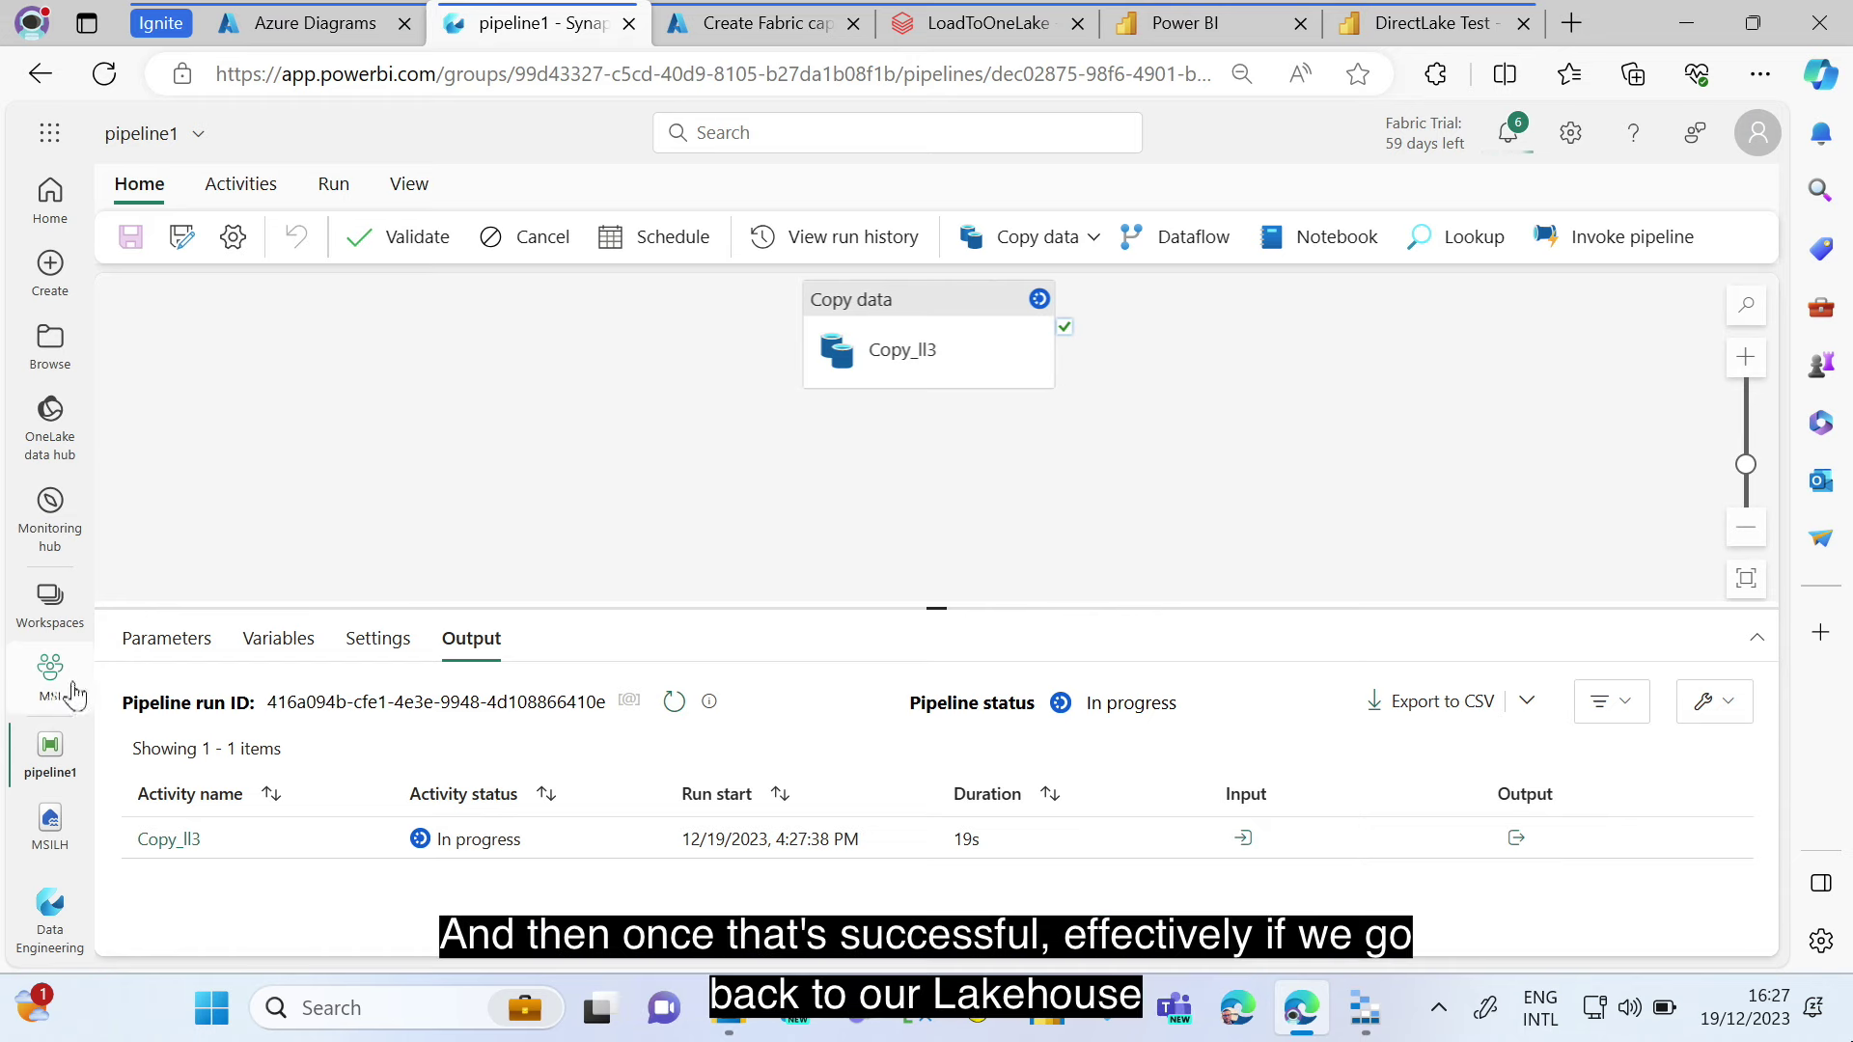
{"action": "left_click", "coordinate": [56, 830]}
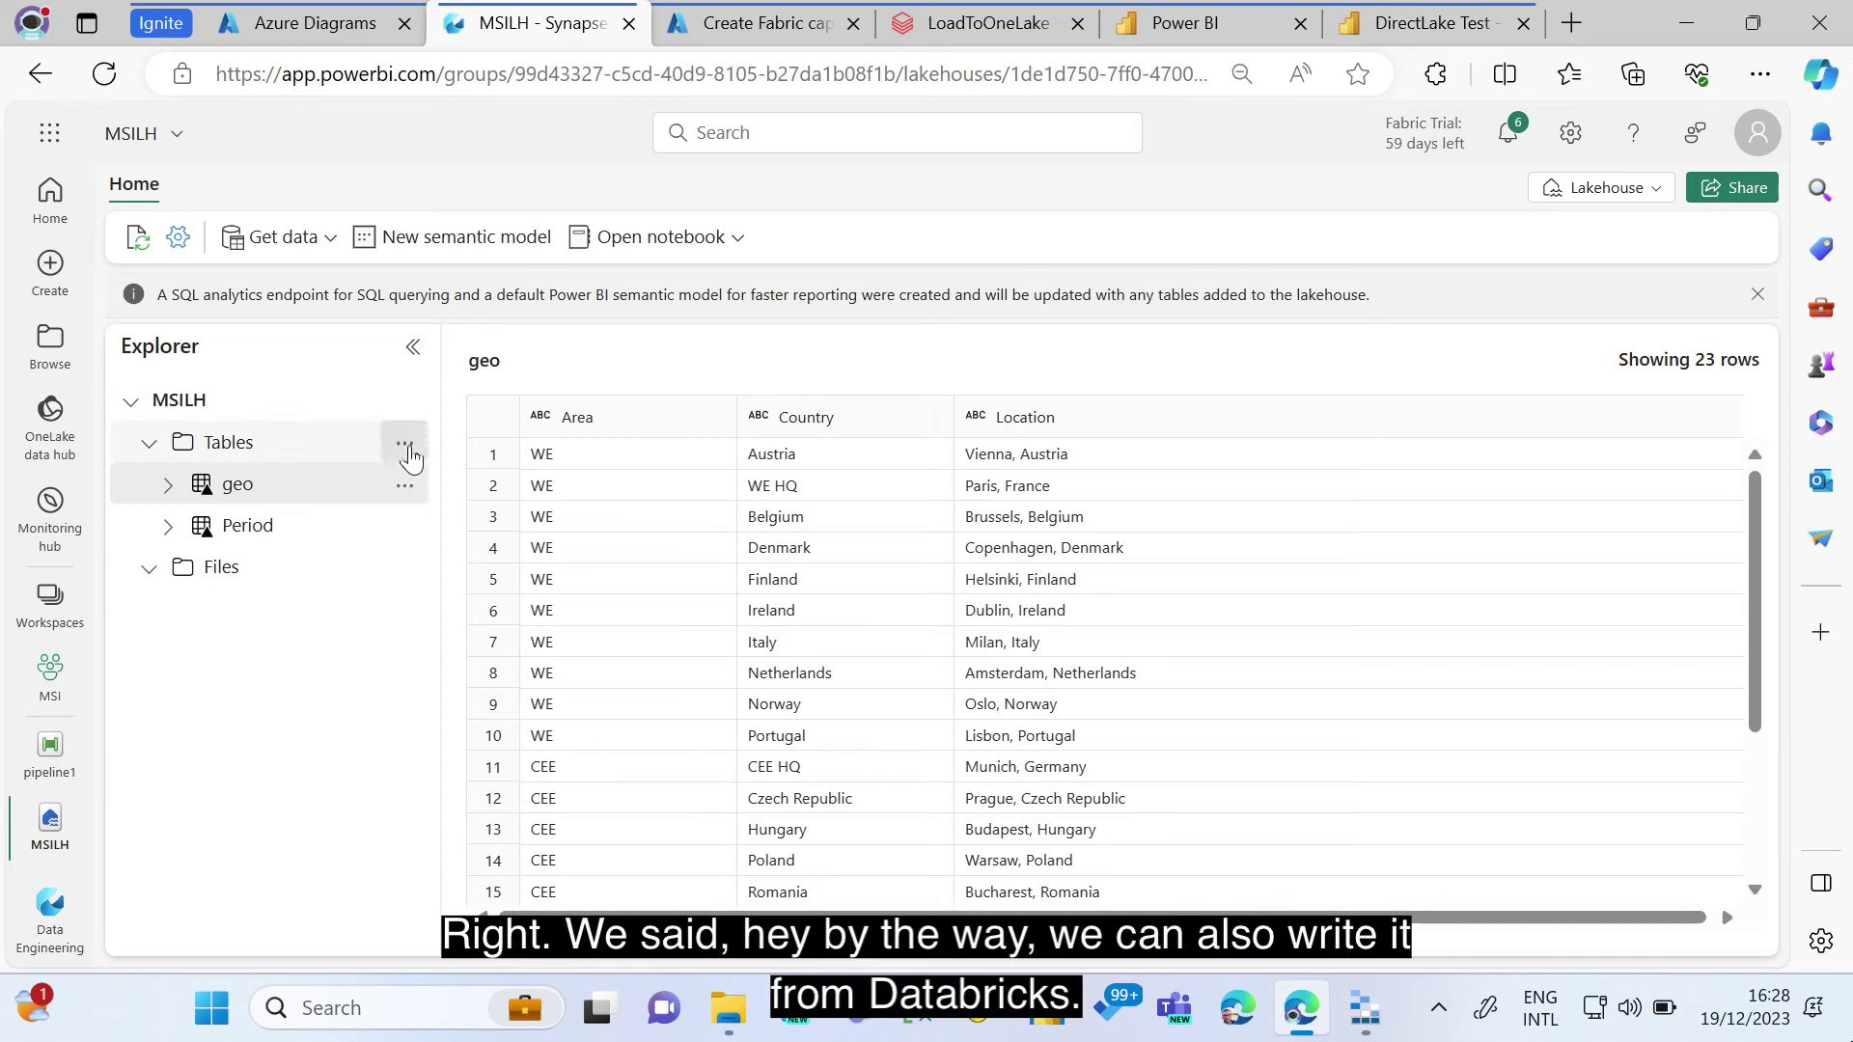
- Copy the ABFS path from the Tables folder's properties and close the properties
{"action": "left_click", "coordinate": [405, 447]}
{"action": "left_click", "coordinate": [449, 546]}
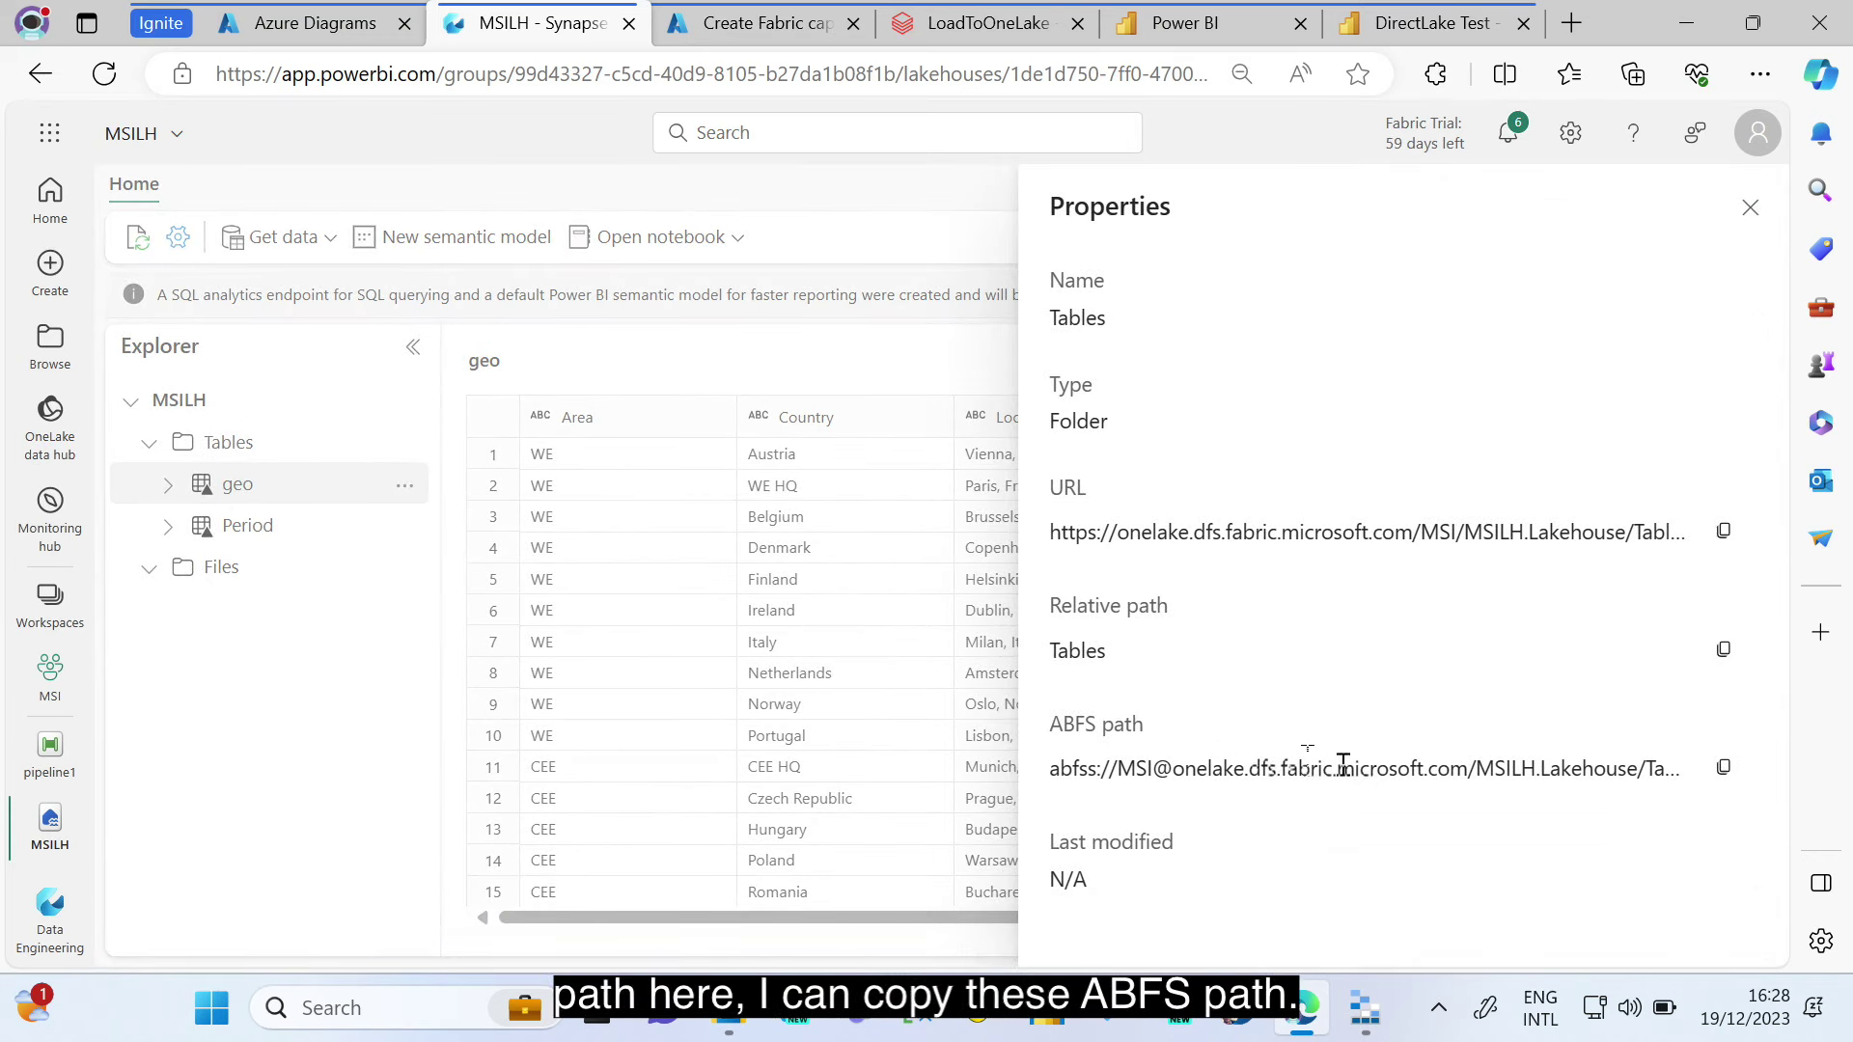
{"action": "left_click", "coordinate": [1723, 767]}
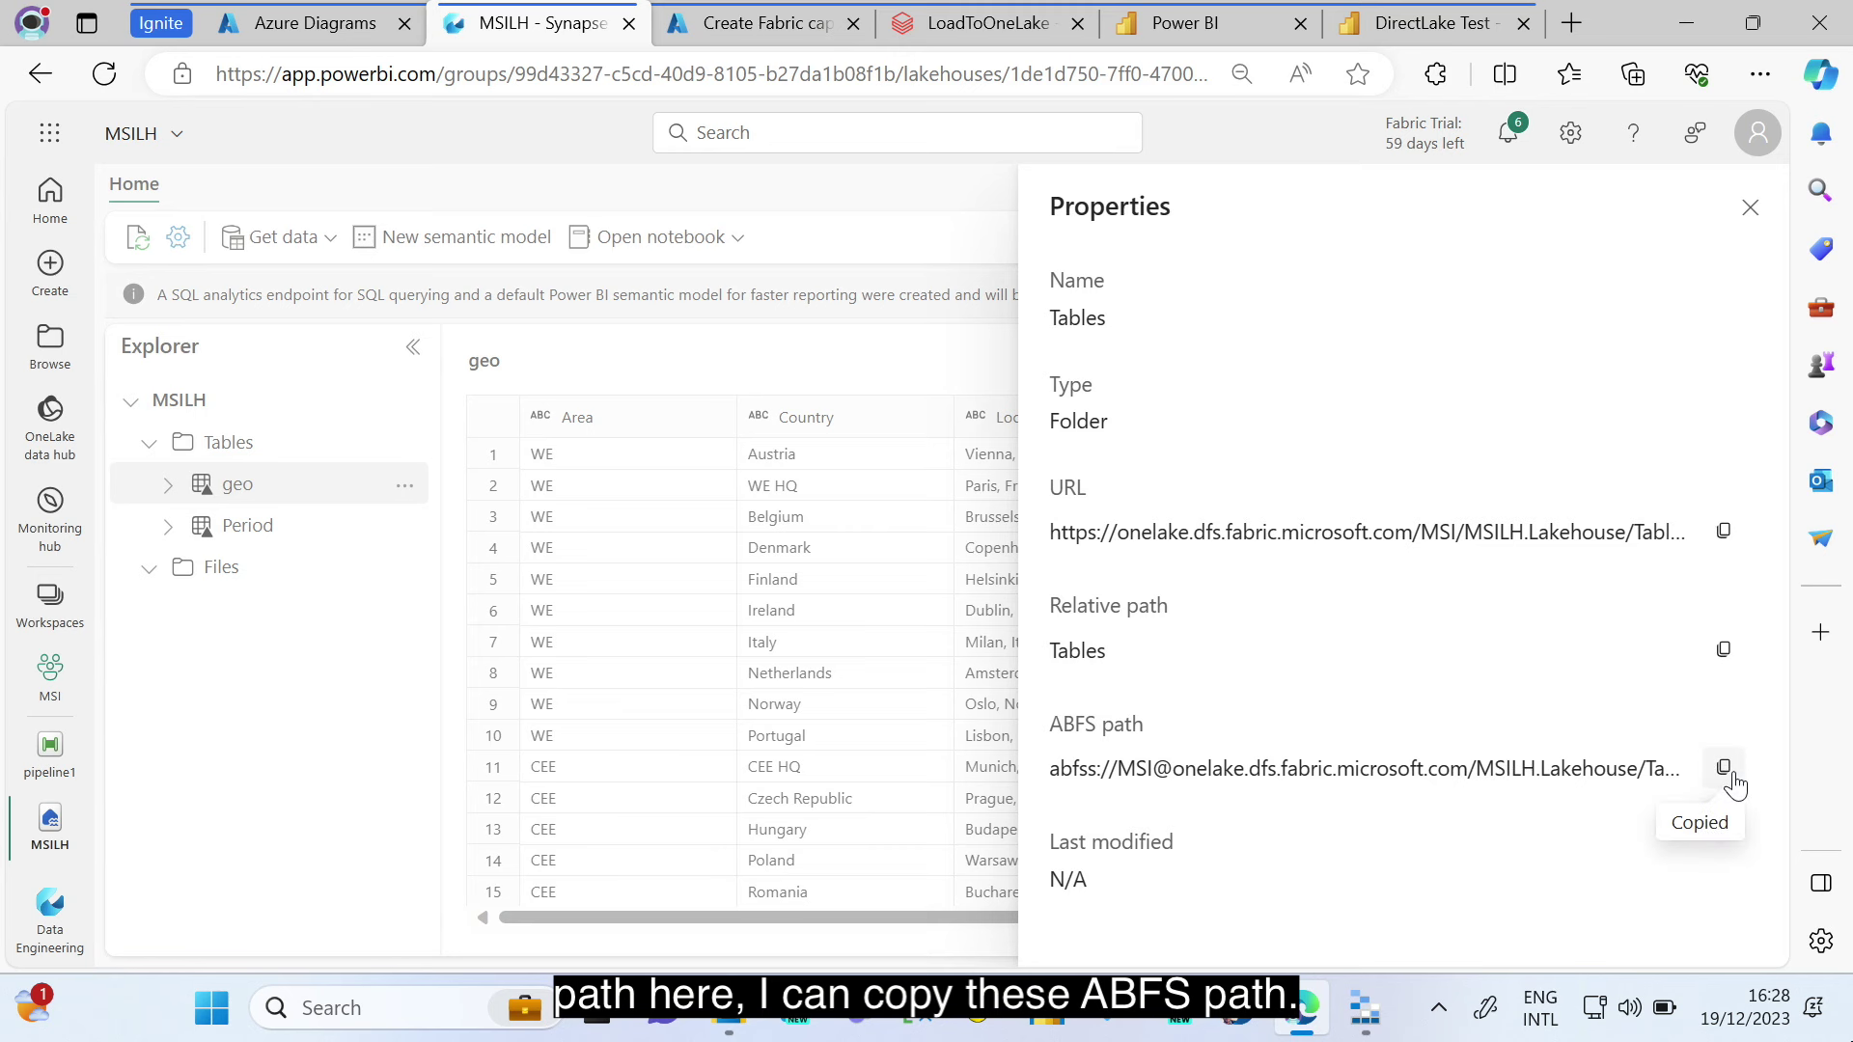
{"action": "key", "text": "Escape"}
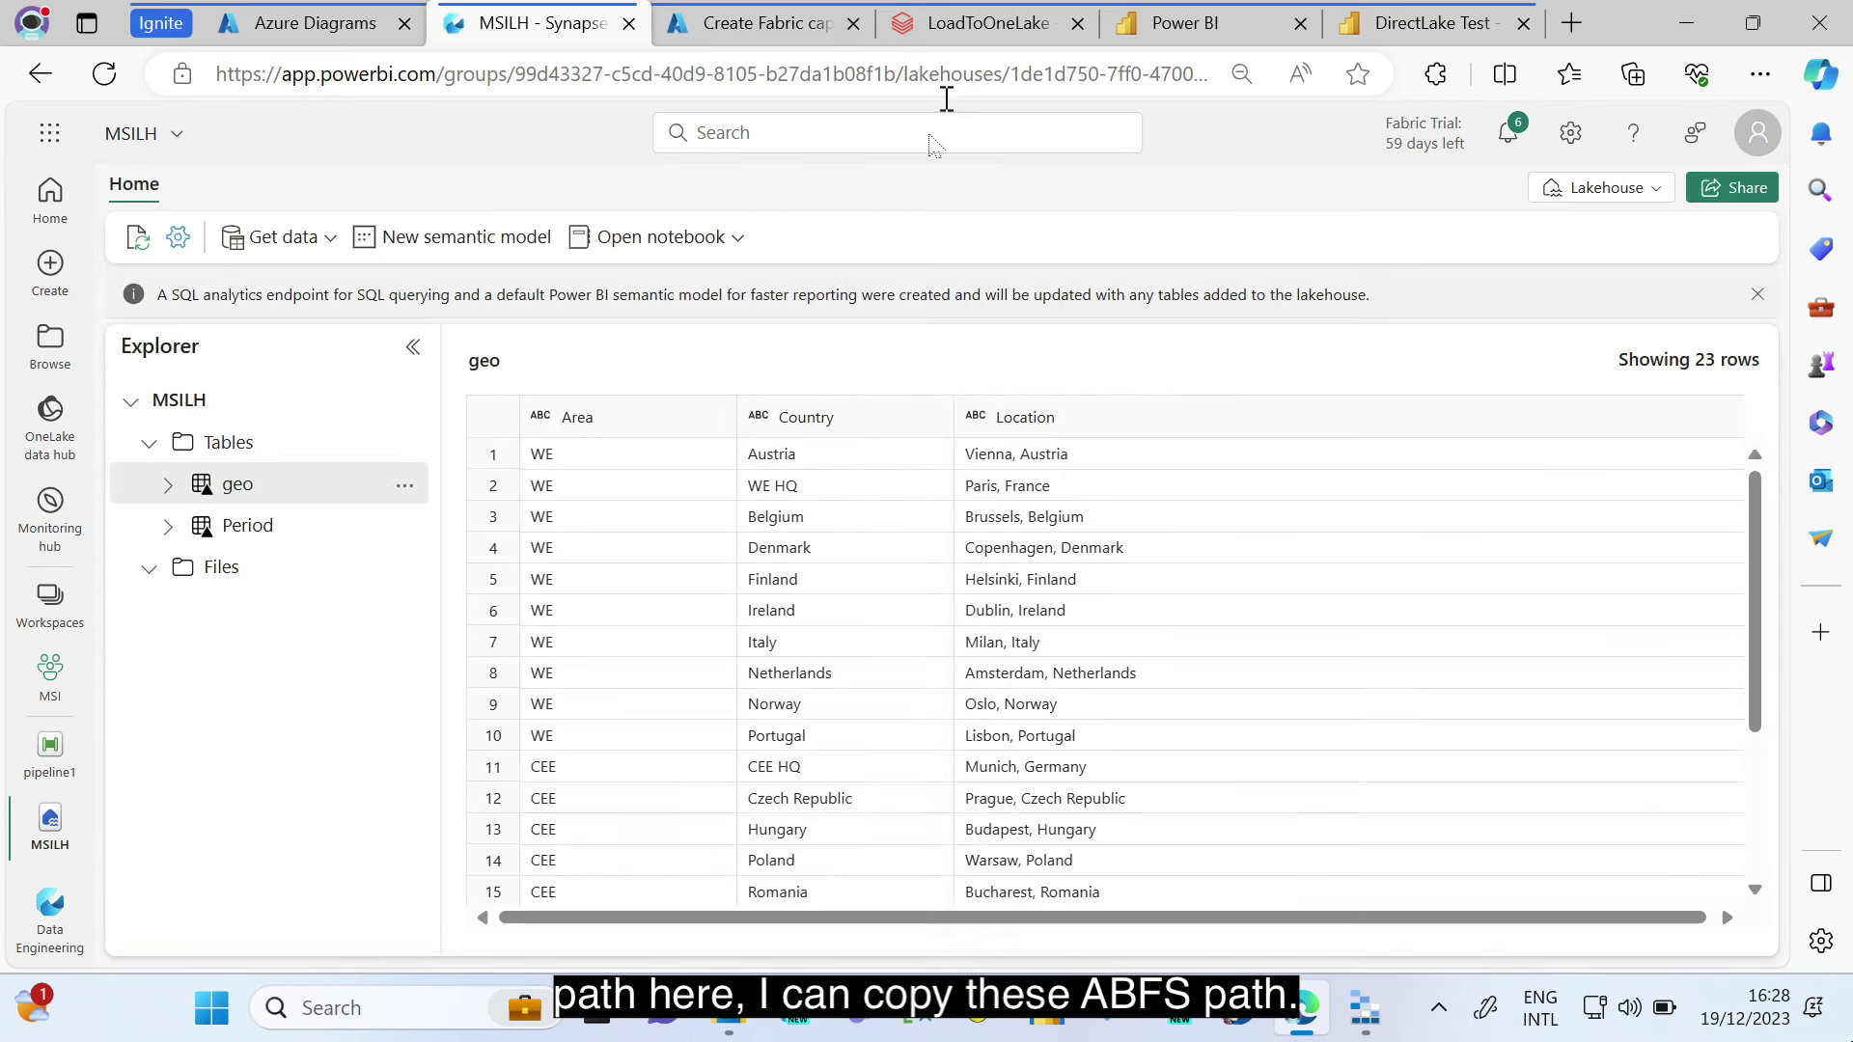
{"action": "left_click", "coordinate": [975, 23]}
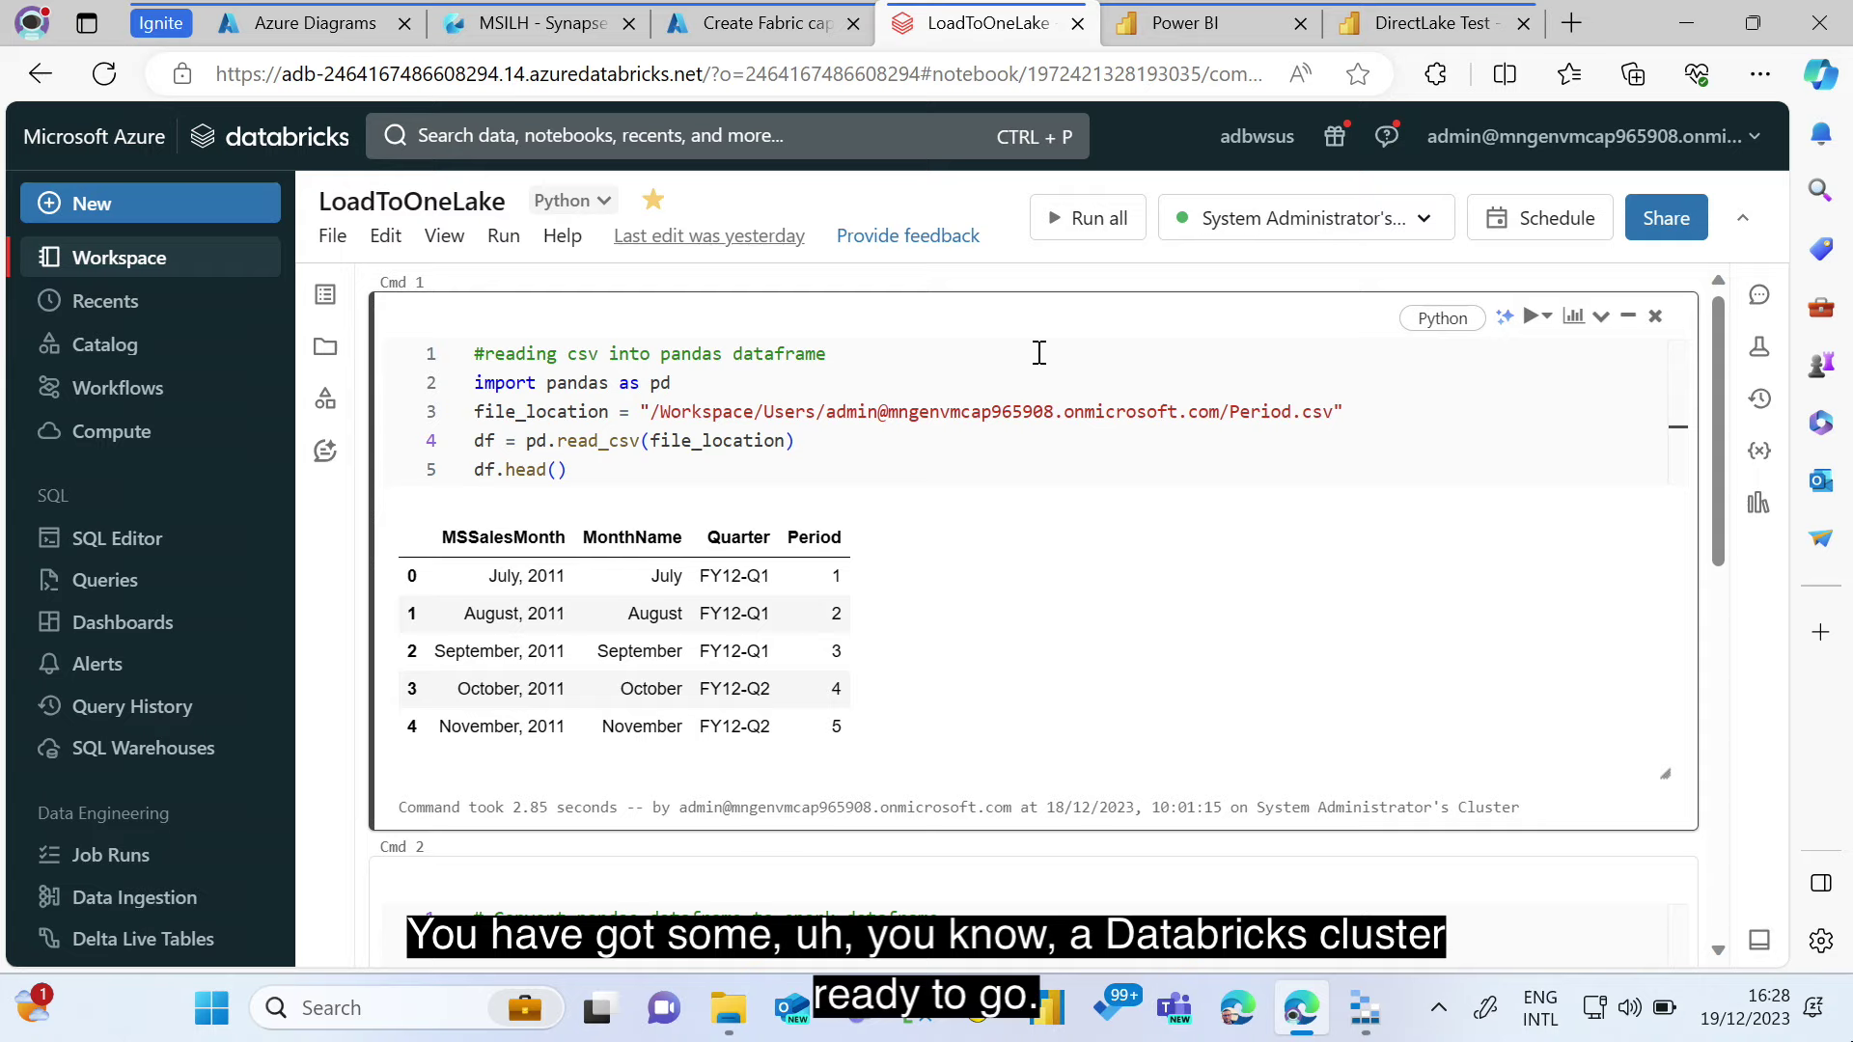
{"action": "scroll", "coordinate": [1038, 353], "scroll_direction": "down", "scroll_amount": 6}
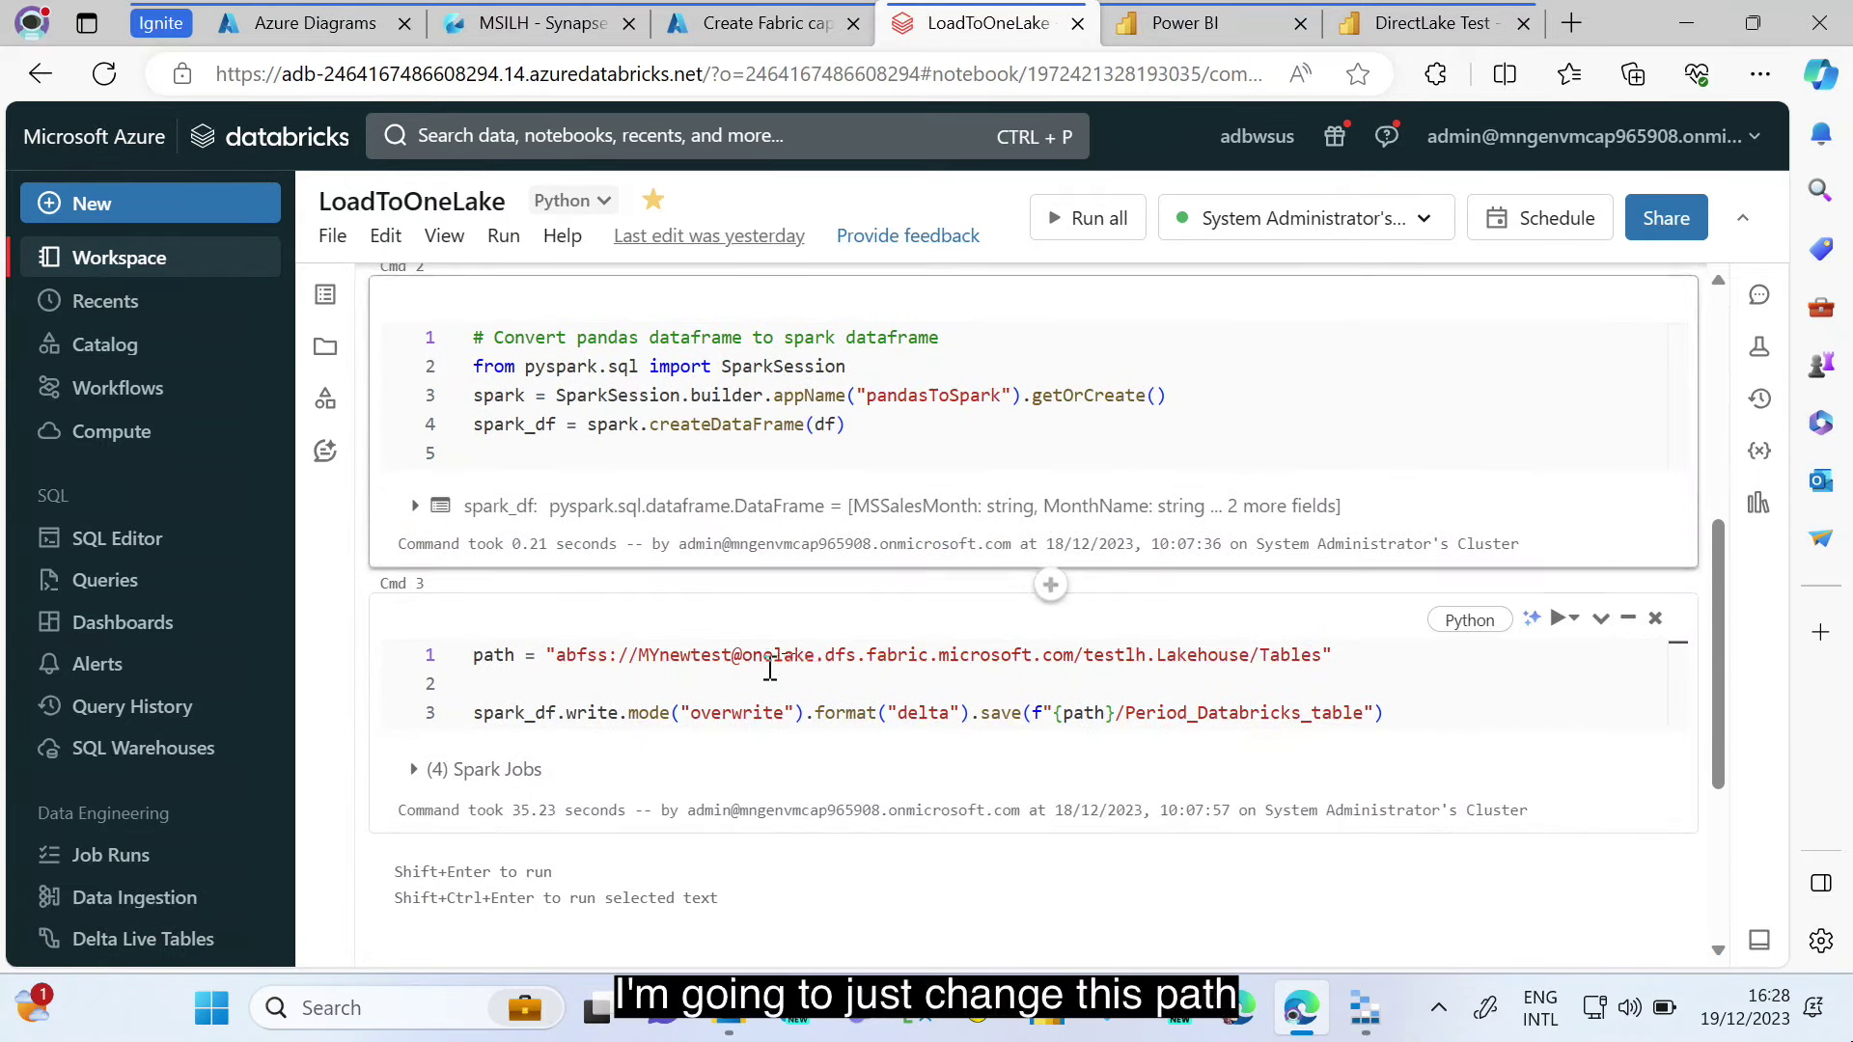
{"action": "left_click", "coordinate": [559, 656]}
{"action": "key", "text": "ctrl+shift+Right"}
{"action": "key", "text": "ctrl+shift+Right"}
{"action": "key", "text": "ctrl+shift+Right"}
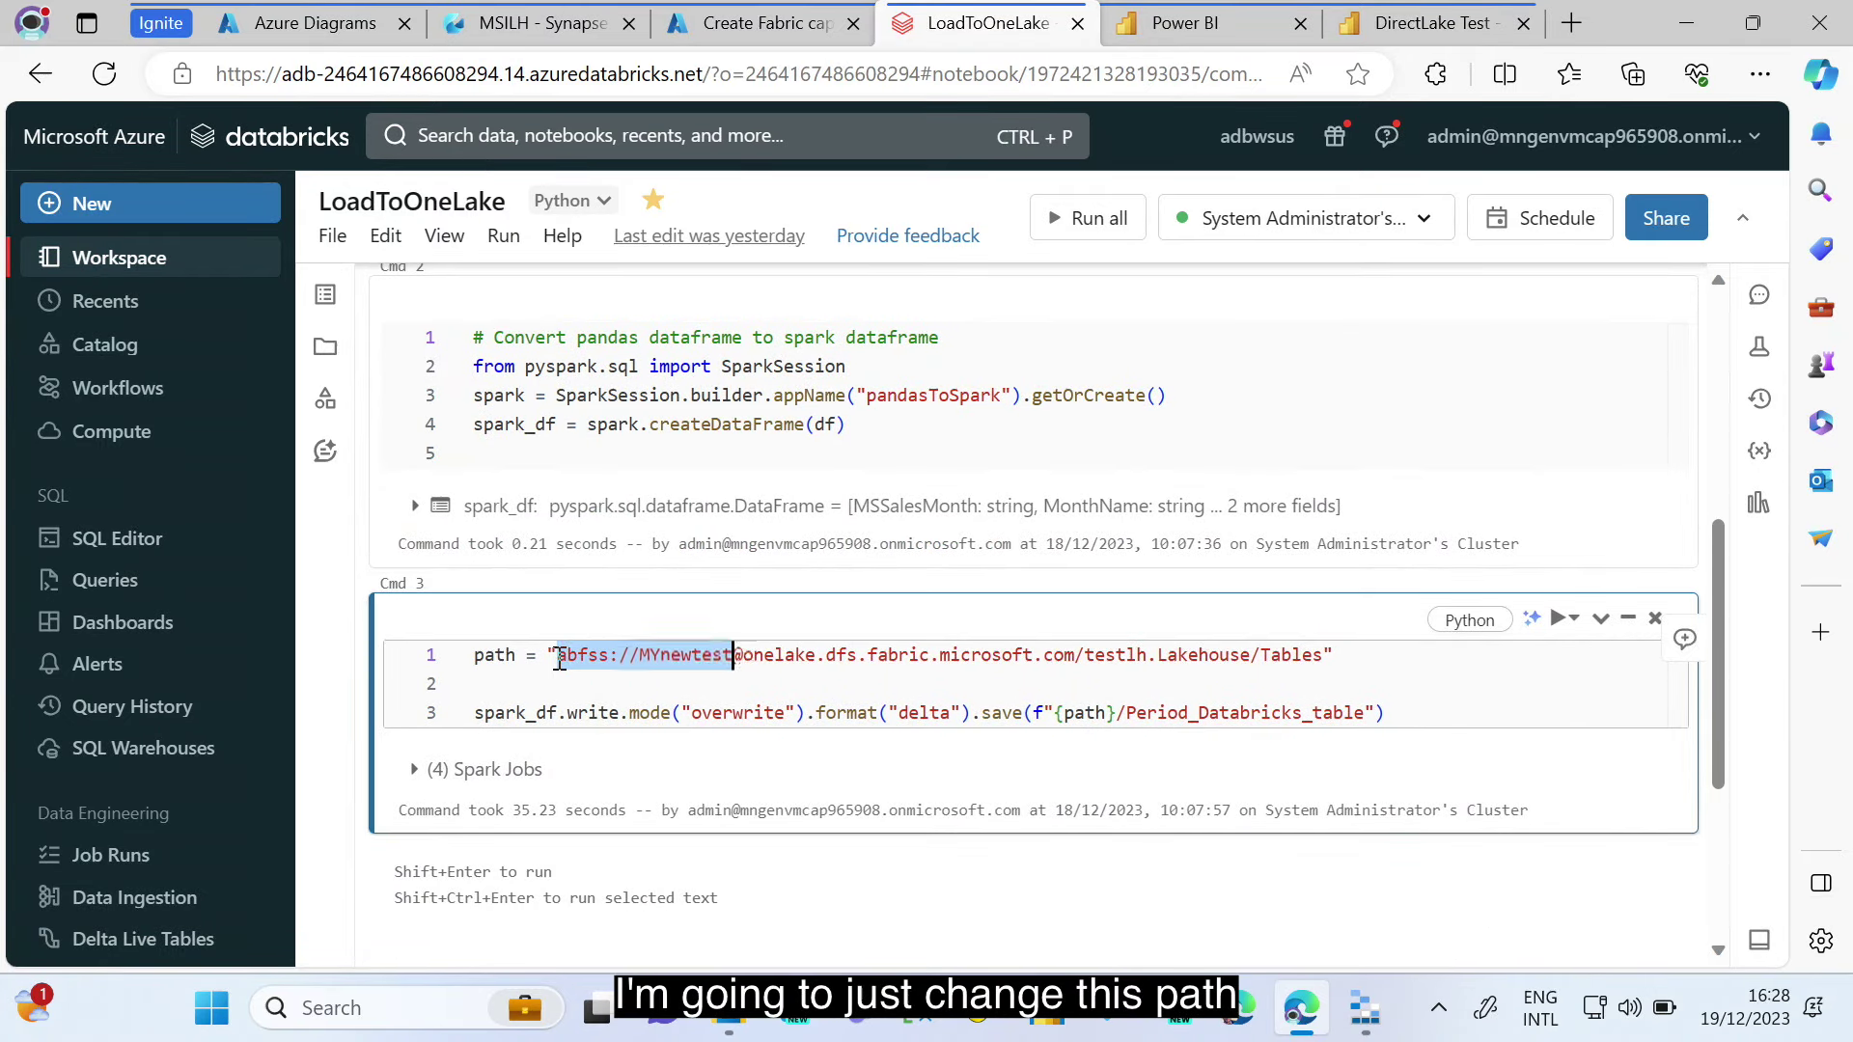
{"action": "key", "text": "ctrl+shift+Right"}
{"action": "key", "text": "ctrl+shift+Right"}
{"action": "key", "text": "ctrl+shift+Right"}
{"action": "key", "text": "ctrl+shift+Right"}
{"action": "key", "text": "ctrl+shift+Right"}
{"action": "key", "text": "ctrl+shift+Right"}
{"action": "key", "text": "ctrl+shift+Right"}
{"action": "key", "text": "ctrl+shift+Right"}
{"action": "key", "text": "ctrl+shift+Right"}
{"action": "key", "text": "shift+Left"}
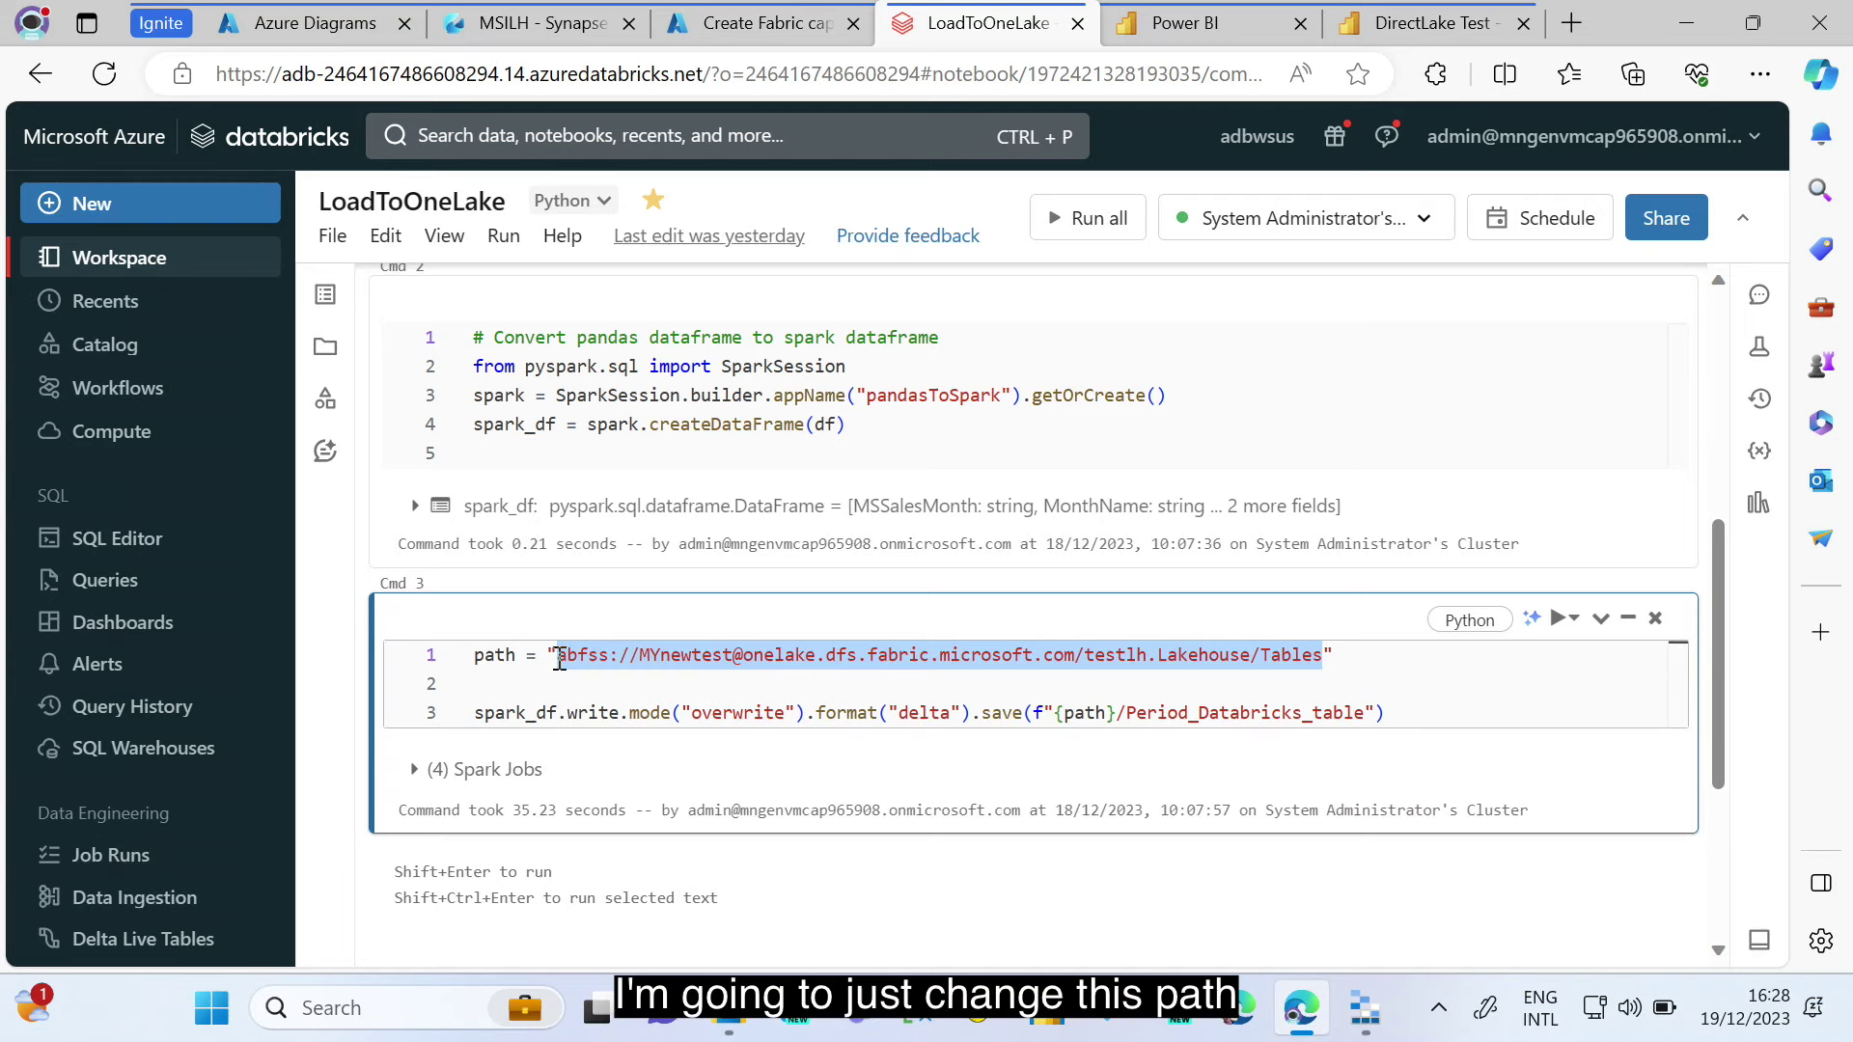
{"action": "key", "text": "ctrl+v"}
- Run all cells of the LoadToOneLake notebook and follow the run down to the delta write cell
{"action": "scroll", "coordinate": [956, 518], "scroll_direction": "up", "scroll_amount": 6}
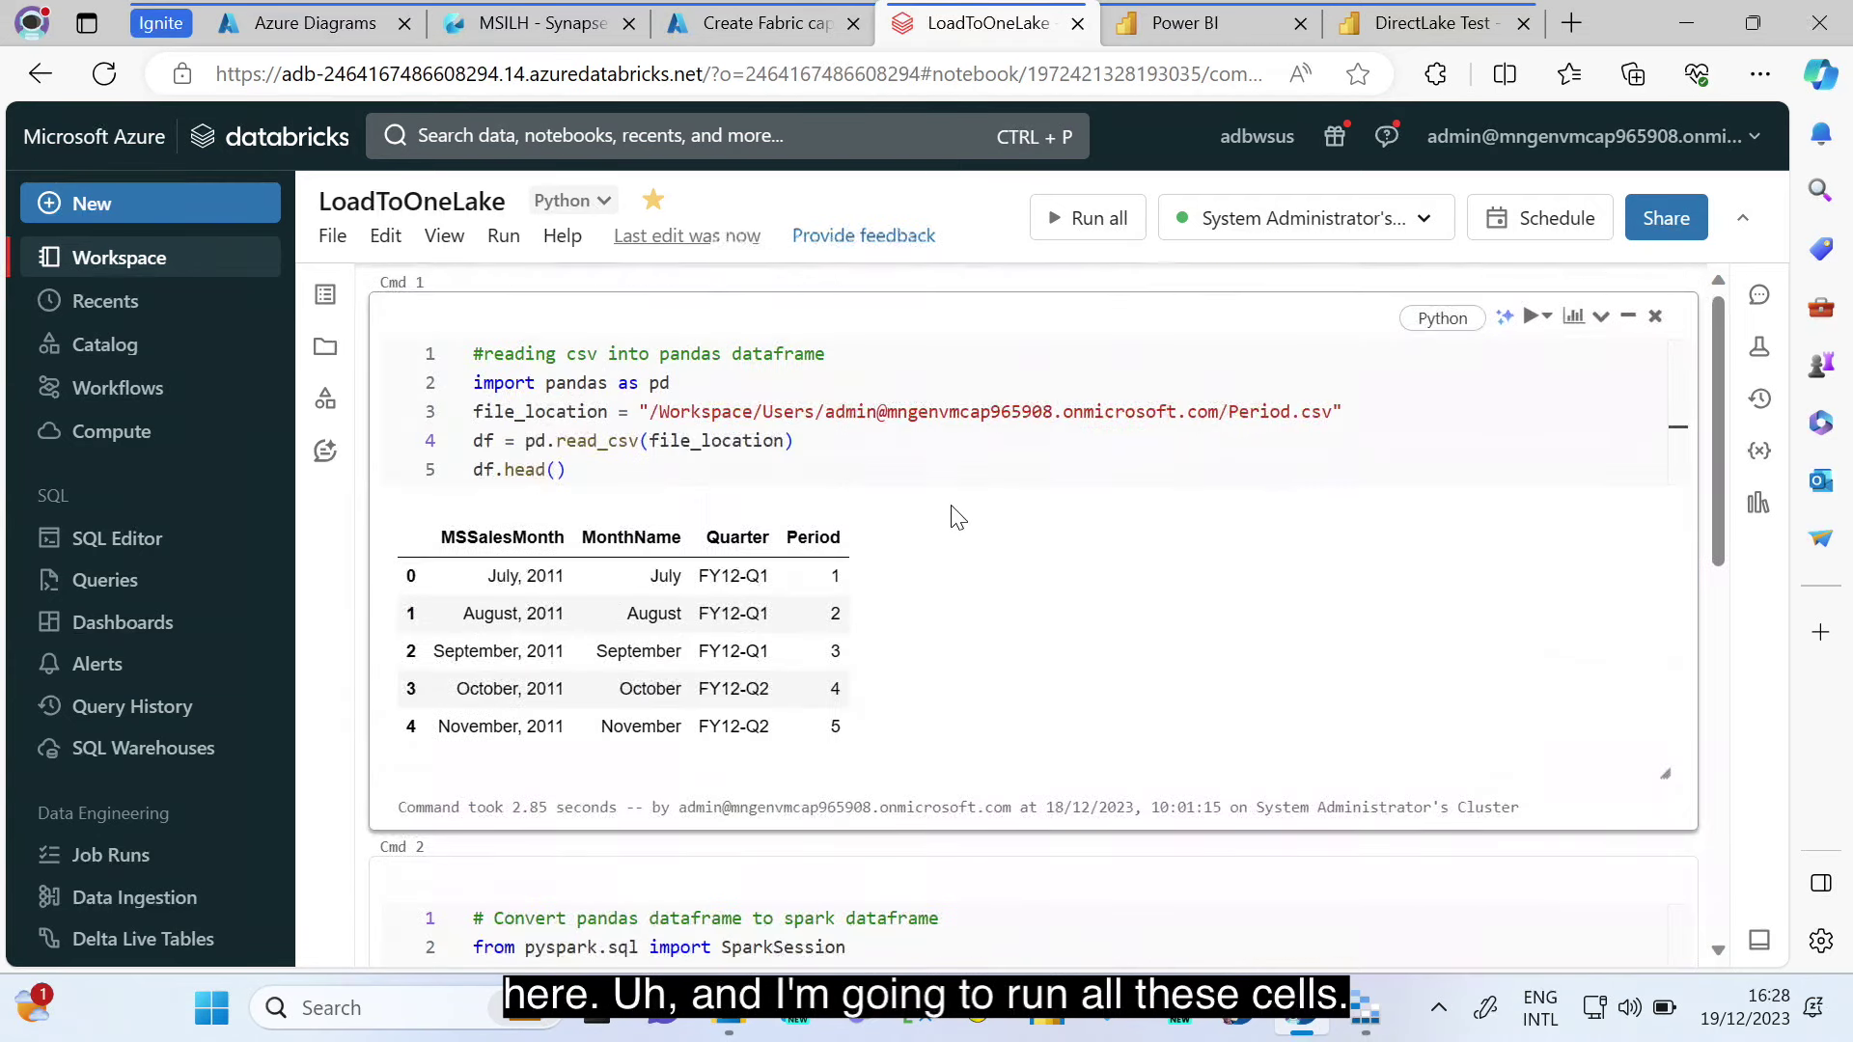
{"action": "left_click", "coordinate": [1062, 219]}
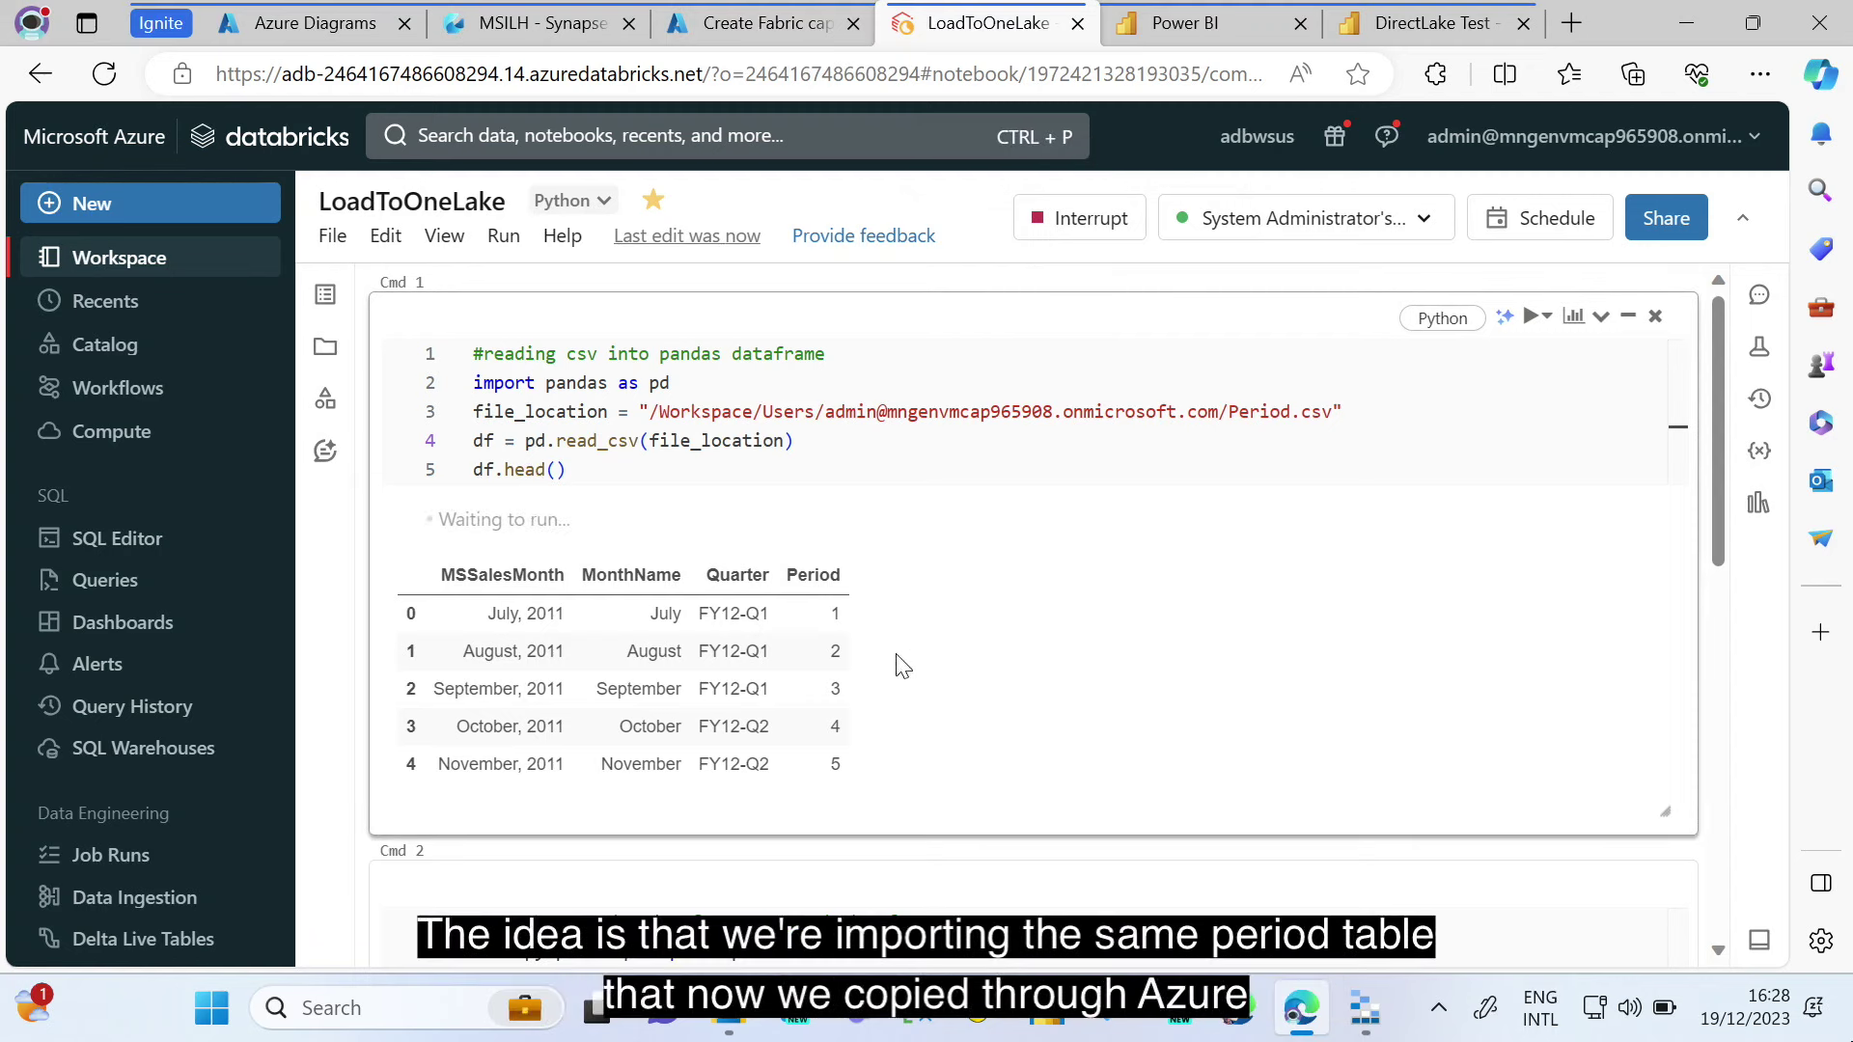
{"action": "scroll", "coordinate": [903, 666], "scroll_direction": "down", "scroll_amount": 4}
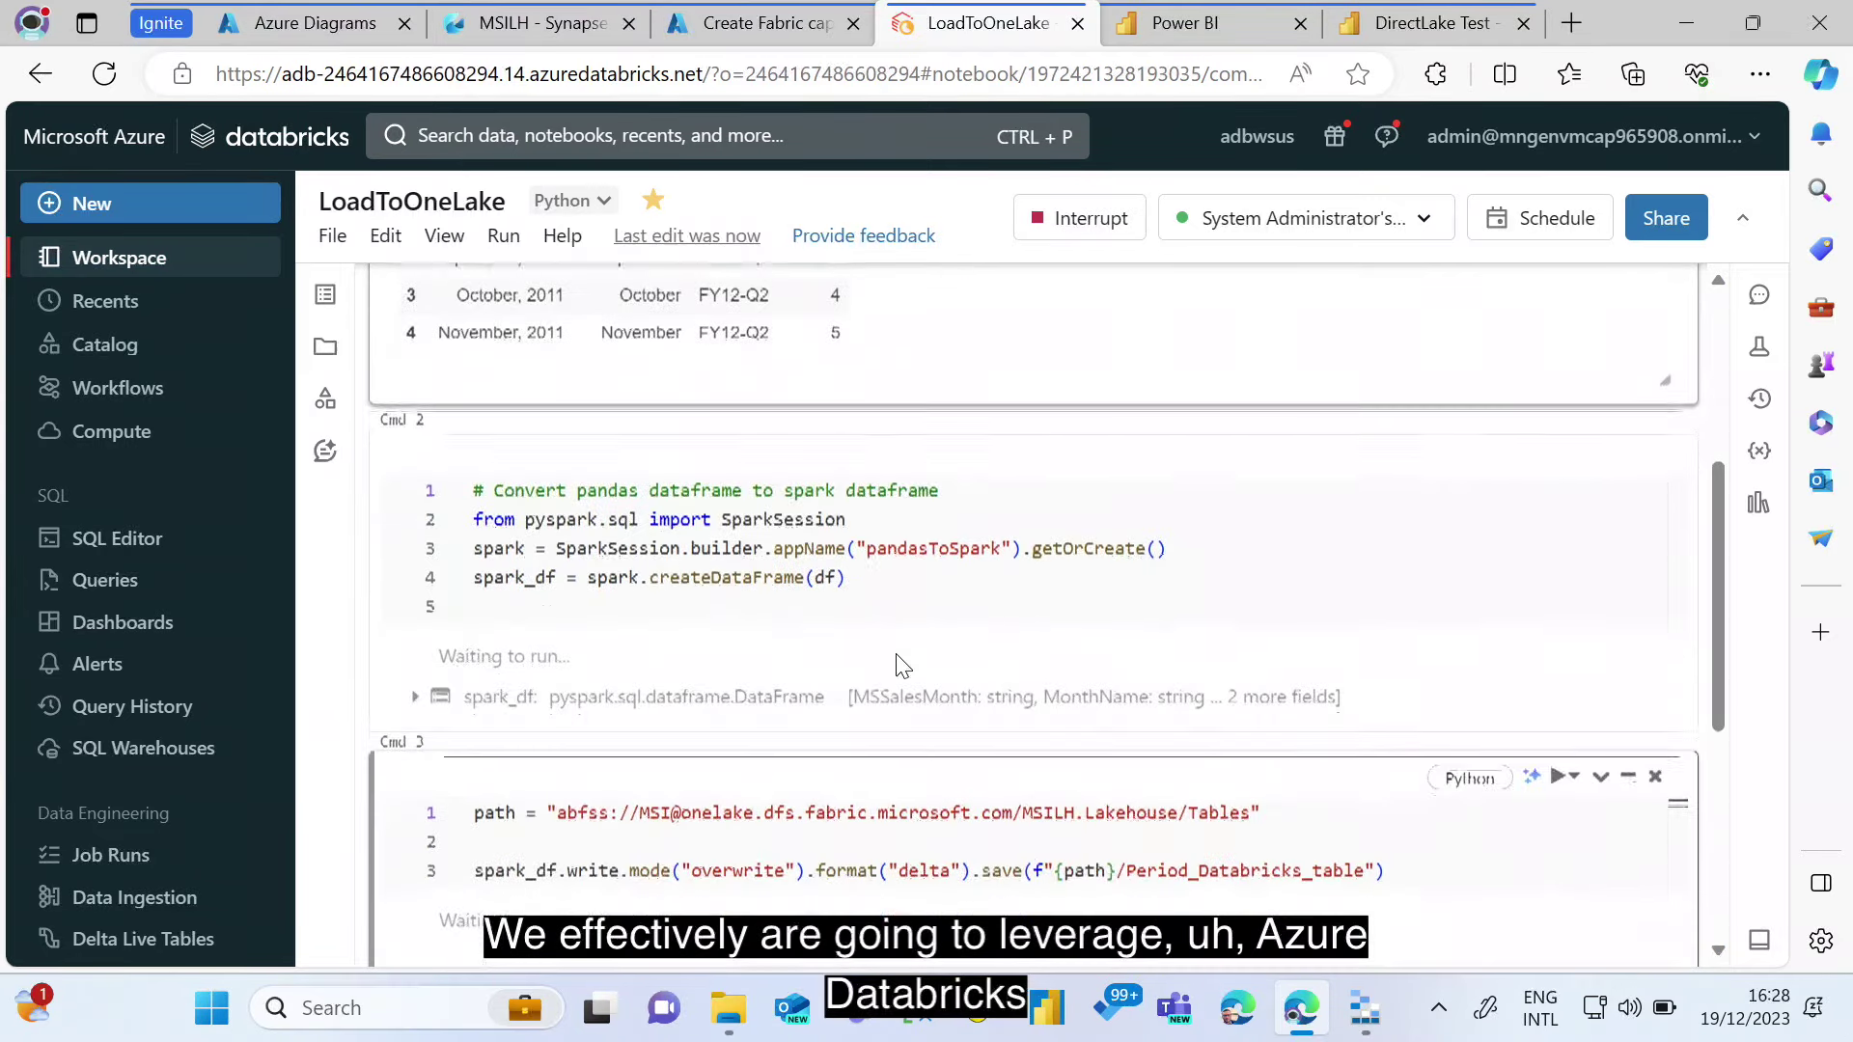
{"action": "scroll", "coordinate": [903, 666], "scroll_direction": "down", "scroll_amount": 3}
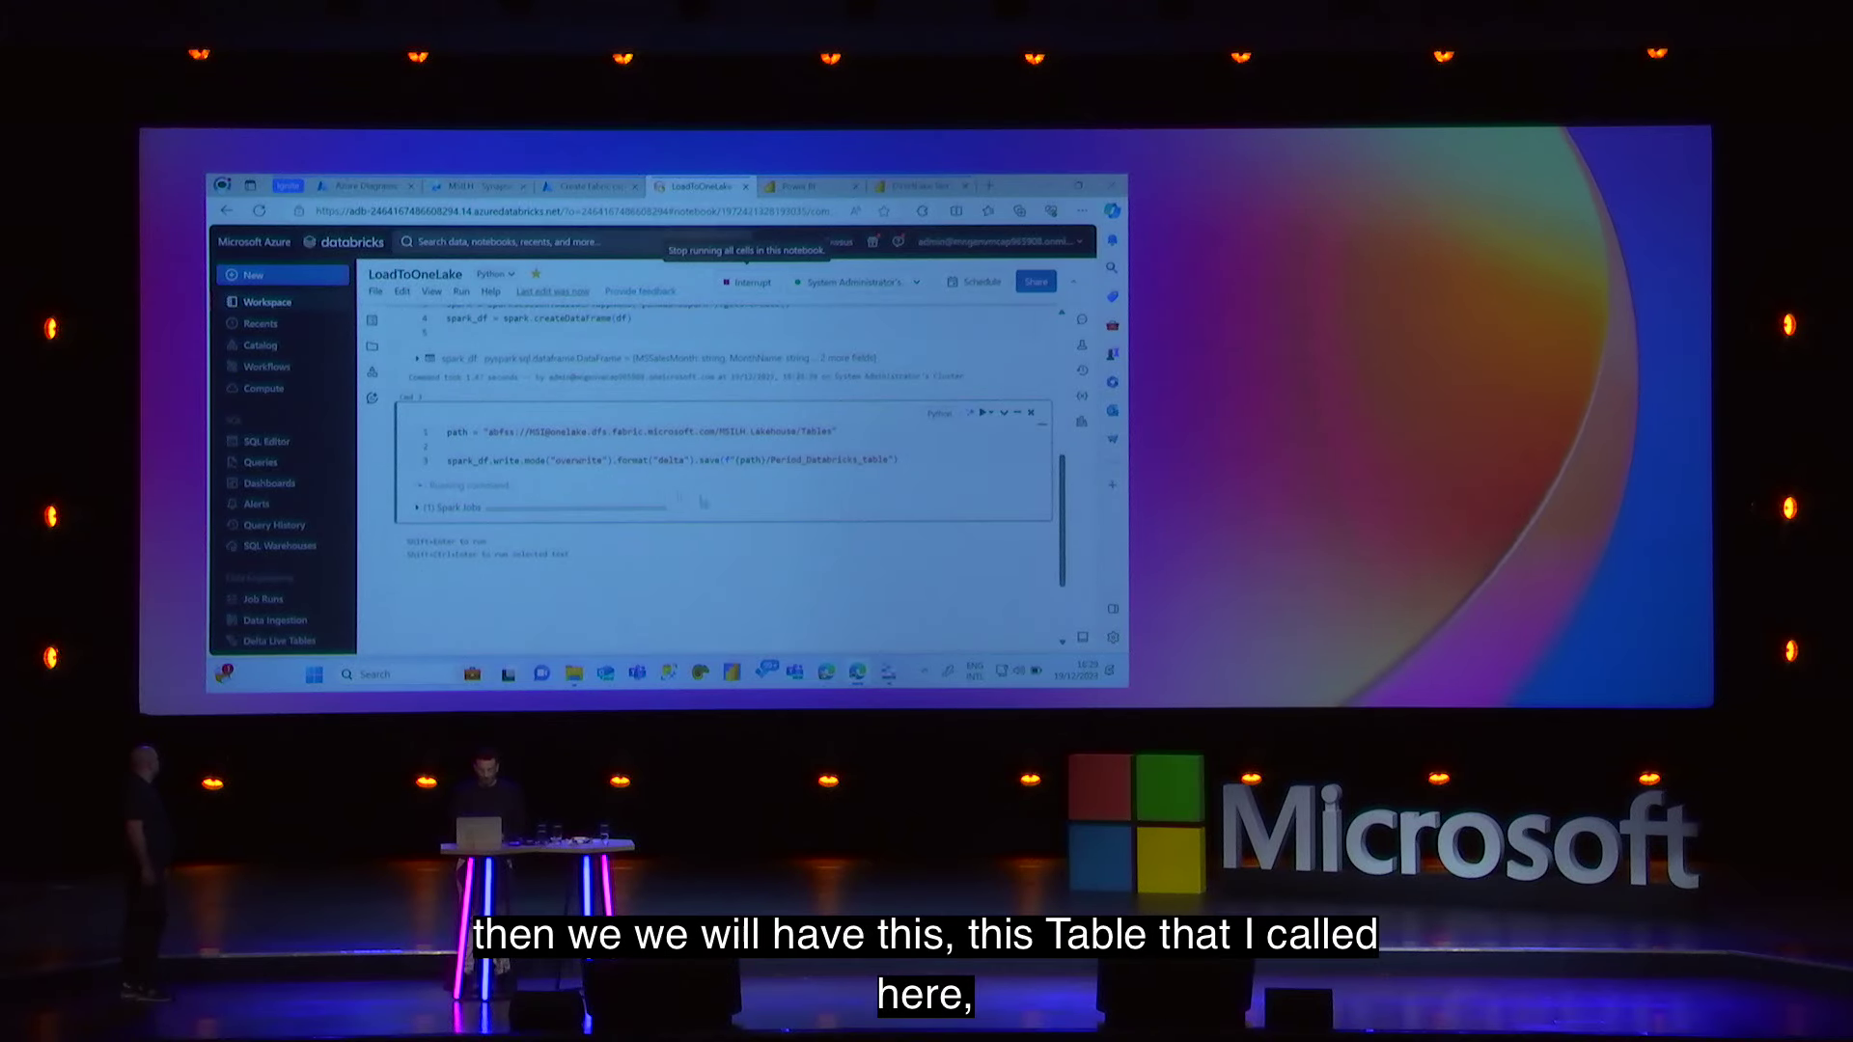
- Mark the Period_Databricks_table save target in the write cell with a temporary box and clear it
{"action": "key", "text": "super+plus"}
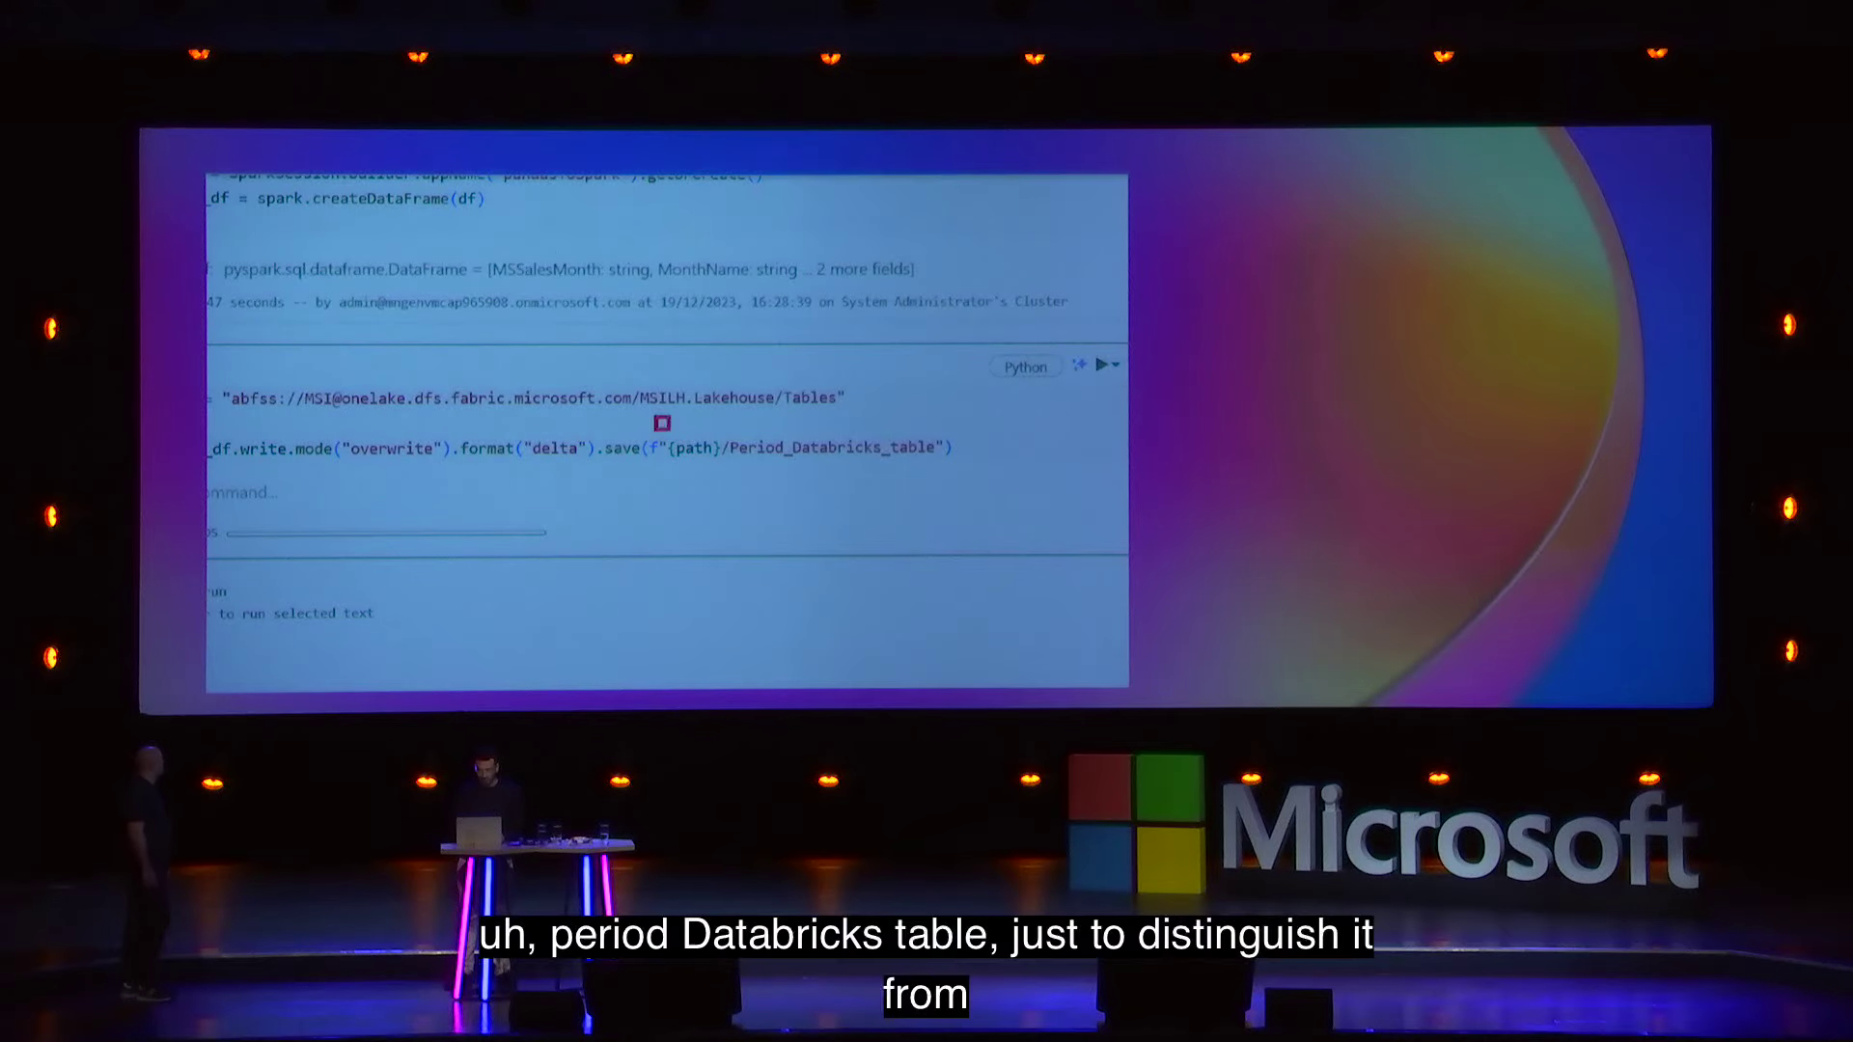
{"action": "left_click_drag", "start_coordinate": [655, 417], "coordinate": [966, 477]}
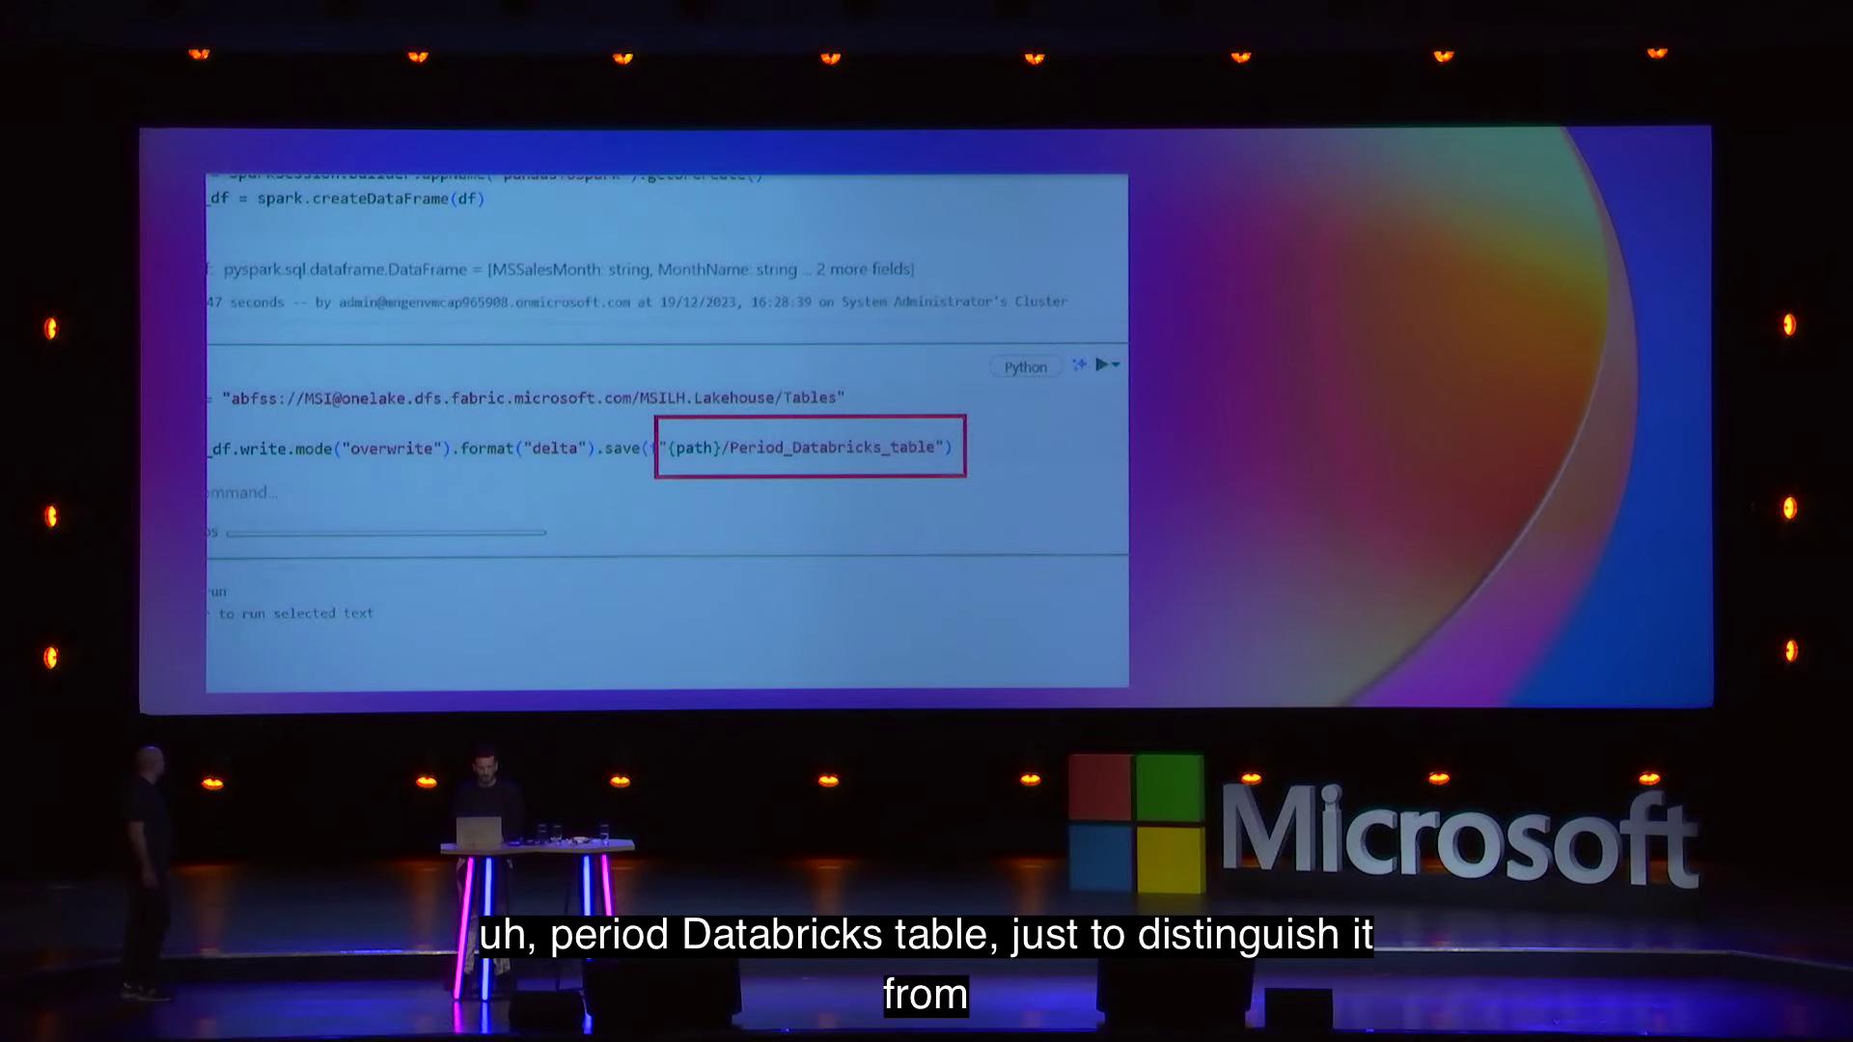
{"action": "key", "text": "Escape"}
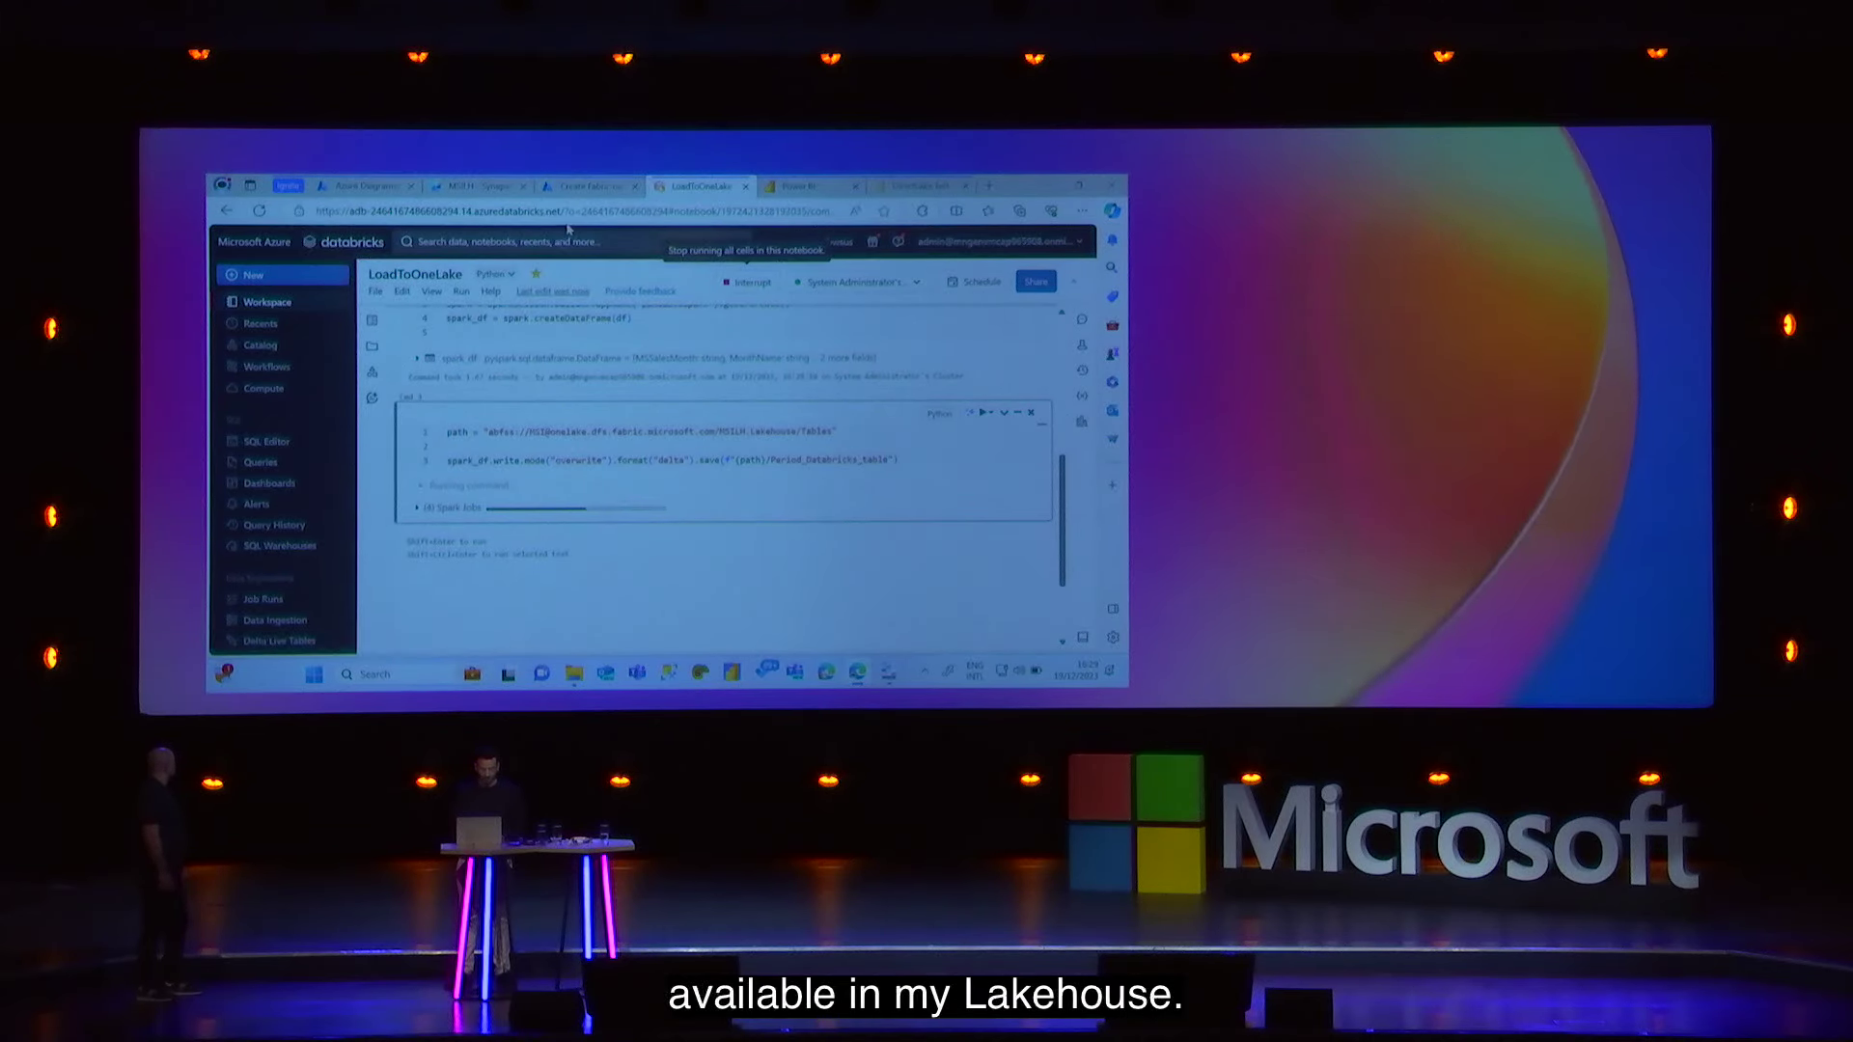
- Return to the MSILH lakehouse and start a new shortcut in its Tables folder
{"action": "mouse_move", "coordinate": [459, 192]}
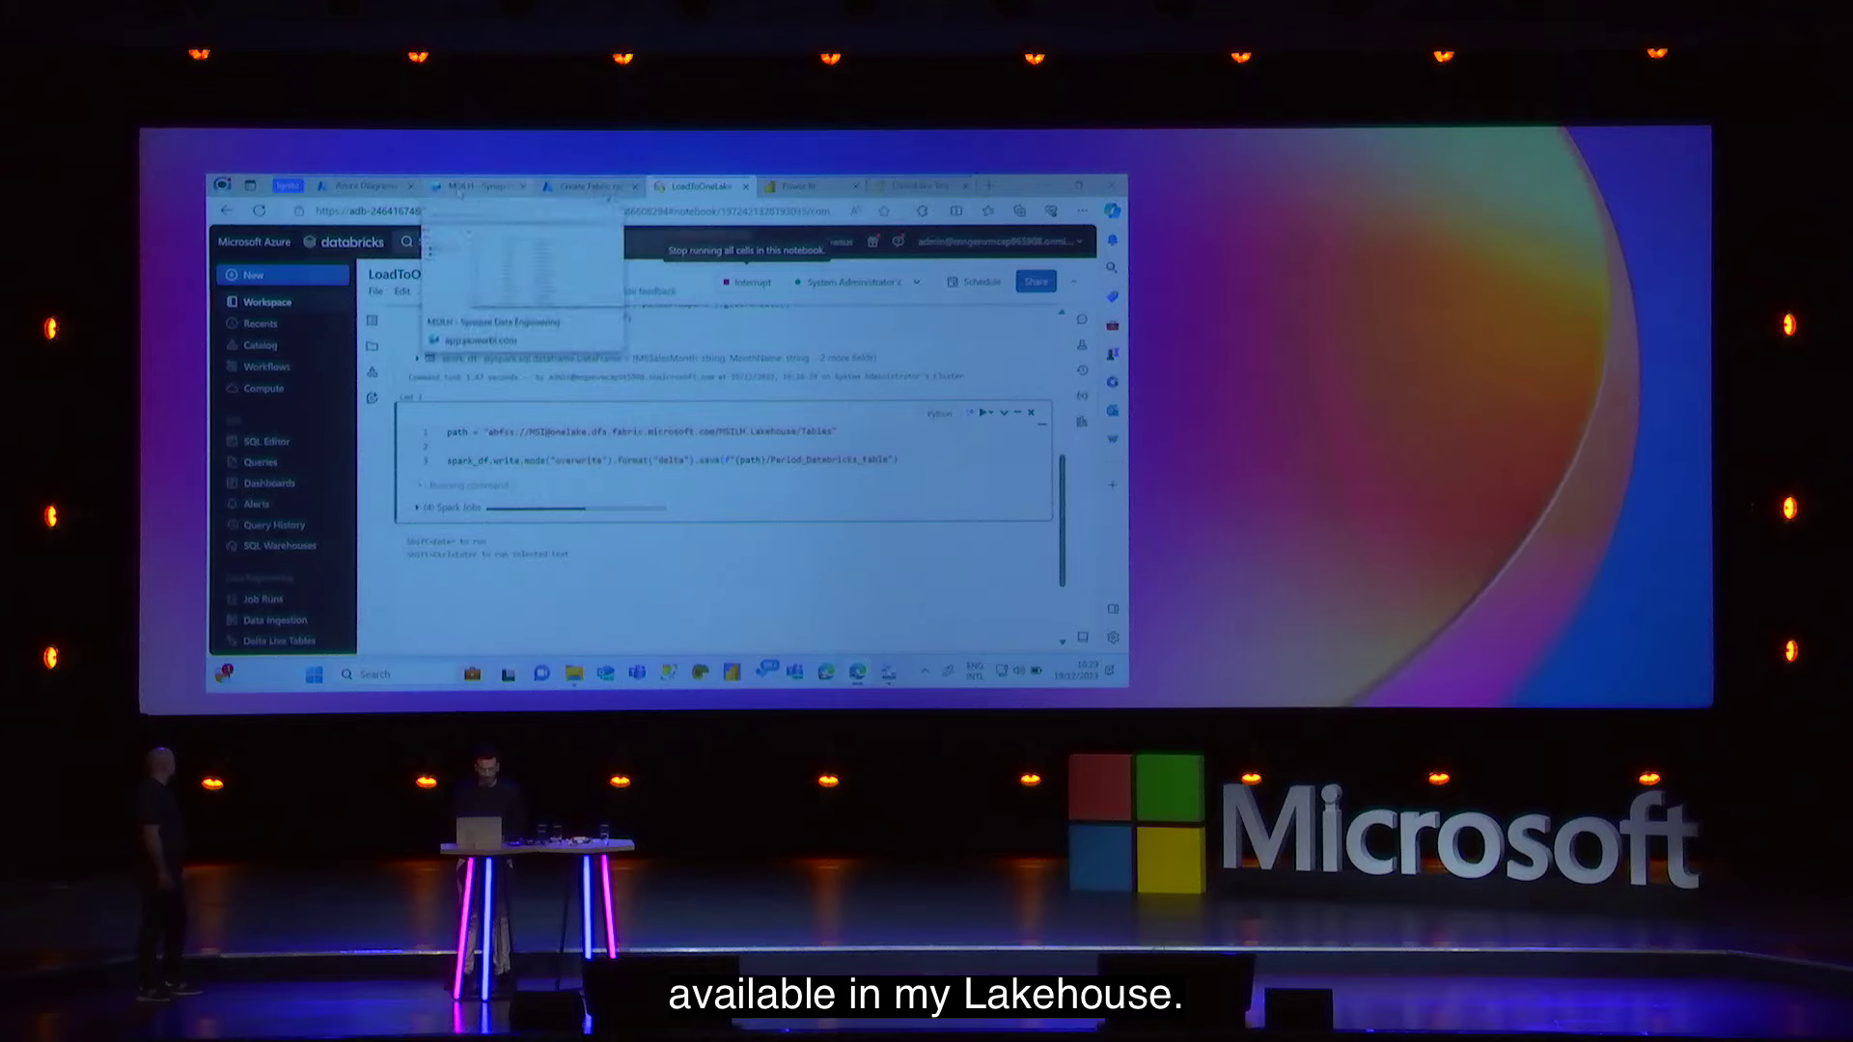
{"action": "left_click", "coordinate": [460, 192]}
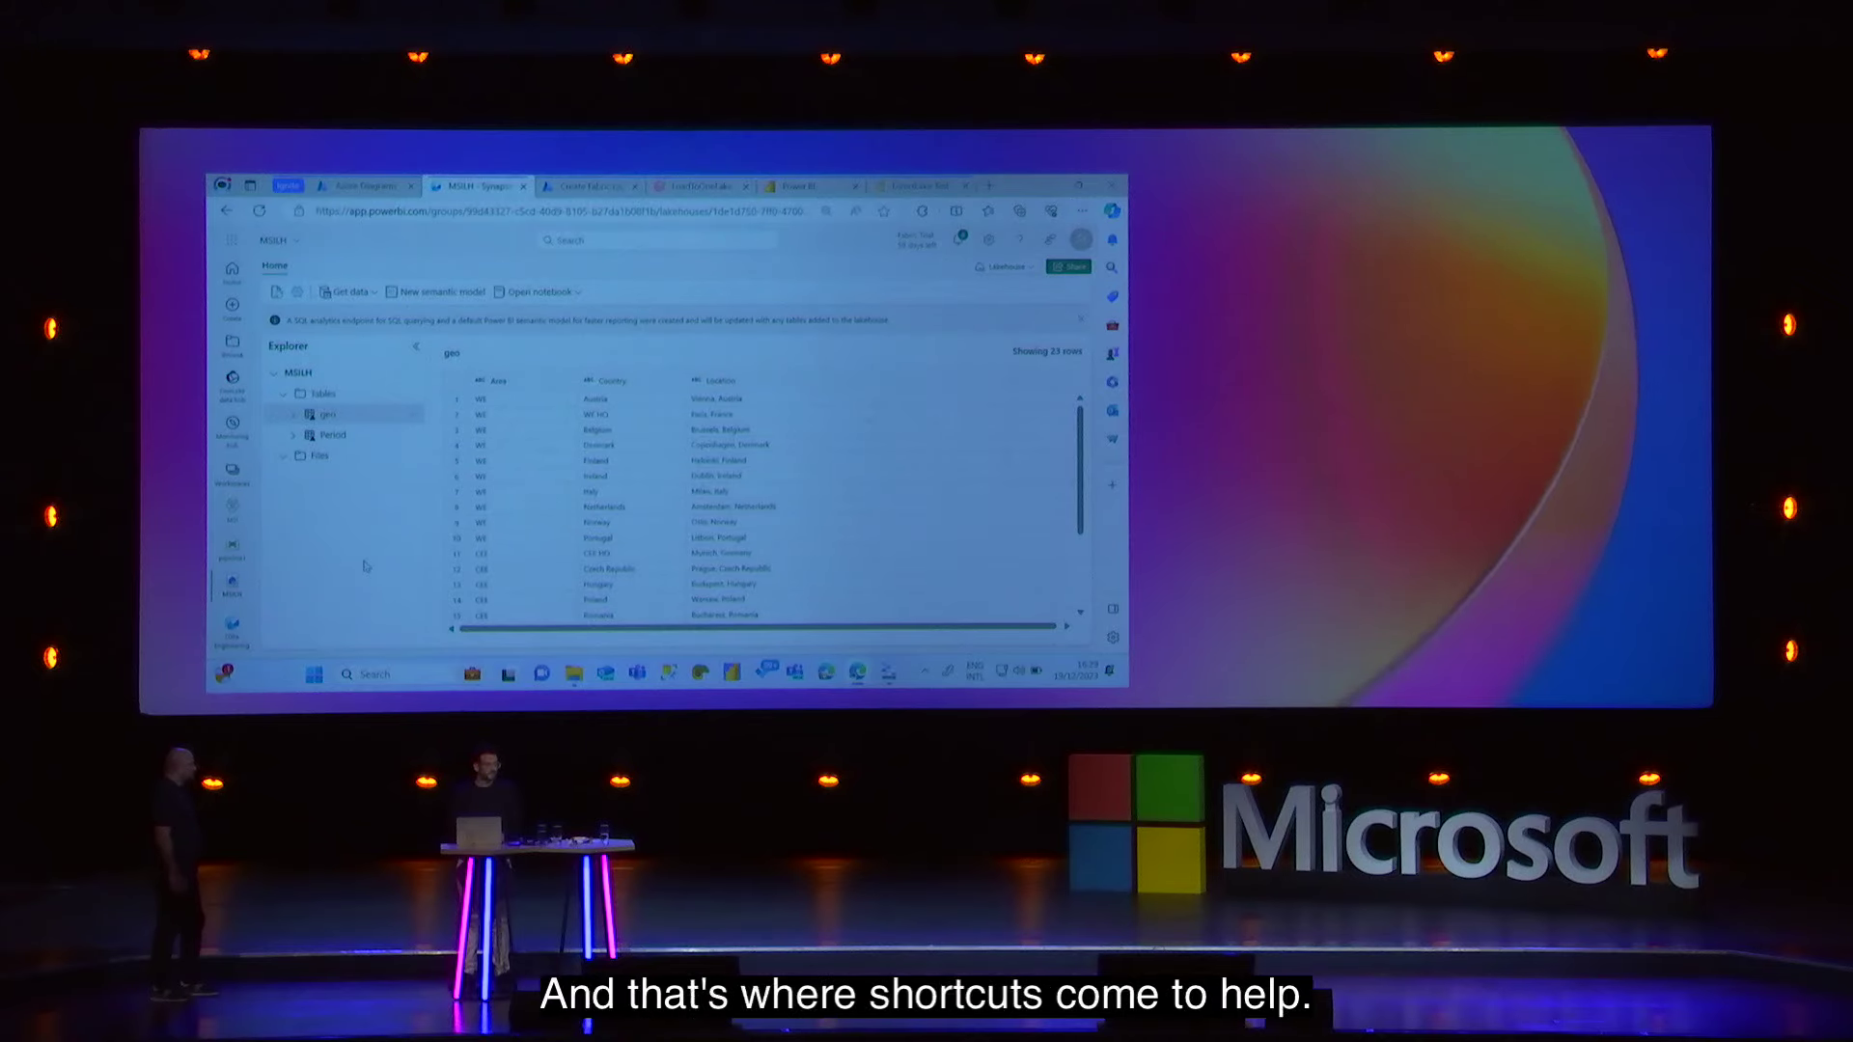
{"action": "left_click", "coordinate": [413, 400]}
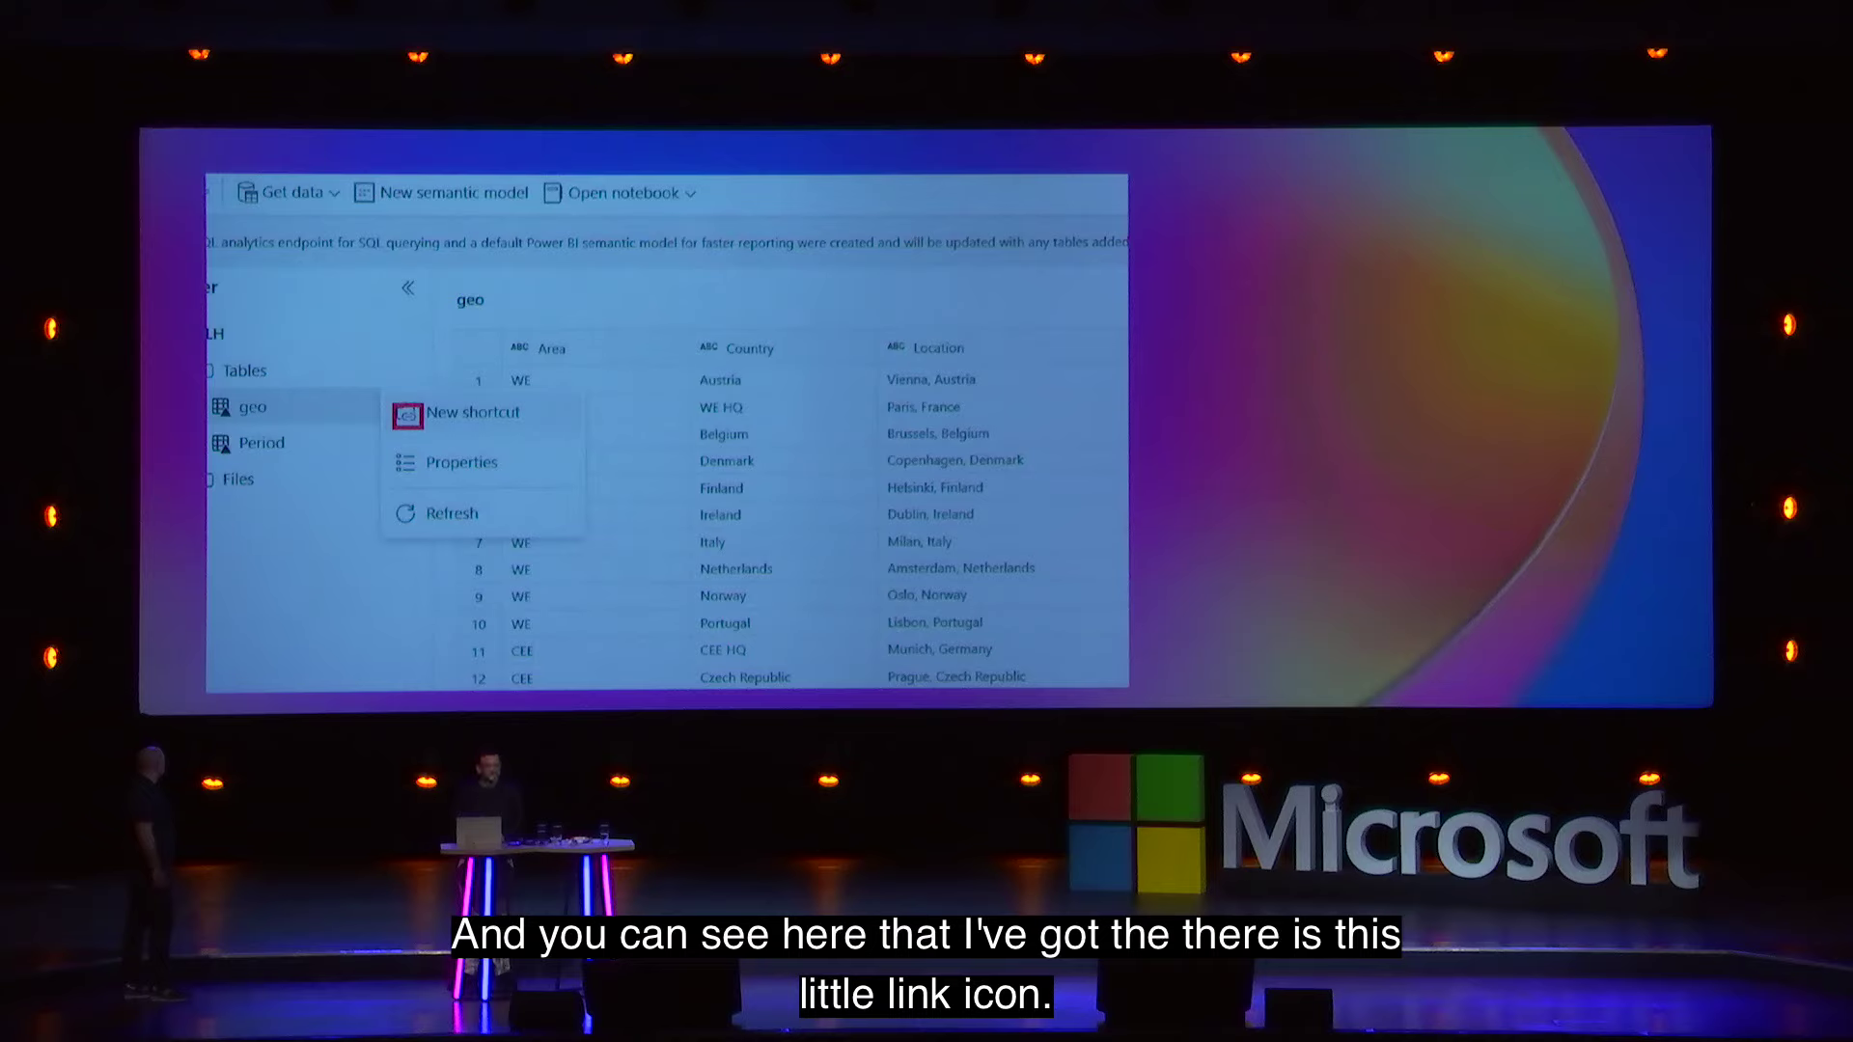
{"action": "left_click", "coordinate": [464, 412]}
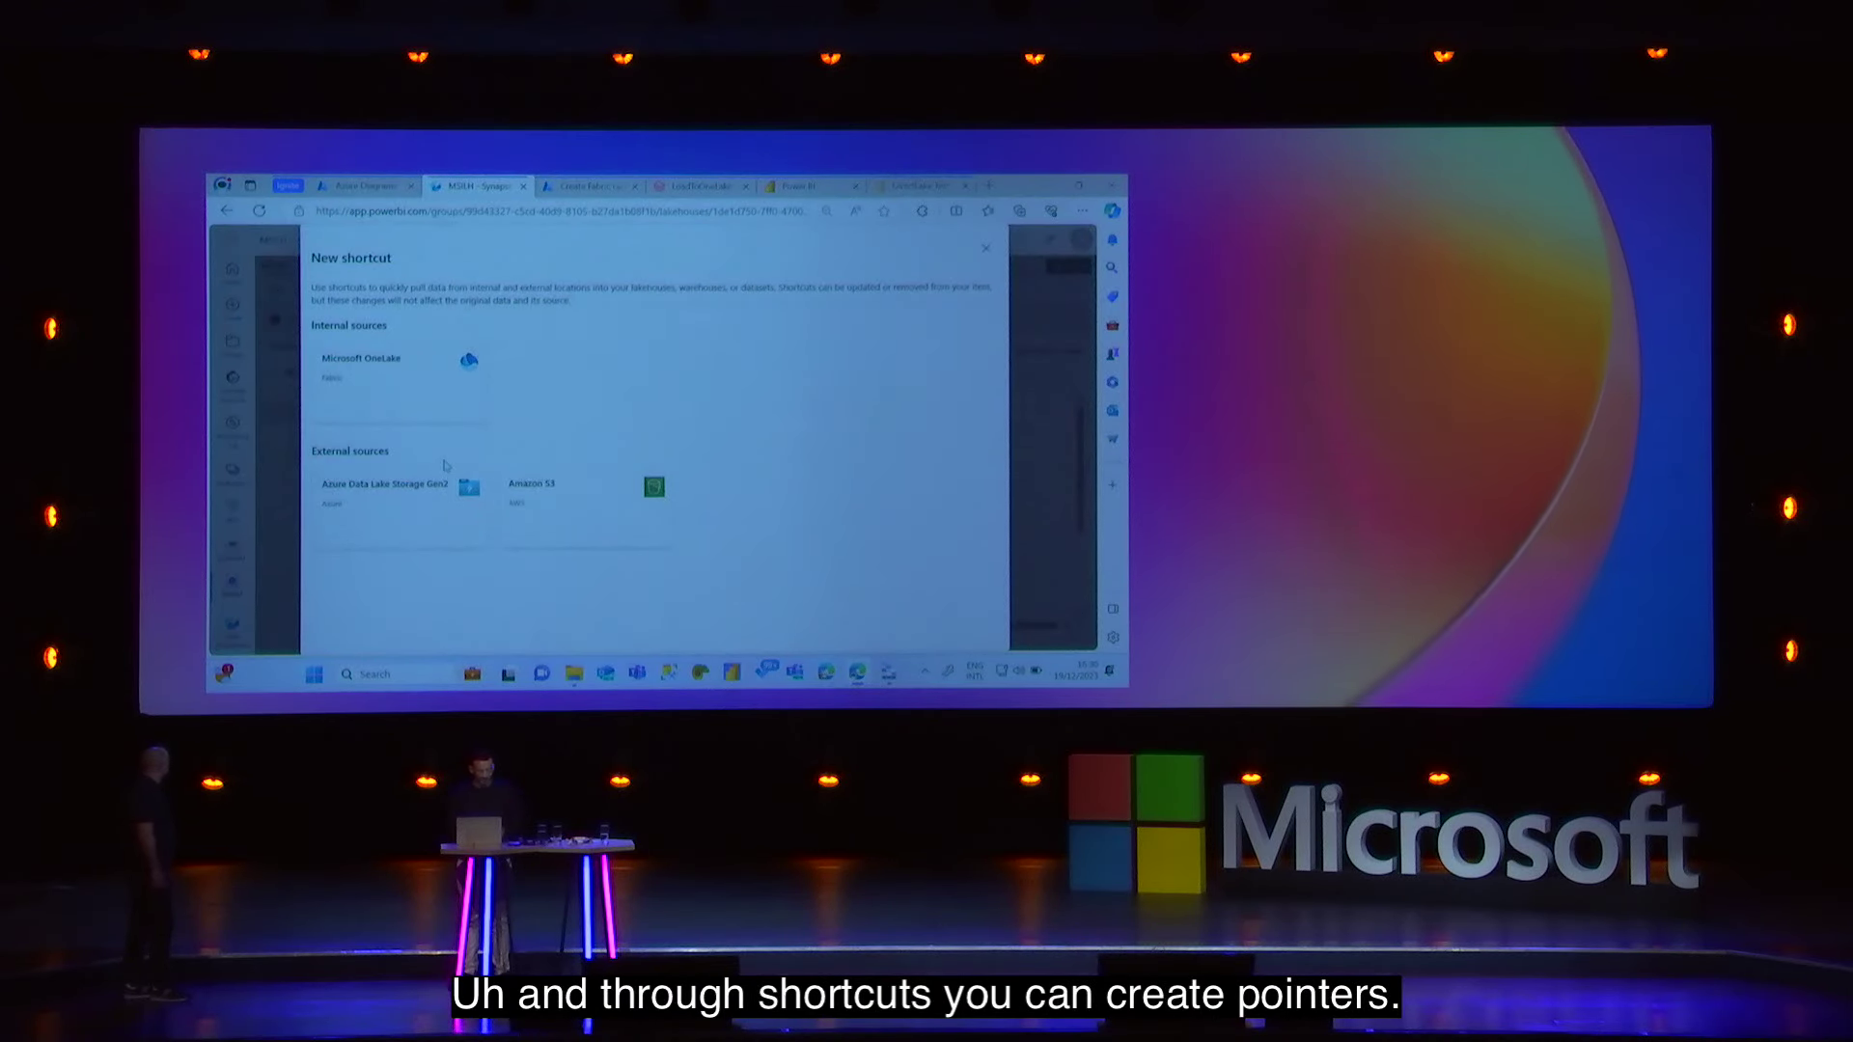